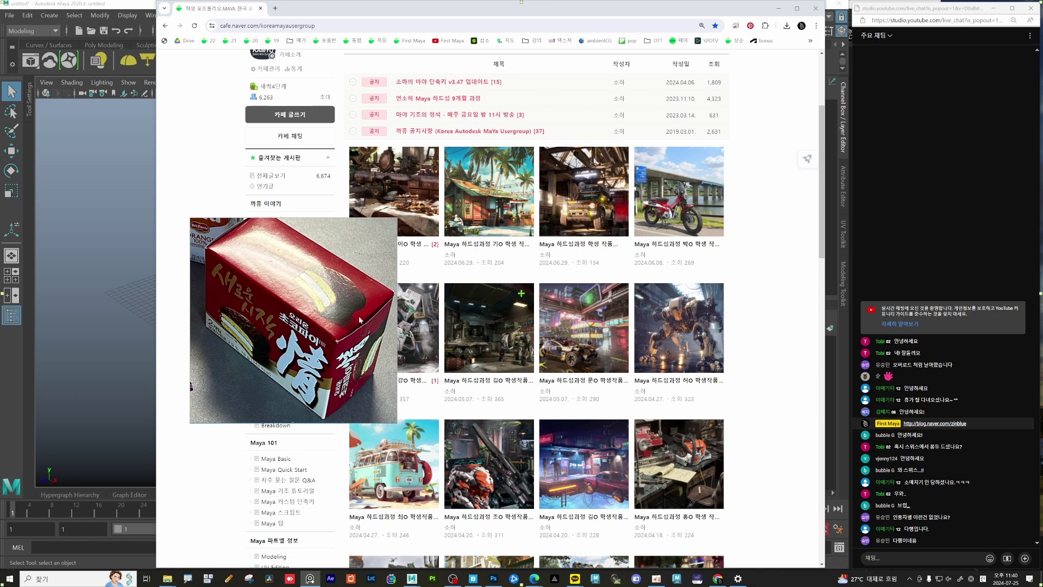
# Step: Inspect the reference photo of the red snack box, minimise the browser, and move the photo clear of the Maya viewport's centre
pyautogui.scroll(2, 319, 288)
pyautogui.moveTo(318, 288); pyautogui.dragTo(302, 314)
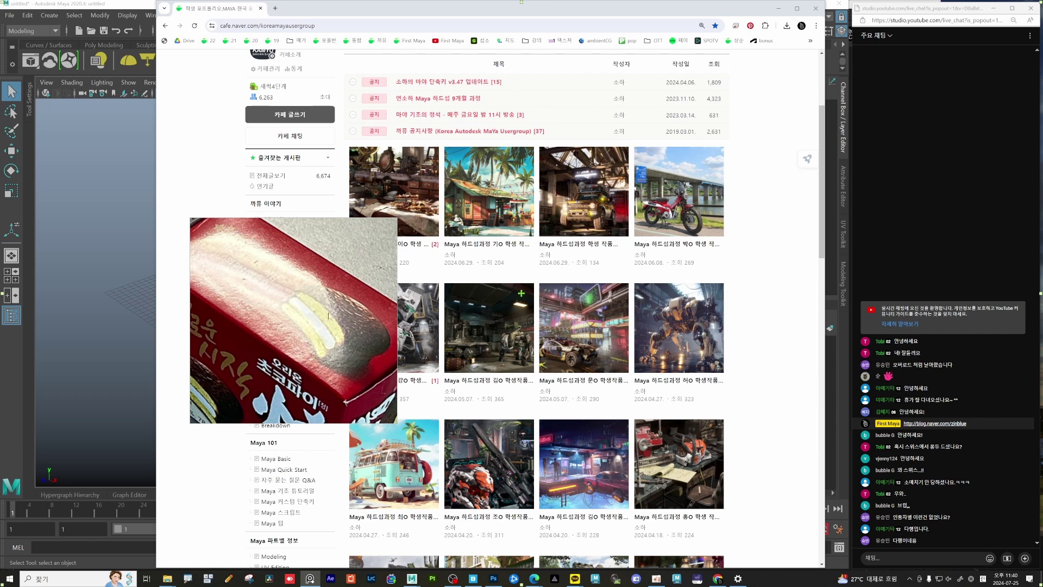
pyautogui.moveTo(312, 310); pyautogui.dragTo(348, 298)
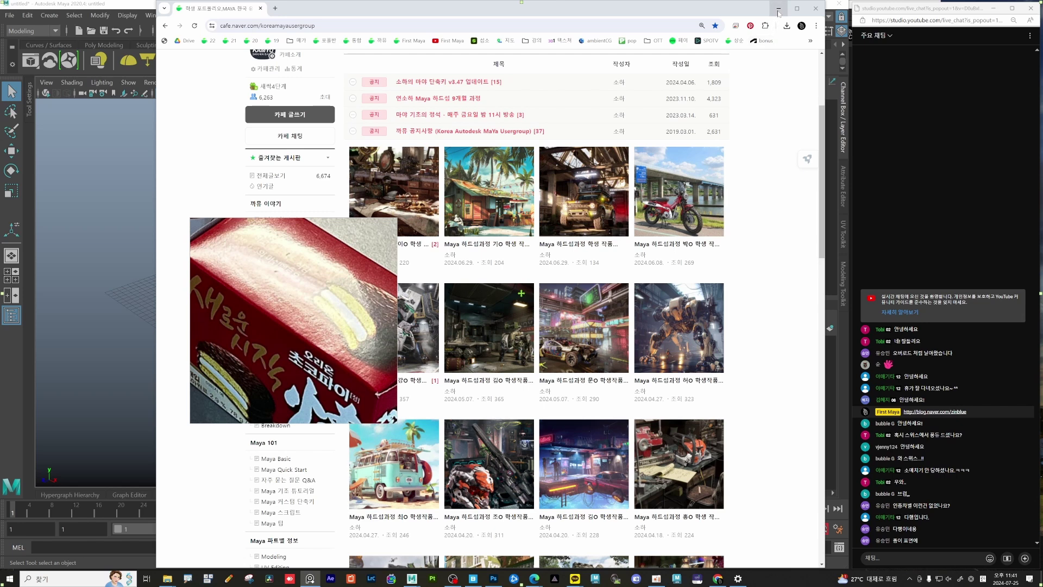
pyautogui.click(778, 9)
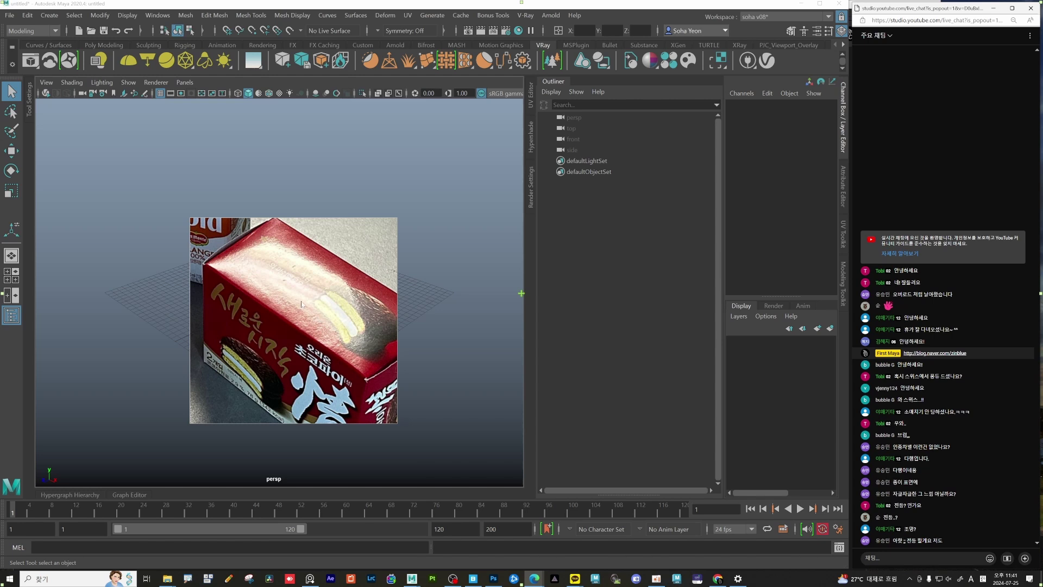
pyautogui.moveTo(301, 304); pyautogui.dragTo(583, 234)
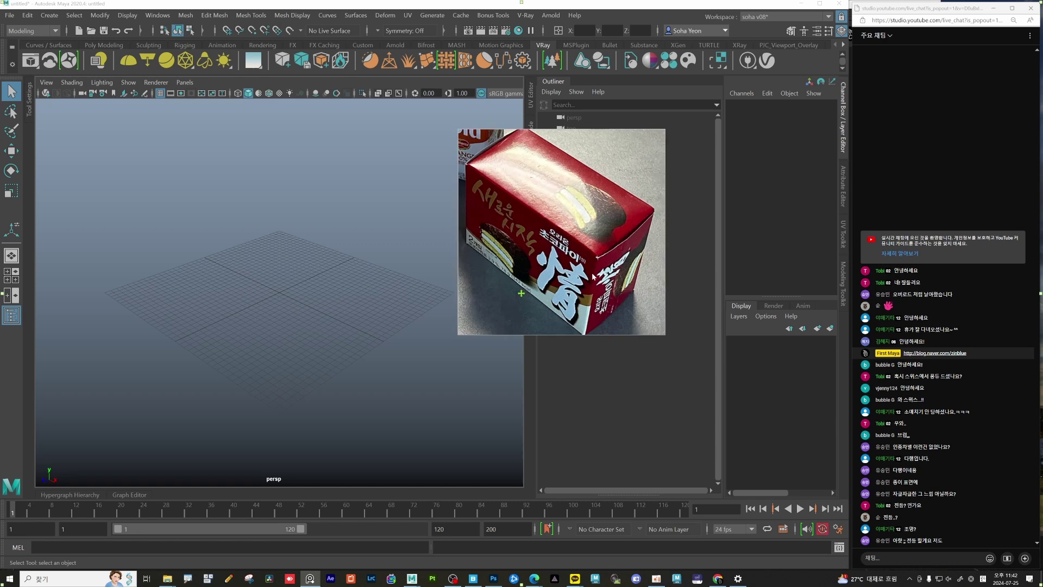
# Step: Create a polygon cube, scale it to about 14.4 × 8.5 × 8.5, and raise it about 4.25 in Y onto the grid
pyautogui.click(333, 301)
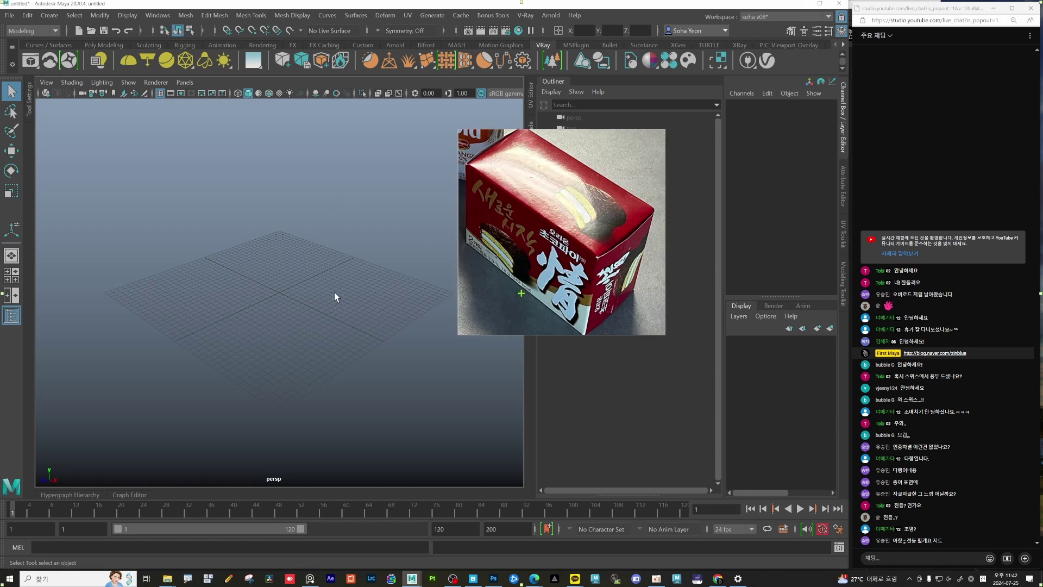
pyautogui.keyDown('shift'); pyautogui.moveTo(301, 282); pyautogui.dragTo(296, 313, button='right'); pyautogui.keyUp('shift')
pyautogui.scroll(1, 305, 313)
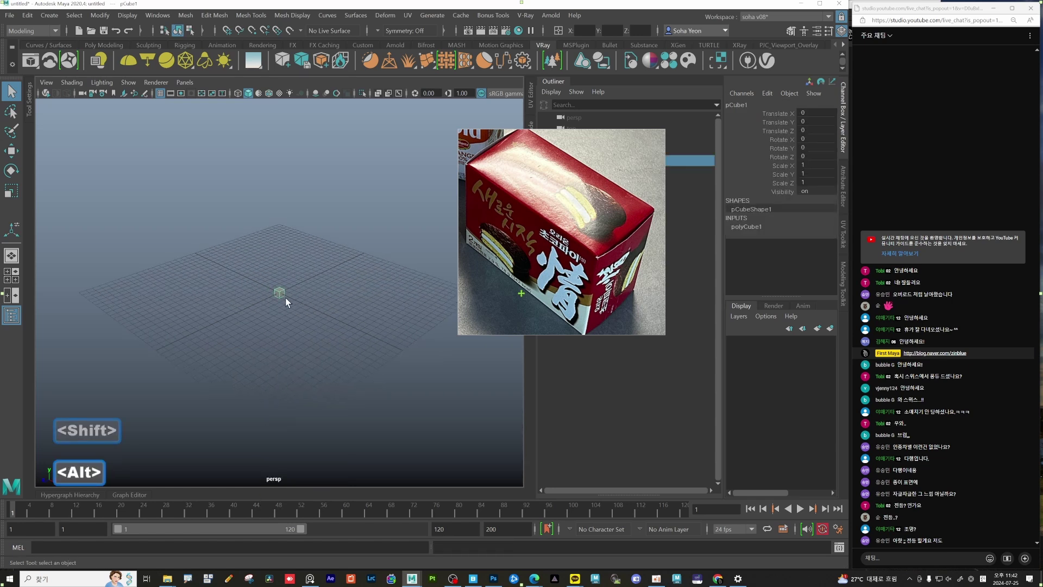
pyautogui.press('r')
pyautogui.moveTo(279, 292); pyautogui.dragTo(284, 211)
pyautogui.press('w')
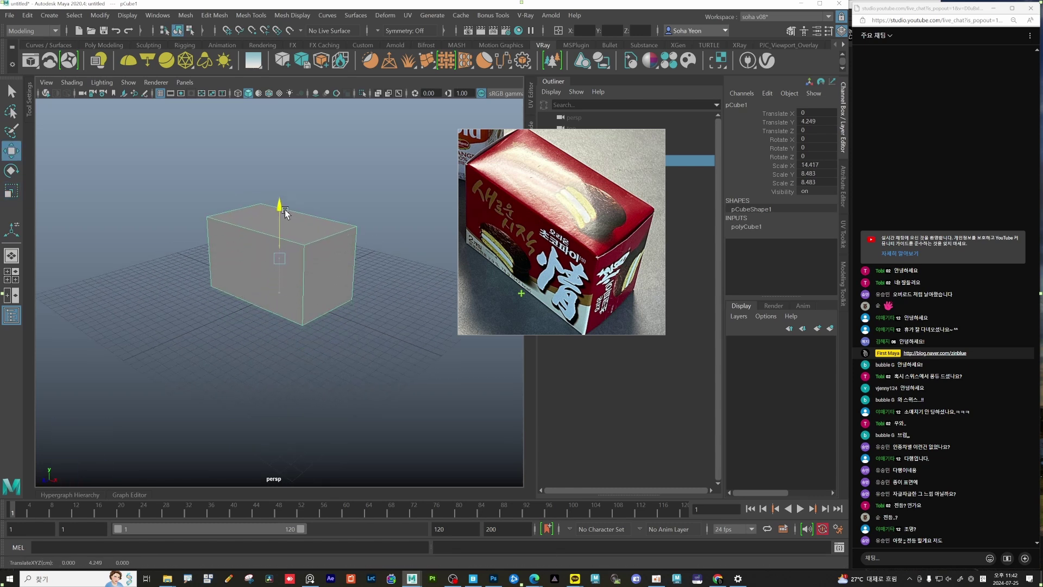
# Step: Create a polygon plane under the box and scale it uniformly to about 47.7 as the ground
pyautogui.click(365, 196)
pyautogui.keyDown('shift'); pyautogui.moveTo(328, 179); pyautogui.dragTo(310, 203, button='right'); pyautogui.keyUp('shift')
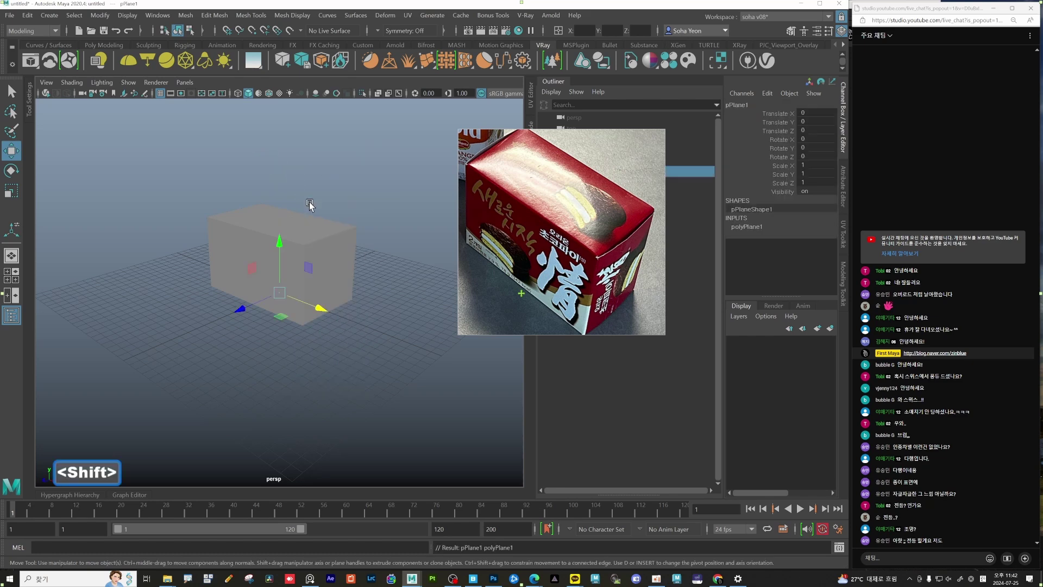
pyautogui.press('r')
pyautogui.moveTo(279, 294); pyautogui.dragTo(566, 363)
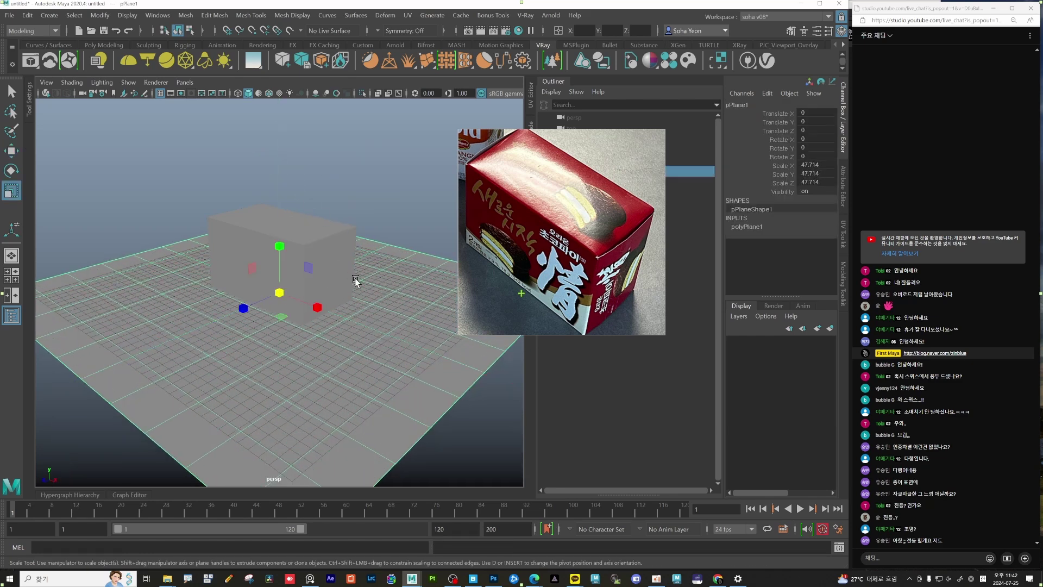
# Step: Examine the box model from several angles, comparing its perspective and visible faces with the reference photo
pyautogui.keyDown('alt'); pyautogui.moveTo(357, 282); pyautogui.dragTo(437, 283); pyautogui.keyUp('alt')
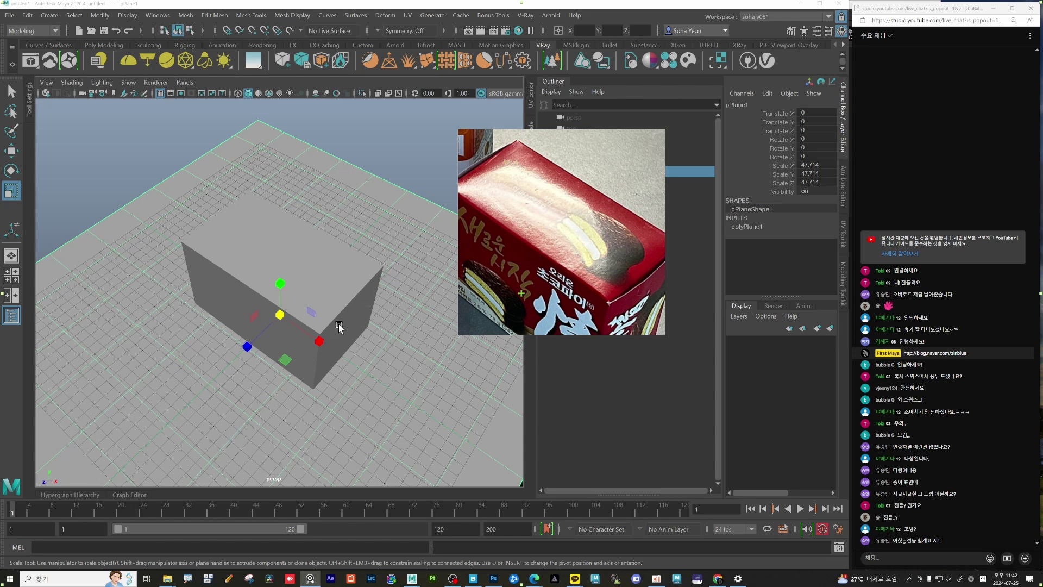
pyautogui.moveTo(337, 326)
pyautogui.keyDown('alt'); pyautogui.mouseDown()
pyautogui.moveTo(321, 340)
pyautogui.moveTo(324, 322)
pyautogui.mouseUp(); pyautogui.keyUp('alt')
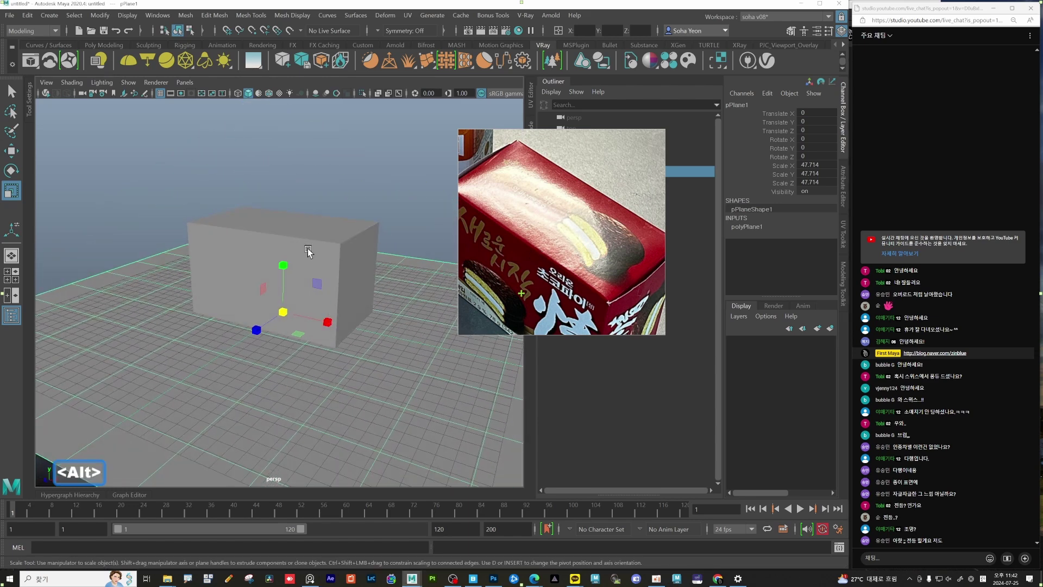
pyautogui.keyDown('alt'); pyautogui.moveTo(305, 251); pyautogui.dragTo(314, 249); pyautogui.keyUp('alt')
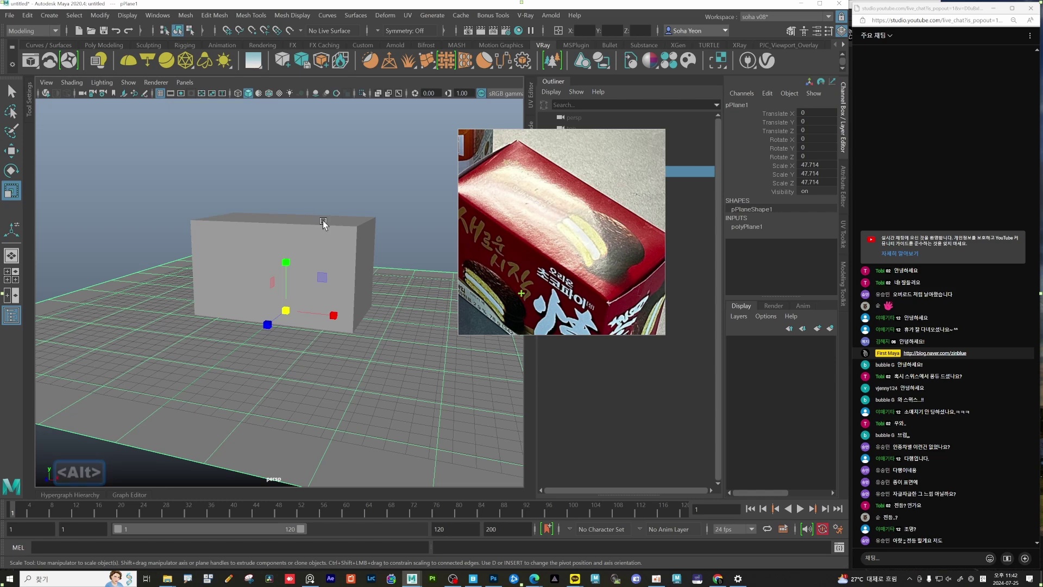
pyautogui.keyDown('alt'); pyautogui.moveTo(333, 287); pyautogui.dragTo(347, 323); pyautogui.keyUp('alt')
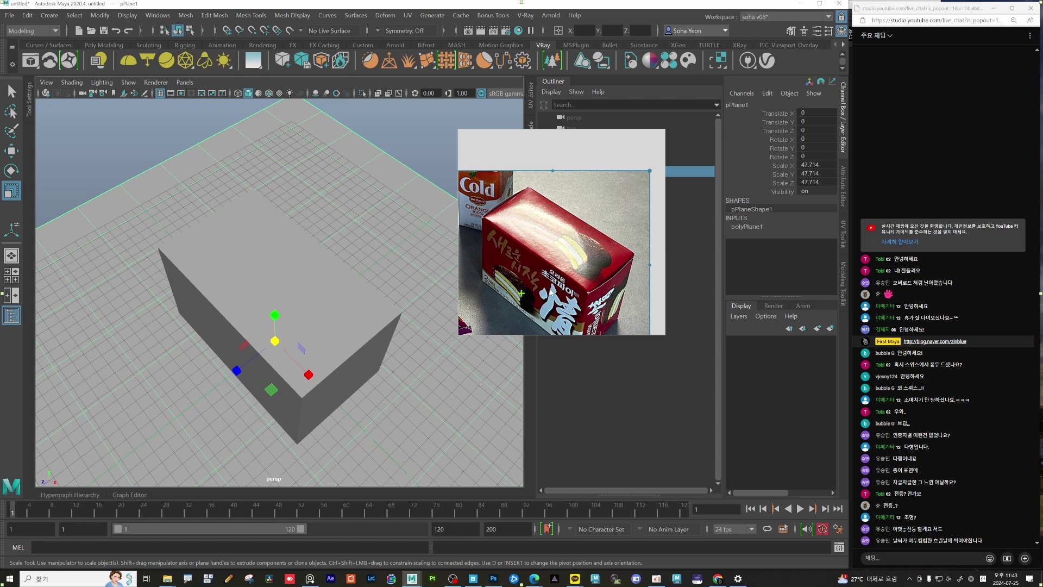
pyautogui.scroll(-2, 565, 251)
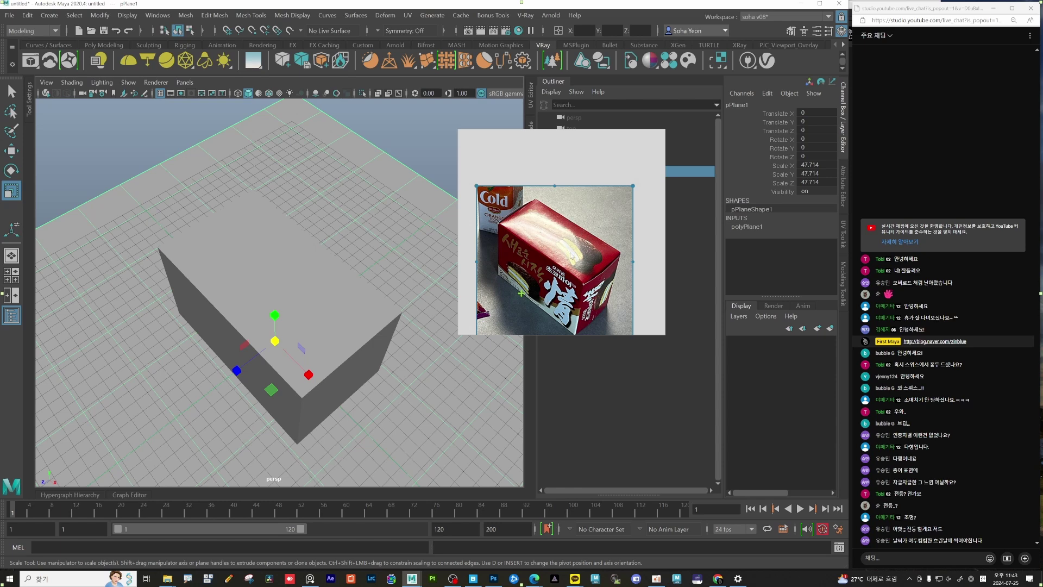
pyautogui.moveTo(488, 142)
pyautogui.press('alt')
pyautogui.keyDown('alt'); pyautogui.moveTo(266, 248); pyautogui.dragTo(224, 203); pyautogui.keyUp('alt')
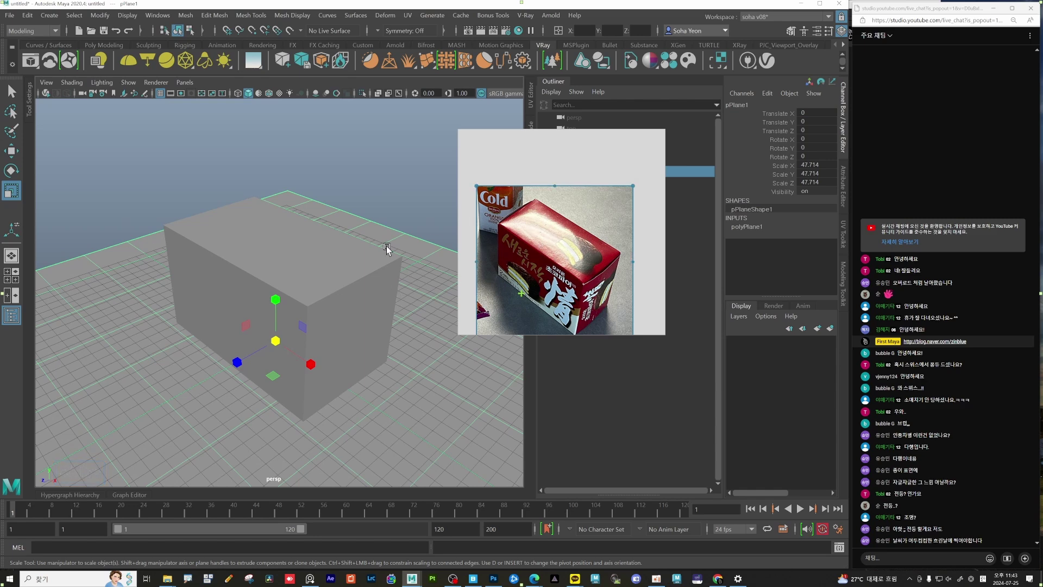
pyautogui.keyDown('alt'); pyautogui.moveTo(290, 257); pyautogui.dragTo(312, 282); pyautogui.keyUp('alt')
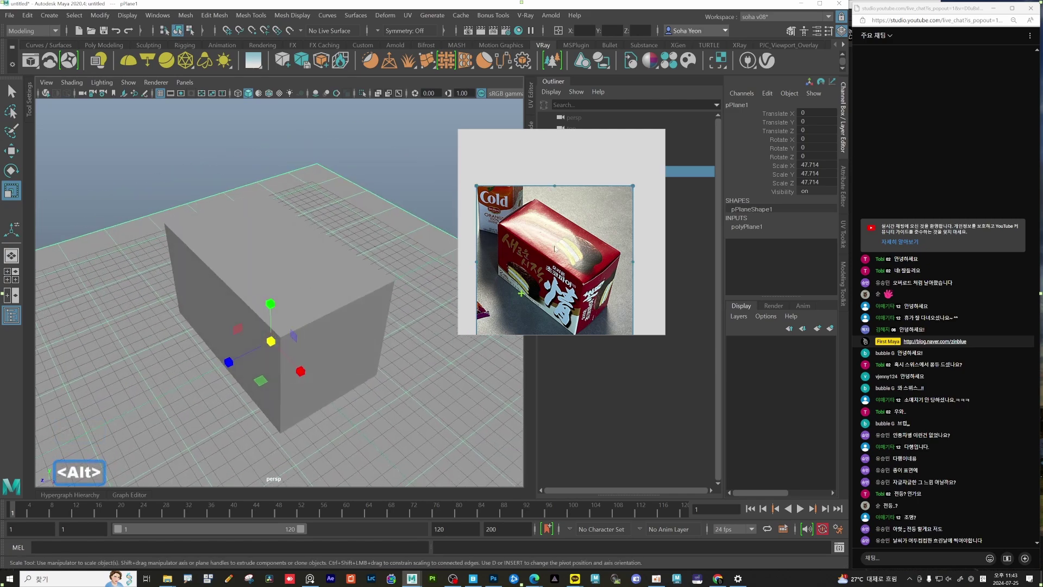
pyautogui.keyDown('alt'); pyautogui.moveTo(380, 258); pyautogui.dragTo(350, 261); pyautogui.keyUp('alt')
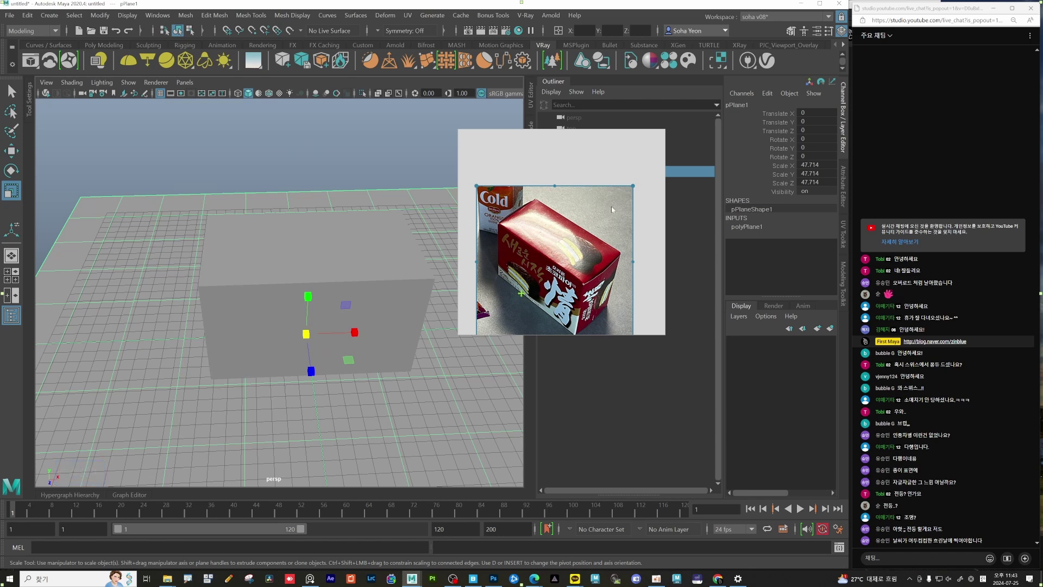
pyautogui.keyDown('alt'); pyautogui.moveTo(316, 256); pyautogui.dragTo(384, 241); pyautogui.keyUp('alt')
pyautogui.click(366, 193)
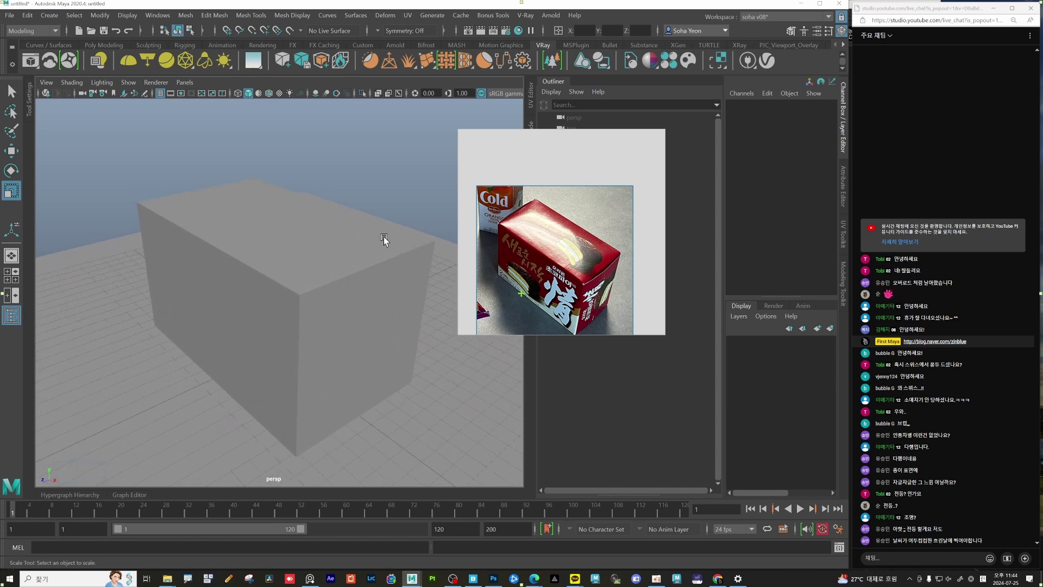
pyautogui.keyDown('alt'); pyautogui.moveTo(302, 261); pyautogui.dragTo(352, 321); pyautogui.keyUp('alt')
pyautogui.click(324, 292)
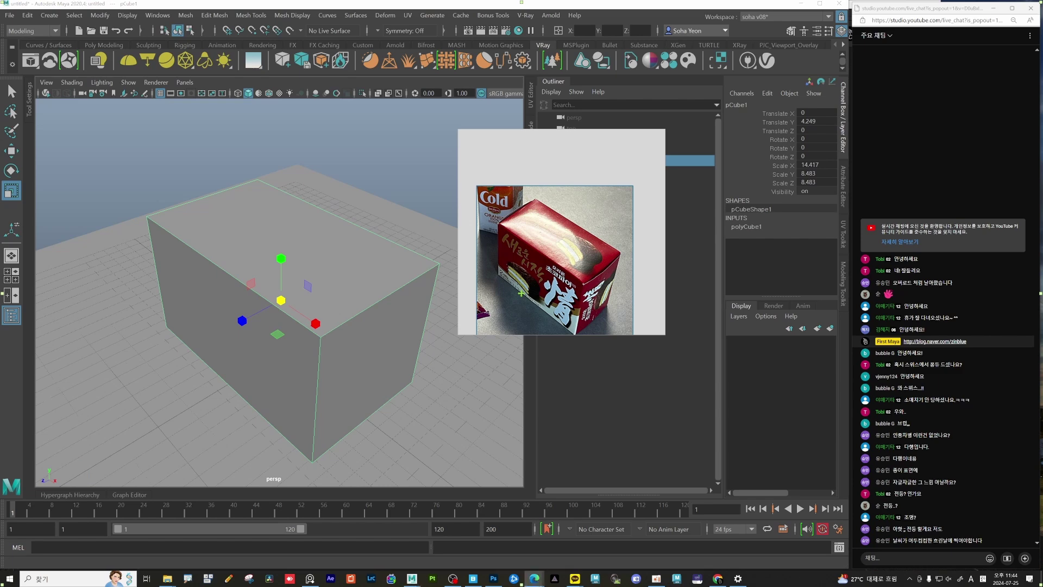
# Step: Capture a screen snip of the snack box from the reference photo to the clipboard
pyautogui.press('shift+super+s')
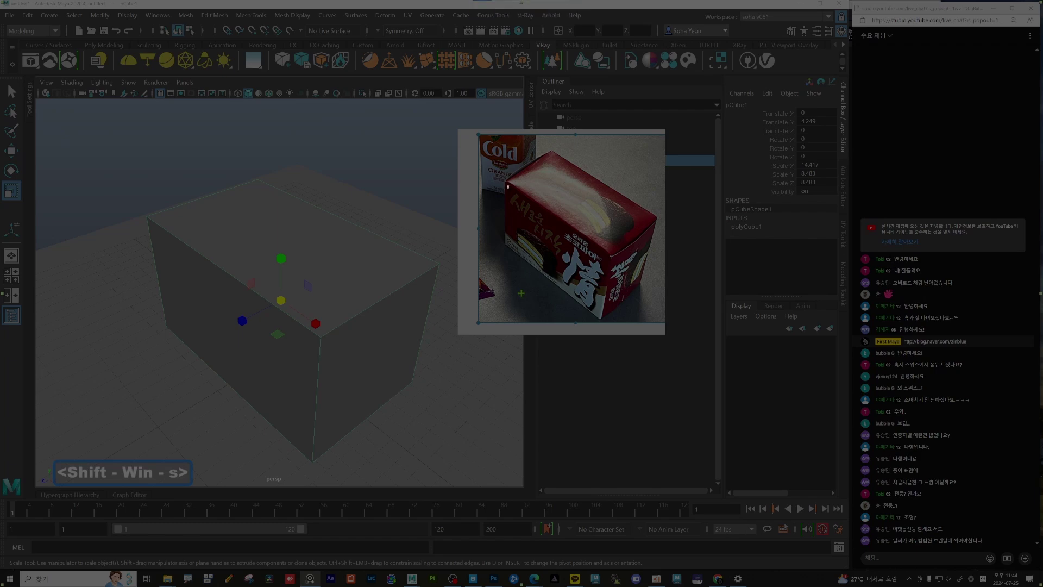
pyautogui.moveTo(506, 184); pyautogui.dragTo(594, 310)
pyautogui.moveTo(607, 318); pyautogui.dragTo(527, 204)
pyautogui.press('super+shift+s')
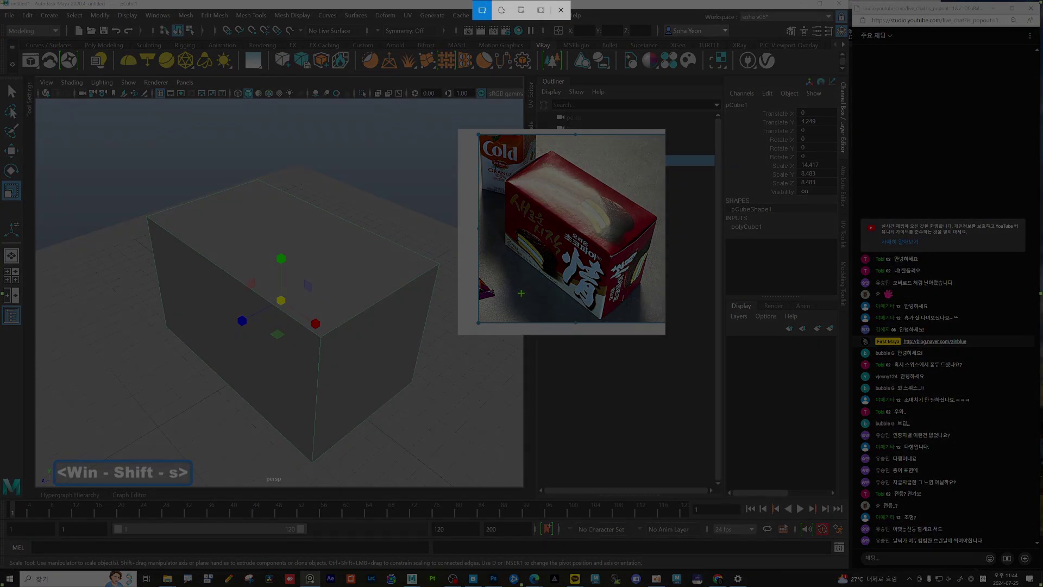
pyautogui.moveTo(496, 166); pyautogui.dragTo(625, 321)
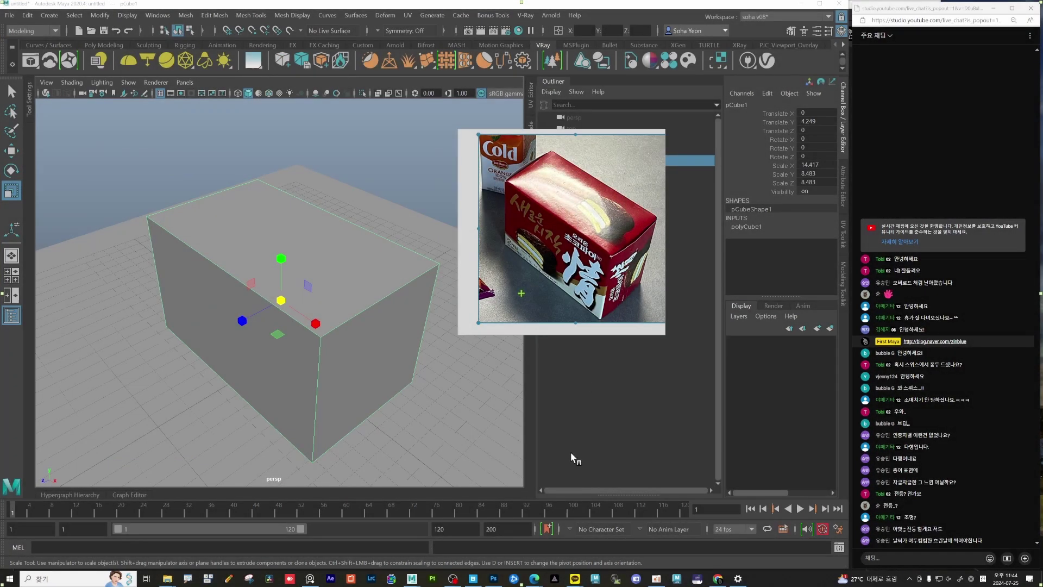
# Step: Switch to Photoshop, create a 472 × 567 px document from the Clipboard preset, and paste the captured box image
pyautogui.click(494, 578)
pyautogui.moveTo(490, 209); pyautogui.dragTo(734, 452)
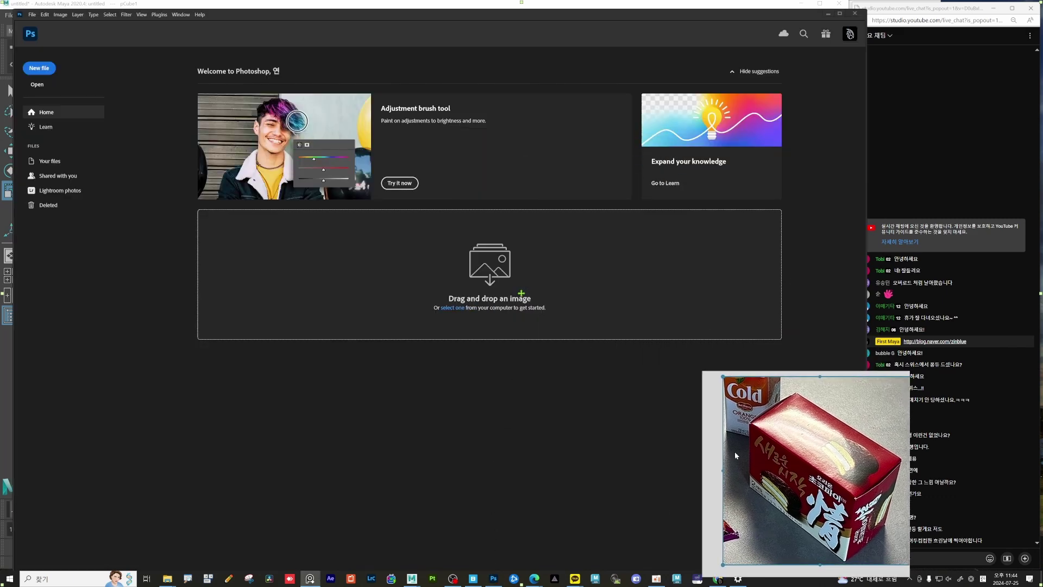
pyautogui.click(429, 428)
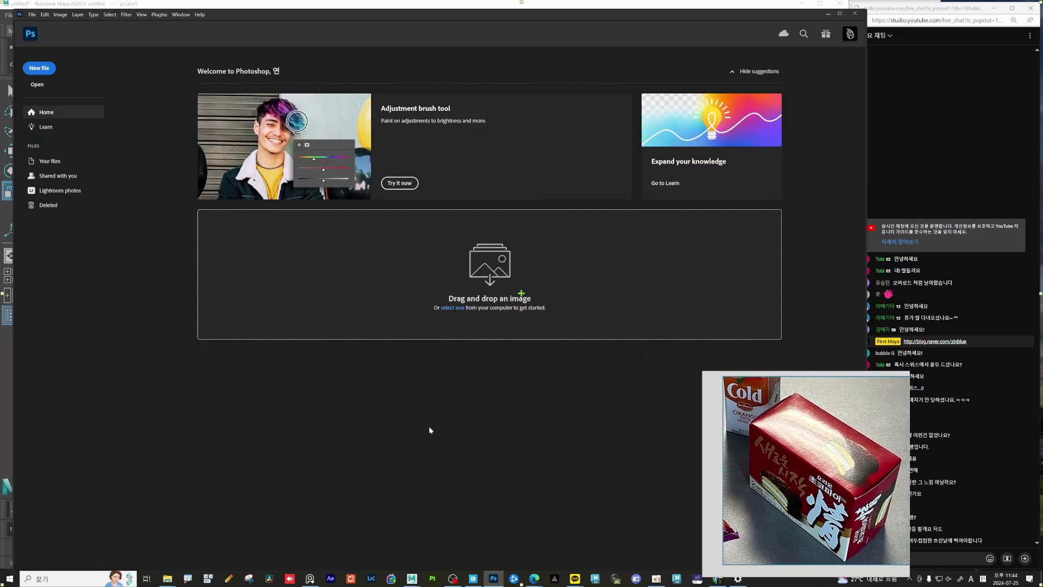
pyautogui.hotkey('ctrl', 'n')
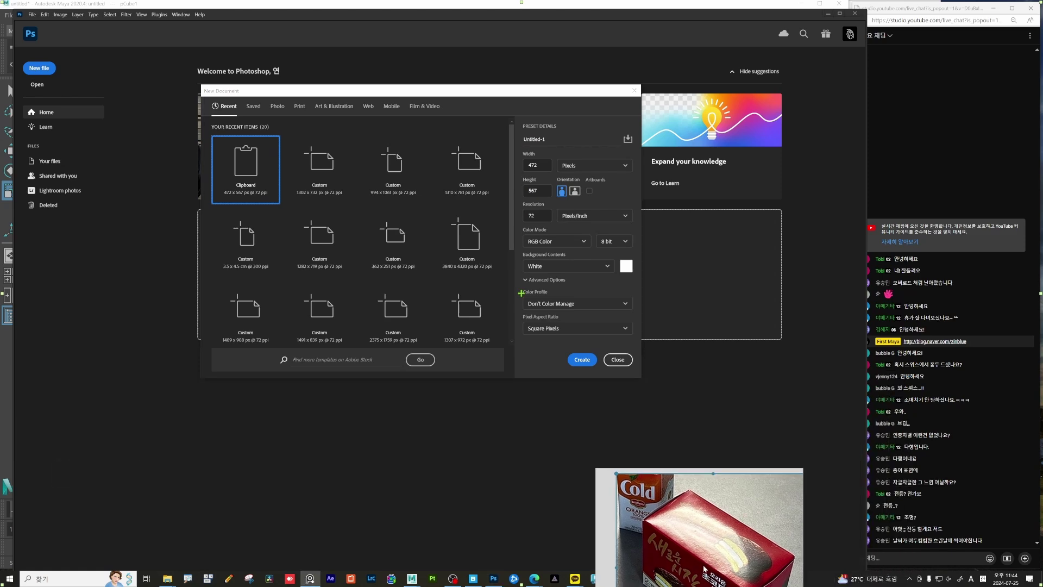
pyautogui.click(582, 360)
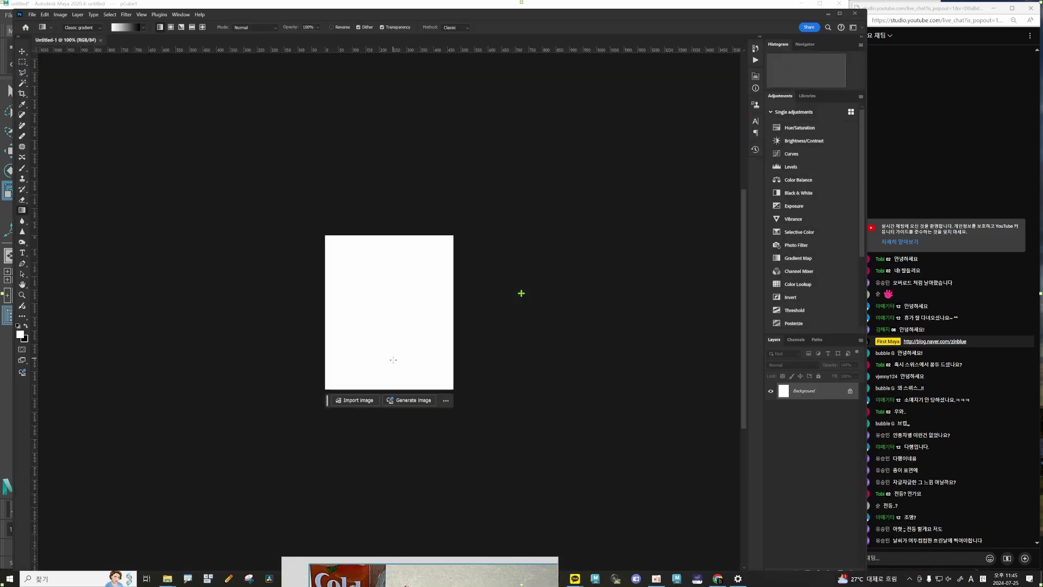
pyautogui.hotkey('ctrl', 'v')
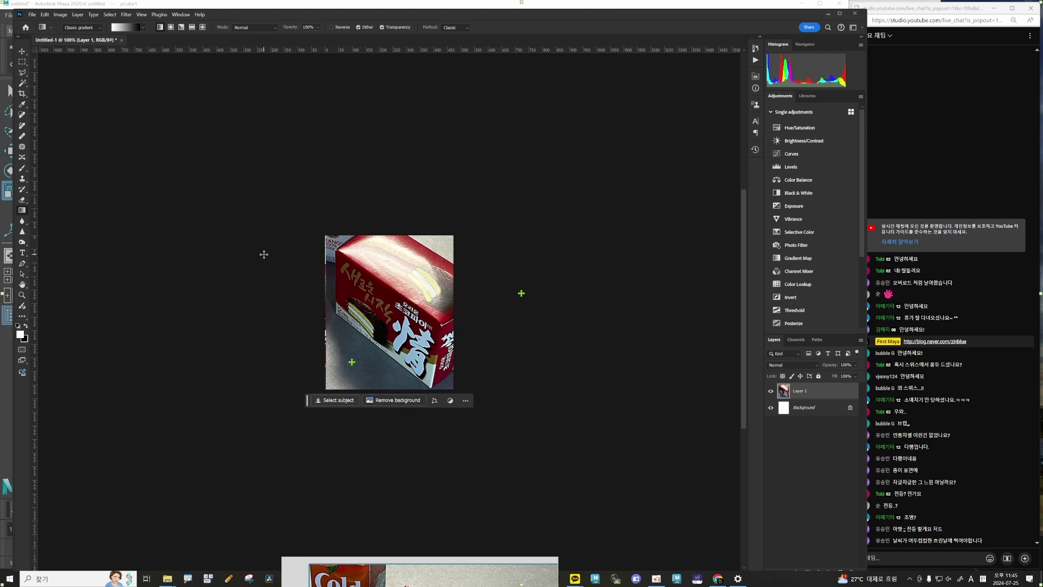
# Step: Start Free Transform on the pasted box layer and distort its lower-left corner downward and slightly outward
pyautogui.hotkey('ctrl', 't')
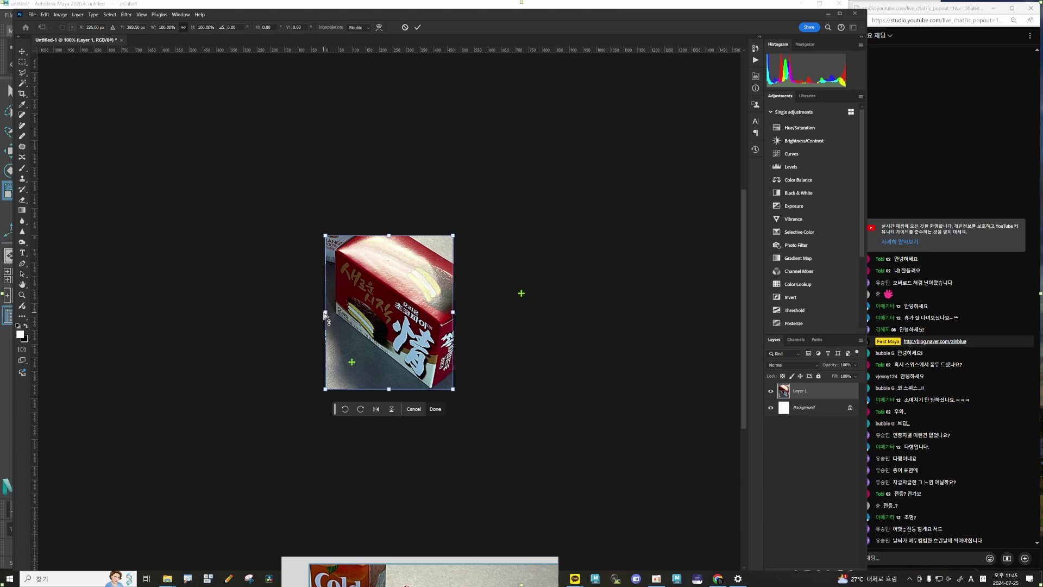
pyautogui.moveTo(325, 313); pyautogui.dragTo(330, 340)
pyautogui.hotkey('ctrl', 'z')
pyautogui.hotkey('ctrl', 'shift')
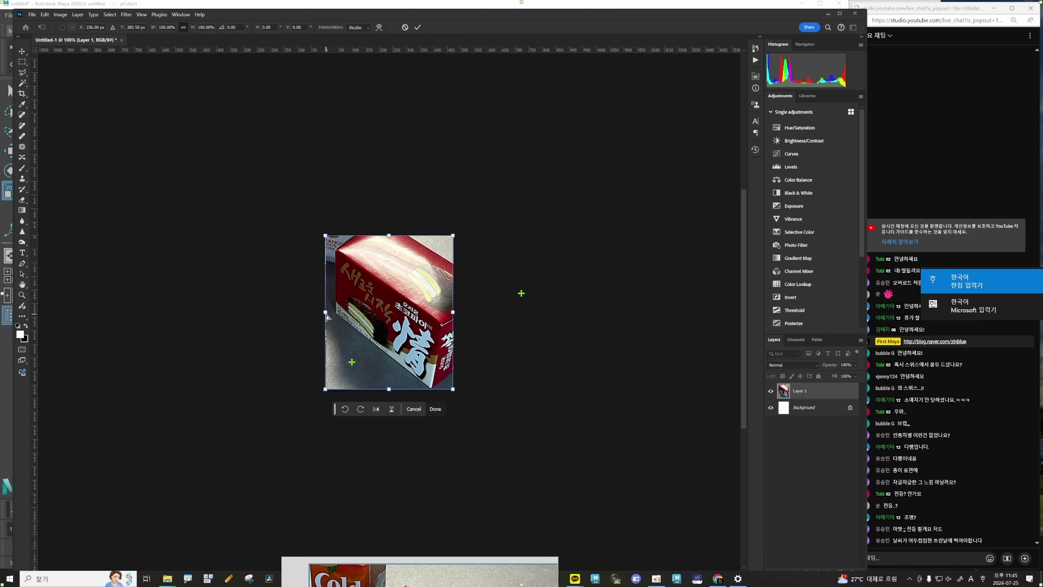
pyautogui.hotkey('ctrl', 'shift')
pyautogui.press('ctrl')
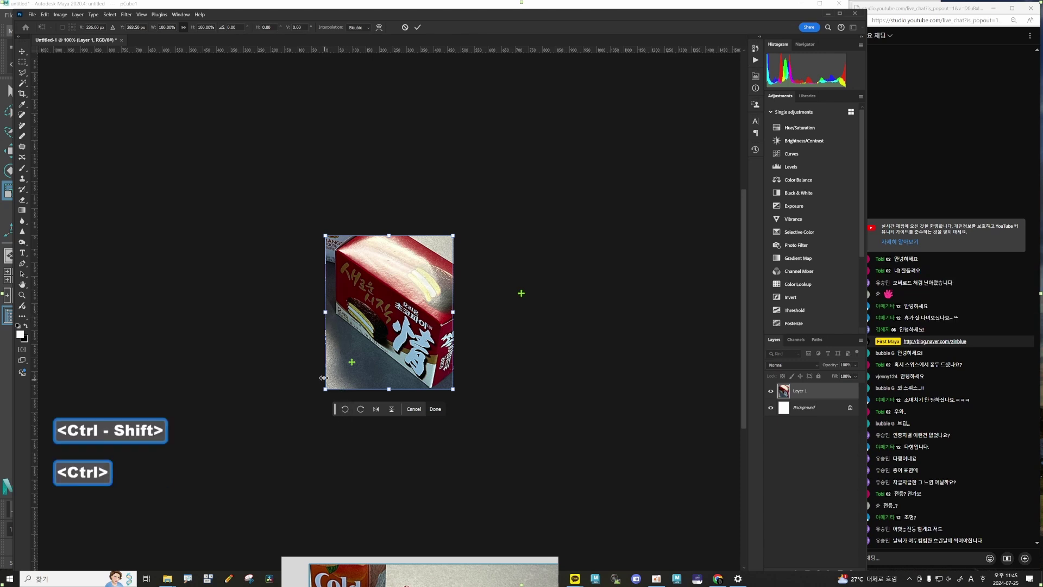
pyautogui.moveTo(330, 390); pyautogui.dragTo(314, 440)
pyautogui.hotkey('ctrl', 'z')
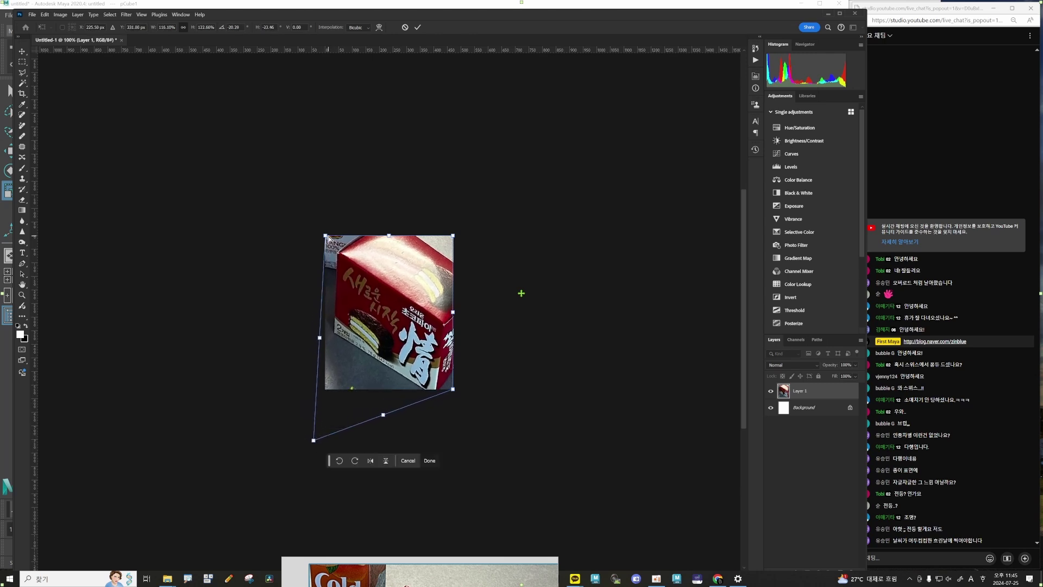
# Step: Distort the corners of the pasted box layer until the box's front face is straight and fills the canvas width, and apply the transform
pyautogui.keyDown('ctrl'); pyautogui.moveTo(328, 237); pyautogui.dragTo(302, 264); pyautogui.keyUp('ctrl')
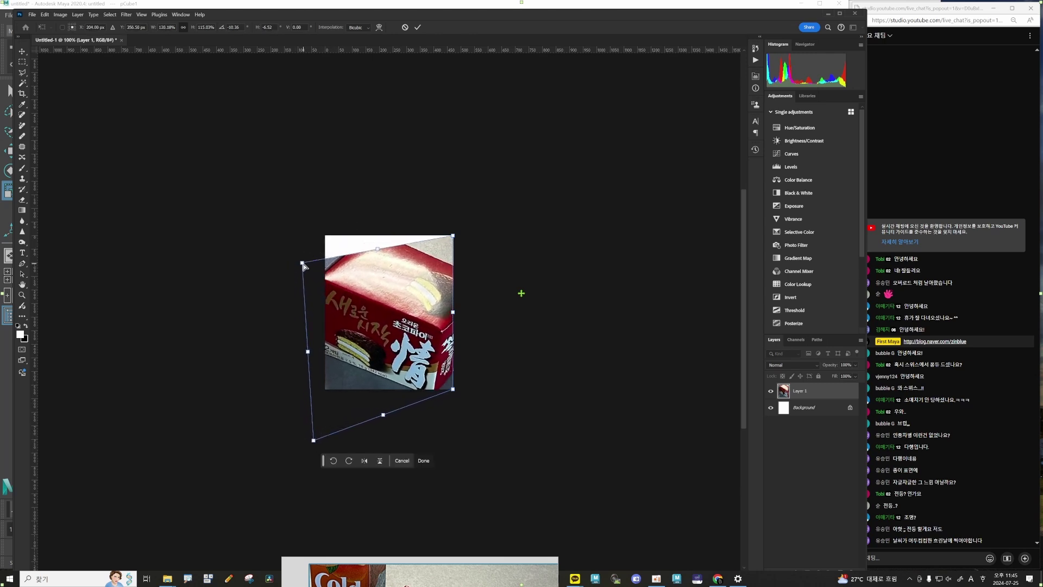
pyautogui.keyDown('ctrl'); pyautogui.moveTo(453, 389); pyautogui.dragTo(470, 390); pyautogui.keyUp('ctrl')
pyautogui.moveTo(313, 440)
pyautogui.keyDown('ctrl'); pyautogui.mouseDown()
pyautogui.moveTo(338, 444)
pyautogui.moveTo(322, 443)
pyautogui.mouseUp(); pyautogui.keyUp('ctrl')
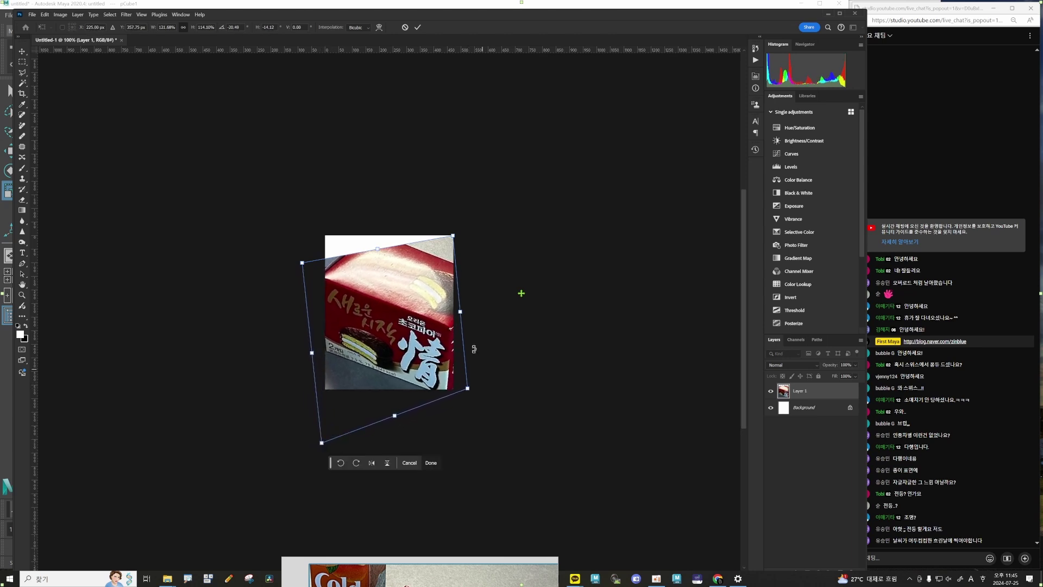
pyautogui.keyDown('ctrl'); pyautogui.moveTo(454, 236); pyautogui.dragTo(470, 208); pyautogui.keyUp('ctrl')
pyautogui.keyDown('ctrl'); pyautogui.moveTo(468, 389); pyautogui.dragTo(471, 348); pyautogui.keyUp('ctrl')
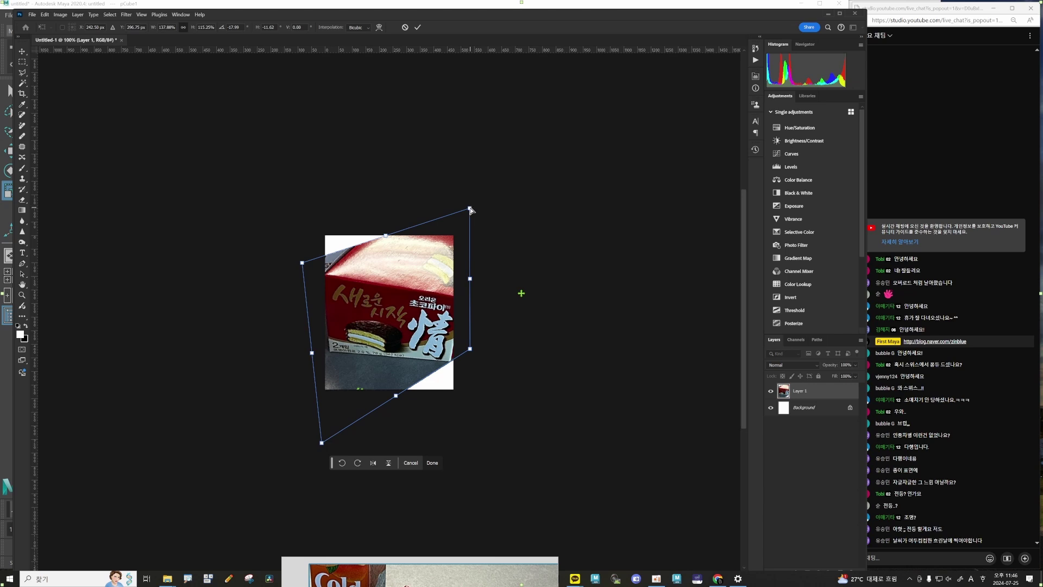
pyautogui.keyDown('ctrl'); pyautogui.moveTo(470, 209); pyautogui.dragTo(467, 173); pyautogui.keyUp('ctrl')
pyautogui.keyDown('ctrl'); pyautogui.moveTo(470, 348); pyautogui.dragTo(477, 335); pyautogui.keyUp('ctrl')
pyautogui.keyDown('ctrl'); pyautogui.moveTo(467, 174); pyautogui.dragTo(451, 169); pyautogui.keyUp('ctrl')
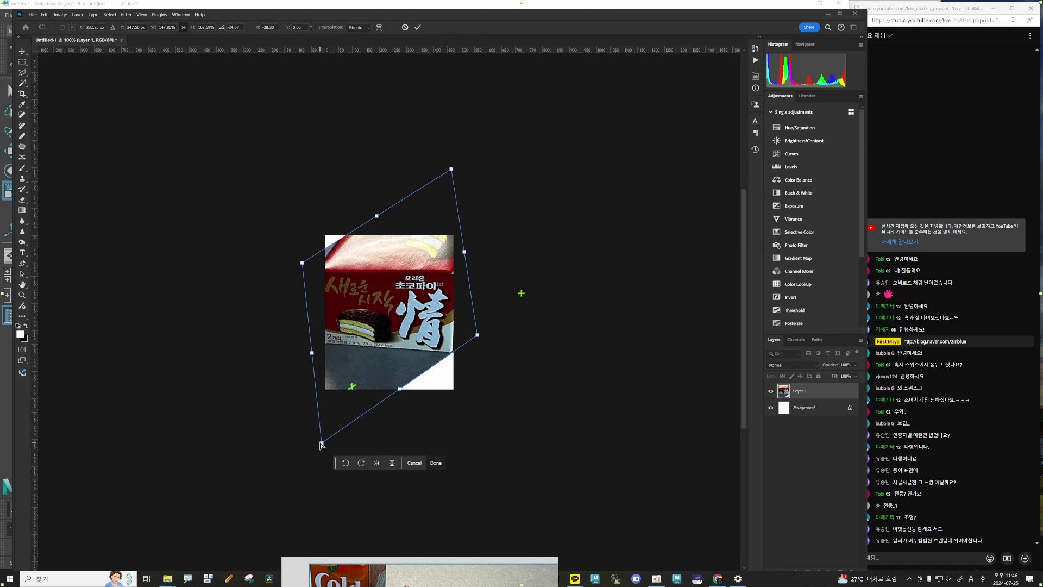
pyautogui.moveTo(321, 444); pyautogui.dragTo(319, 468)
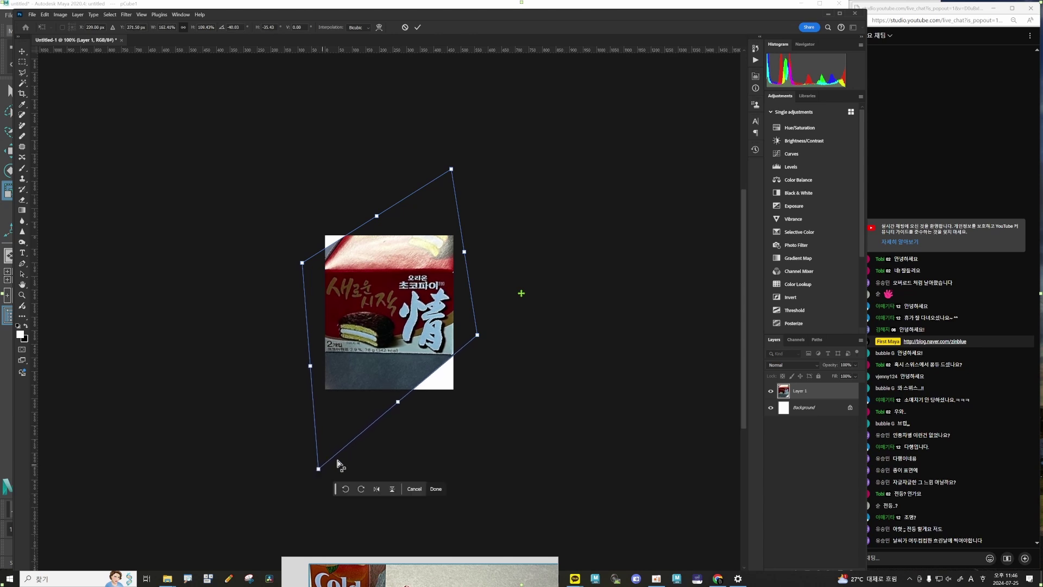
pyautogui.press('Return')
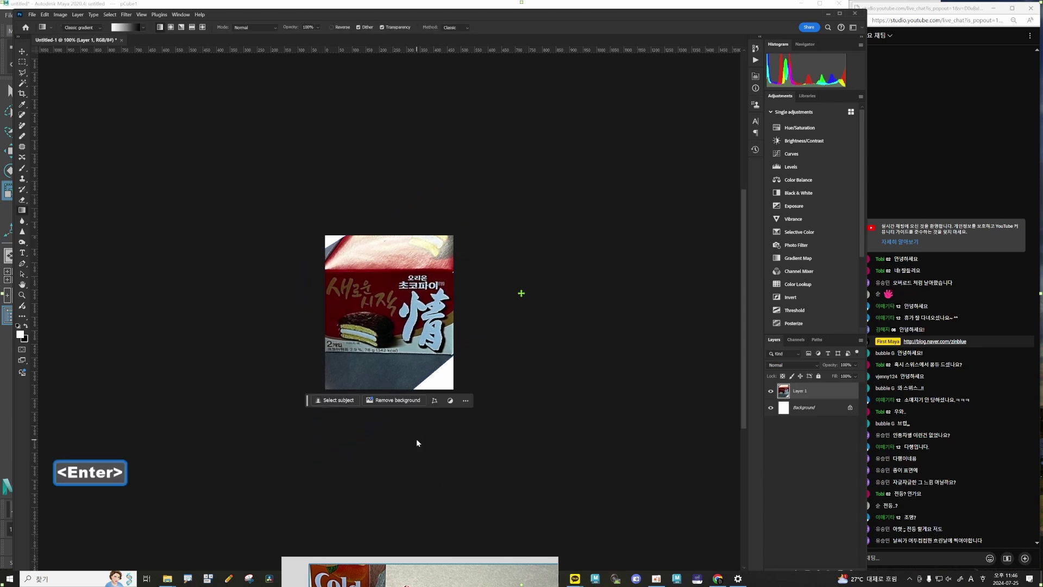
# Step: Try a rectangular marquee selection around the box's front face, and set the marquee's feather to 0 px
pyautogui.click(22, 62)
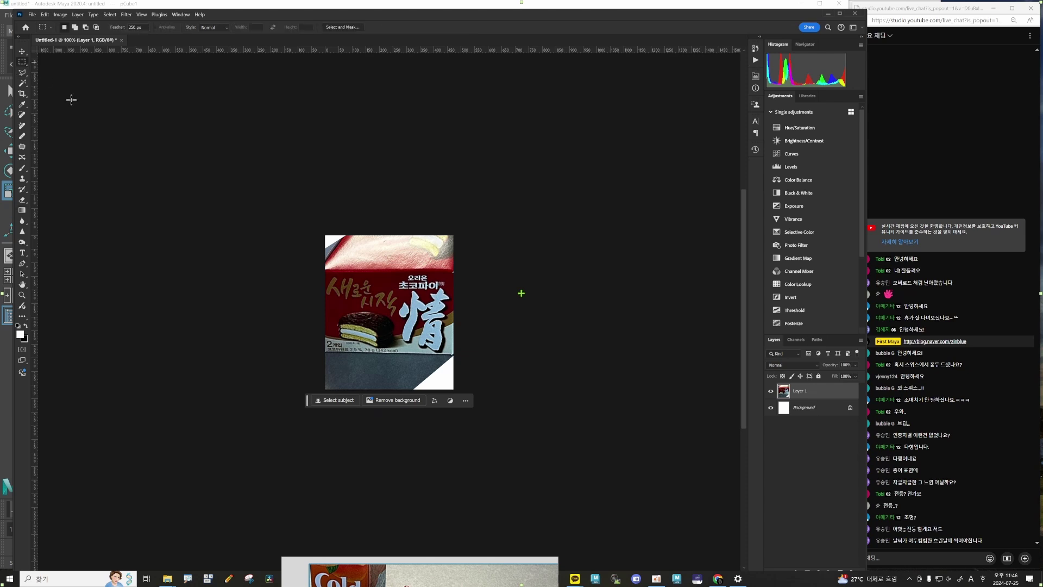
pyautogui.moveTo(320, 271); pyautogui.dragTo(464, 351)
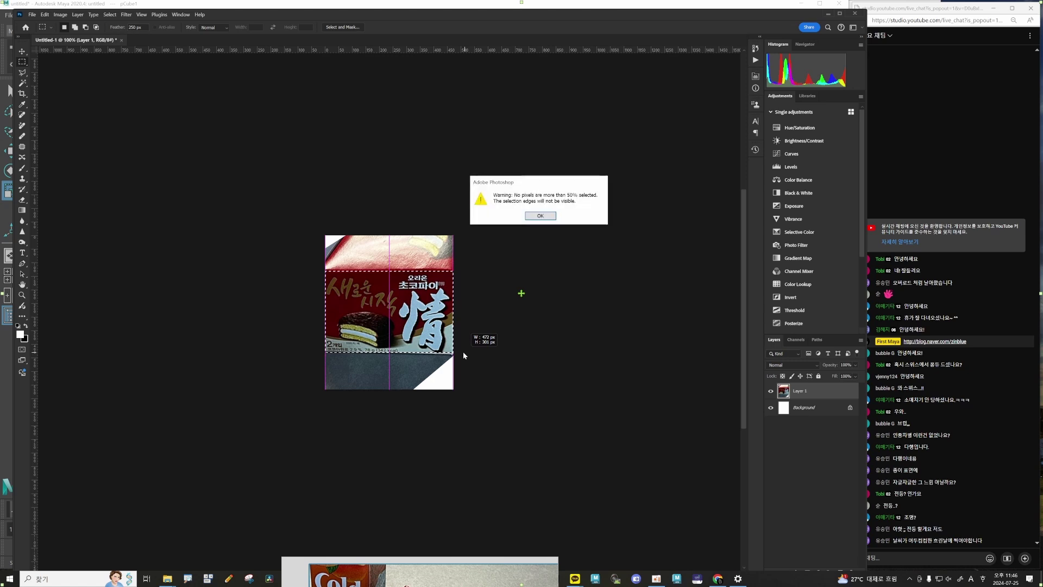
pyautogui.click(536, 220)
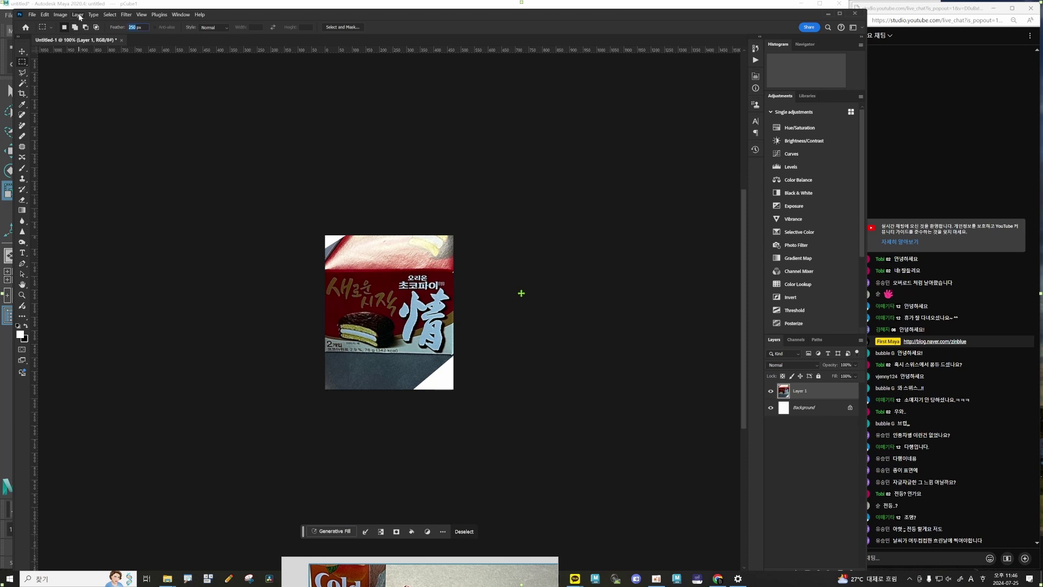
pyautogui.press('Delete')
pyautogui.write('0')
pyautogui.press('Return')
# Step: Select the flattened front face with a rectangular marquee across the full canvas width, crop the image to it, and deselect
pyautogui.moveTo(324, 272); pyautogui.dragTo(483, 353)
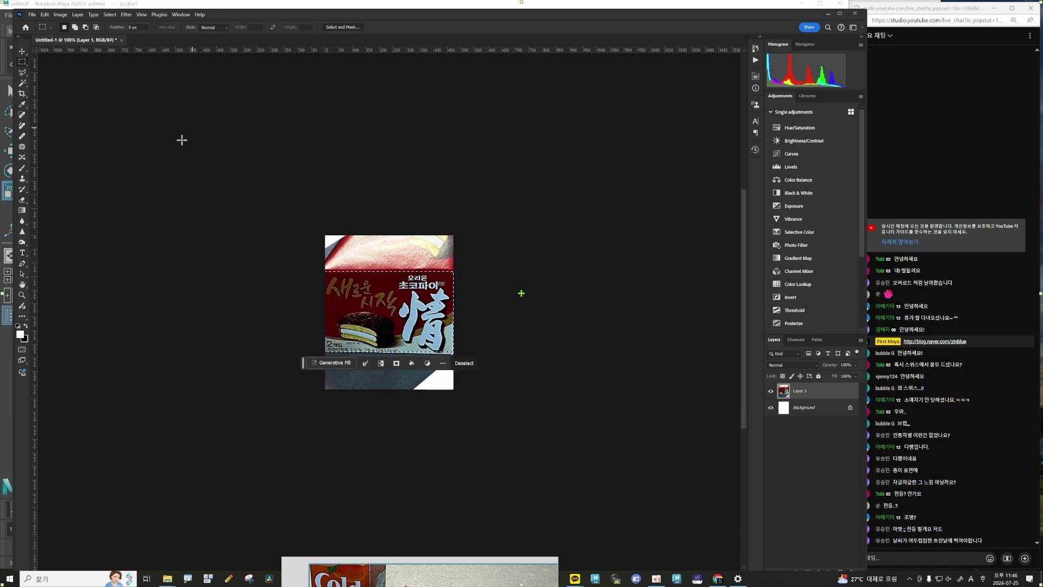
pyautogui.click(60, 14)
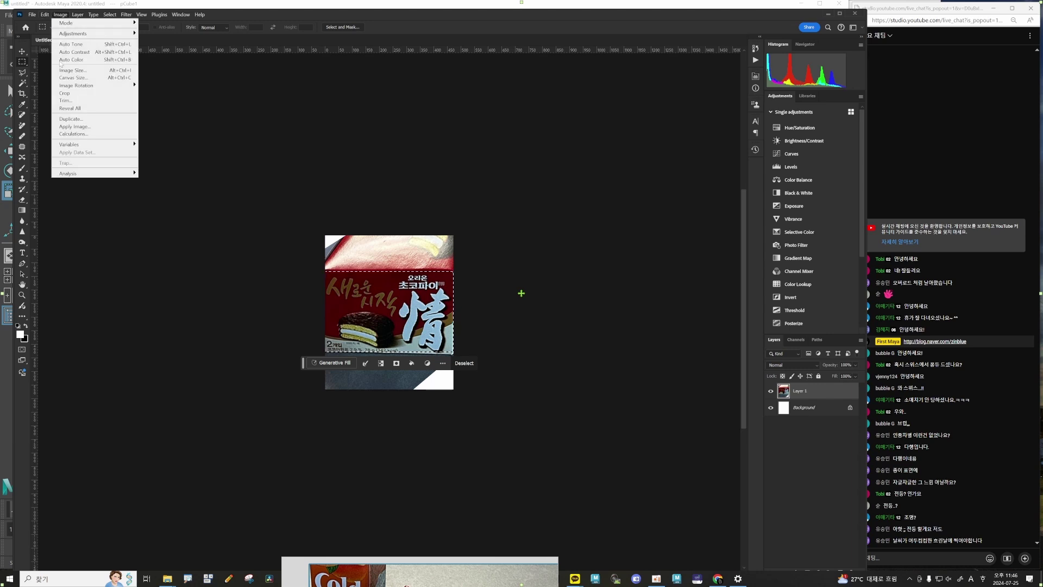
pyautogui.click(73, 97)
pyautogui.hotkey('ctrl', 'd')
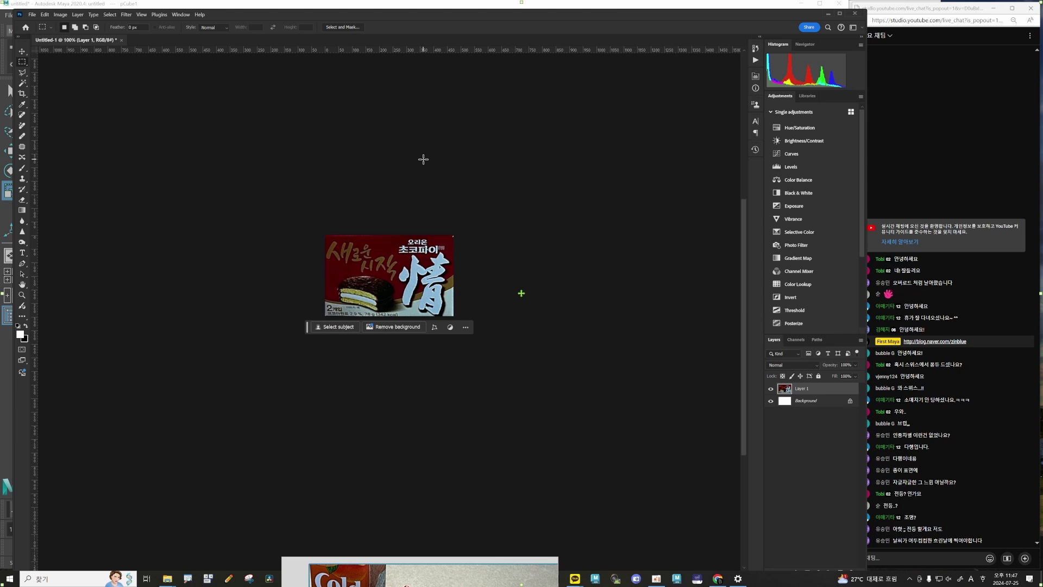
# Step: Brighten the front face with Levels, setting the midtone input to 1.24 and the white input to 185, comparing before and after
pyautogui.hotkey('ctrl', 'l')
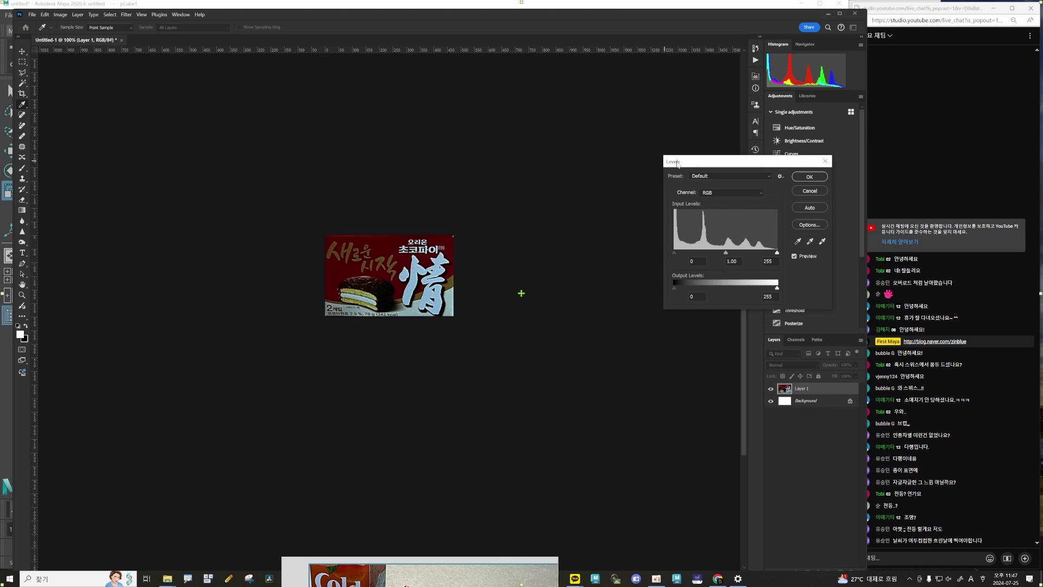
pyautogui.moveTo(691, 163); pyautogui.dragTo(567, 162)
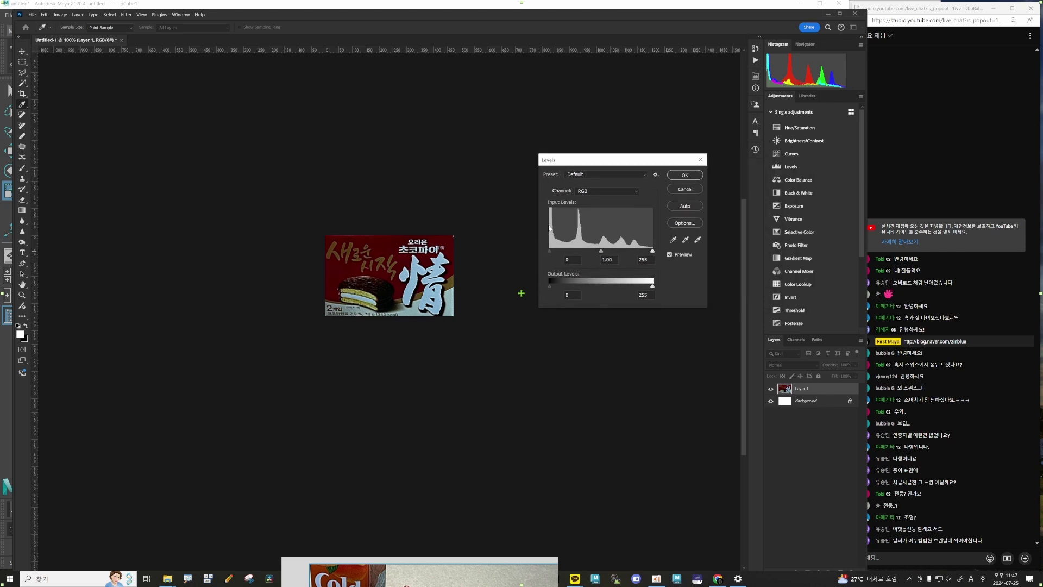
pyautogui.moveTo(652, 251); pyautogui.dragTo(582, 254)
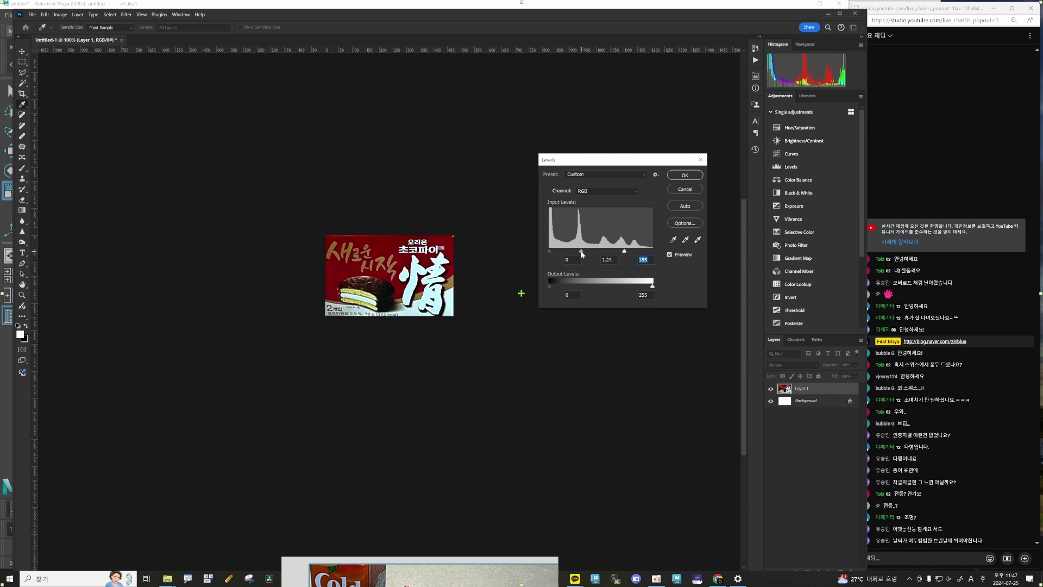
pyautogui.click(601, 258)
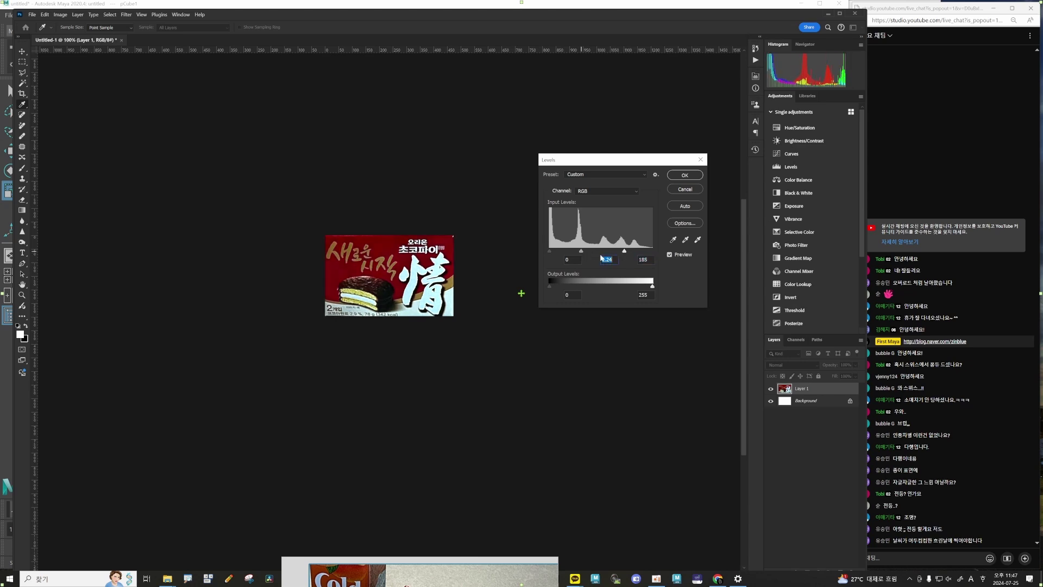
pyautogui.click(668, 254)
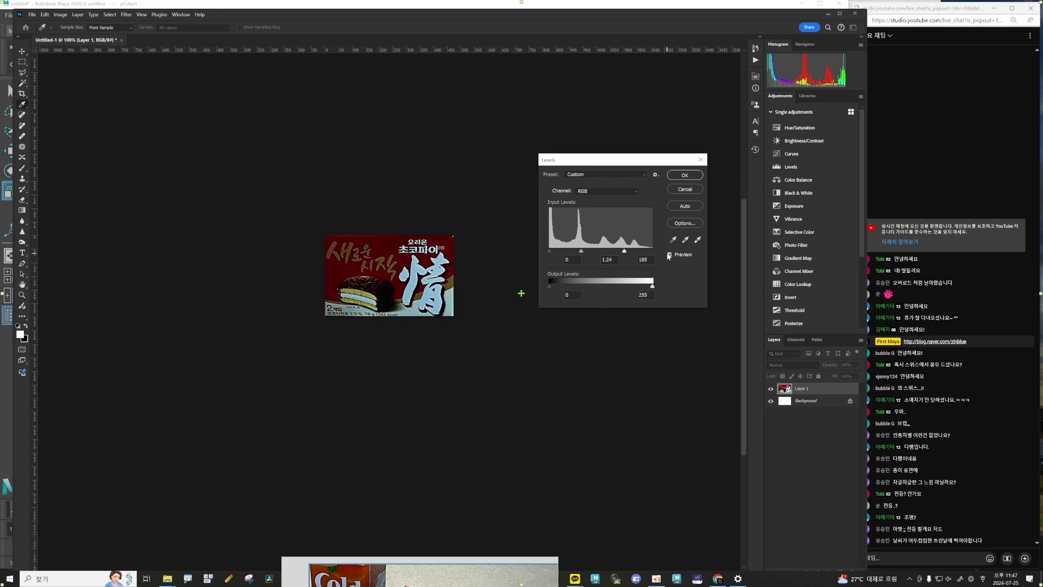
pyautogui.click(668, 255)
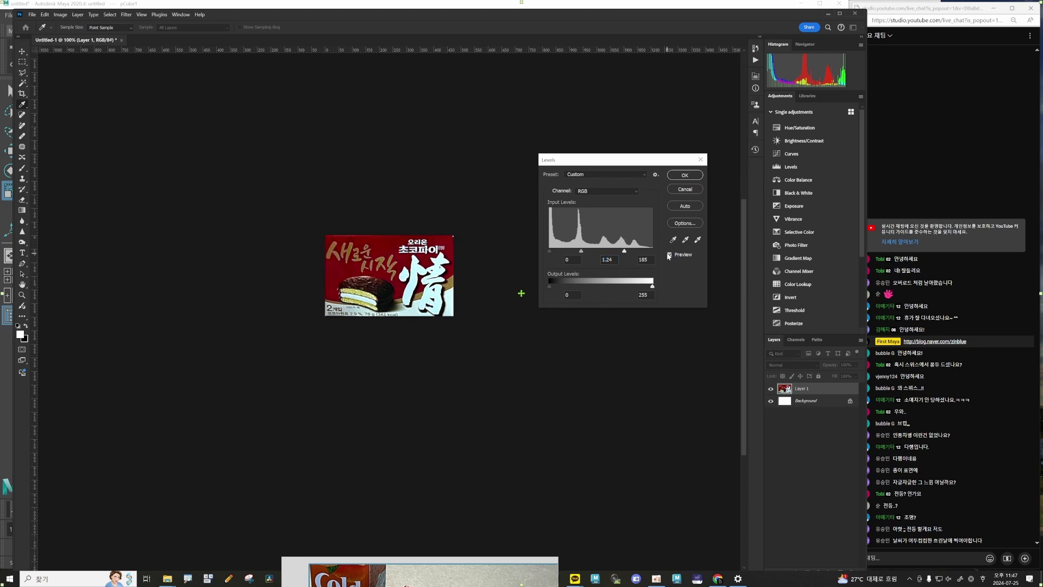
pyautogui.click(689, 178)
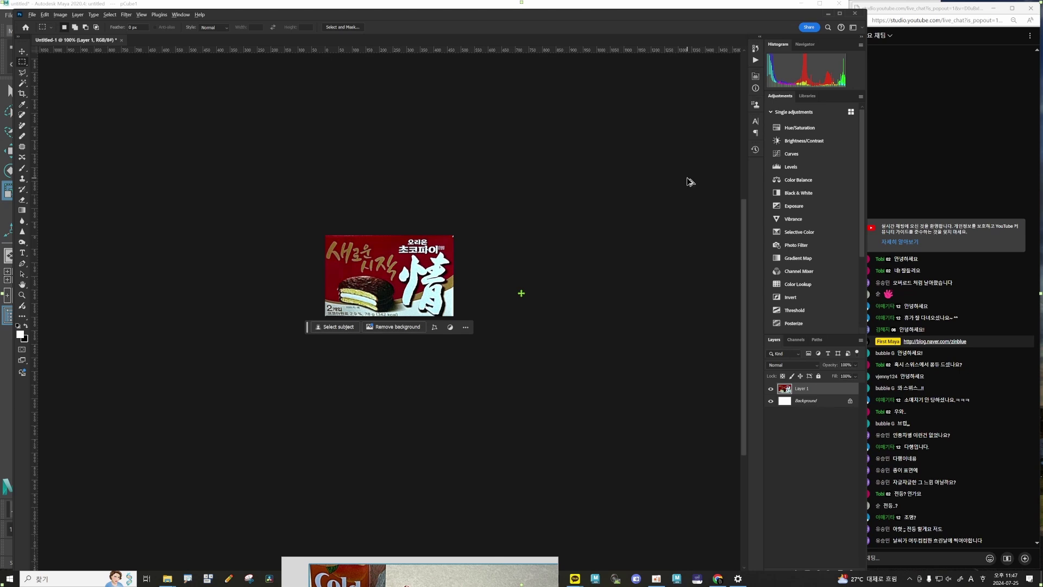
# Step: Save a copy of the texture in the sourceimages folder as pie_tex_Color.jpg in JPEG format at Maximum quality 12
pyautogui.hotkey('ctrl', 'alt', 's')
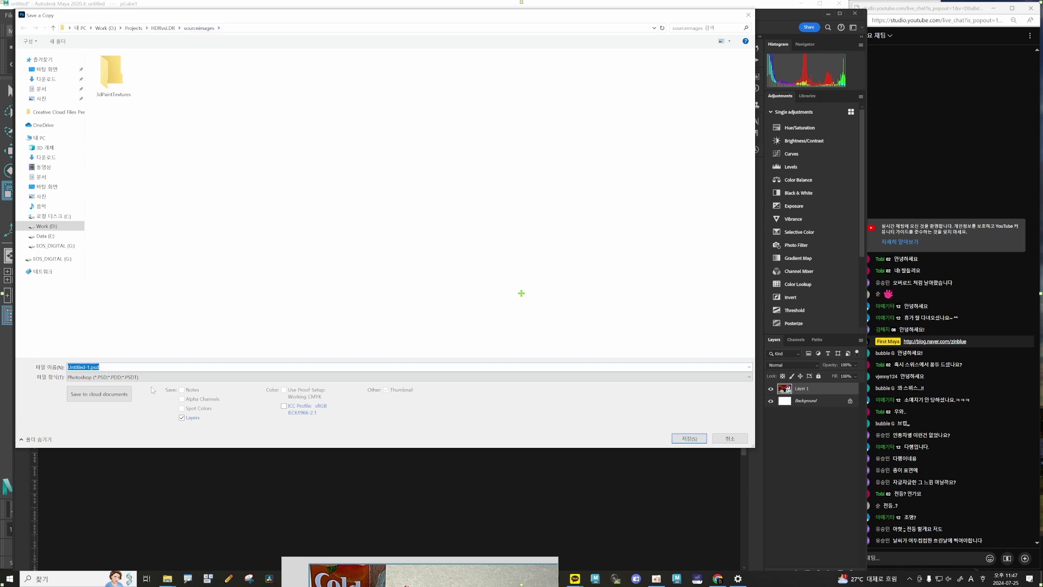
pyautogui.write('text')
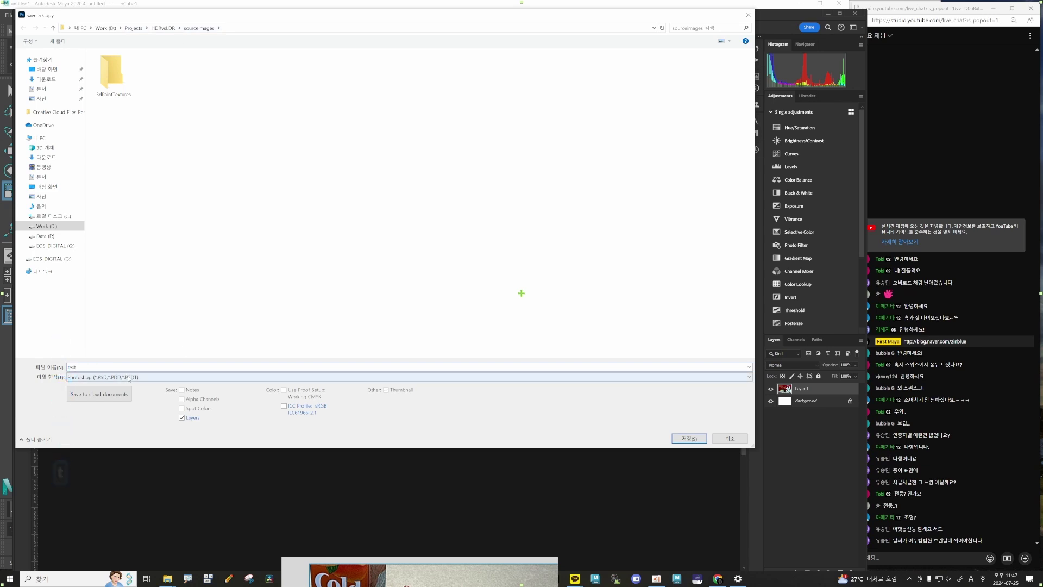
pyautogui.press('BackSpace')
pyautogui.write('p')
pyautogui.press('BackSpace')
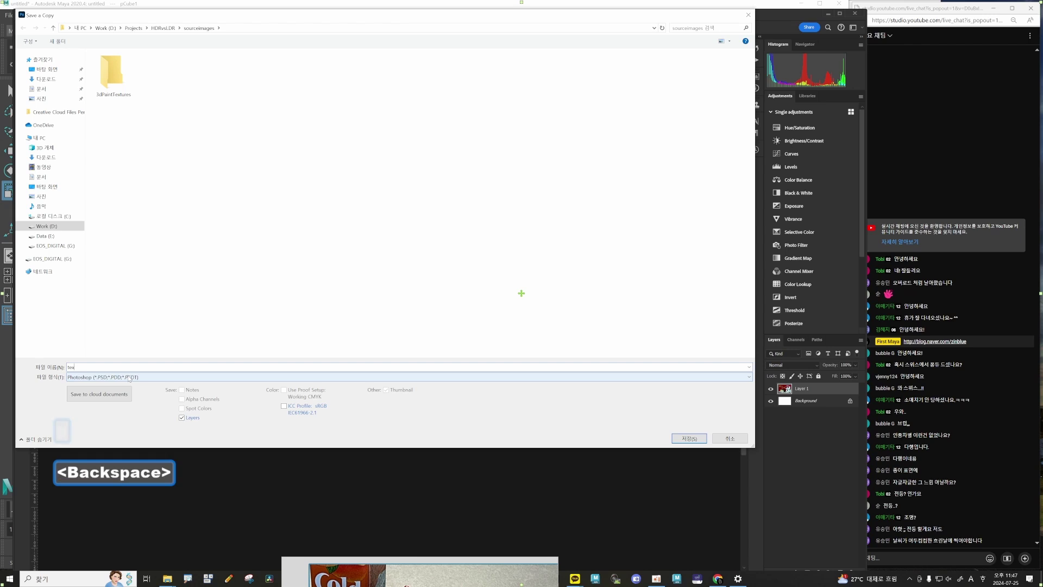
pyautogui.press('Home')
pyautogui.write('pie')
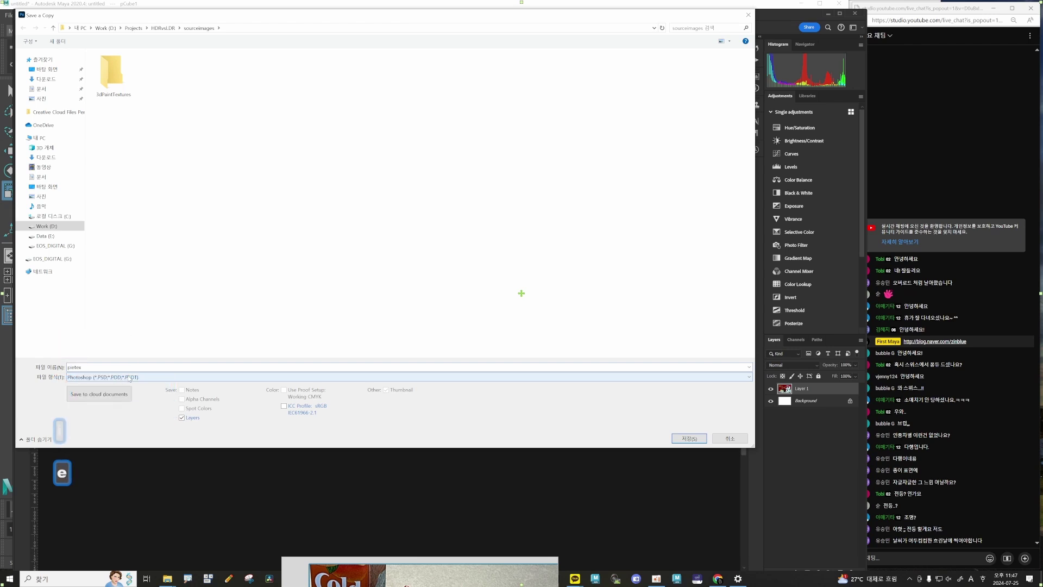
pyautogui.write('_')
pyautogui.press('End')
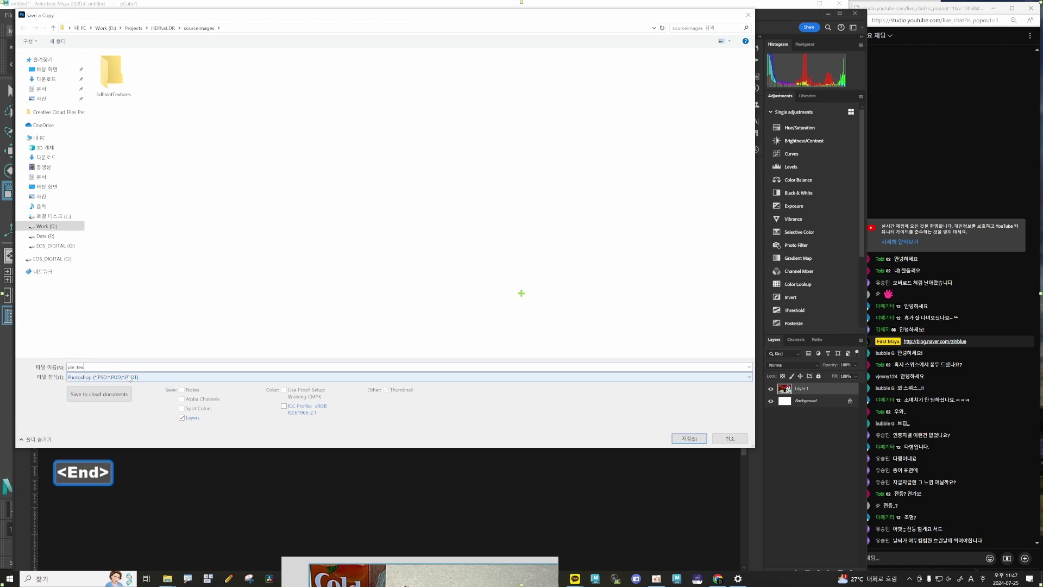
pyautogui.write('_Color')
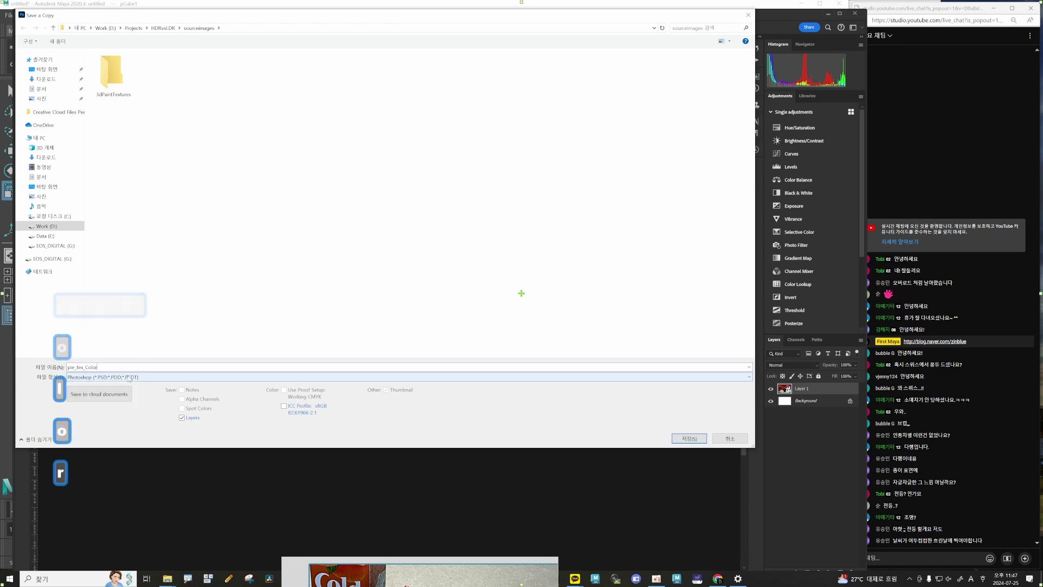
pyautogui.press('Tab')
pyautogui.press('j')
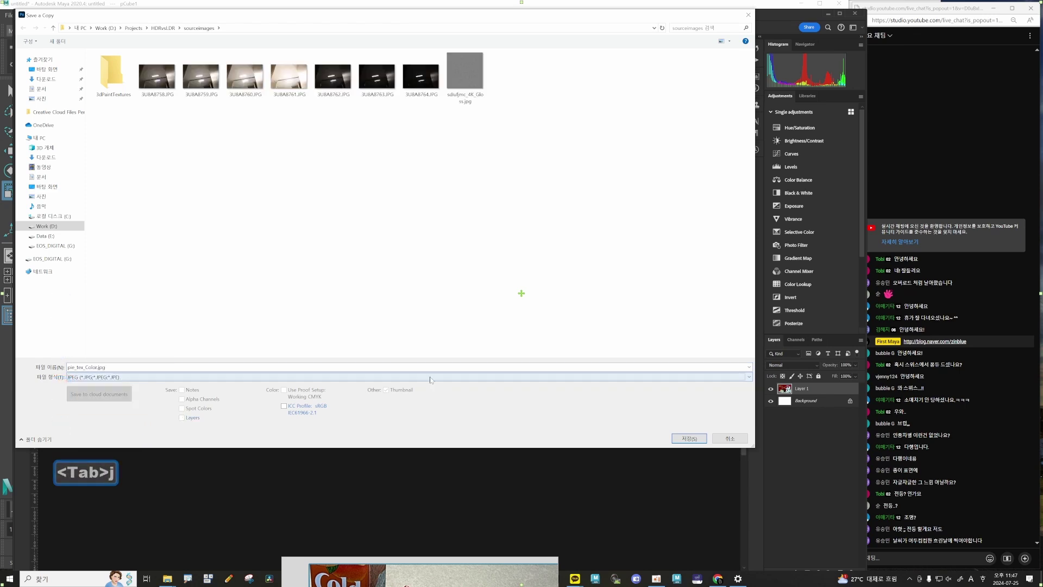
pyautogui.click(678, 438)
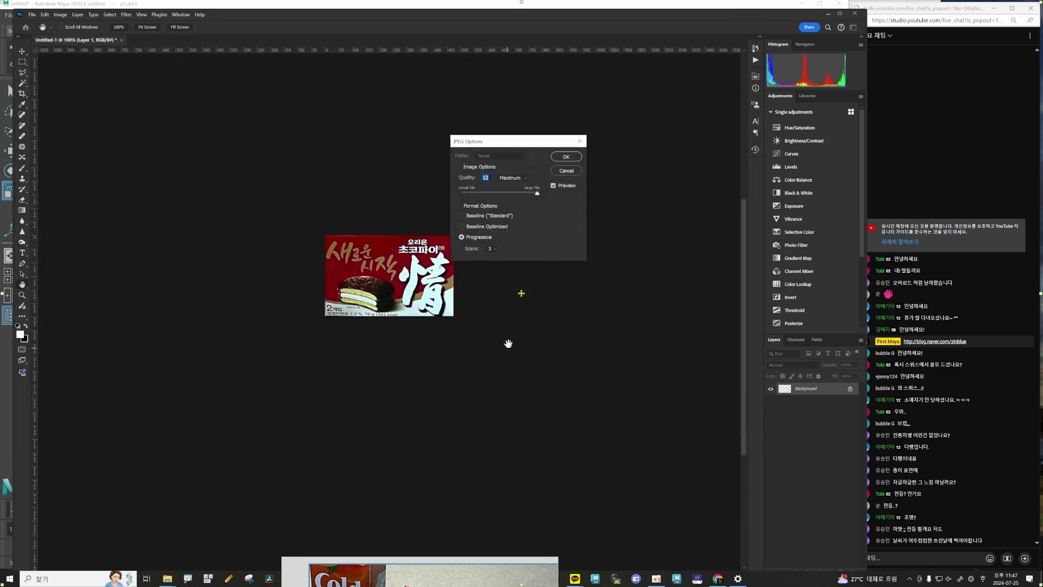
pyautogui.click(567, 157)
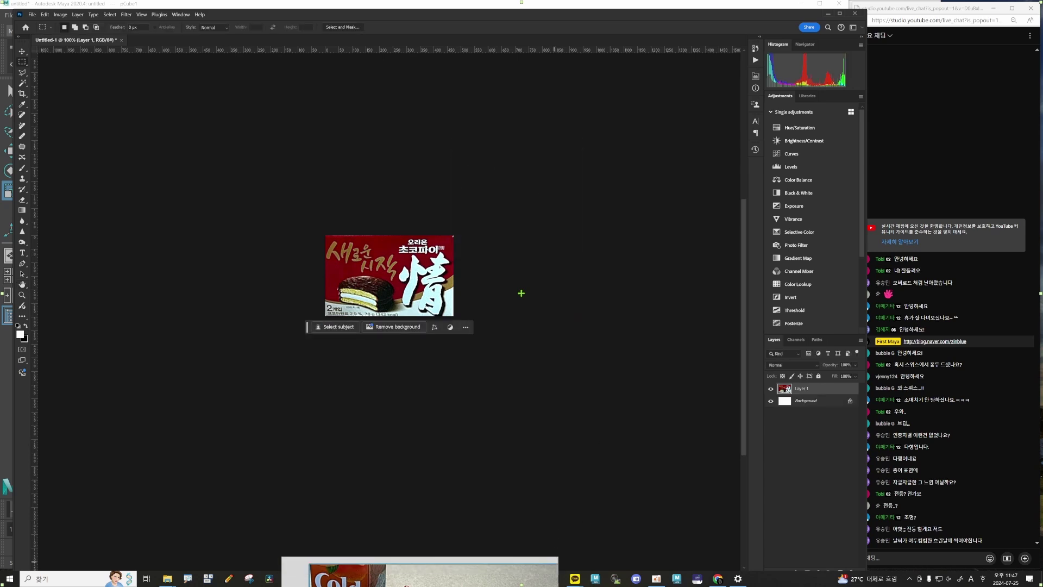
# Step: Switch to Maya and resize the box to a flatter, deeper shape with Scale Y about 4.586 and Scale Z about 10.227
pyautogui.moveTo(462, 570)
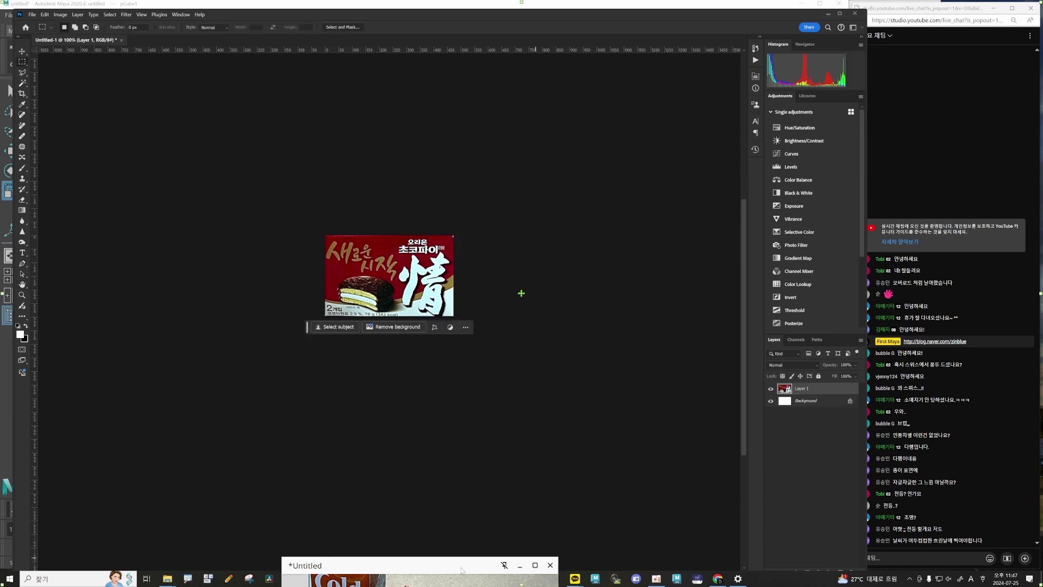
pyautogui.moveTo(457, 575); pyautogui.dragTo(458, 586, button='right')
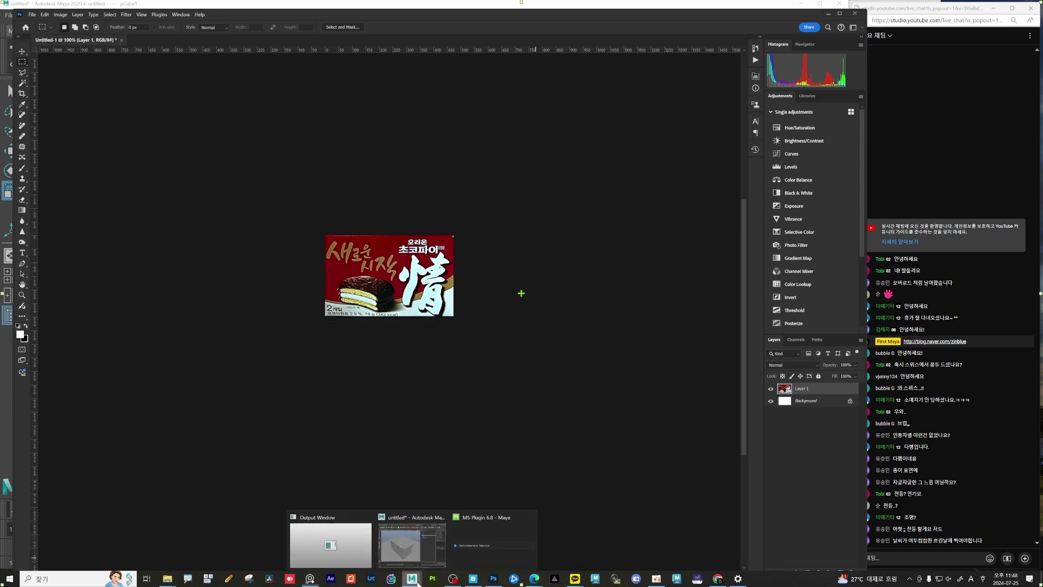
pyautogui.click(410, 546)
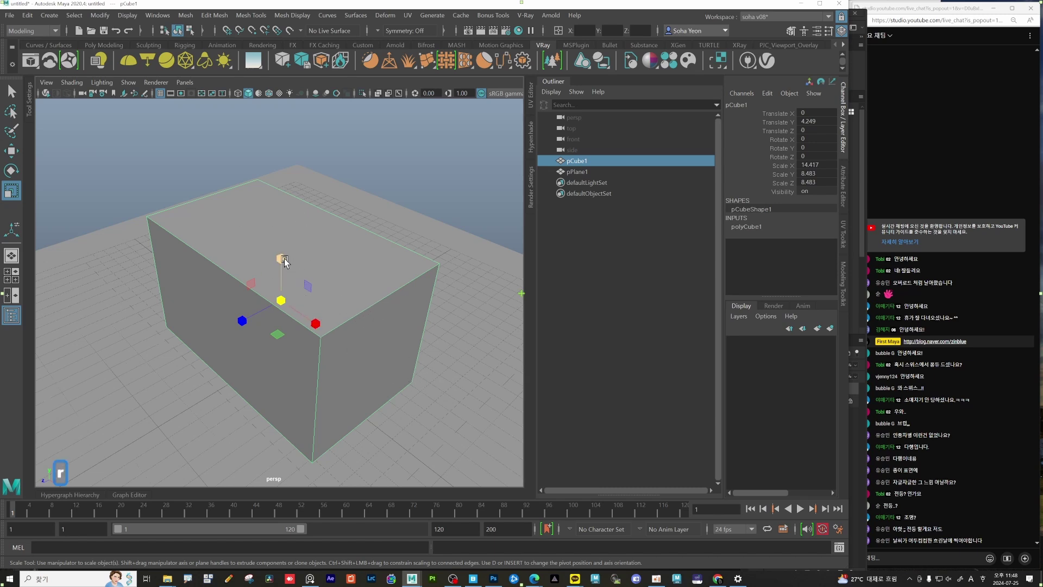
pyautogui.moveTo(280, 258); pyautogui.dragTo(322, 325)
pyautogui.press('w')
pyautogui.press('r')
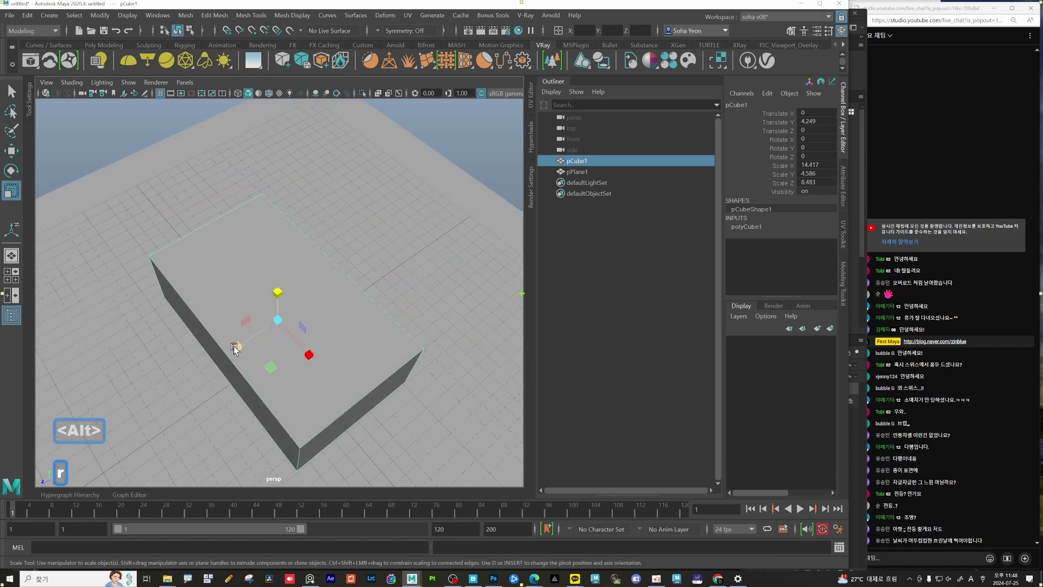
pyautogui.moveTo(235, 345); pyautogui.dragTo(227, 355)
# Step: Lower the box in the side view to Translate Y about 2.314 so its base rests on the ground, and return to perspective
pyautogui.keyDown('alt'); pyautogui.moveTo(227, 356); pyautogui.dragTo(310, 314); pyautogui.keyUp('alt')
pyautogui.scroll(2, 311, 314)
pyautogui.press('w')
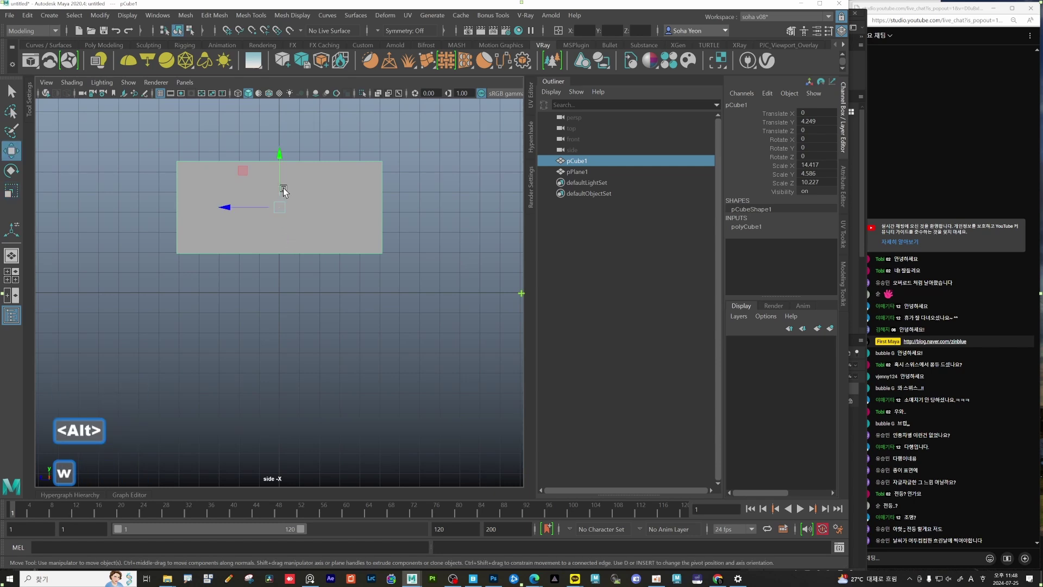
pyautogui.moveTo(279, 156); pyautogui.dragTo(277, 195)
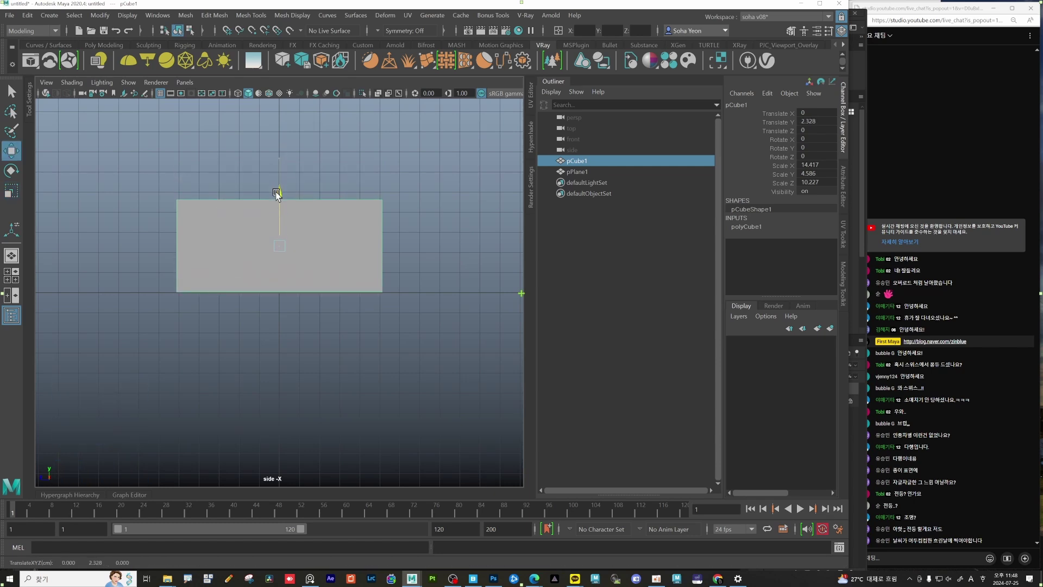
pyautogui.hotkey('alt', 'shift', 'q')
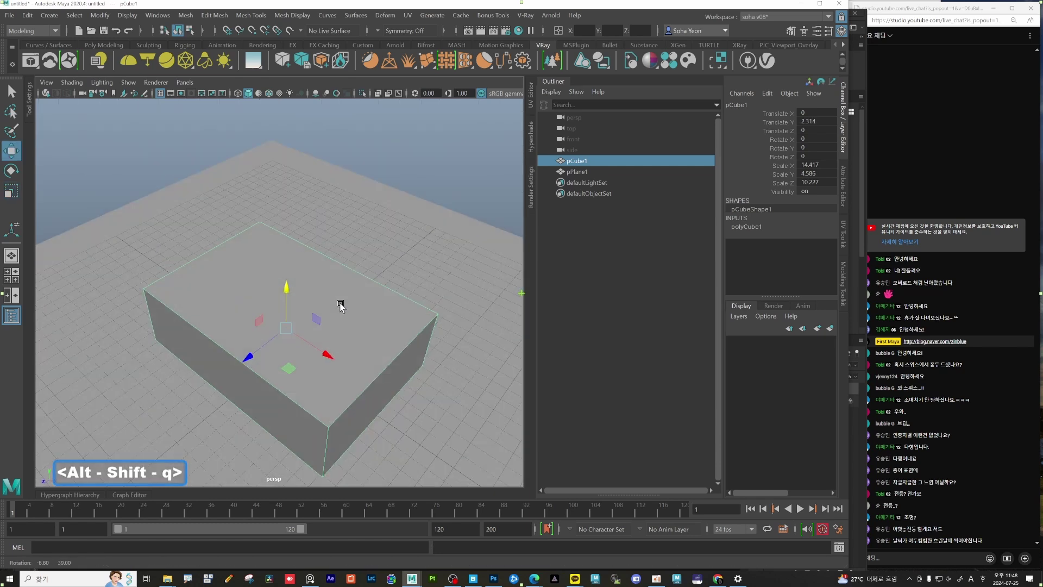
# Step: Freeze the box's transformations and delete its construction history
pyautogui.press('alt')
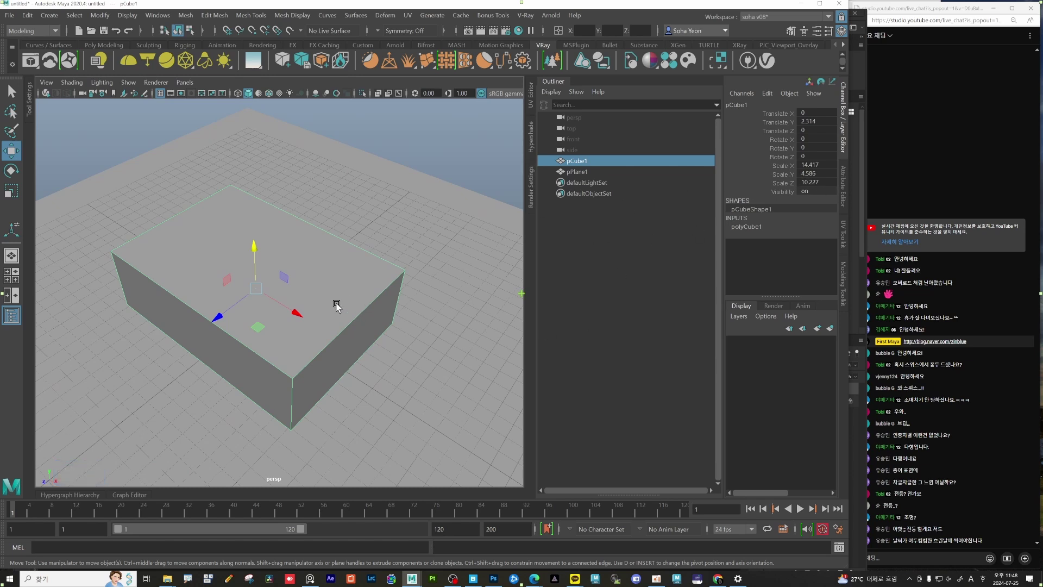
pyautogui.press('alt')
pyautogui.hotkey('shift', '1')
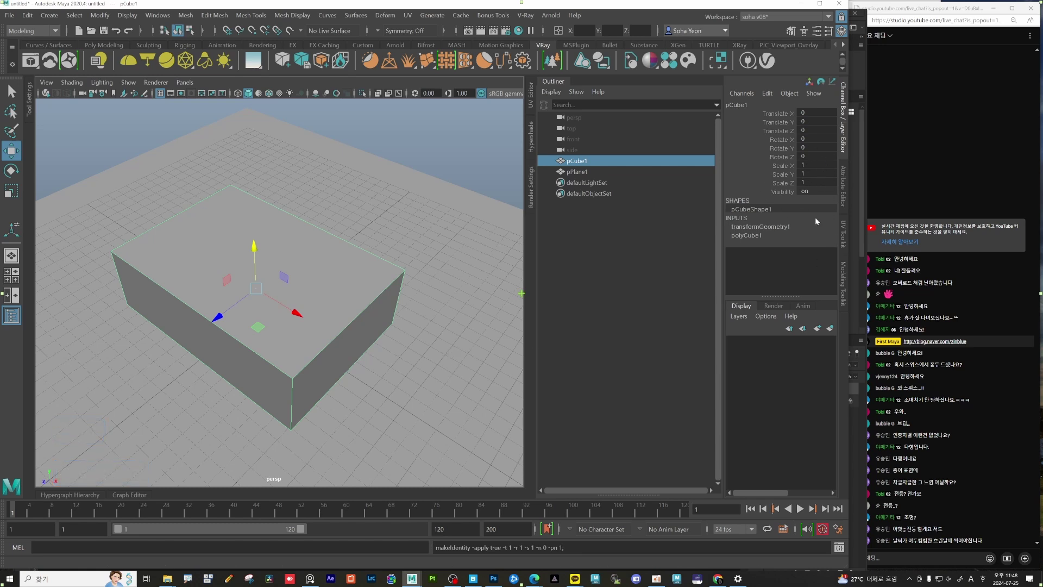
pyautogui.hotkey('alt', 'd')
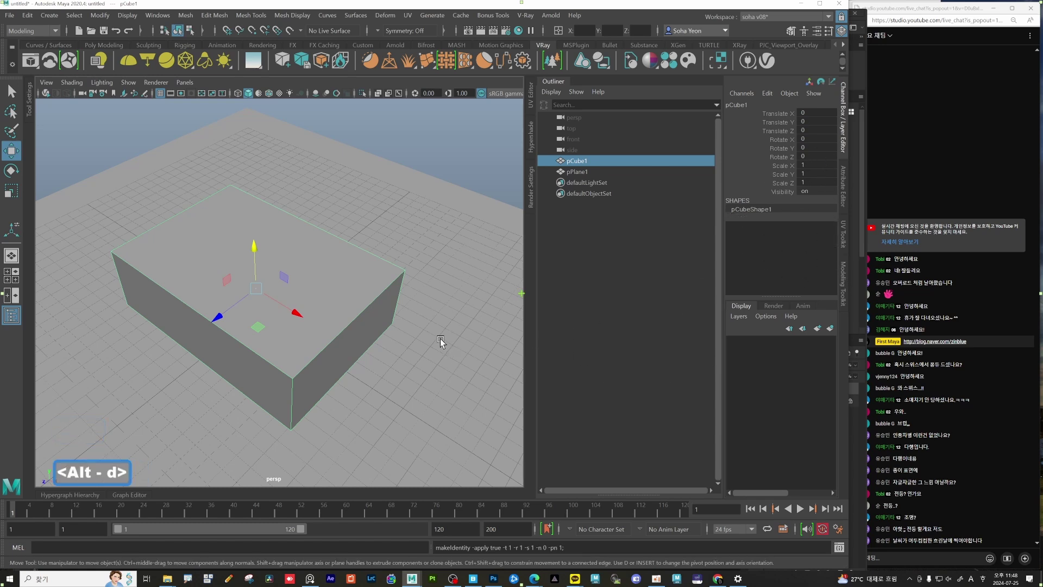
# Step: Open the UV Editor, unwrap the box with a six-plane automatic projection, and widen the perspective view beside it
pyautogui.click(530, 103)
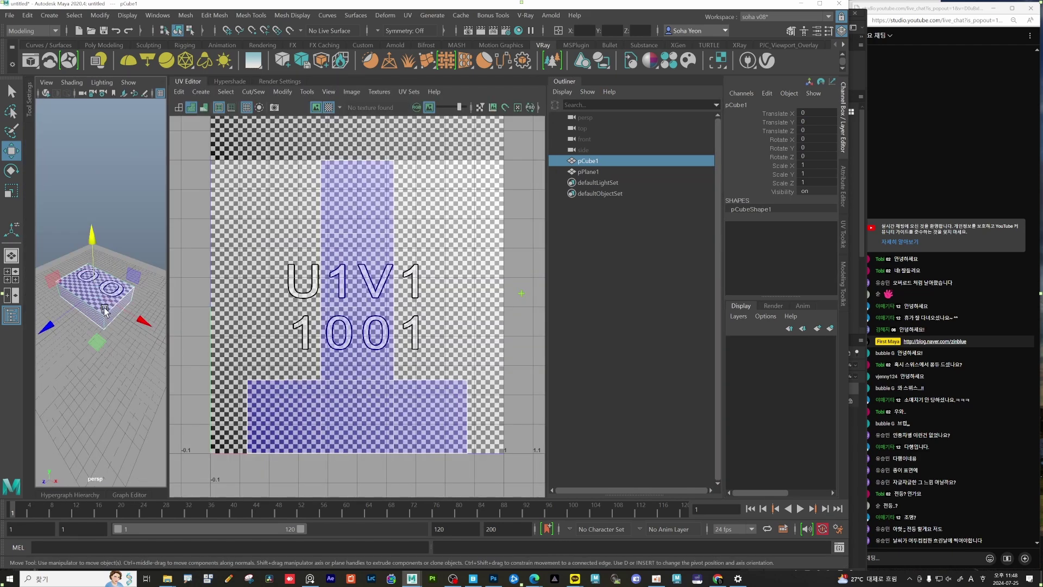
pyautogui.hotkey('ctrl', 'shift', 'a')
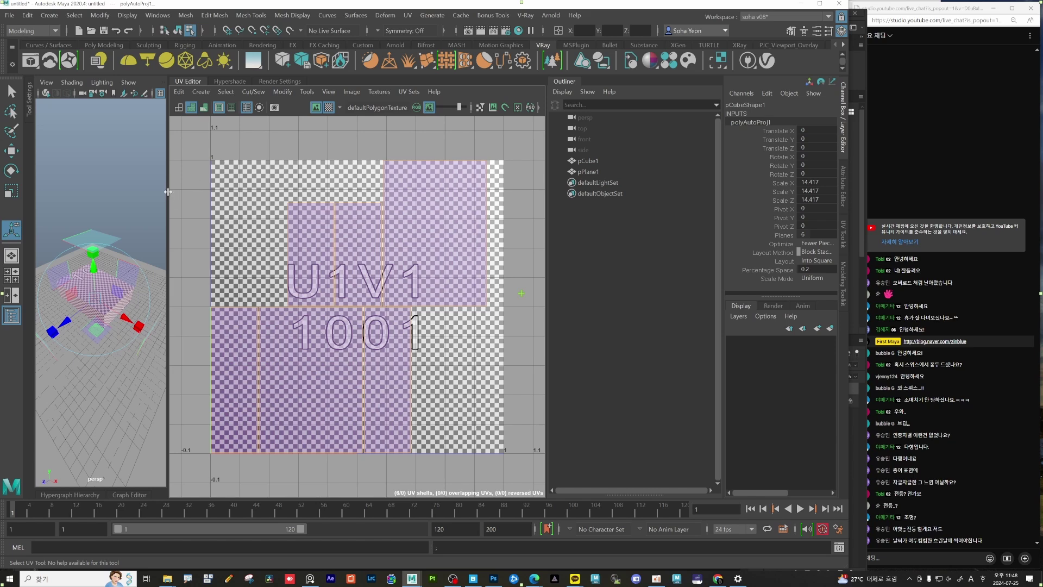
pyautogui.moveTo(168, 191); pyautogui.dragTo(369, 217)
pyautogui.keyDown('alt'); pyautogui.moveTo(289, 325); pyautogui.dragTo(226, 319); pyautogui.keyUp('alt')
# Step: Select the box's top edges and one long bottom edge, then move and sew the UV shells into a single cross-shaped layout
pyautogui.hotkey('alt', '`')
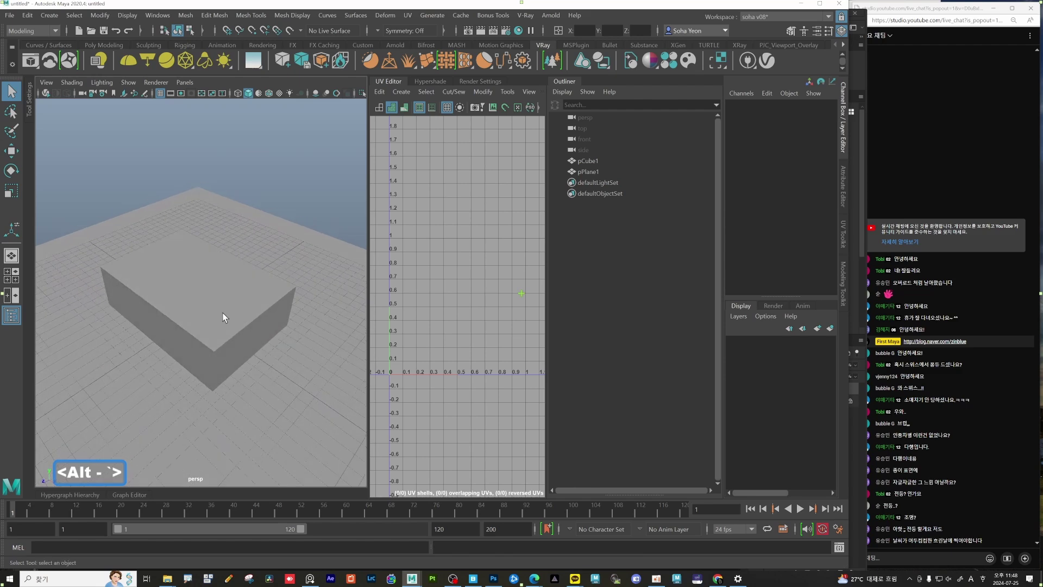
pyautogui.click(226, 319)
pyautogui.hotkey('alt', '2')
pyautogui.click(161, 312)
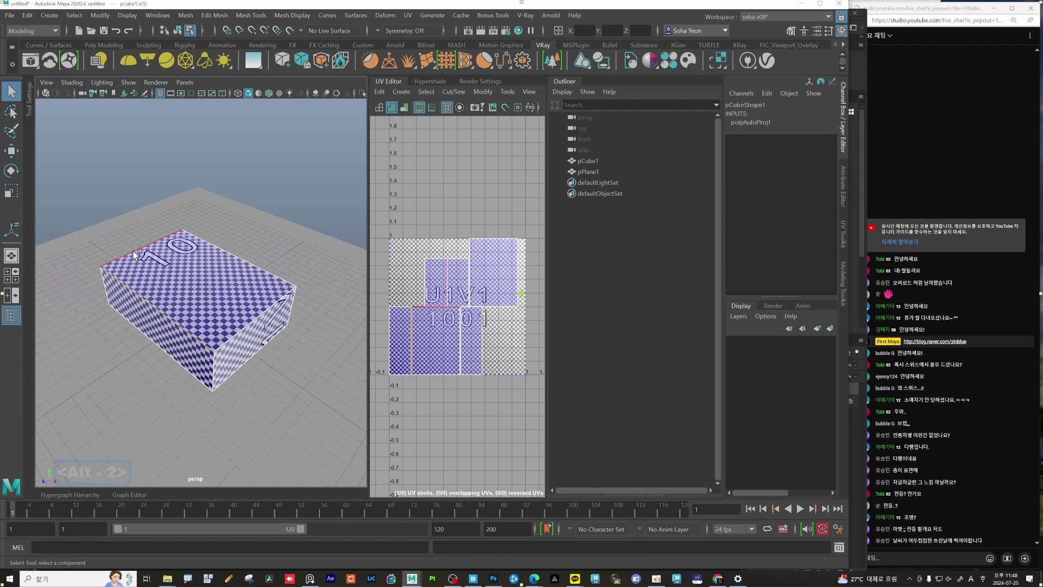
pyautogui.keyDown('shift'); pyautogui.click(252, 270); pyautogui.keyUp('shift')
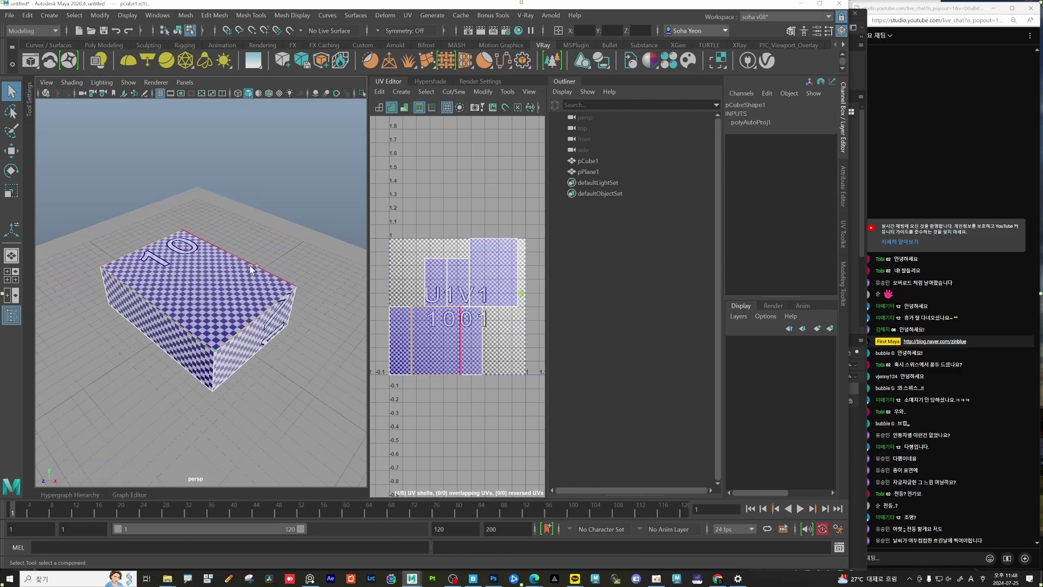
pyautogui.keyDown('shift'); pyautogui.click(168, 354); pyautogui.keyUp('shift')
pyautogui.scroll(-1, 463, 341)
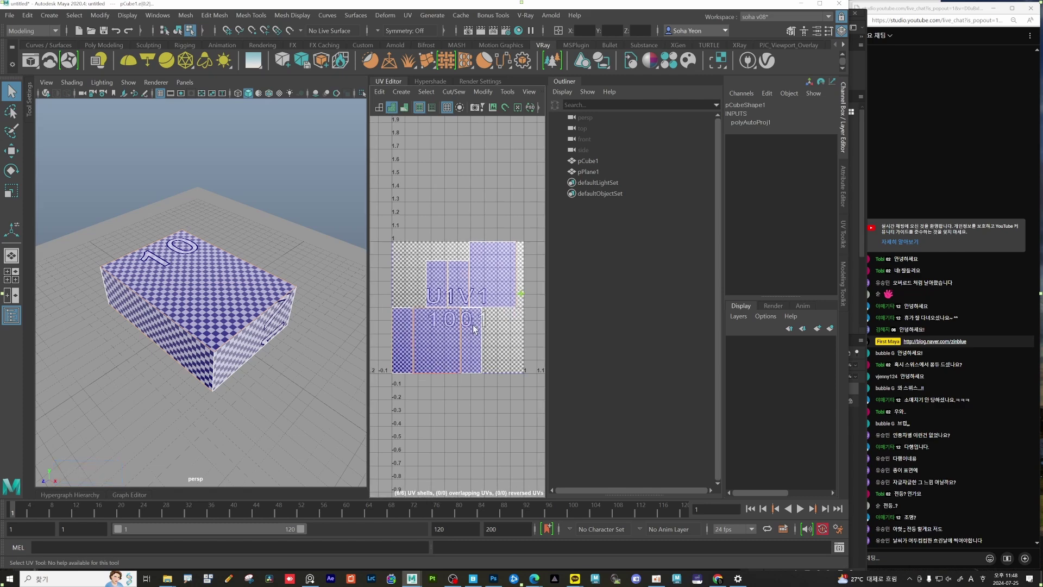
pyautogui.hotkey('shift', 'v')
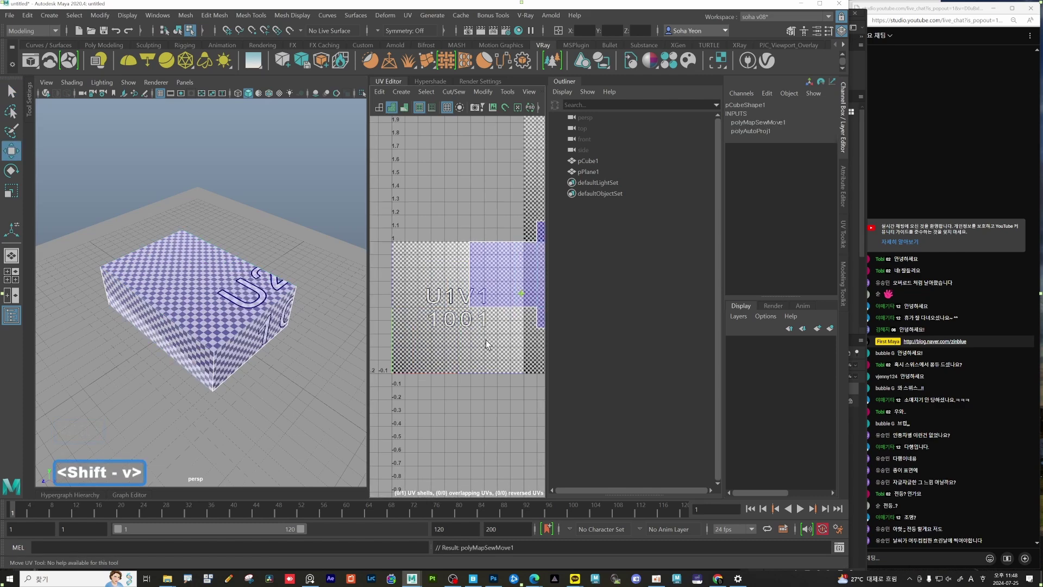
pyautogui.press('f')
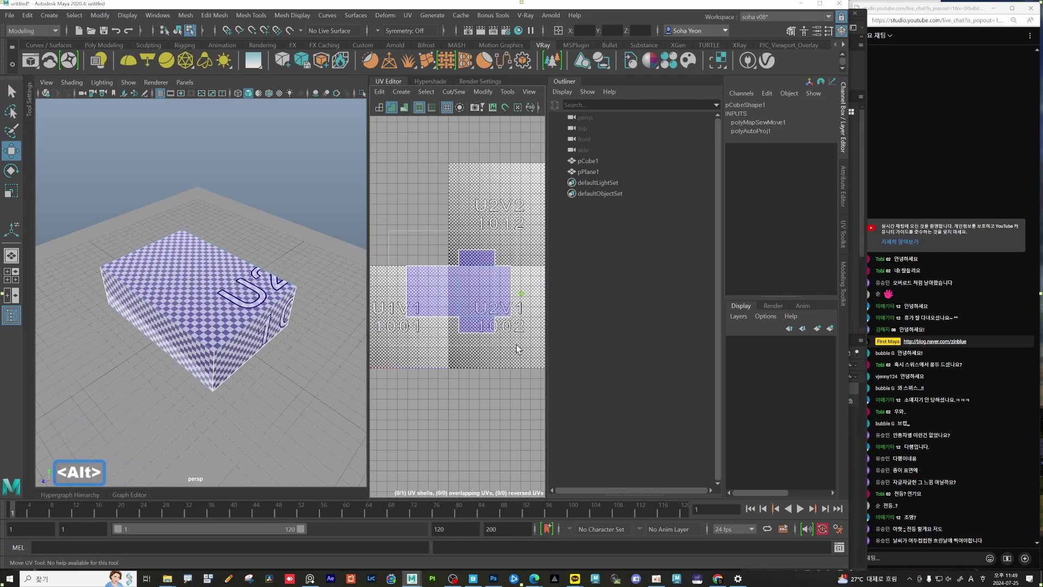
# Step: Lay out the sewn UV shell so it fits inside the 0 to 1 tile
pyautogui.moveTo(516, 345); pyautogui.dragTo(518, 346)
pyautogui.press('l')
pyautogui.keyDown('alt'); pyautogui.moveTo(465, 360); pyautogui.dragTo(519, 359, button='middle'); pyautogui.keyUp('alt')
pyautogui.scroll(1, 478, 366)
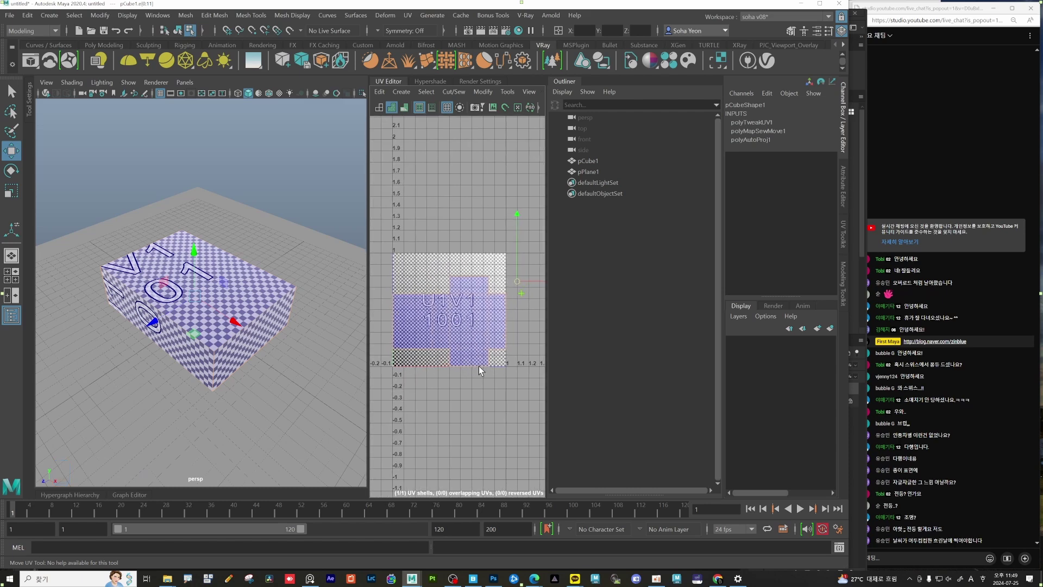
pyautogui.keyDown('alt'); pyautogui.moveTo(444, 315); pyautogui.dragTo(438, 311, button='middle'); pyautogui.keyUp('alt')
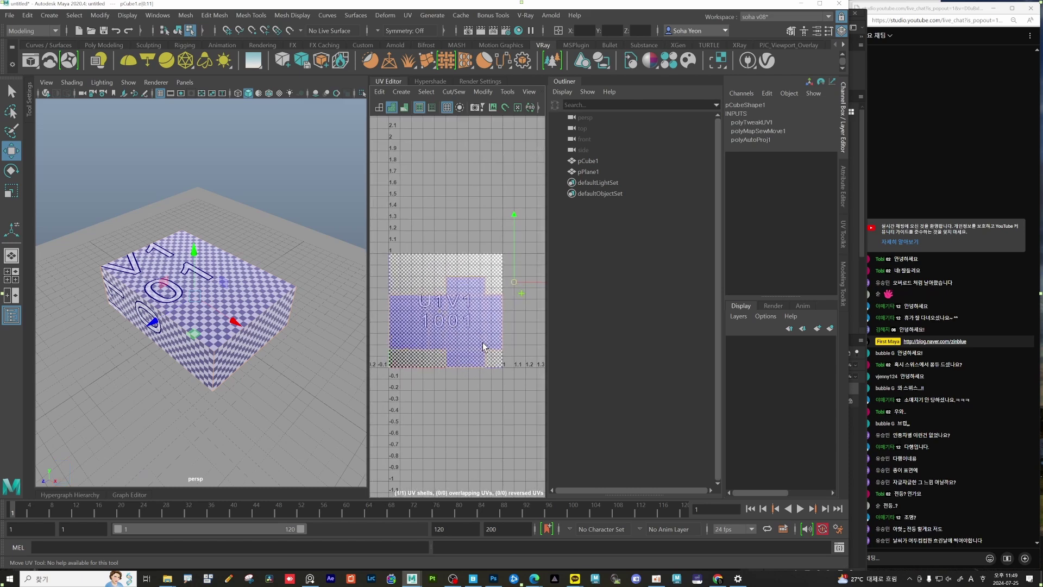
pyautogui.scroll(2, 445, 350)
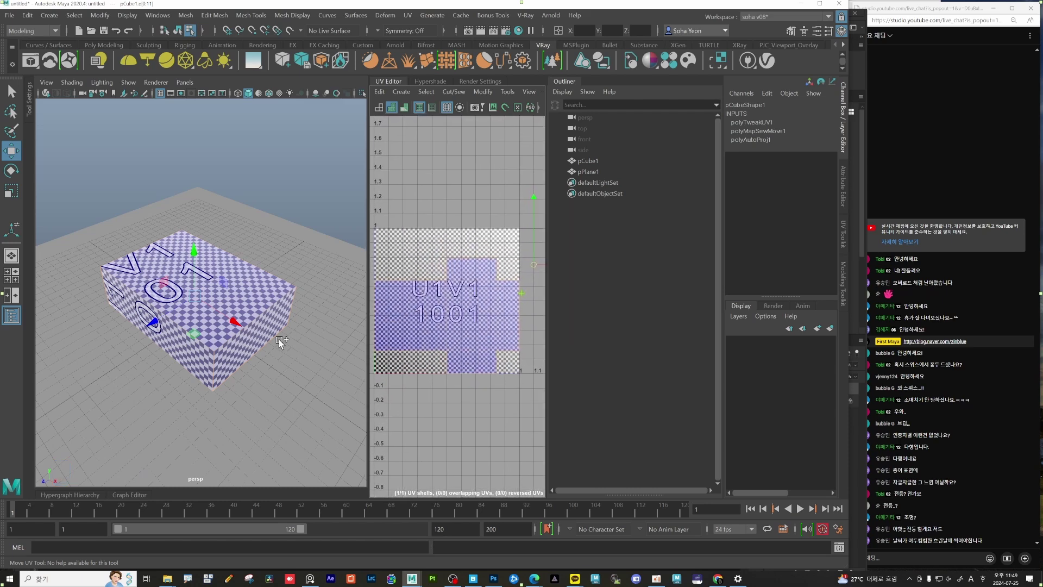
# Step: Rotate the UV shell 90 degrees to match the box's orientation, lay it out again in the 0 to 1 tile, and return to object mode
pyautogui.keyDown('alt'); pyautogui.moveTo(279, 342); pyautogui.dragTo(249, 361); pyautogui.keyUp('alt')
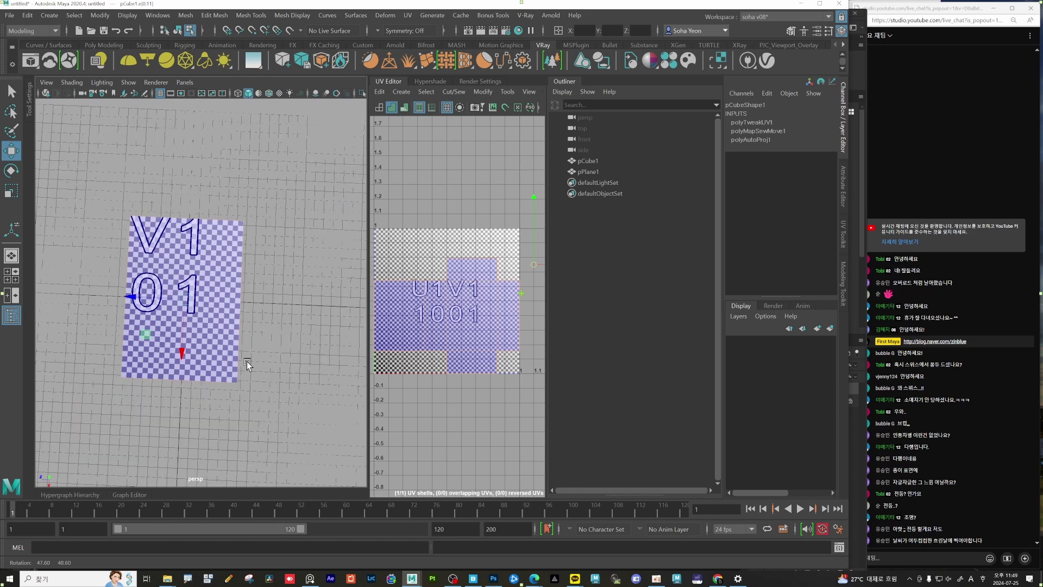
pyautogui.scroll(-1, 443, 340)
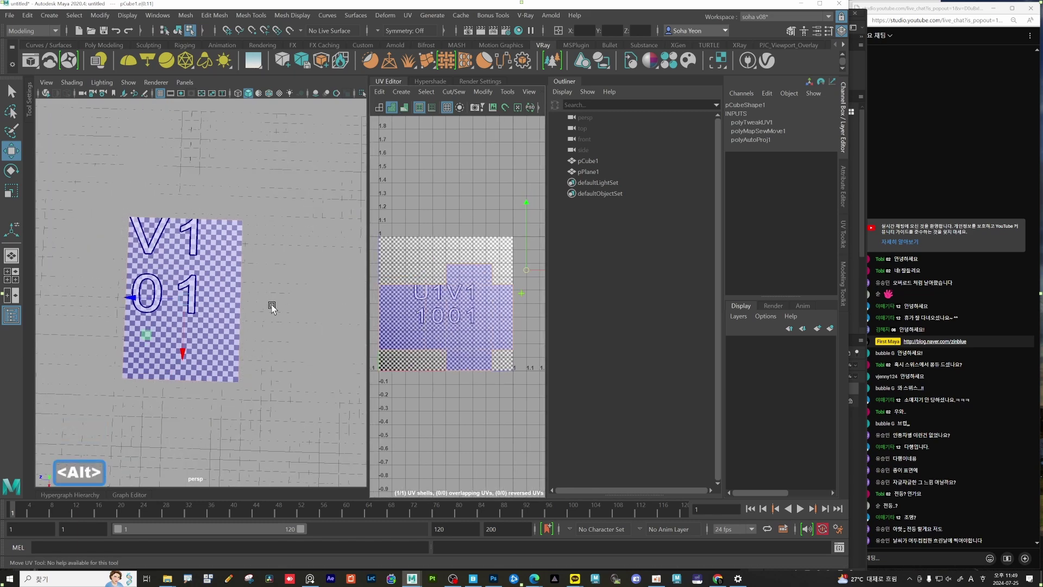
pyautogui.keyDown('alt'); pyautogui.moveTo(270, 304); pyautogui.dragTo(223, 356); pyautogui.keyUp('alt')
pyautogui.scroll(-1, 519, 381)
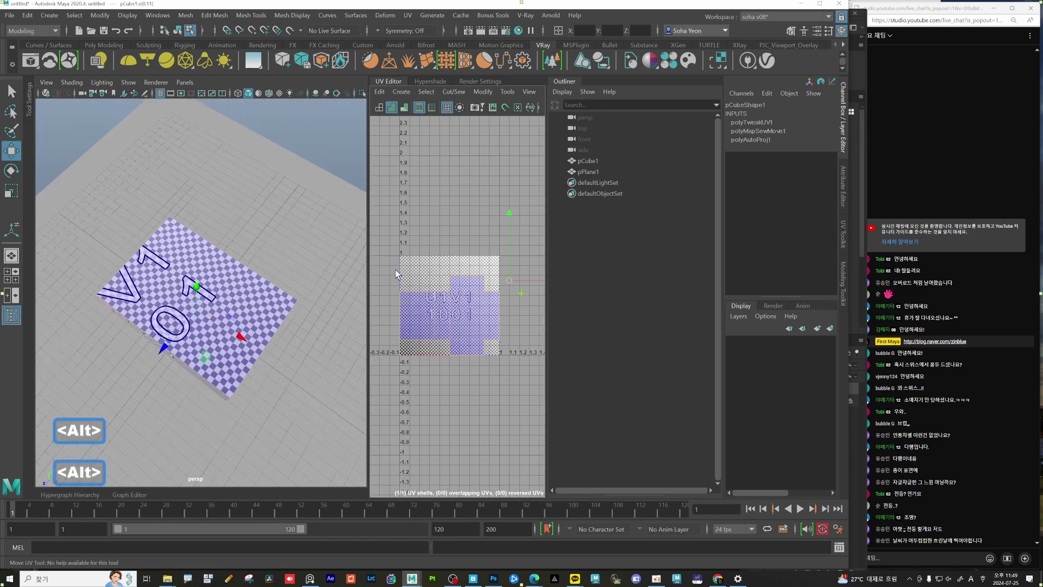
pyautogui.press('c')
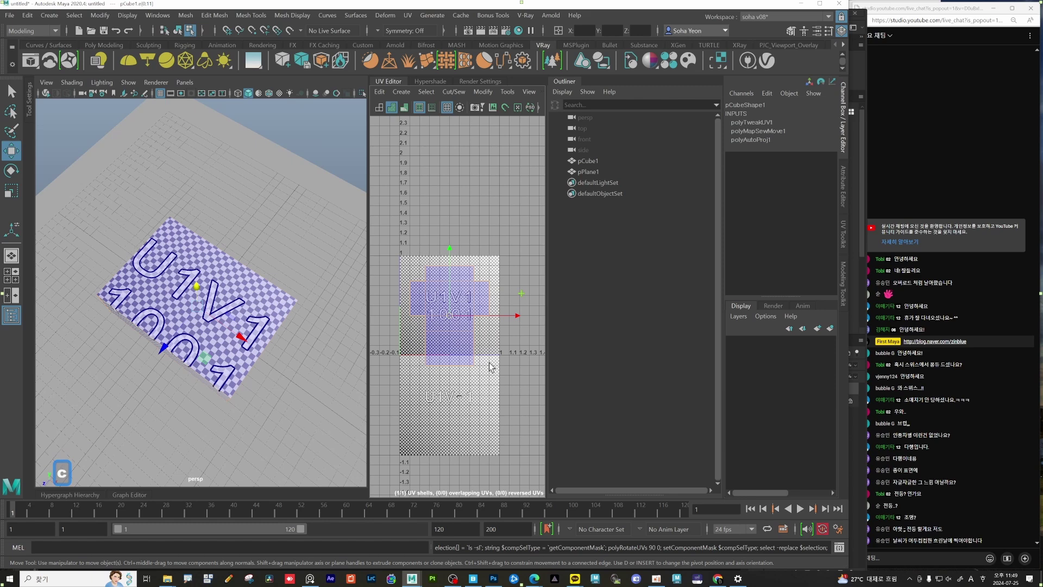
pyautogui.keyDown('alt'); pyautogui.moveTo(470, 353); pyautogui.dragTo(494, 369, button='right'); pyautogui.keyUp('alt')
pyautogui.press('z')
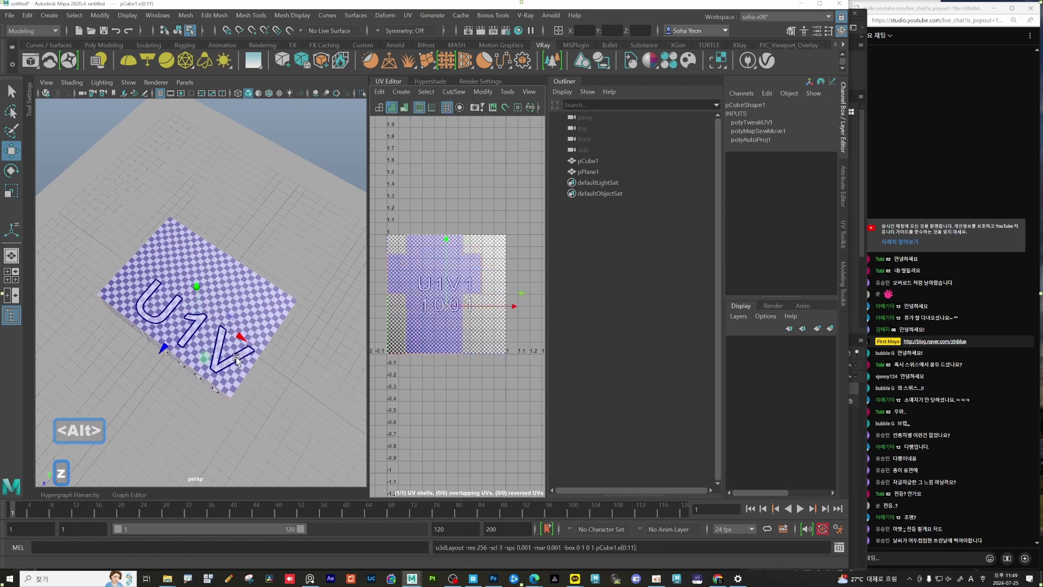
pyautogui.keyDown('alt'); pyautogui.moveTo(236, 360); pyautogui.dragTo(201, 288); pyautogui.keyUp('alt')
pyautogui.hotkey('alt', '`')
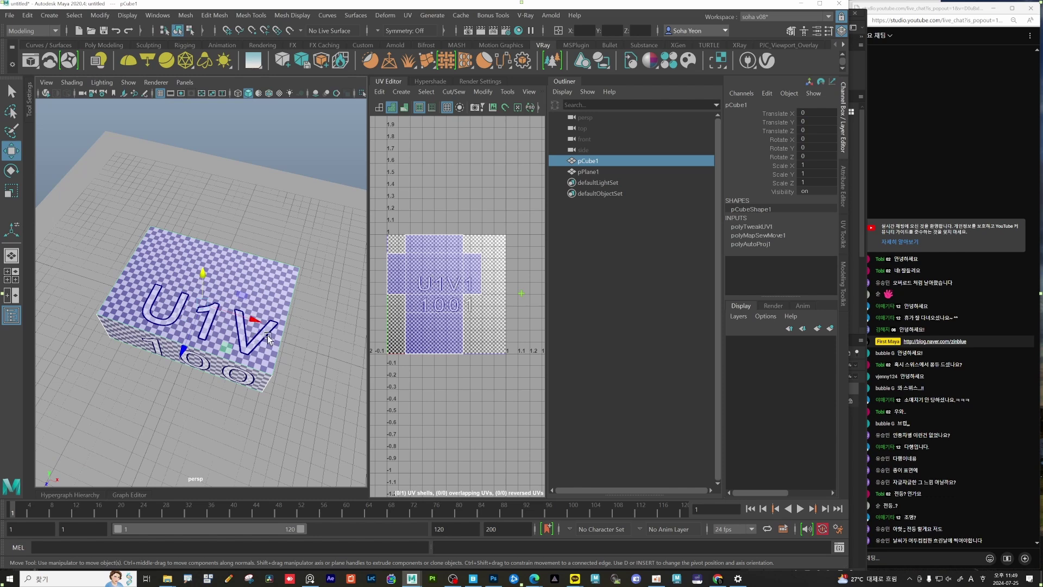
# Step: Open the UV snapshot options and set the output file to box_uv in the HDRvsLDR project's sourceimages folder
pyautogui.keyDown('alt'); pyautogui.moveTo(479, 301); pyautogui.dragTo(480, 281, button='right'); pyautogui.keyUp('alt')
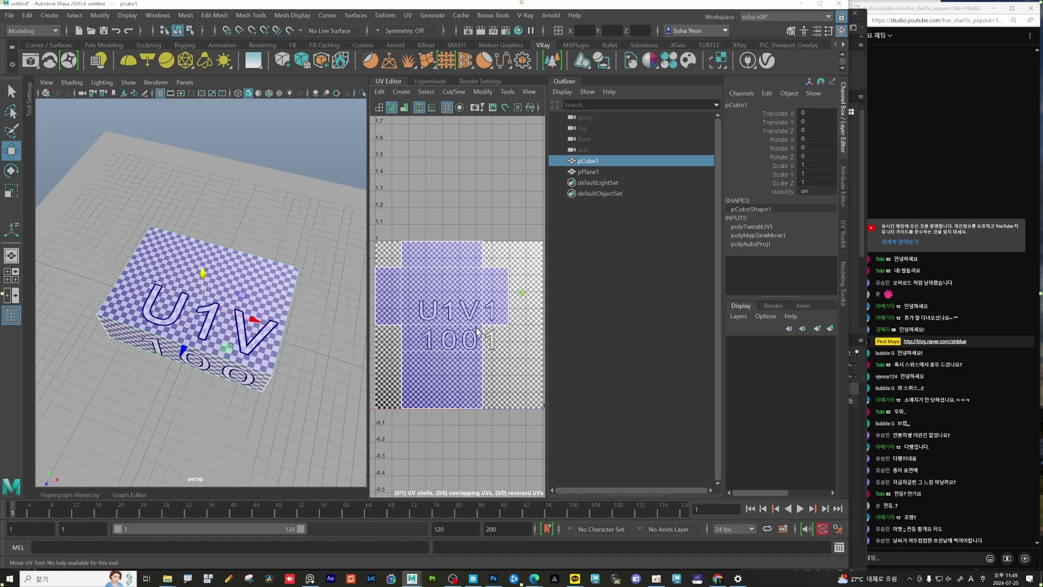
pyautogui.moveTo(269, 330)
pyautogui.keyDown('alt'); pyautogui.mouseDown()
pyautogui.moveTo(284, 322)
pyautogui.moveTo(260, 327)
pyautogui.mouseUp(); pyautogui.keyUp('alt')
pyautogui.keyDown('alt'); pyautogui.moveTo(260, 327); pyautogui.dragTo(278, 327, button='right'); pyautogui.keyUp('alt')
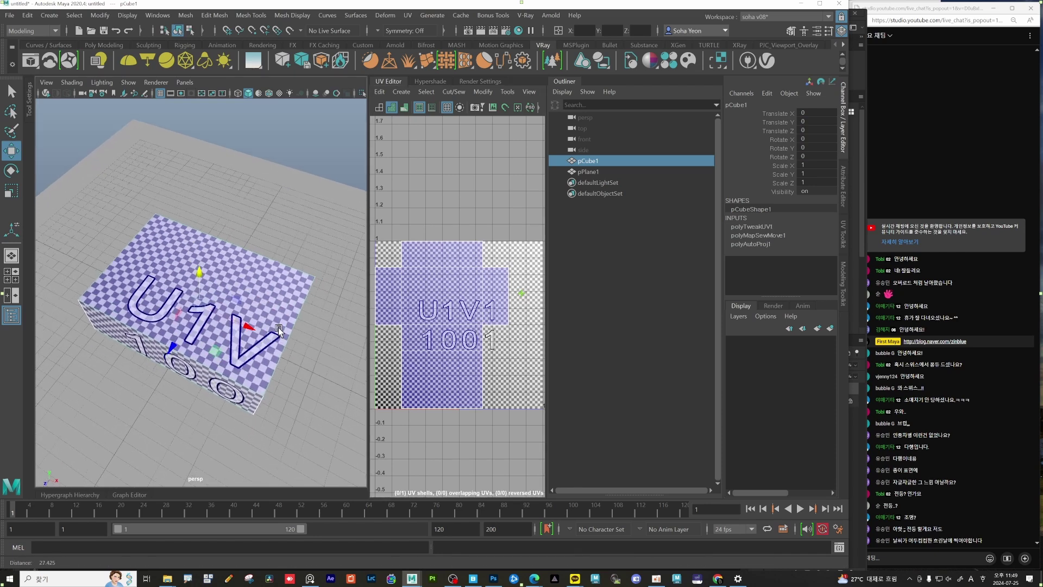
pyautogui.keyDown('alt'); pyautogui.moveTo(232, 319); pyautogui.dragTo(237, 310); pyautogui.keyUp('alt')
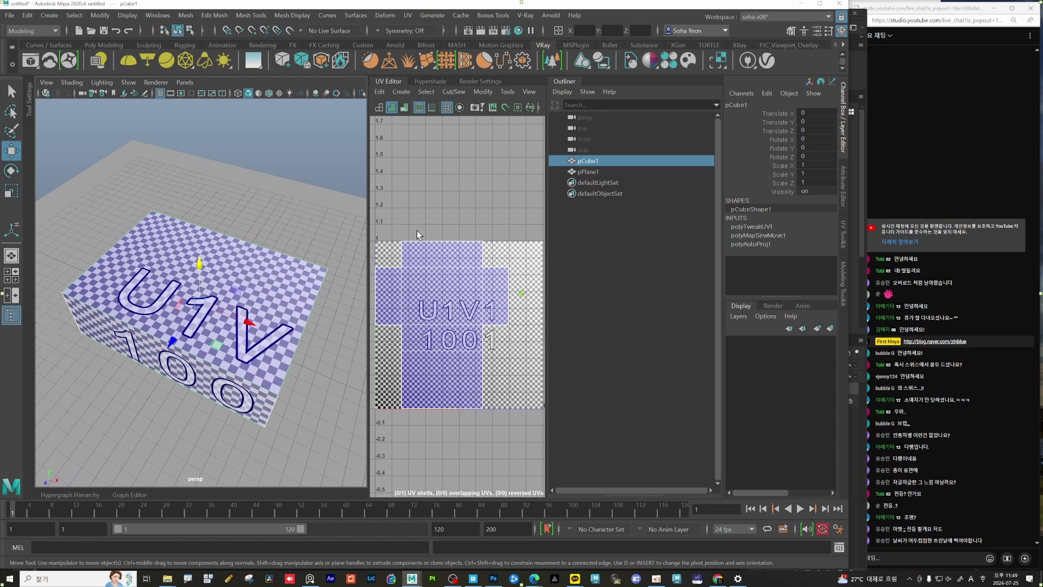
pyautogui.click(475, 107)
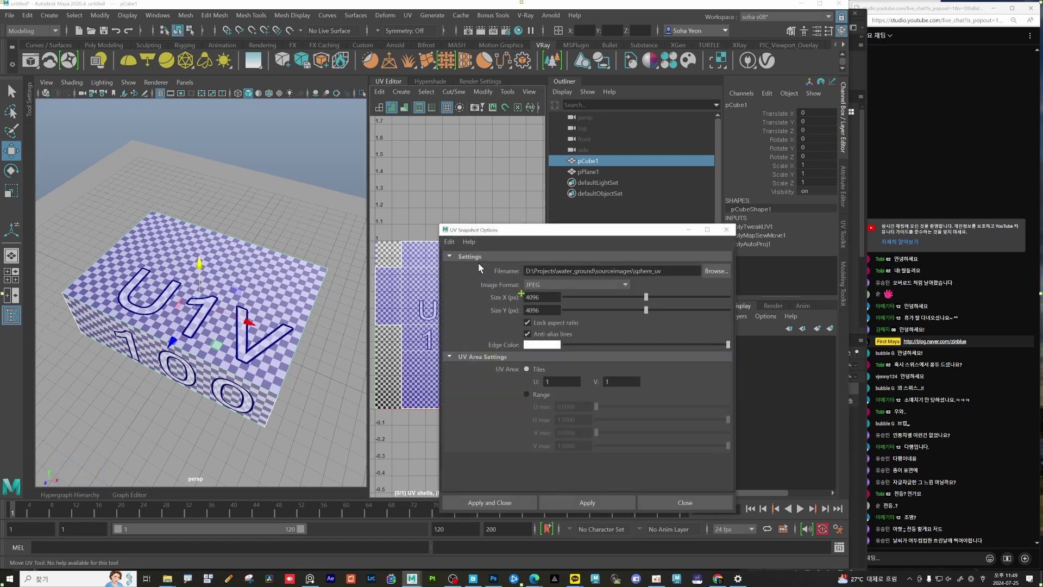
pyautogui.click(715, 271)
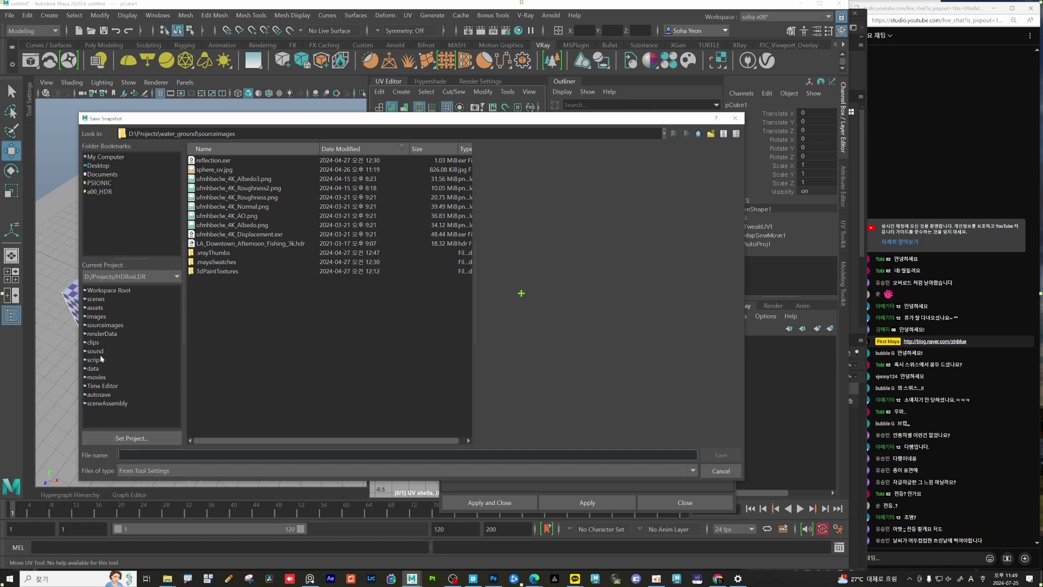
pyautogui.click(105, 326)
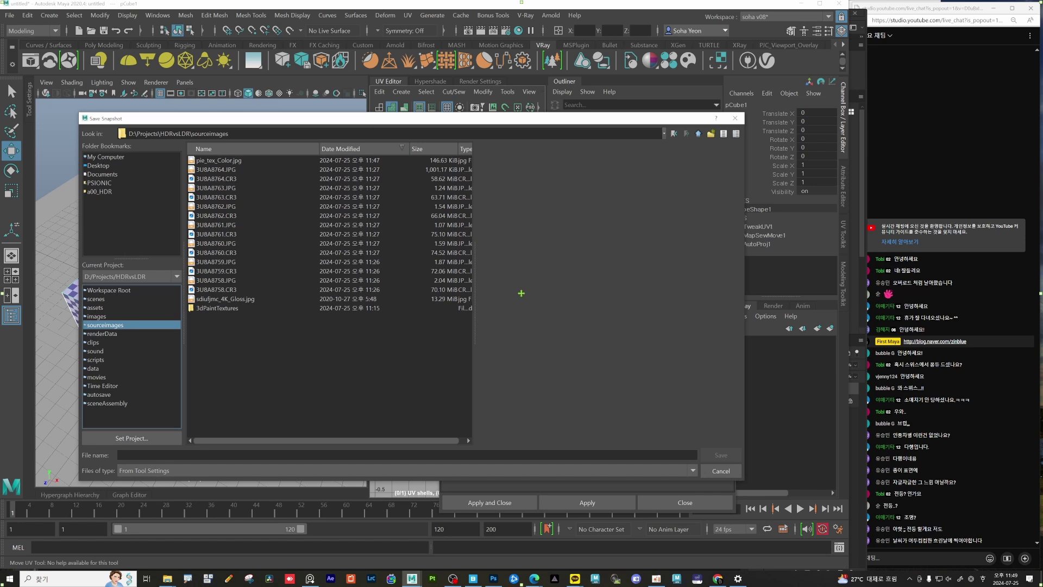
pyautogui.click(142, 455)
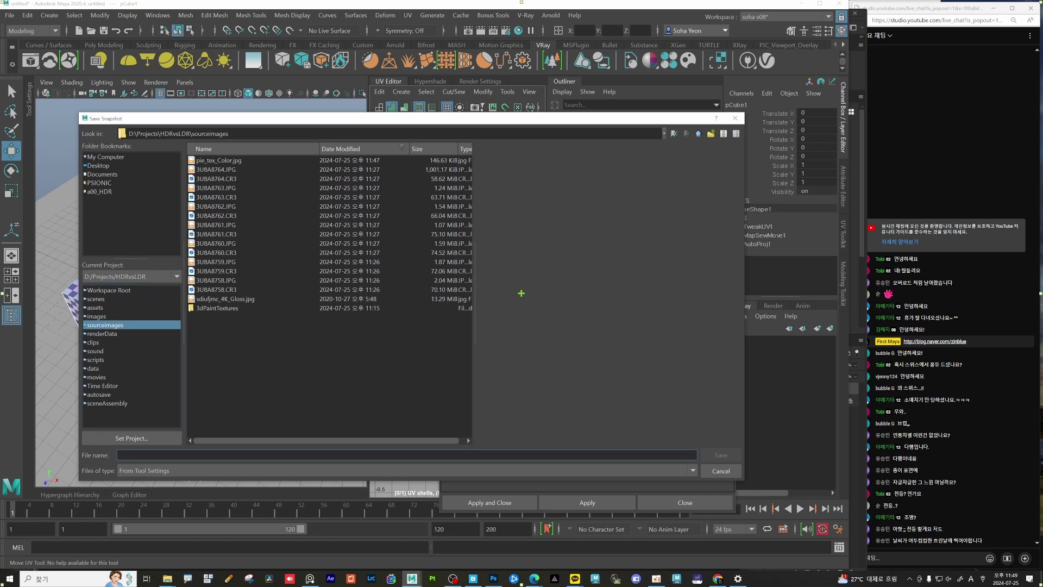
pyautogui.write('box_u')
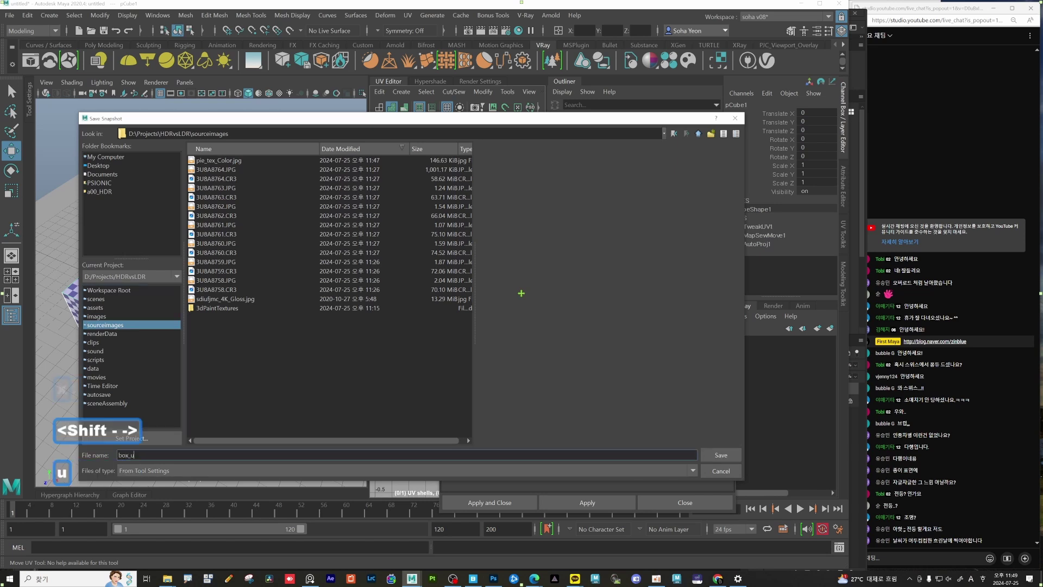
pyautogui.write('v')
pyautogui.click(721, 455)
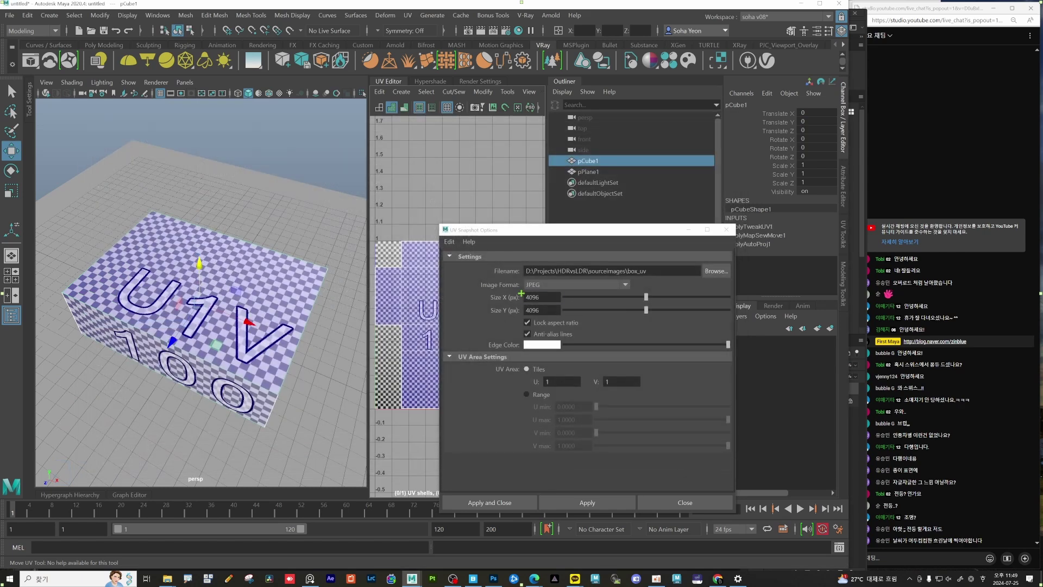
# Step: Set the UV snapshot size to 1024 by 1024 px and export it as a JPEG
pyautogui.doubleClick(538, 298)
pyautogui.write('1024')
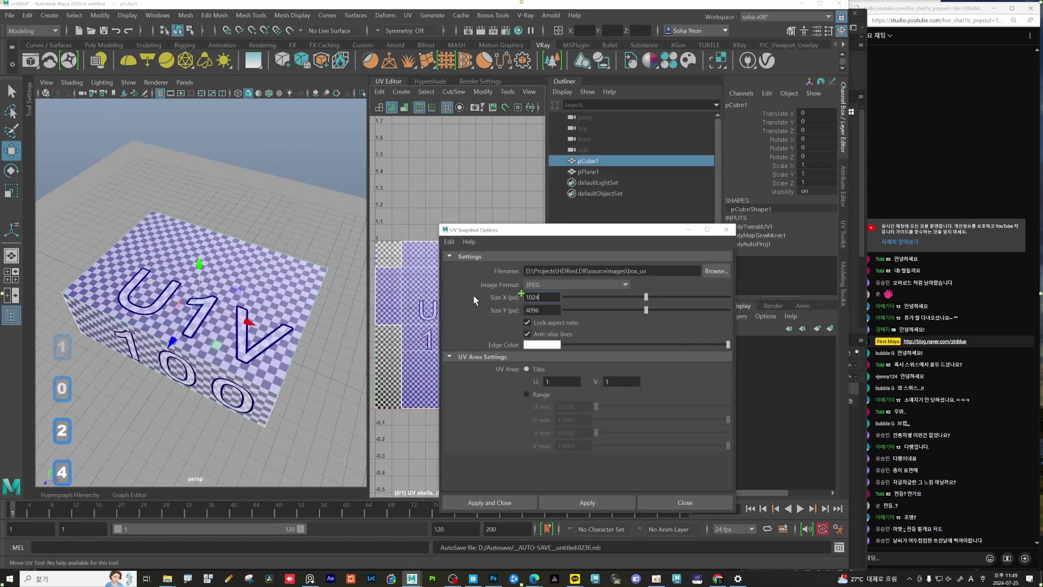
pyautogui.press('Return')
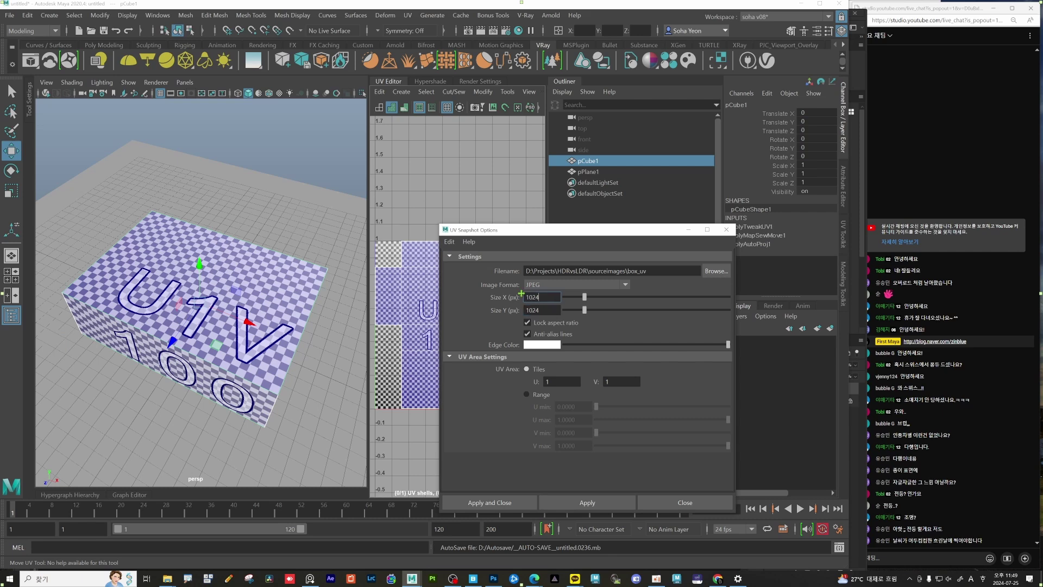
pyautogui.click(495, 500)
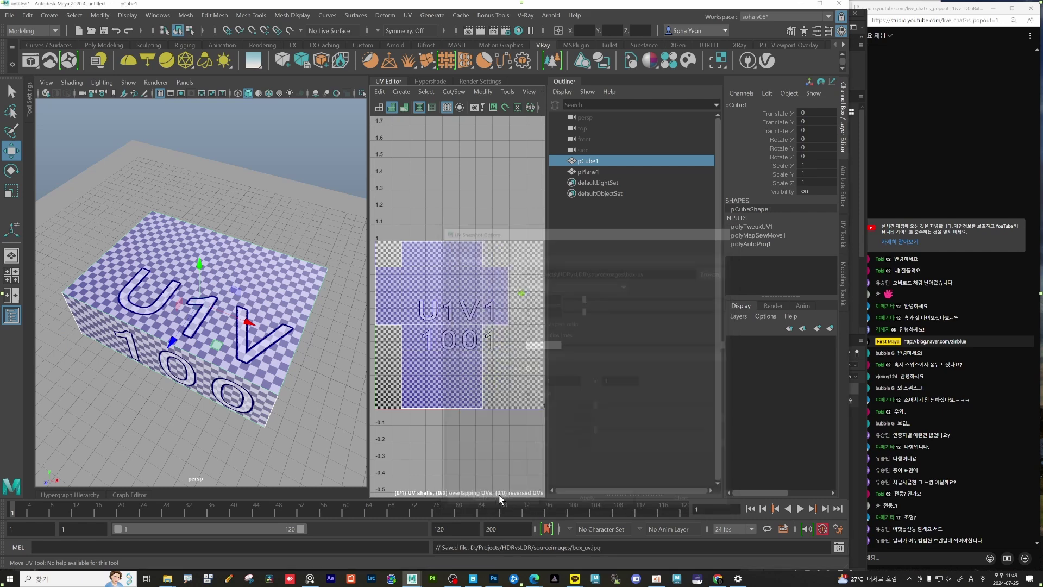
# Step: Switch to Photoshop, open box_uv.jpg from the sourceimages folder, and go back to the Untitled-1 document with the front face
pyautogui.click(493, 579)
pyautogui.hotkey('ctrl', 'o')
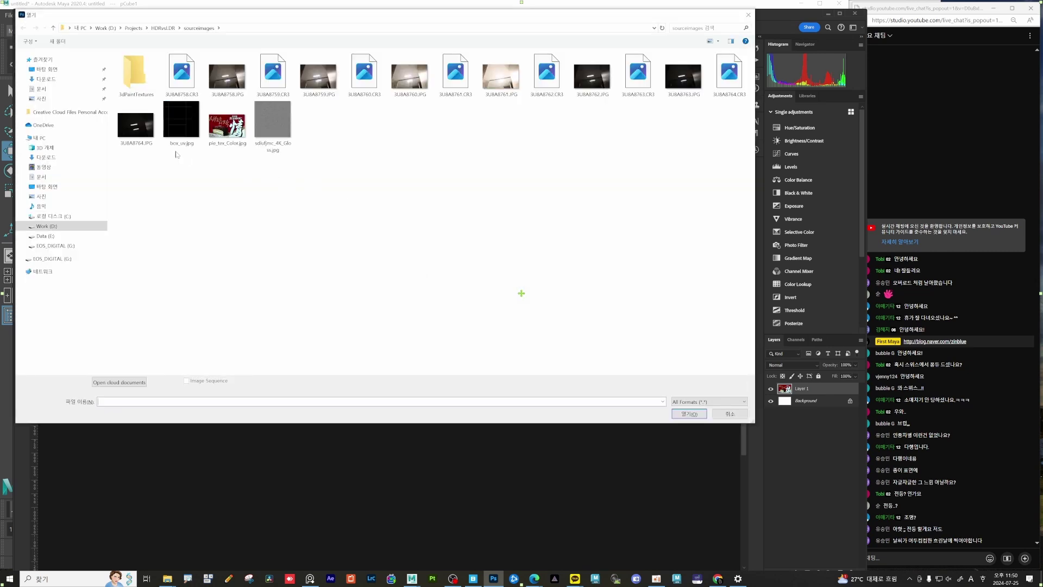
pyautogui.click(181, 128)
pyautogui.click(679, 413)
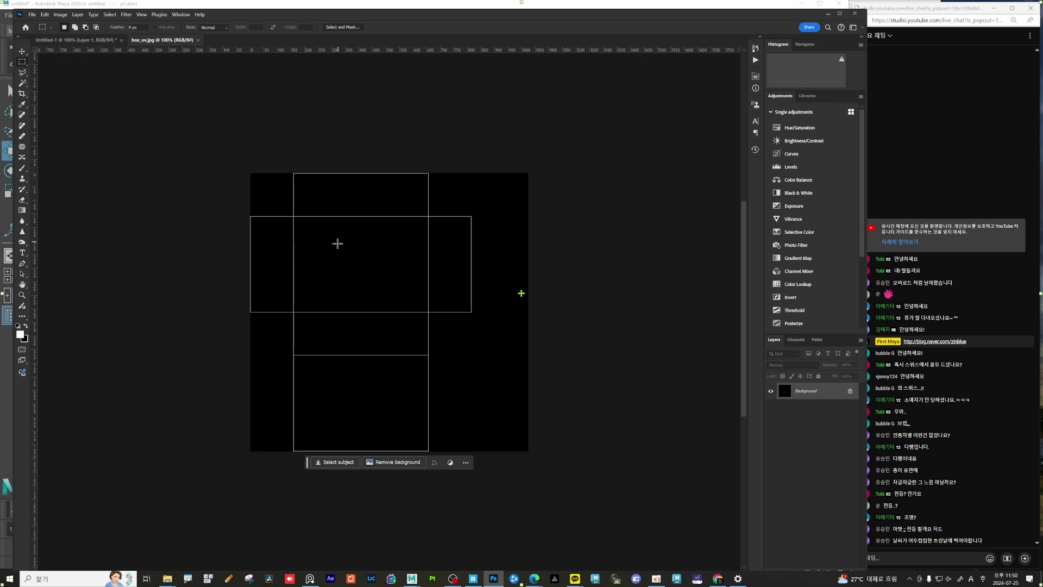
pyautogui.click(64, 41)
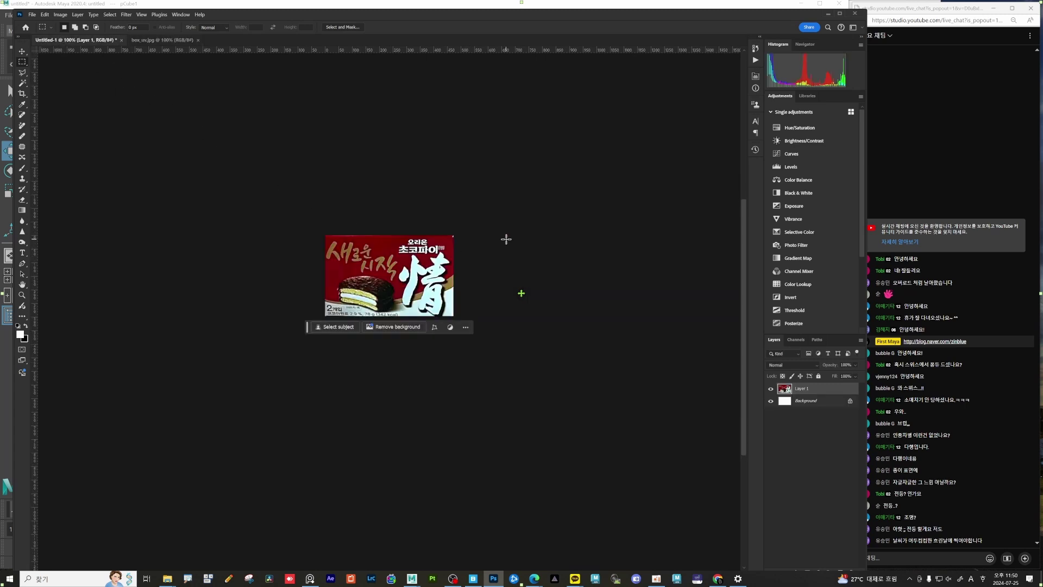
# Step: Copy the entire front face image and switch to the box_uv.jpg document
pyautogui.hotkey('ctrl', 'a')
pyautogui.hotkey('ctrl', 'c')
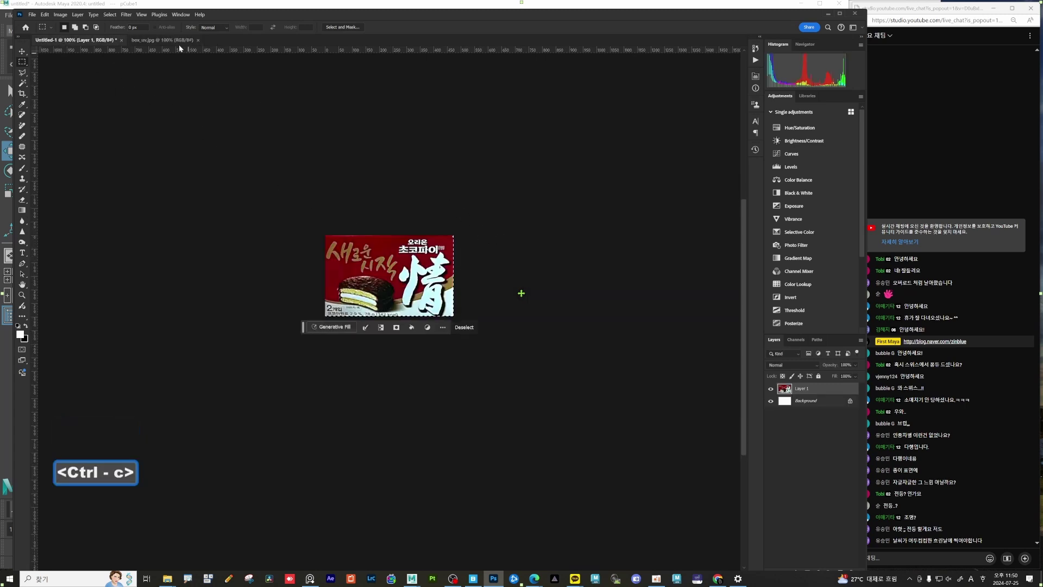
pyautogui.click(163, 40)
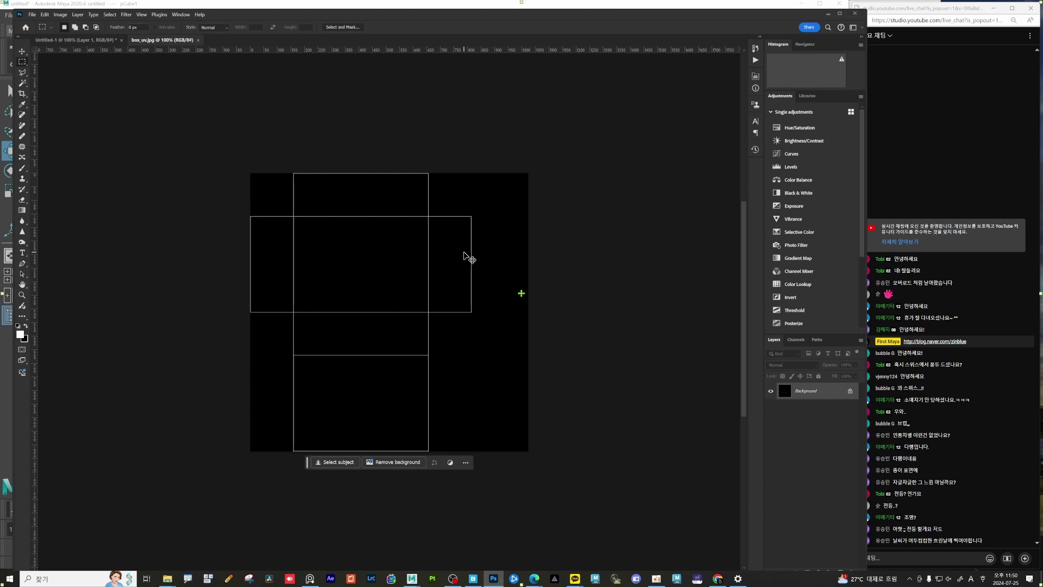
# Step: Convert the Background of box_uv.jpg into a regular layer named uv_guide
pyautogui.press('ctrl')
pyautogui.doubleClick(826, 397)
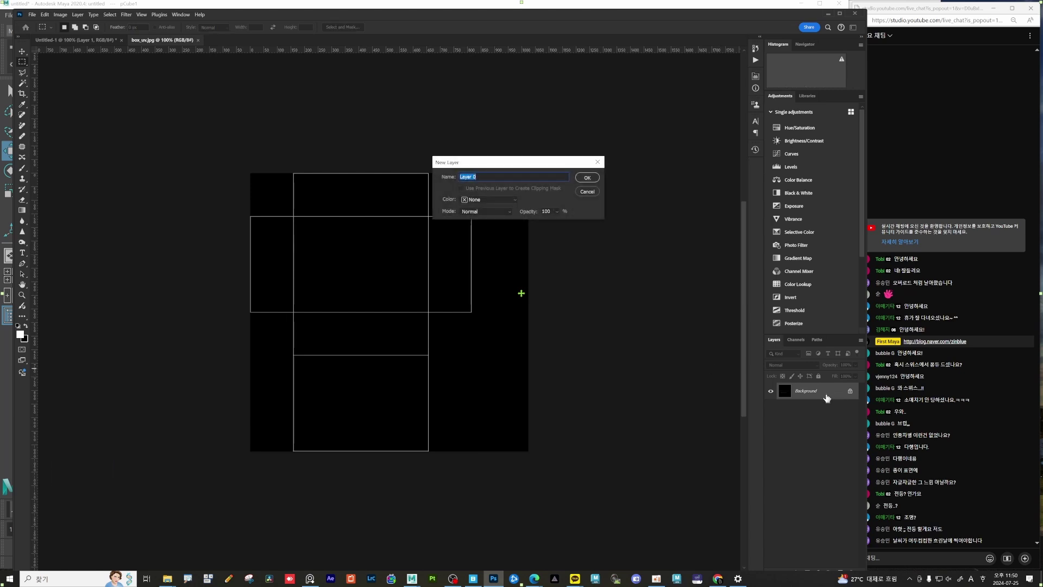
pyautogui.write('uv_guide')
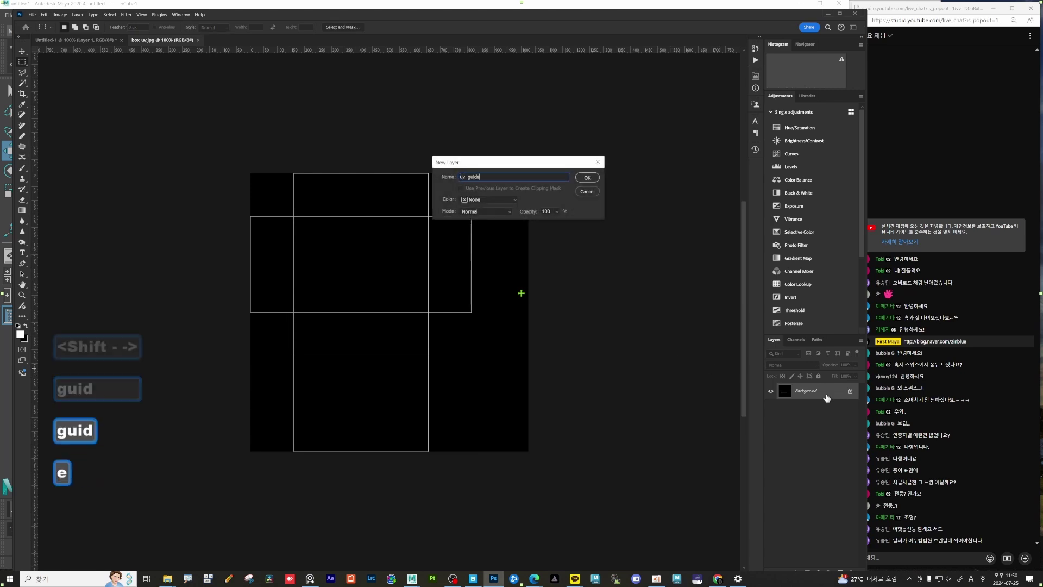
pyautogui.press('Return')
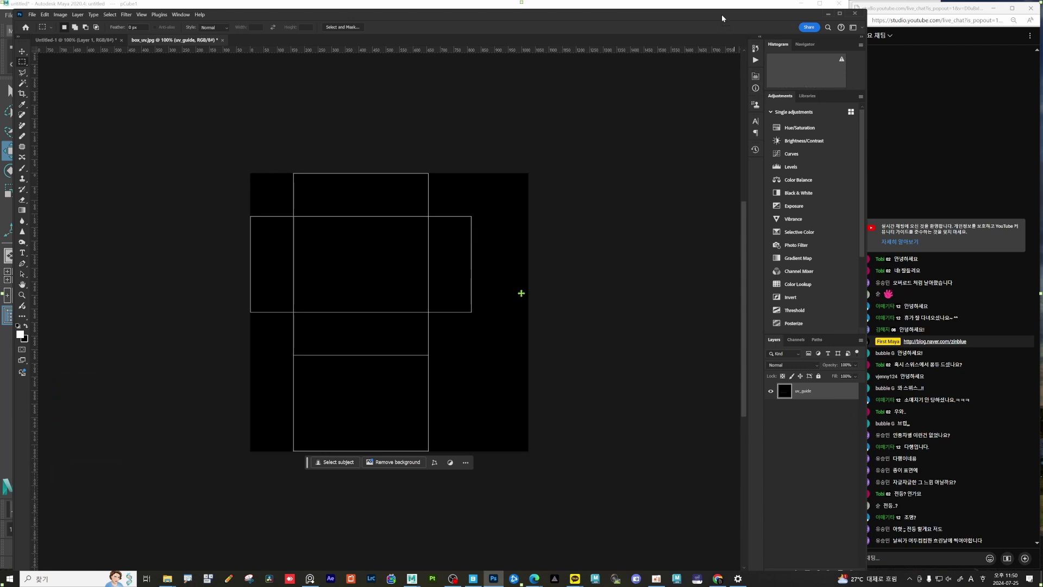
pyautogui.moveTo(720, 15); pyautogui.dragTo(716, 7)
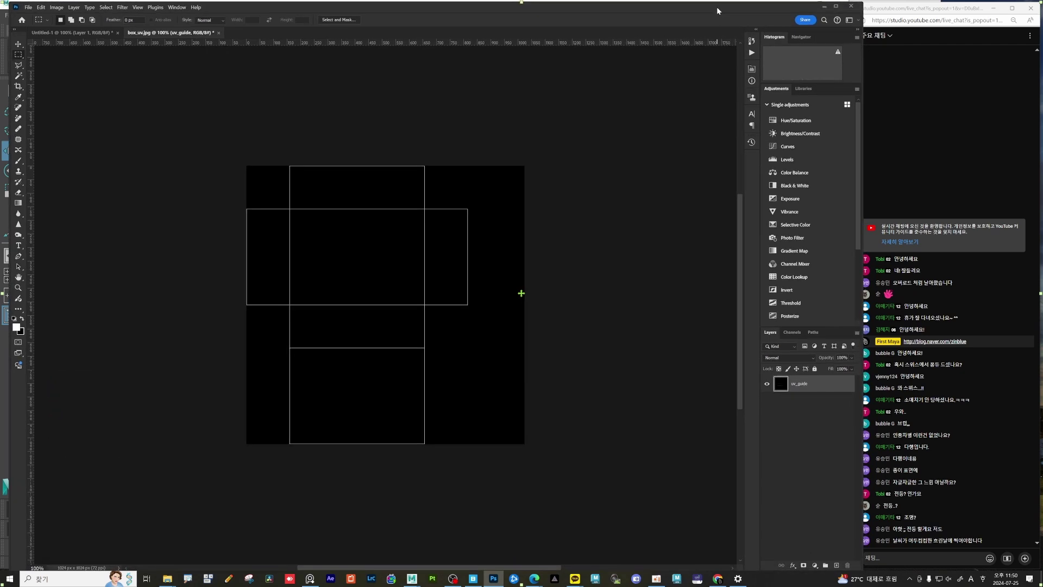
# Step: Hide the uv_guide layer and paste the copied front face into a new layer beneath it
pyautogui.keyDown('ctrl'); pyautogui.click(836, 566); pyautogui.keyUp('ctrl')
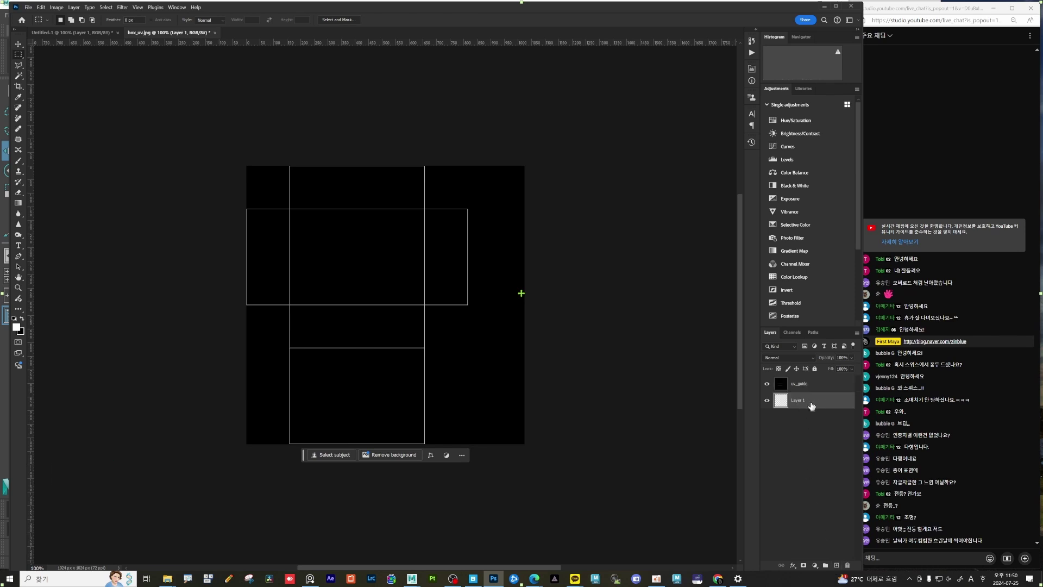
pyautogui.click(767, 385)
pyautogui.hotkey('ctrl', 'v')
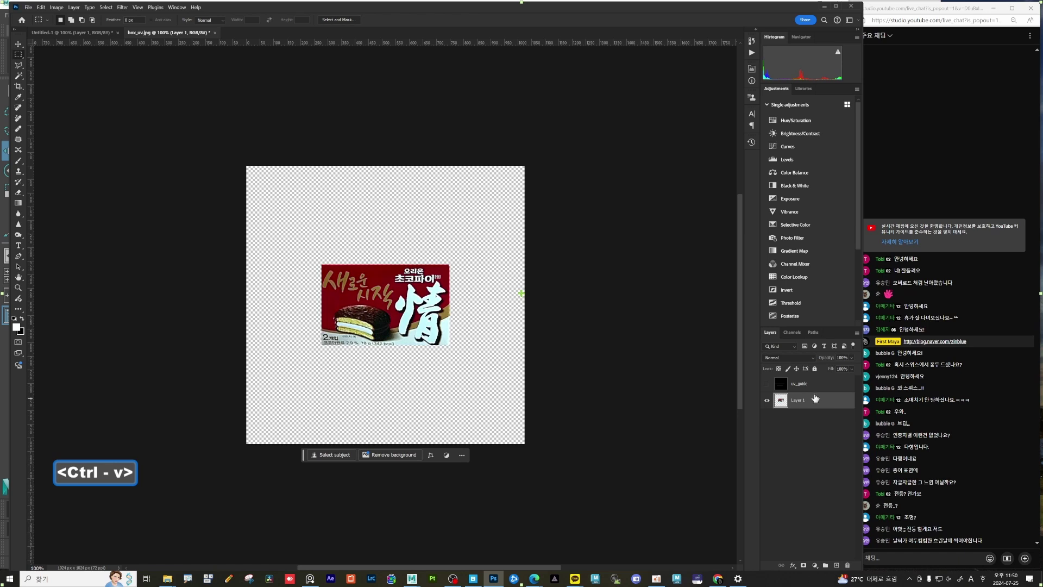
# Step: Show the uv_guide layer again and set its blend mode to Screen
pyautogui.click(772, 386)
pyautogui.click(767, 384)
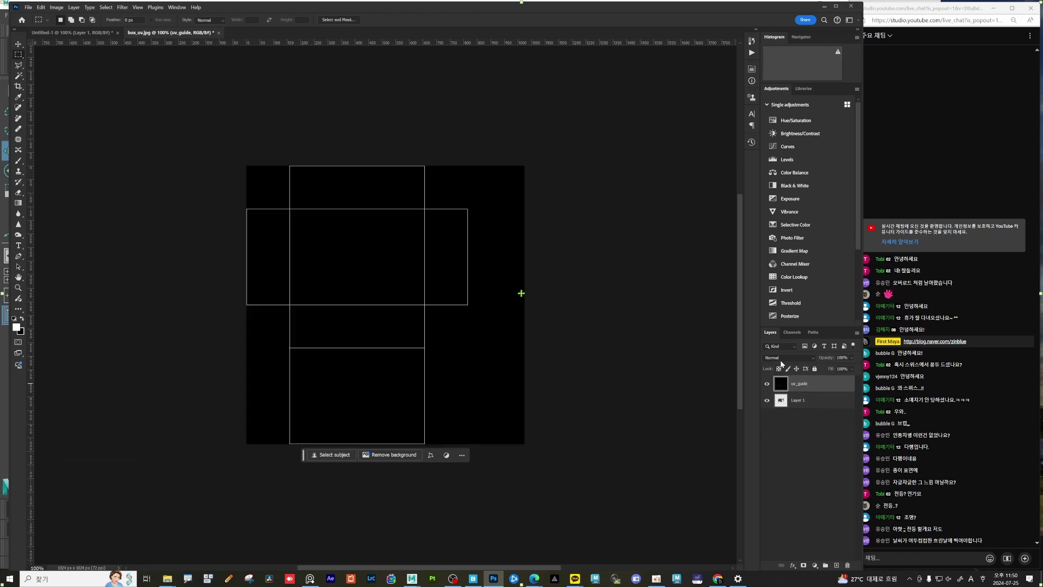
pyautogui.click(781, 361)
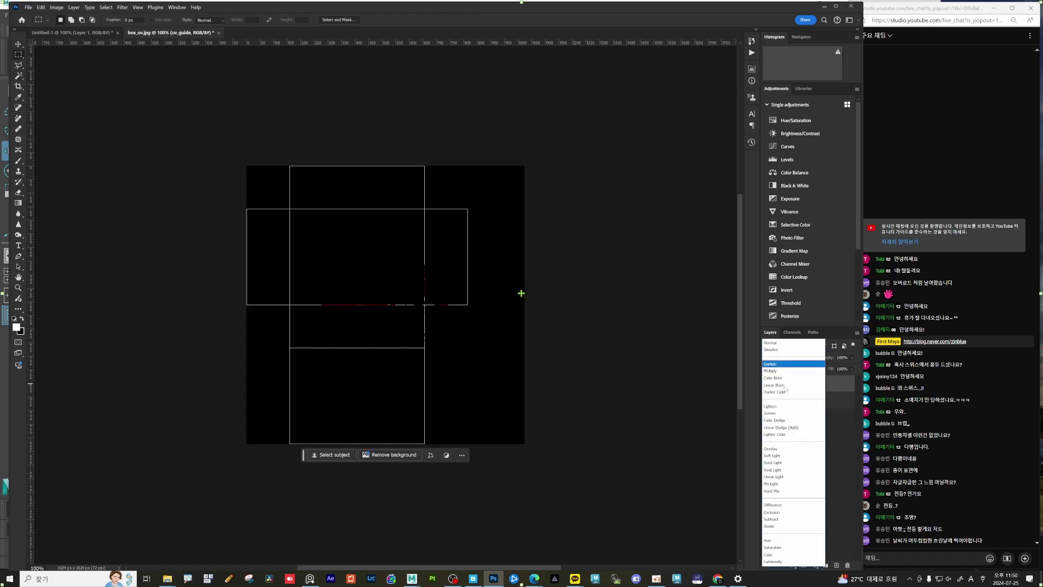
pyautogui.click(784, 414)
# Step: Move the front face on Layer 1 so its upper-left corner aligns with the central panel of the UV guide
pyautogui.click(811, 401)
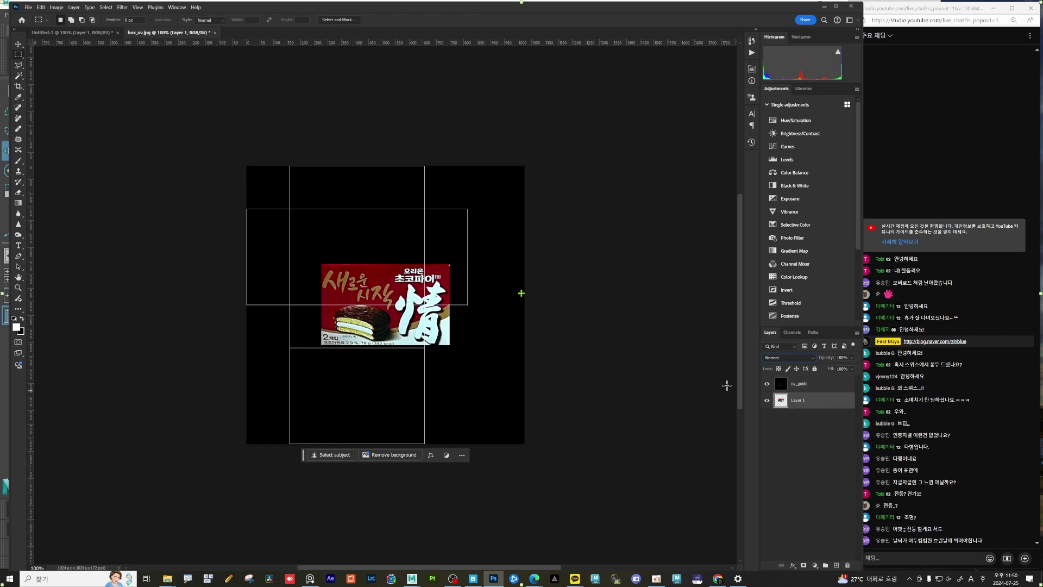
pyautogui.click(18, 45)
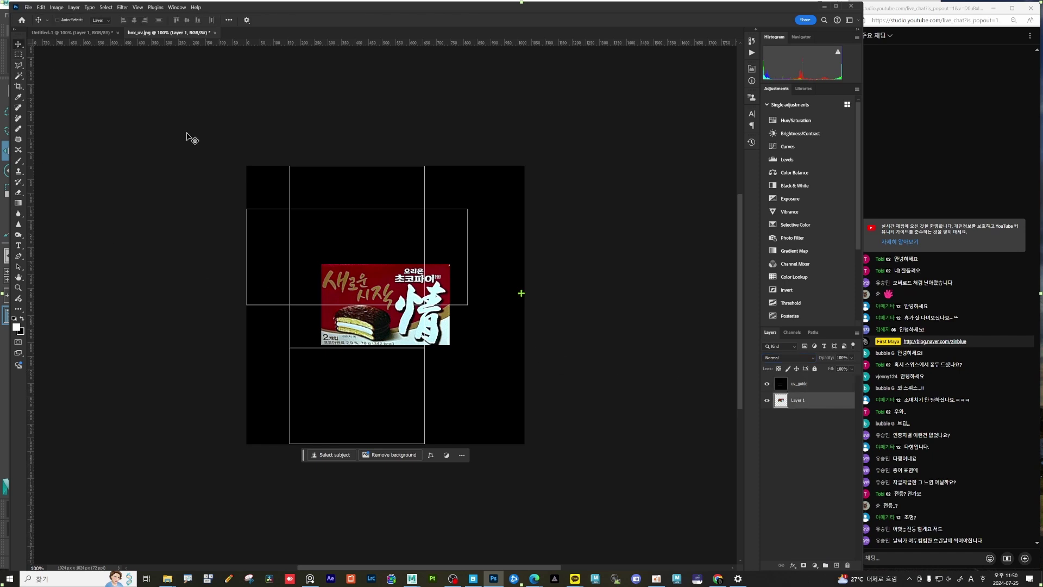
pyautogui.moveTo(381, 289); pyautogui.dragTo(346, 234)
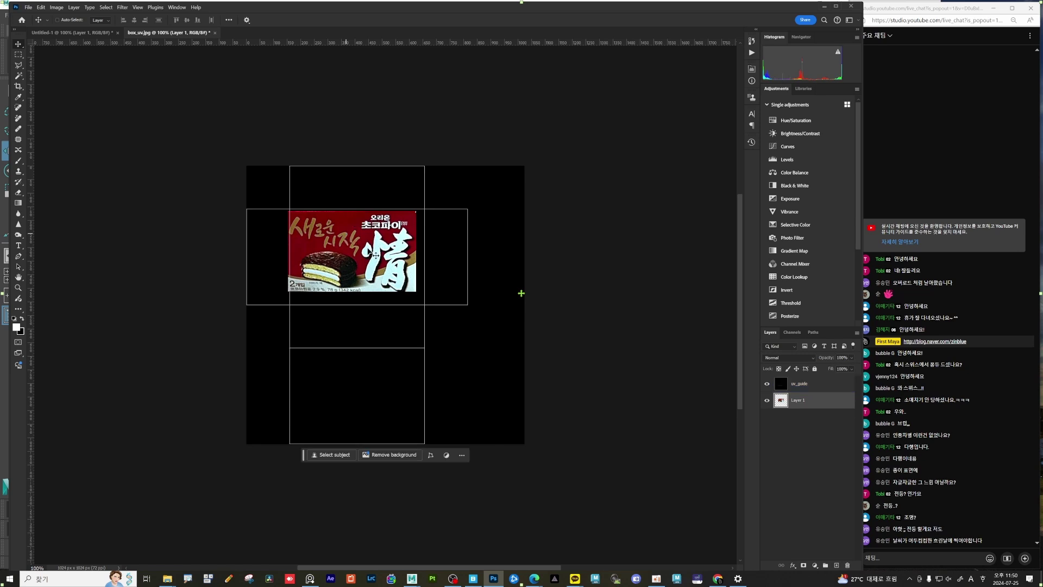
pyautogui.press('Up')
pyautogui.press('Up')
pyautogui.press('Up')
pyautogui.press('Up')
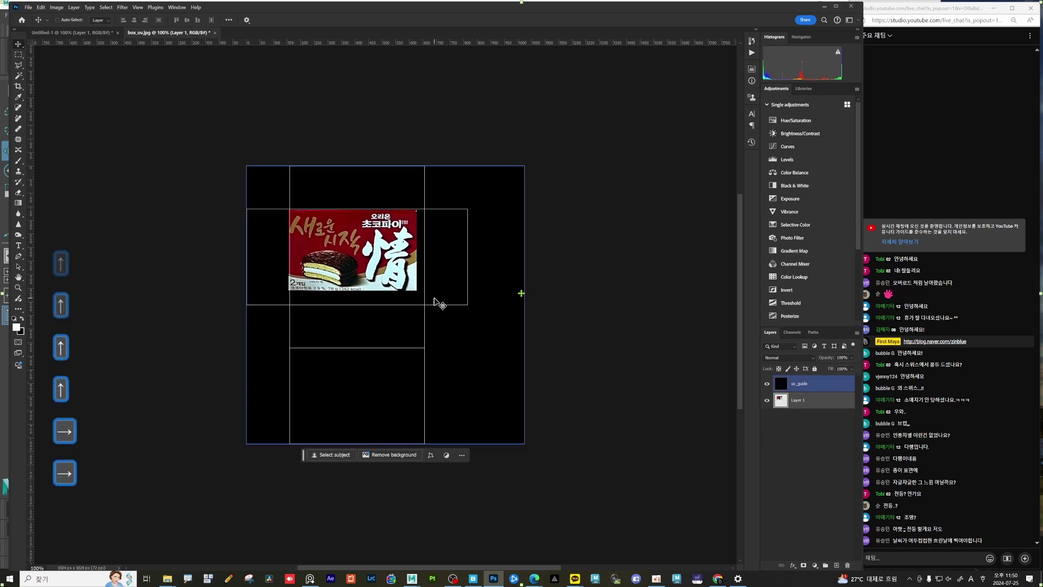
pyautogui.press('Right')
pyautogui.press('Right')
pyautogui.press('Right')
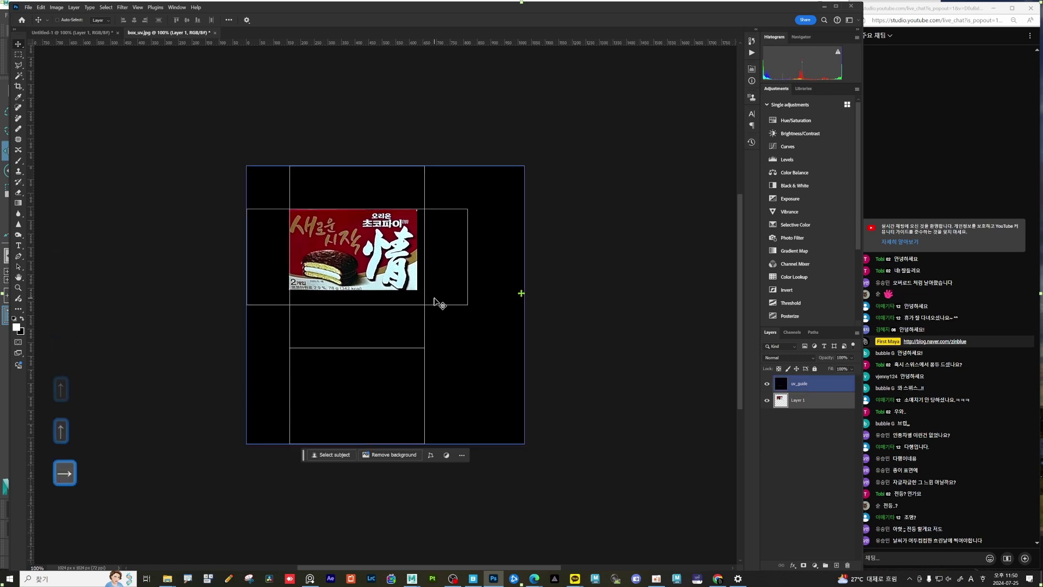
# Step: Stretch the front face non-proportionally to about 106% width and 118.5% height so it fills the central UV panel
pyautogui.press('ctrl')
pyautogui.hotkey('ctrl', 't')
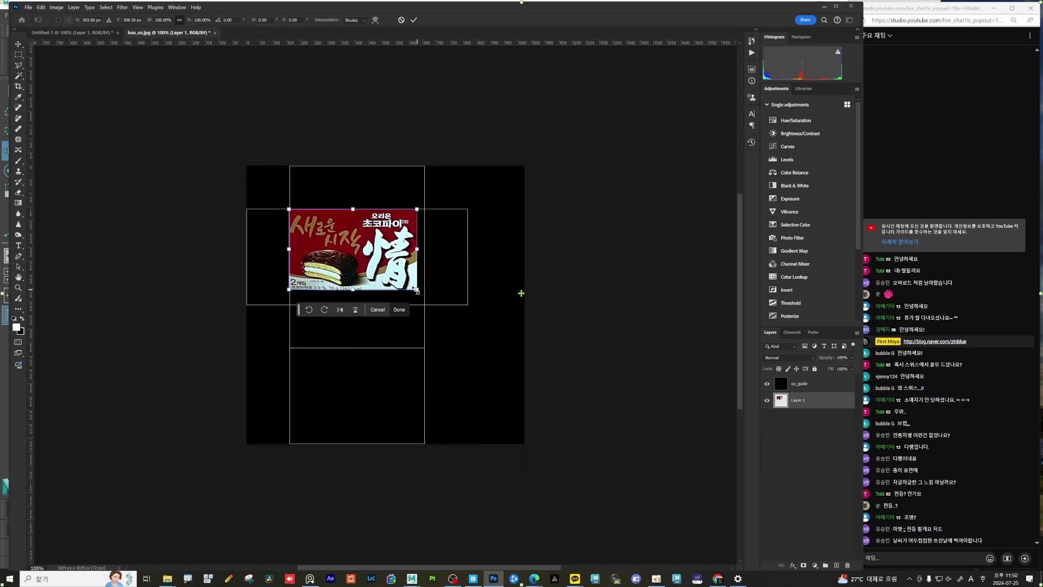
pyautogui.moveTo(354, 290); pyautogui.dragTo(352, 302)
pyautogui.press('alt')
pyautogui.hotkey('ctrl', 'z')
pyautogui.press('shift')
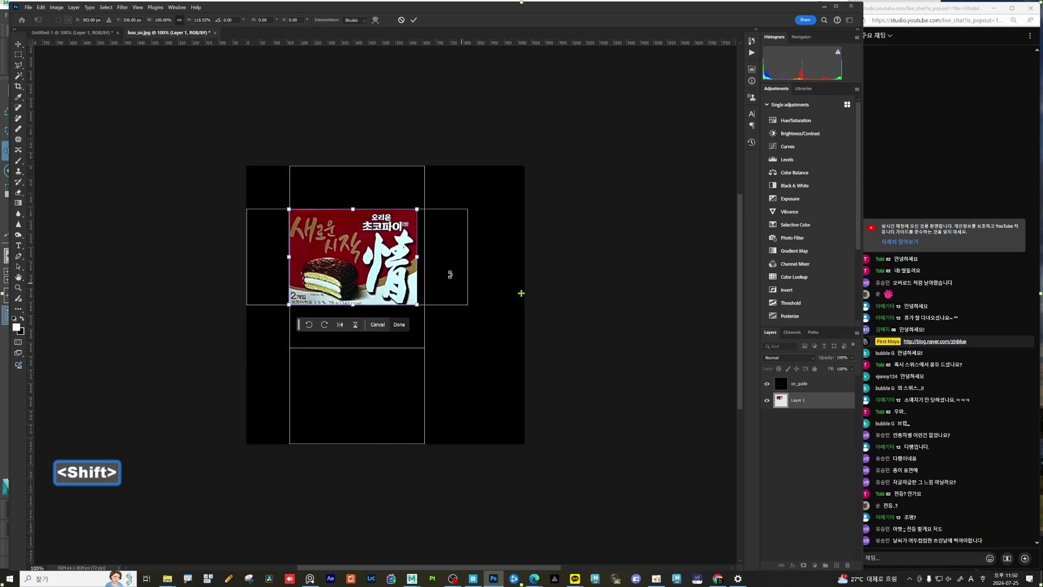
pyautogui.moveTo(416, 256); pyautogui.dragTo(424, 256)
pyautogui.press('shift')
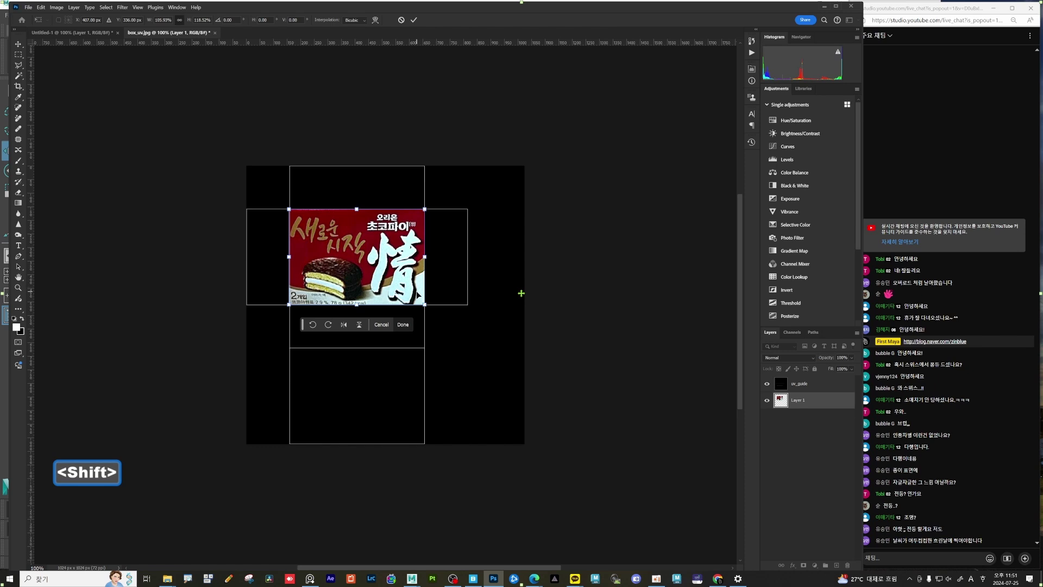
pyautogui.press('Return')
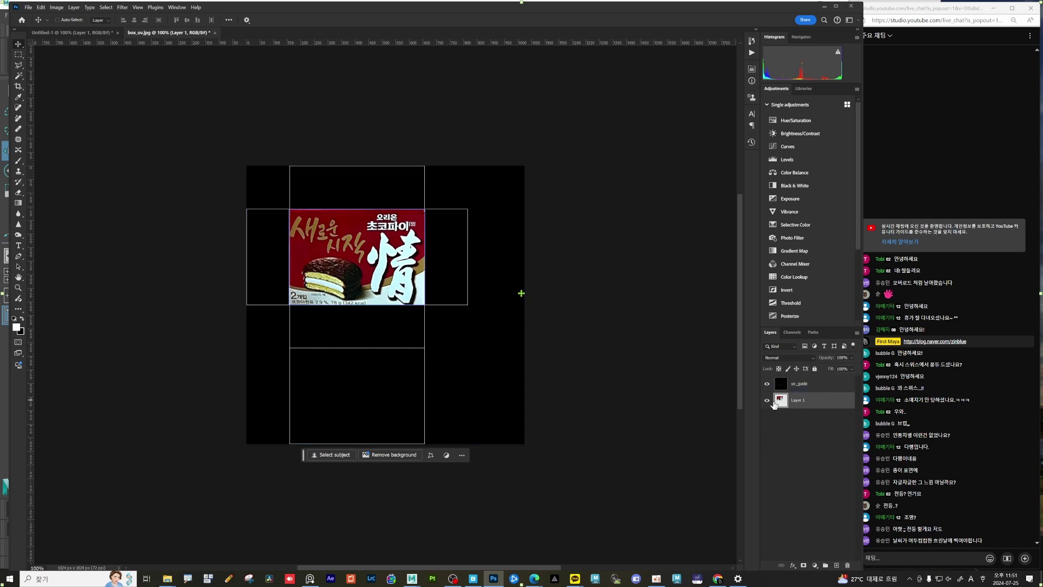
# Step: Add a black-filled layer beneath Layer 1 and hide the uv_guide layer
pyautogui.keyDown('ctrl'); pyautogui.click(837, 567); pyautogui.keyUp('ctrl')
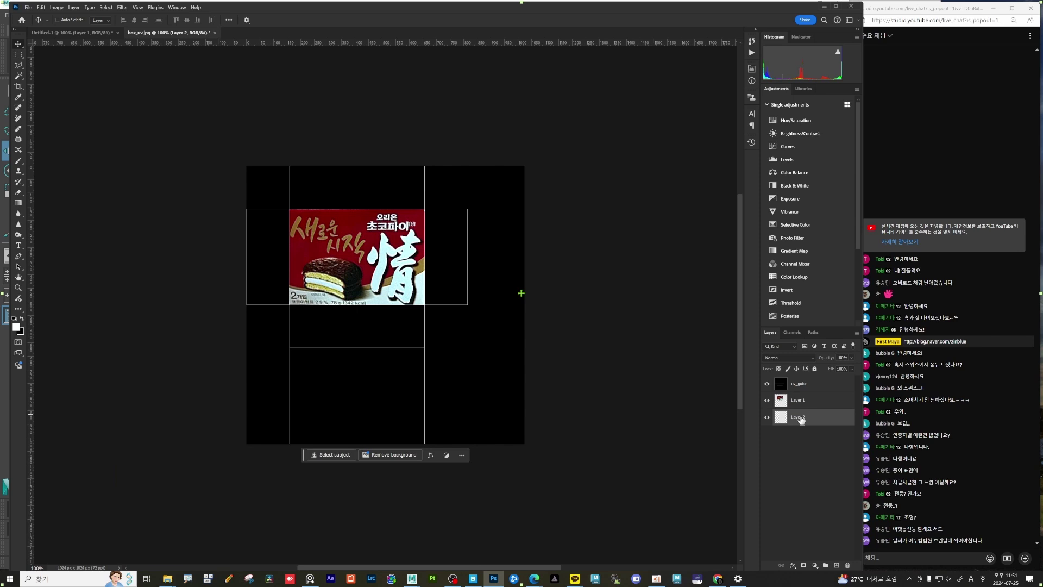
pyautogui.hotkey('ctrl', 'Delete')
pyautogui.click(815, 383)
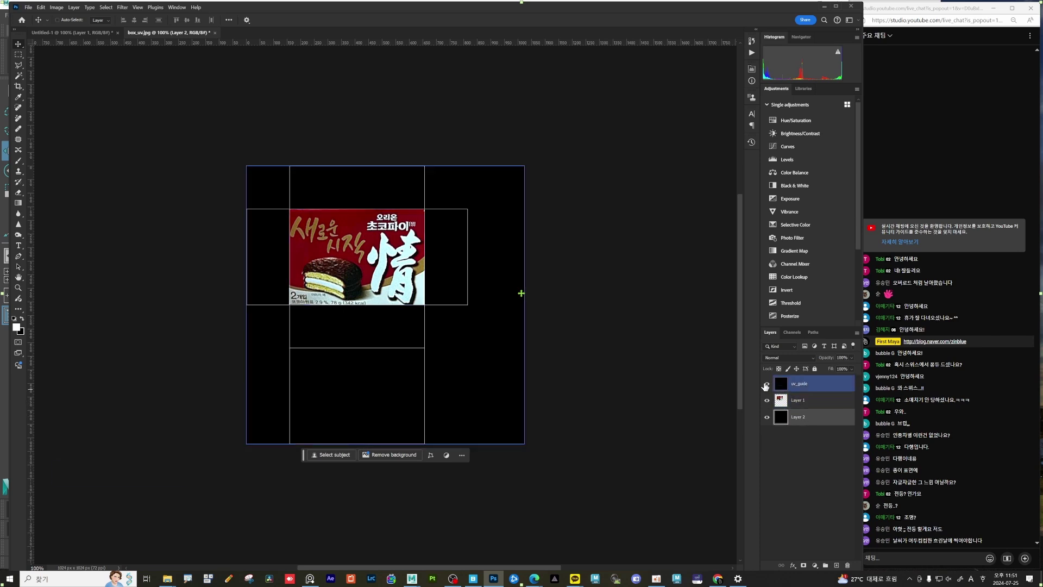
pyautogui.click(767, 384)
pyautogui.click(697, 445)
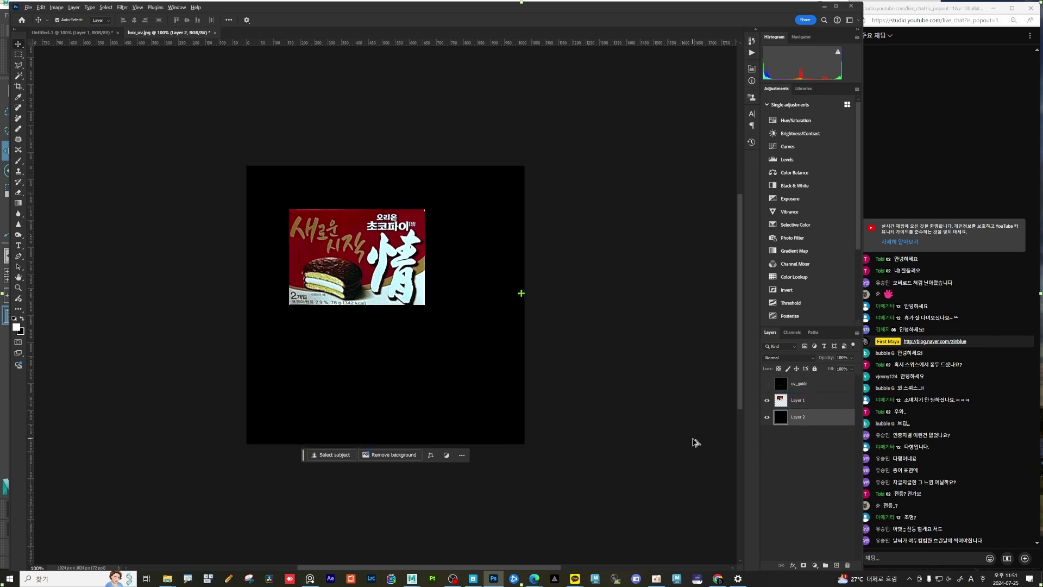
# Step: Save a JPEG copy of the texture as pie_diffuse_color in the sourceimages folder at maximum quality 12
pyautogui.hotkey('ctrl', 'alt', 's')
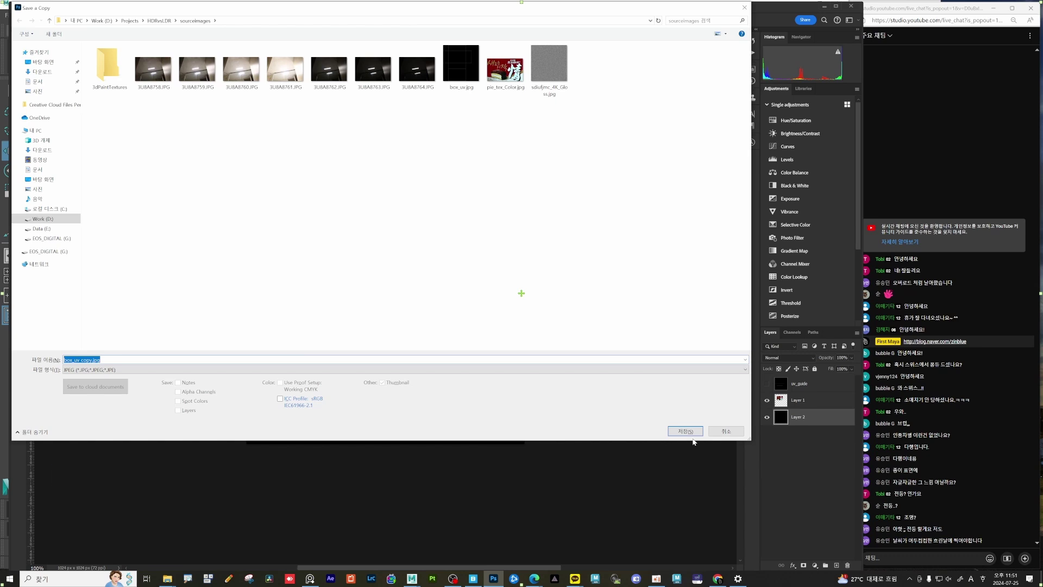
pyautogui.write('pie')
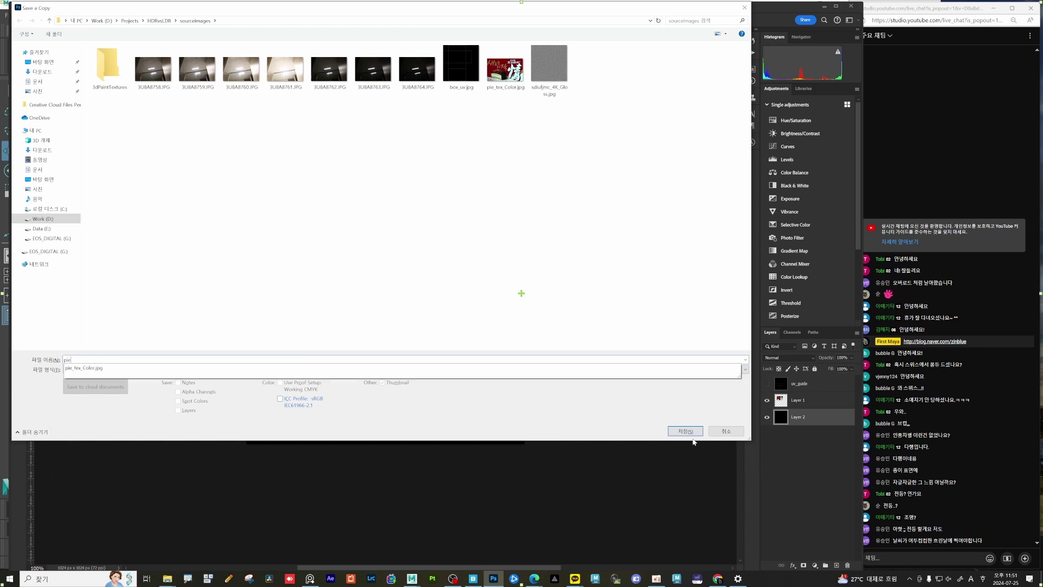
pyautogui.write('_d')
pyautogui.press('BackSpace')
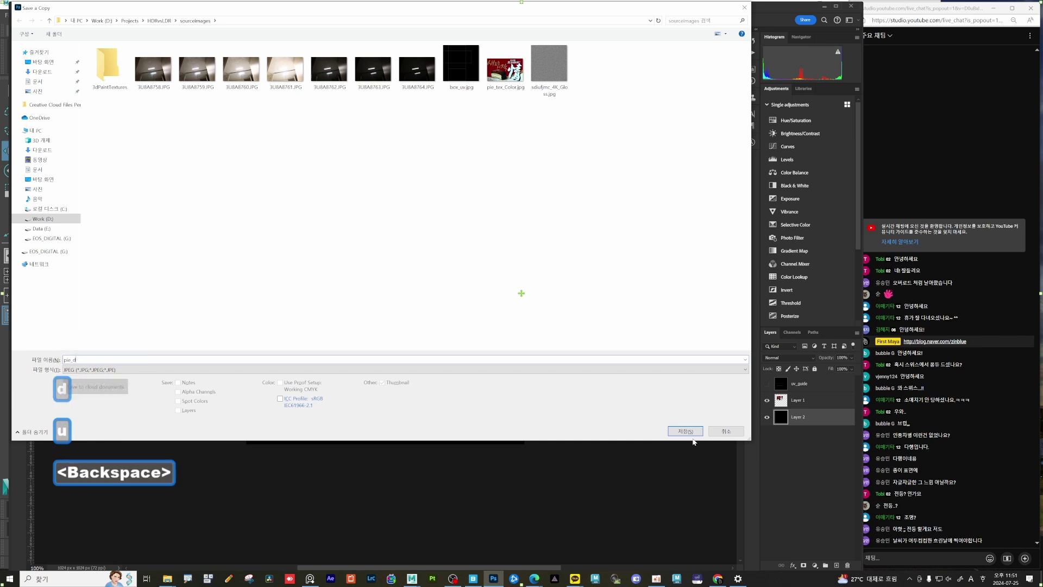
pyautogui.write('i')
pyautogui.write('f')
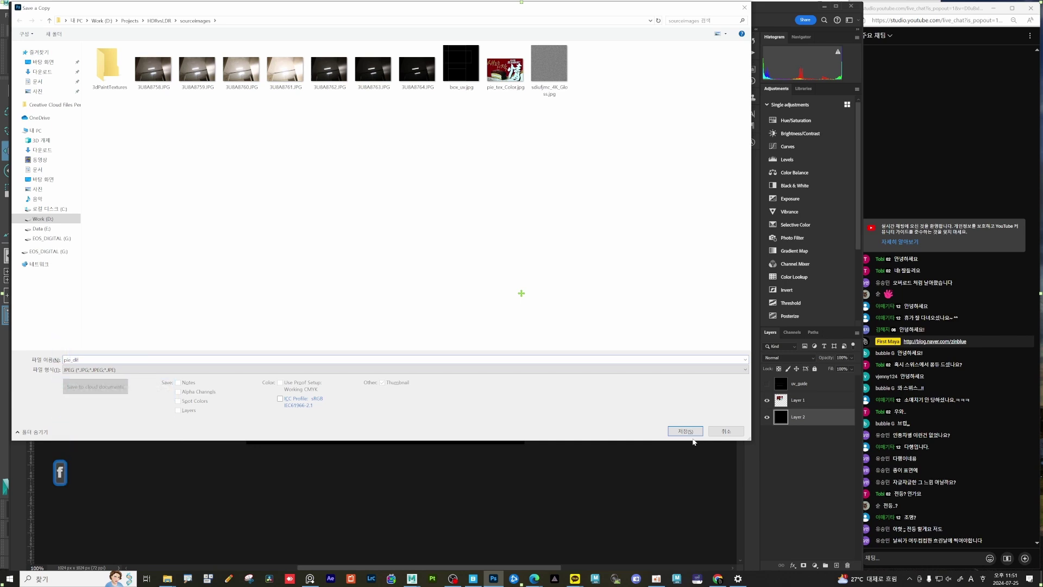
pyautogui.write('fuse_')
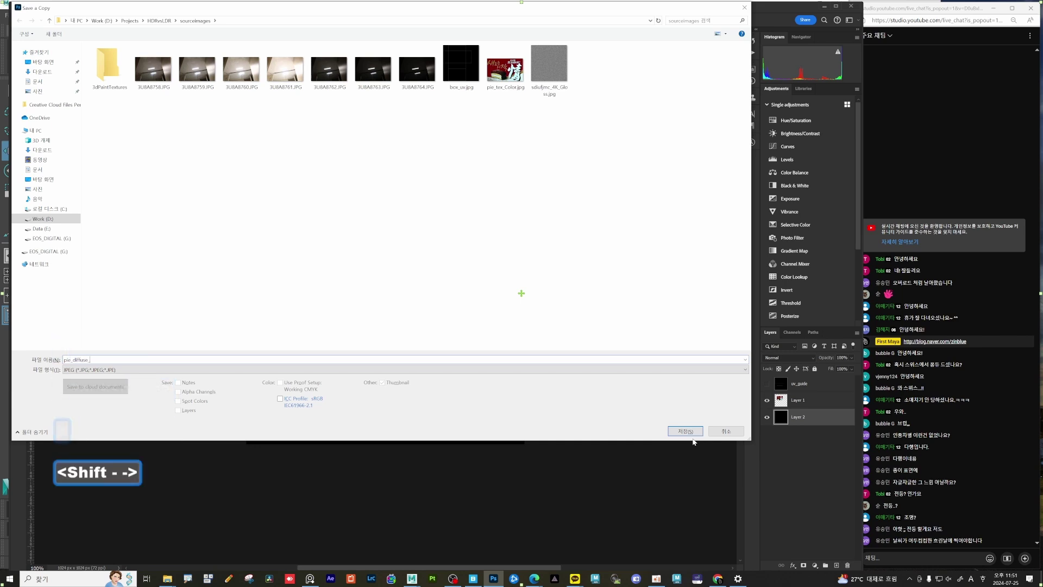
pyautogui.write('color')
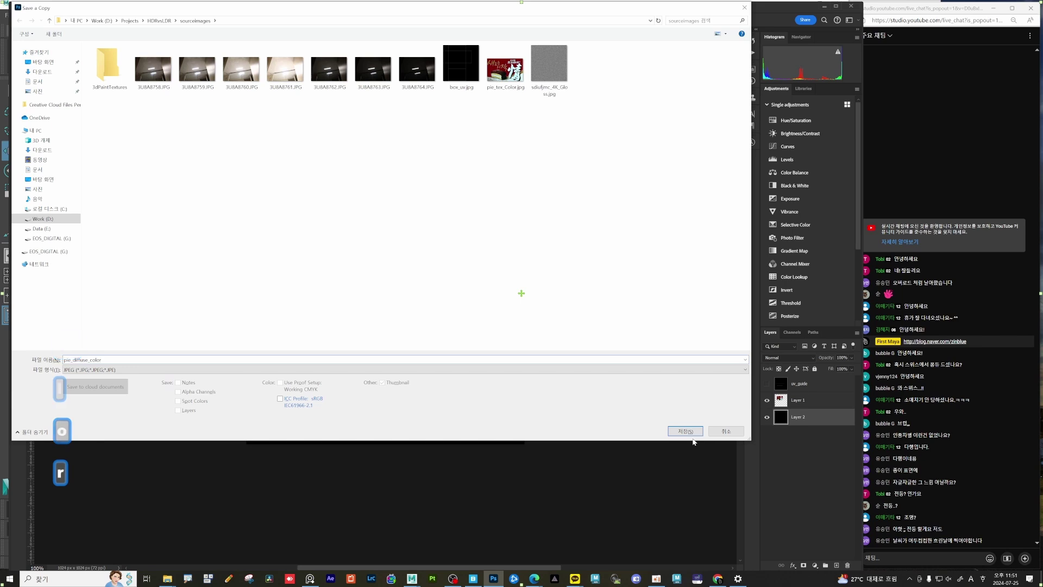
pyautogui.press('Return')
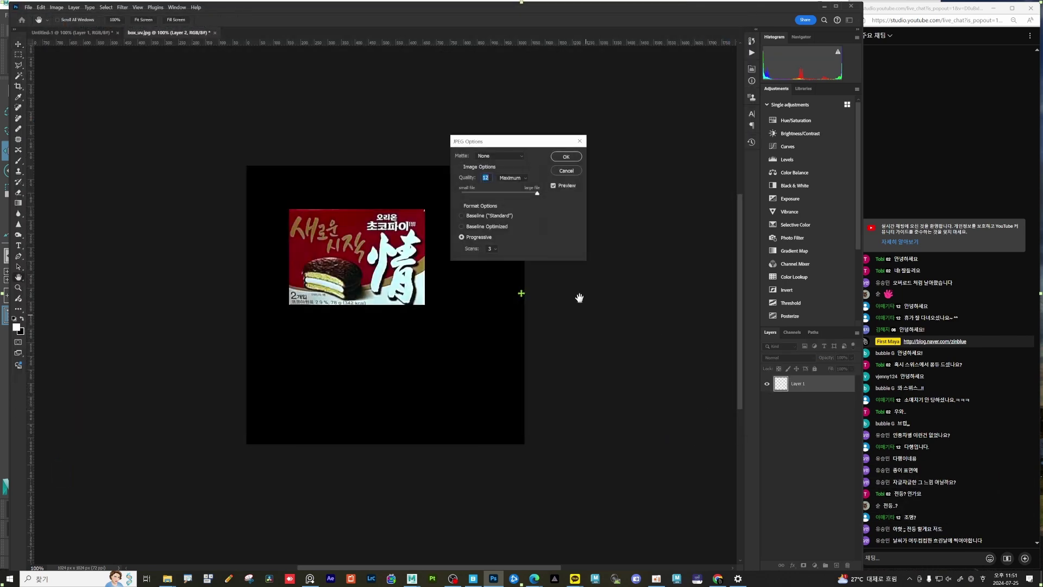
pyautogui.click(565, 157)
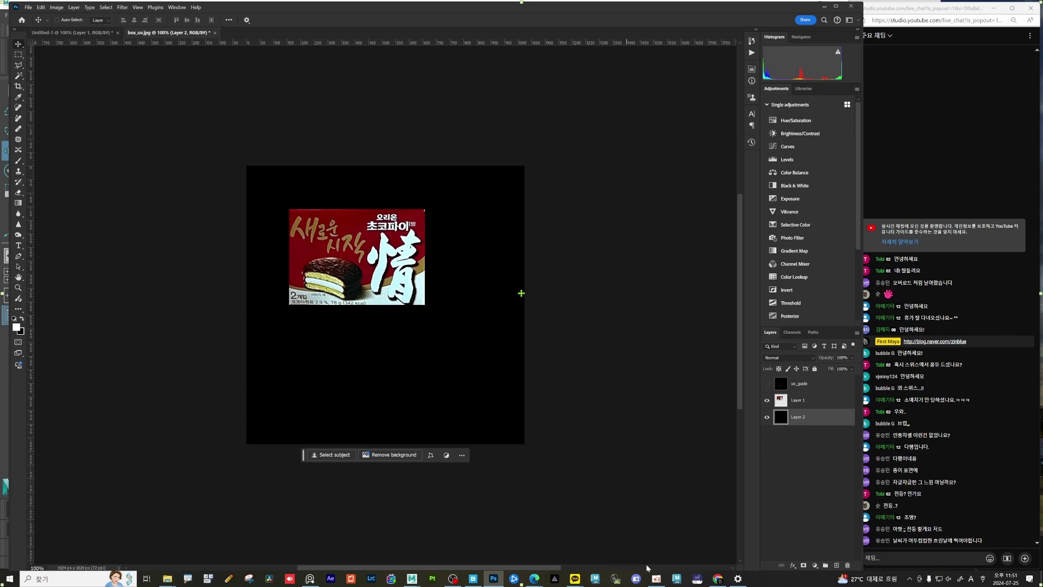
# Step: Switch to Maya, assign a new VRayMtl material to the box, and select the box again
pyautogui.click(718, 578)
pyautogui.click(154, 400)
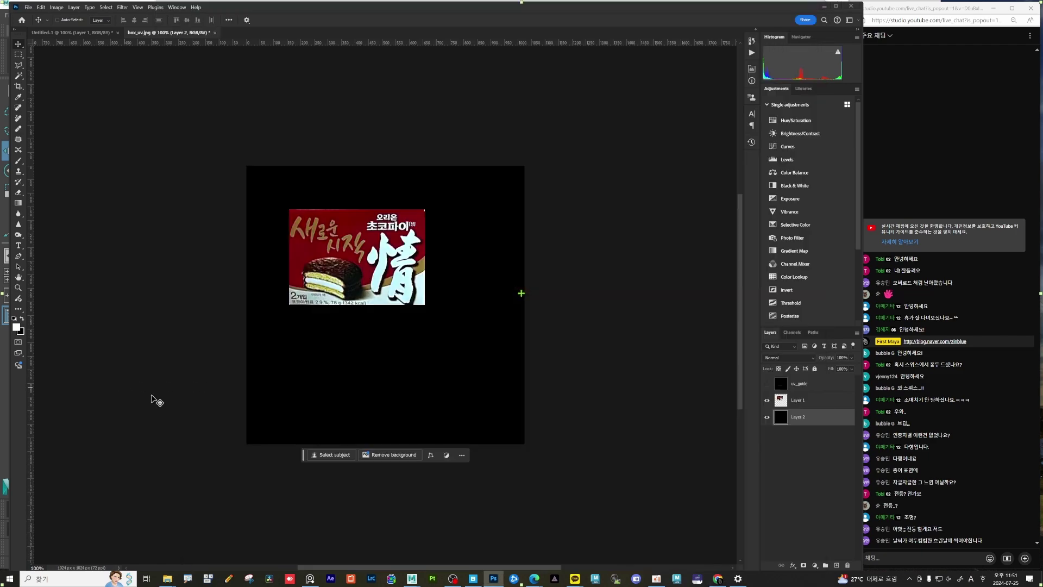
pyautogui.moveTo(413, 577)
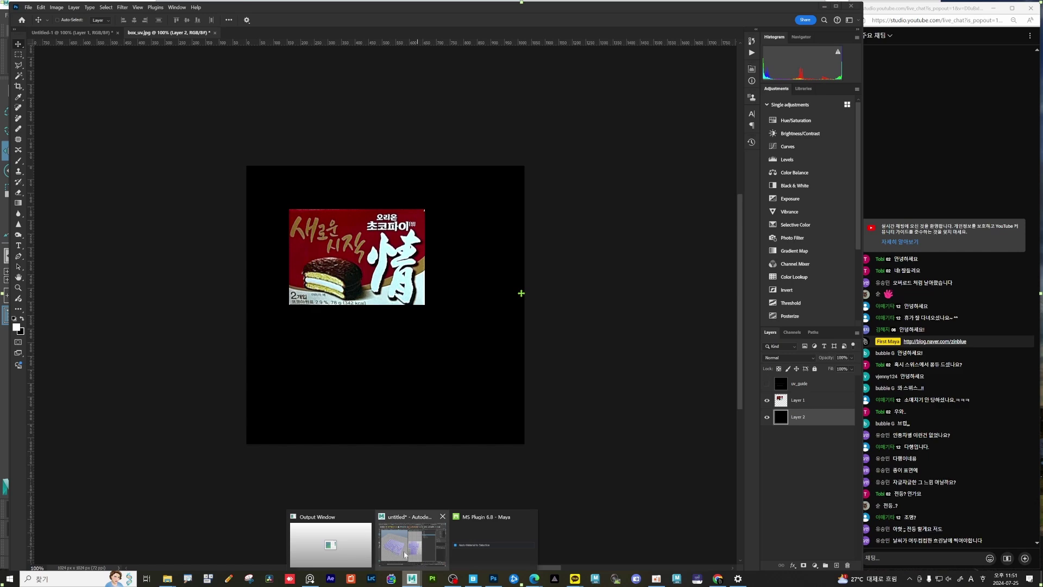
pyautogui.click(407, 554)
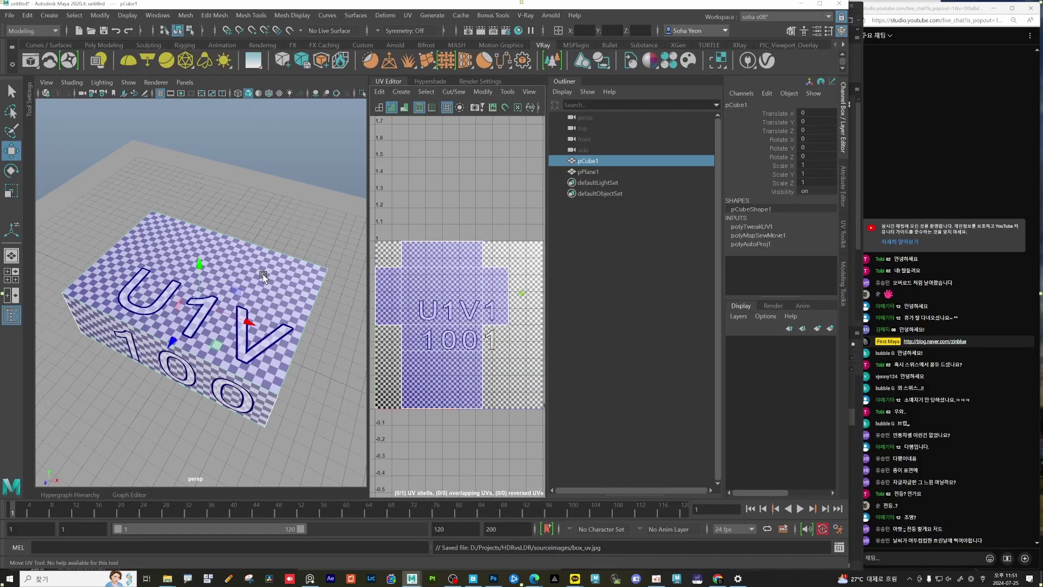
pyautogui.hotkey('shift', 'v')
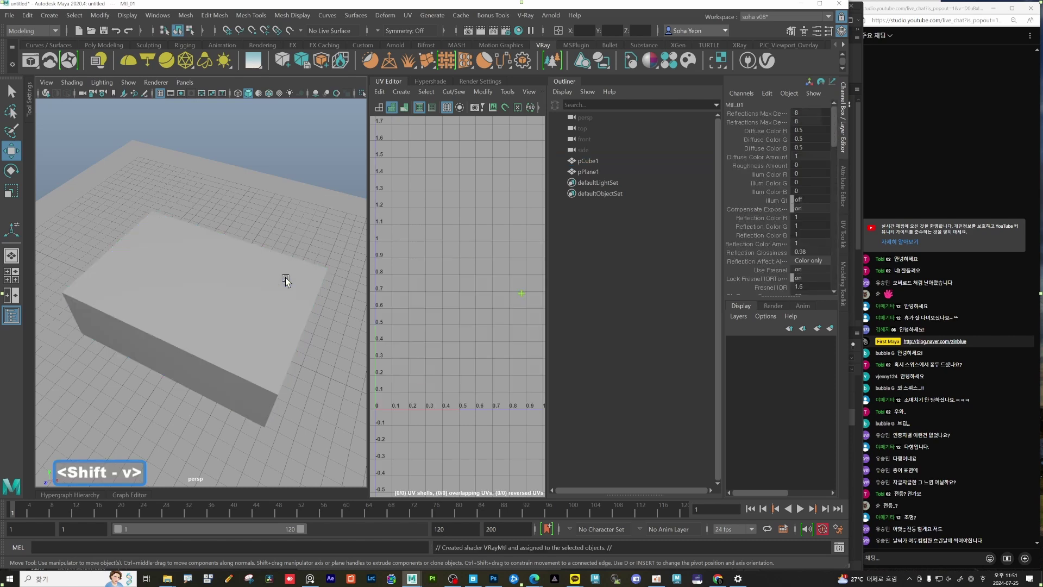
pyautogui.click(262, 302)
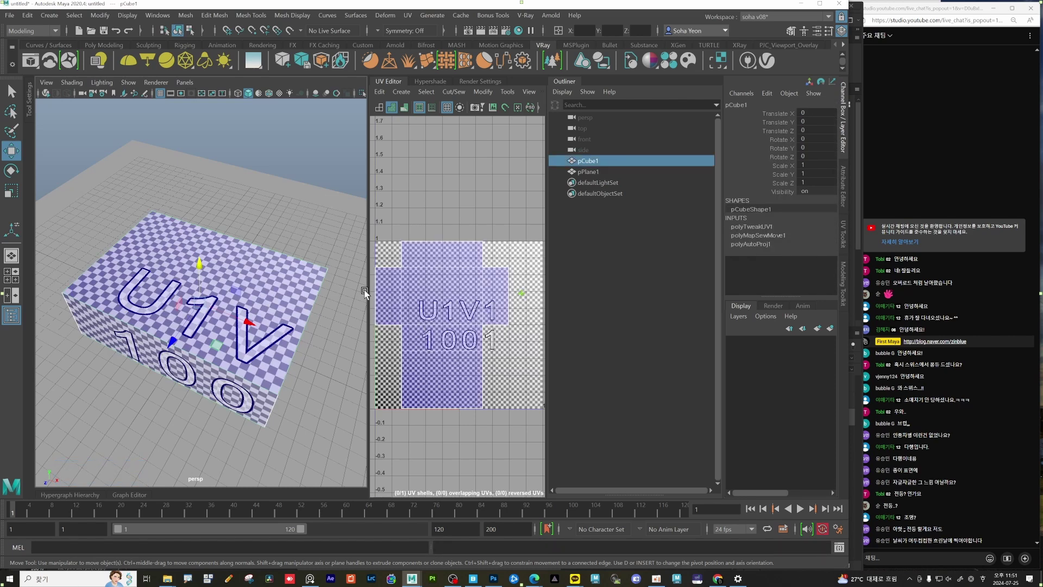
# Step: Graph the box's Mtl_01 material network in Hypershade and show the material's attributes
pyautogui.click(430, 81)
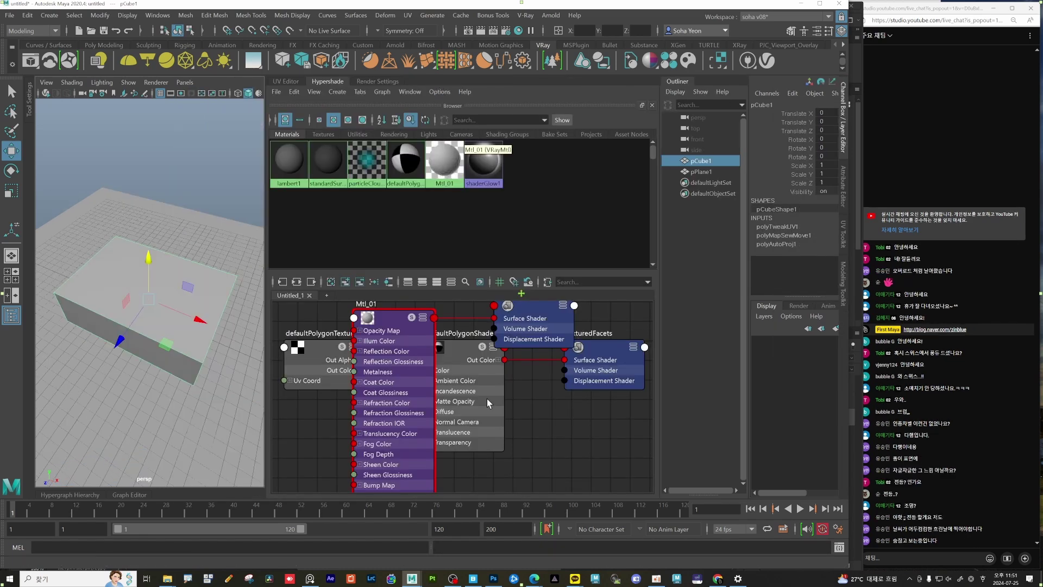
pyautogui.click(388, 282)
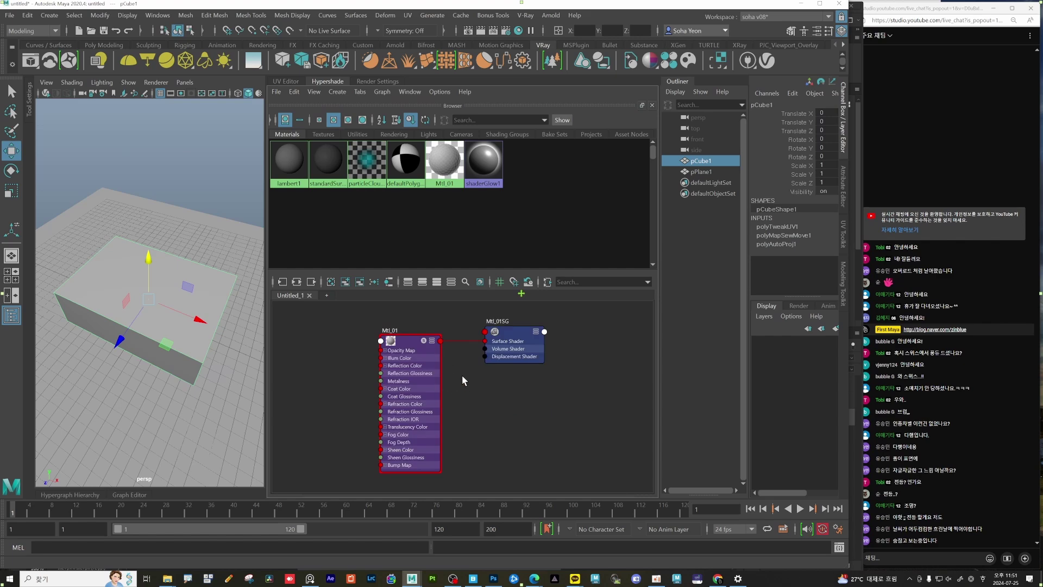
pyautogui.click(426, 338)
pyautogui.hotkey('ctrl', 'a')
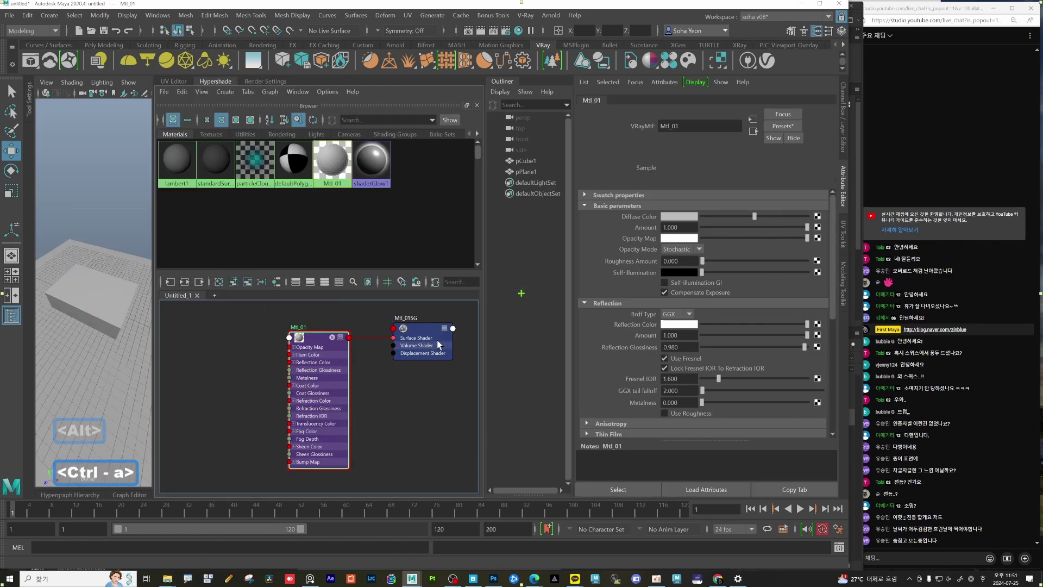
# Step: Connect a File texture to Mtl_01's Diffuse Color and load pie_diffuse_color.jpg from the sourceimages folder
pyautogui.click(817, 216)
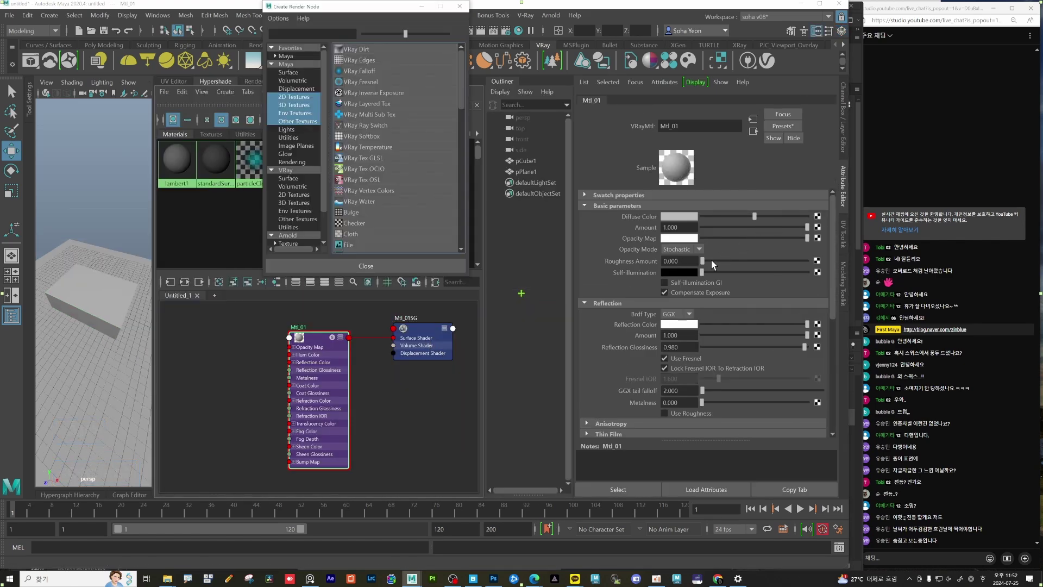
pyautogui.click(351, 245)
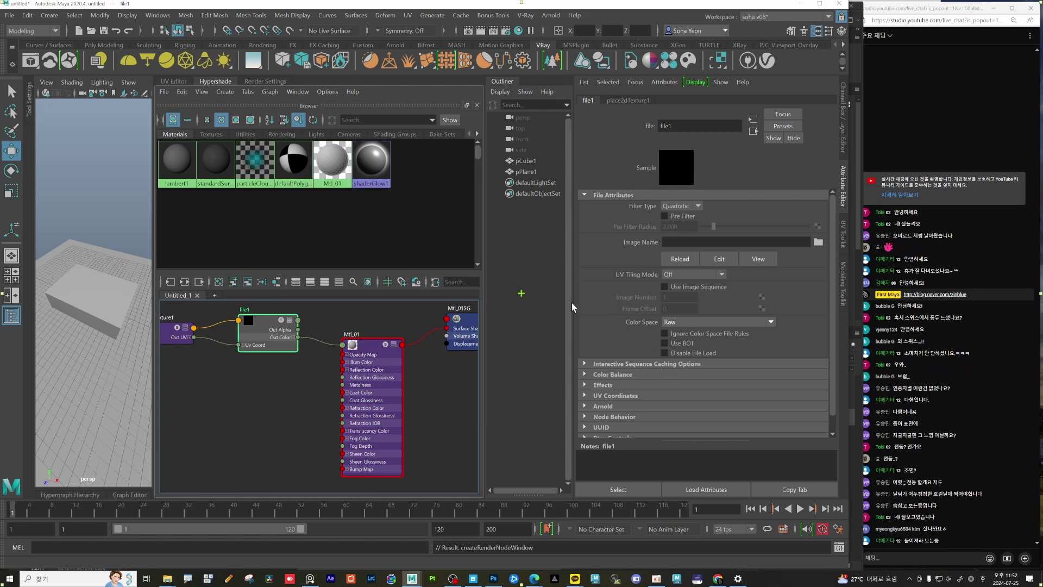
pyautogui.click(818, 242)
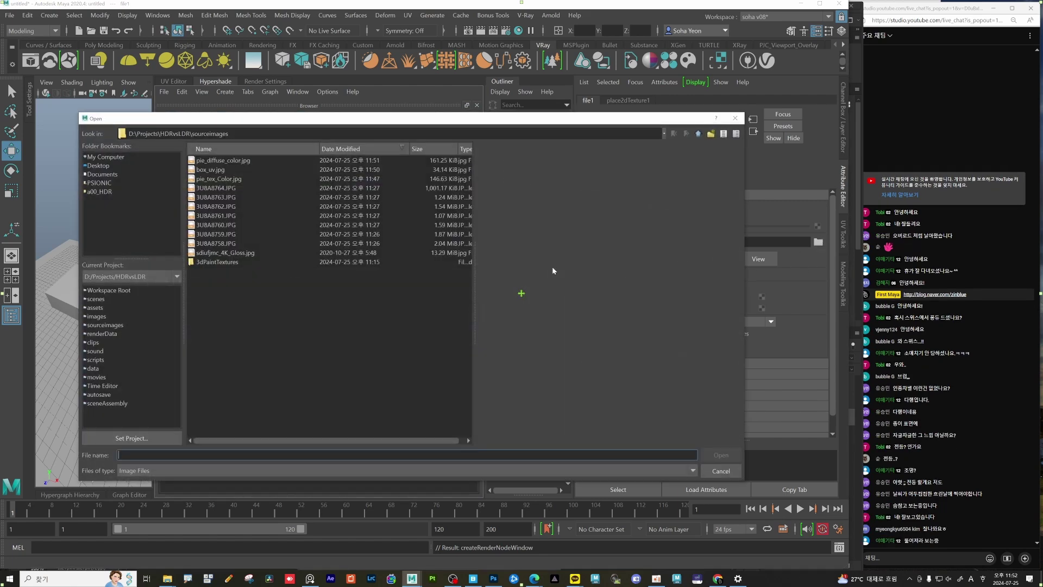
pyautogui.click(230, 163)
pyautogui.click(720, 455)
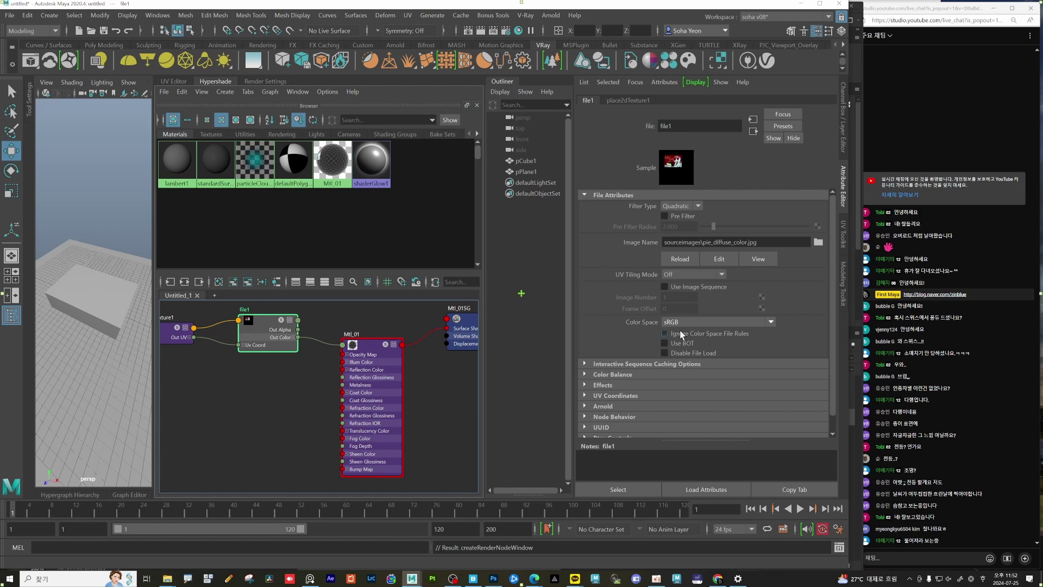
# Step: Review the Default and color input color space rules in the Color Management preferences and save the preferences
pyautogui.click(838, 529)
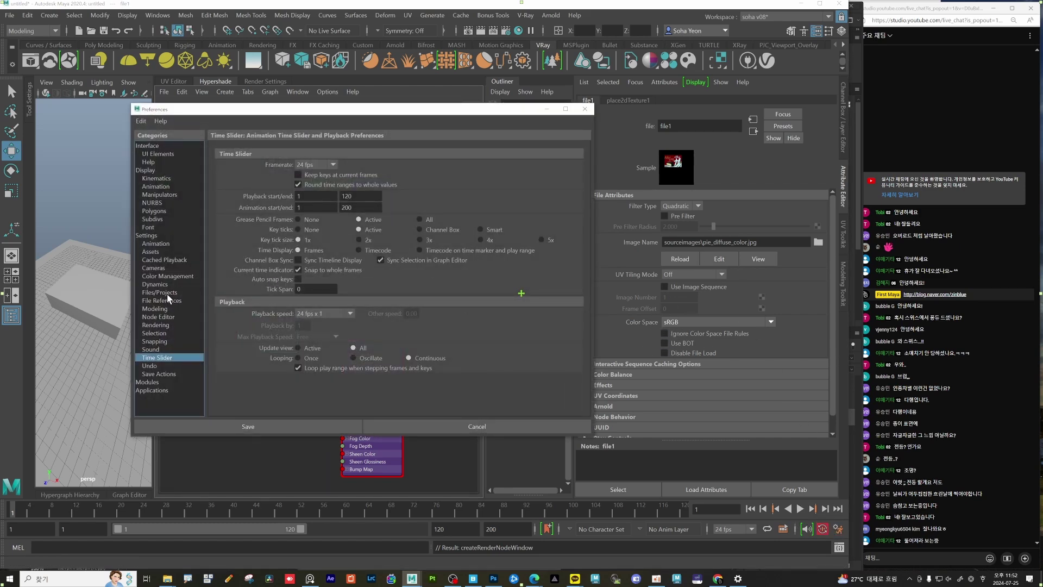
pyautogui.click(167, 276)
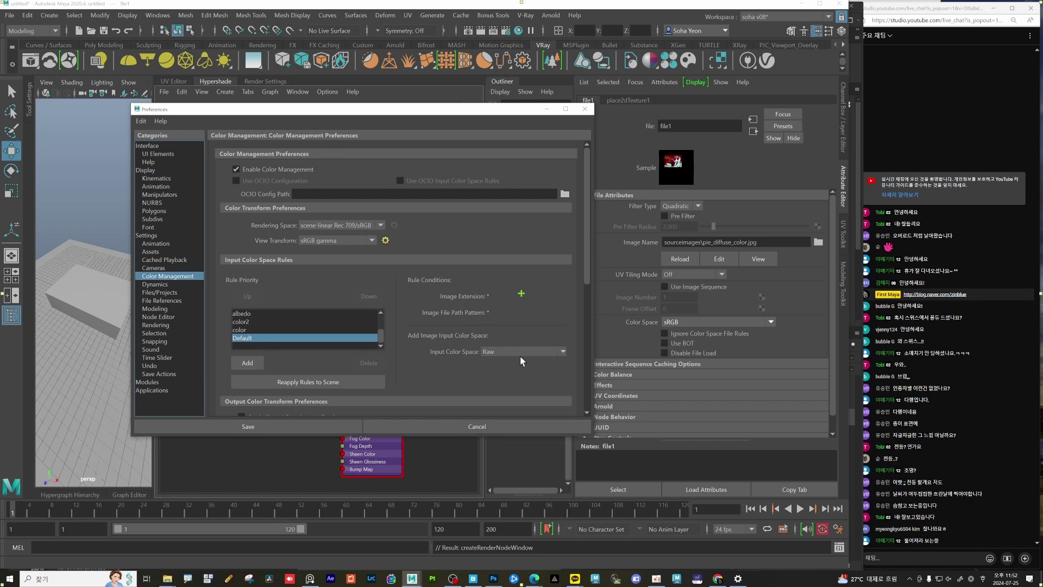
pyautogui.click(242, 329)
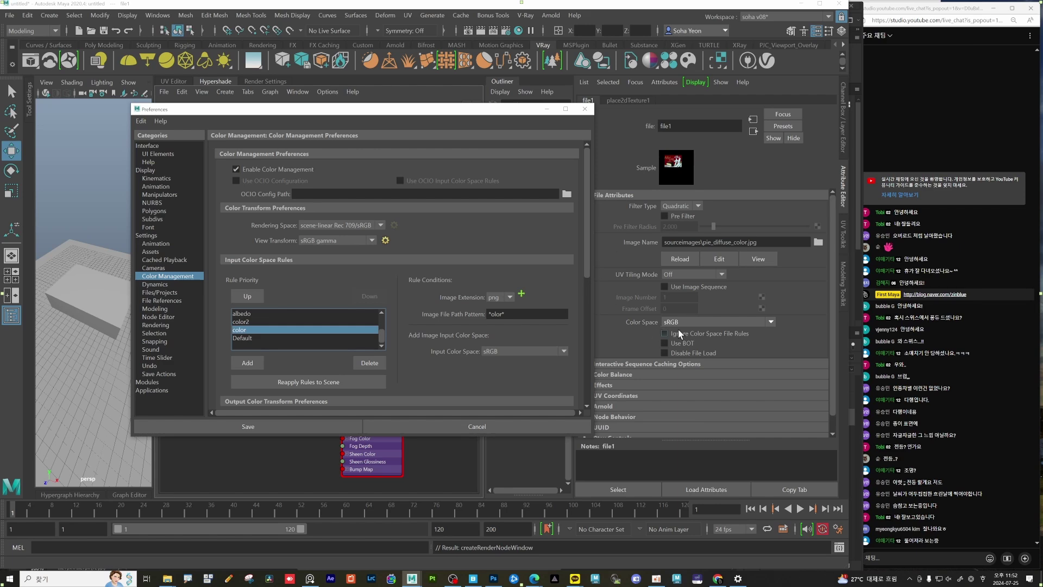
pyautogui.click(301, 425)
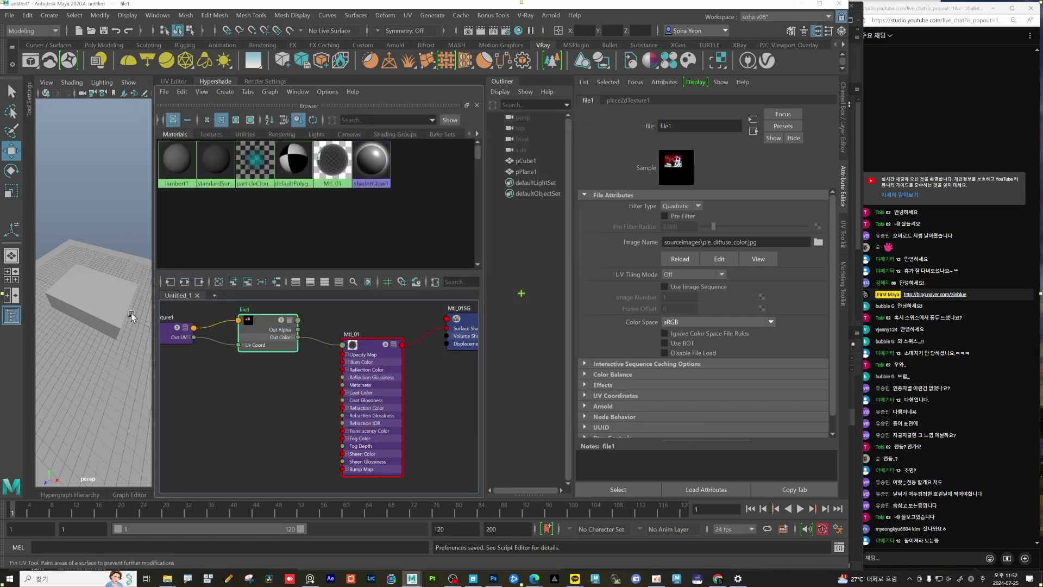
# Step: Switch the viewport to textured display and widen it to inspect the texture on the box
pyautogui.click(95, 299)
pyautogui.press('6')
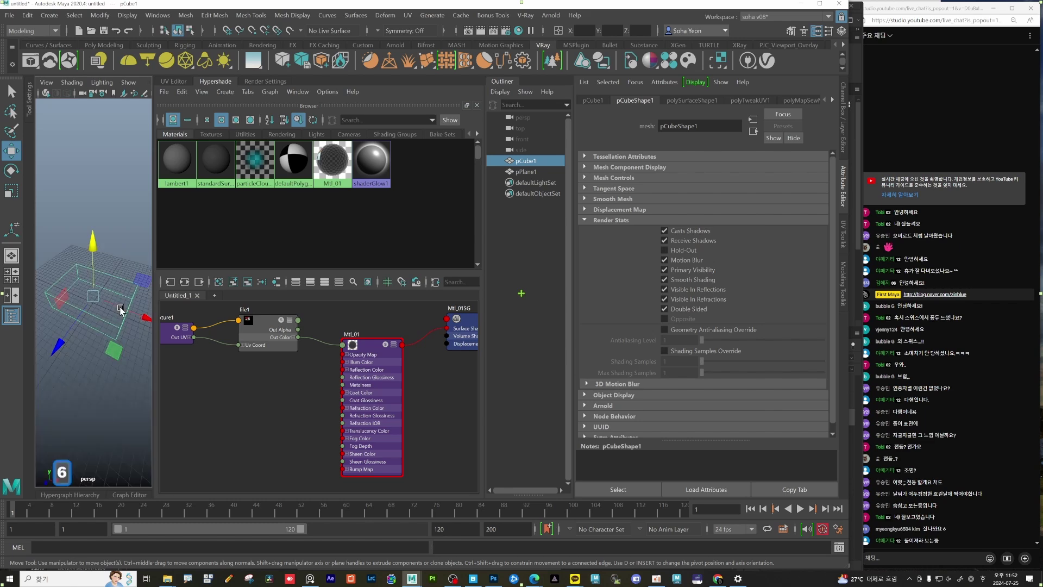
pyautogui.click(171, 250)
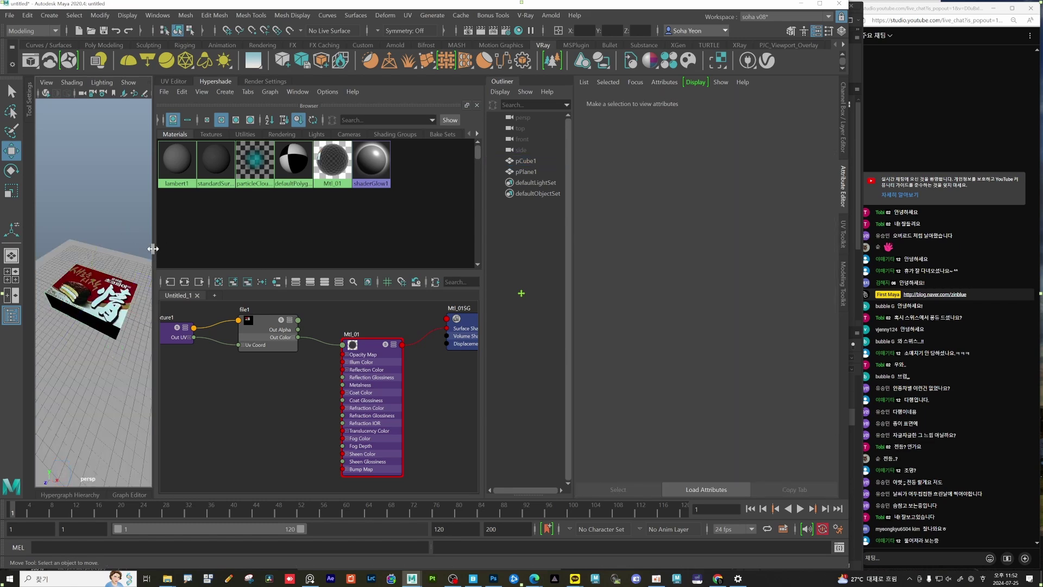
pyautogui.moveTo(154, 249); pyautogui.dragTo(234, 254)
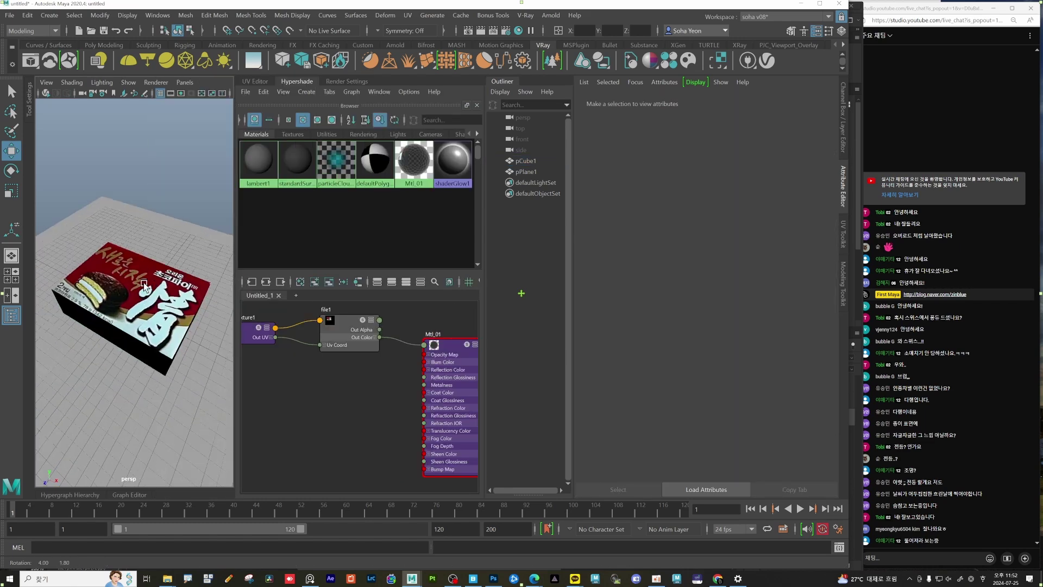
pyautogui.keyDown('alt'); pyautogui.moveTo(136, 271); pyautogui.dragTo(133, 296); pyautogui.keyUp('alt')
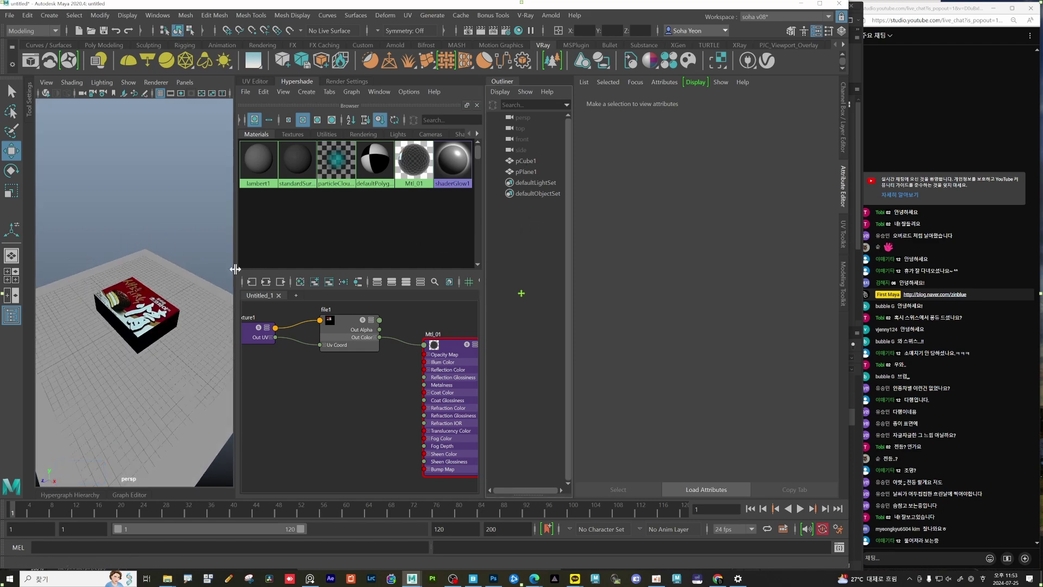
pyautogui.moveTo(235, 268); pyautogui.dragTo(250, 268)
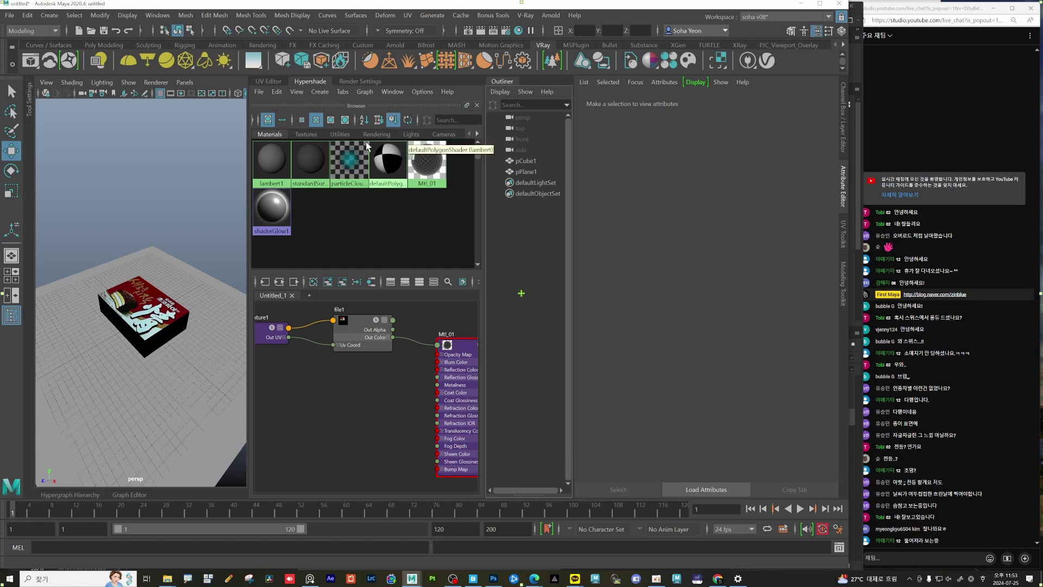
# Step: Assign a new VRayMtl to the box and raise its Reflection Color to white
pyautogui.keyDown('alt'); pyautogui.moveTo(390, 300); pyautogui.dragTo(332, 291, button='middle'); pyautogui.keyUp('alt')
pyautogui.click(398, 320)
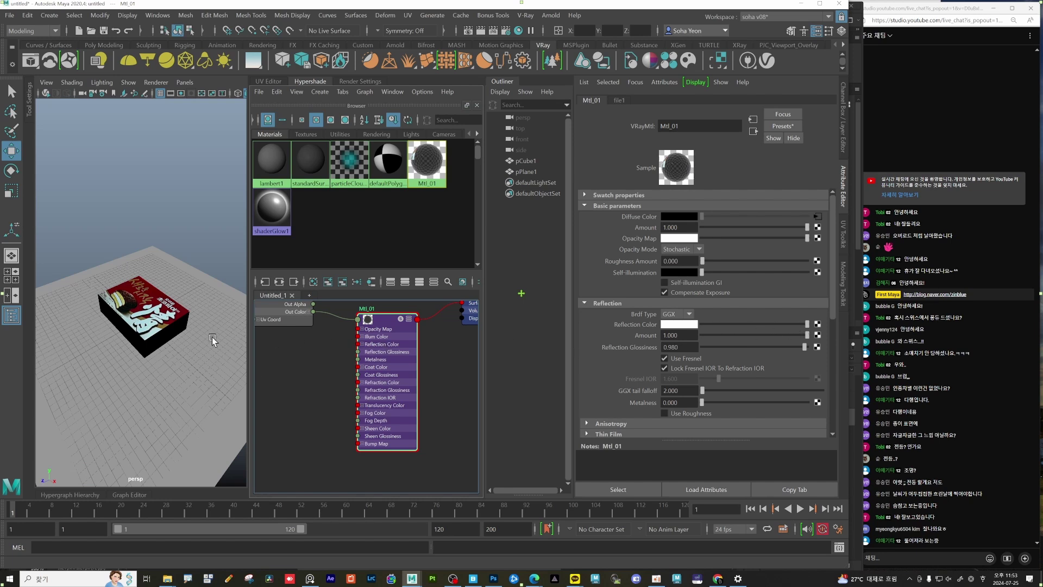
pyautogui.click(178, 316)
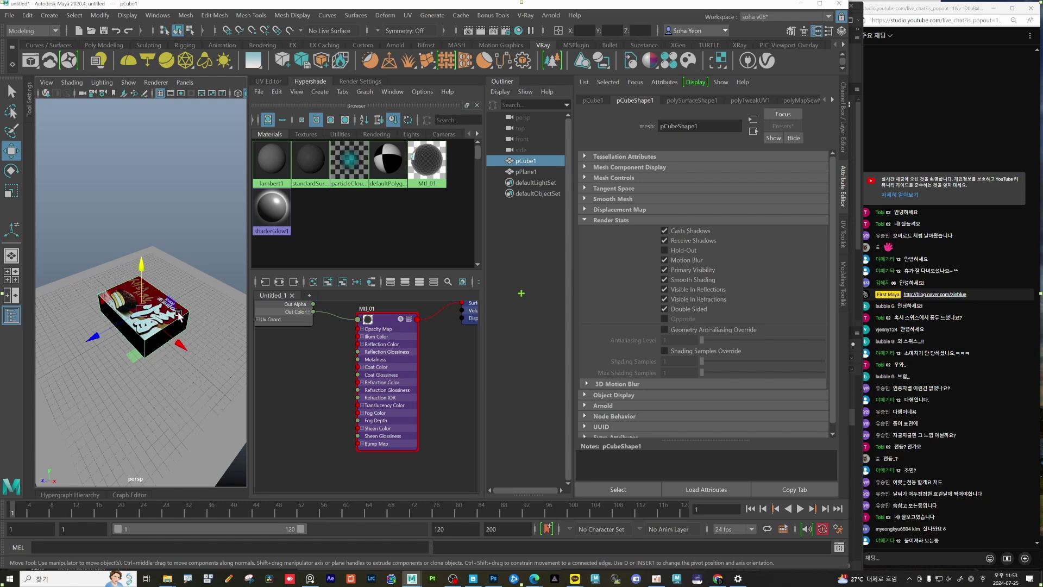
pyautogui.hotkey('shift', 't')
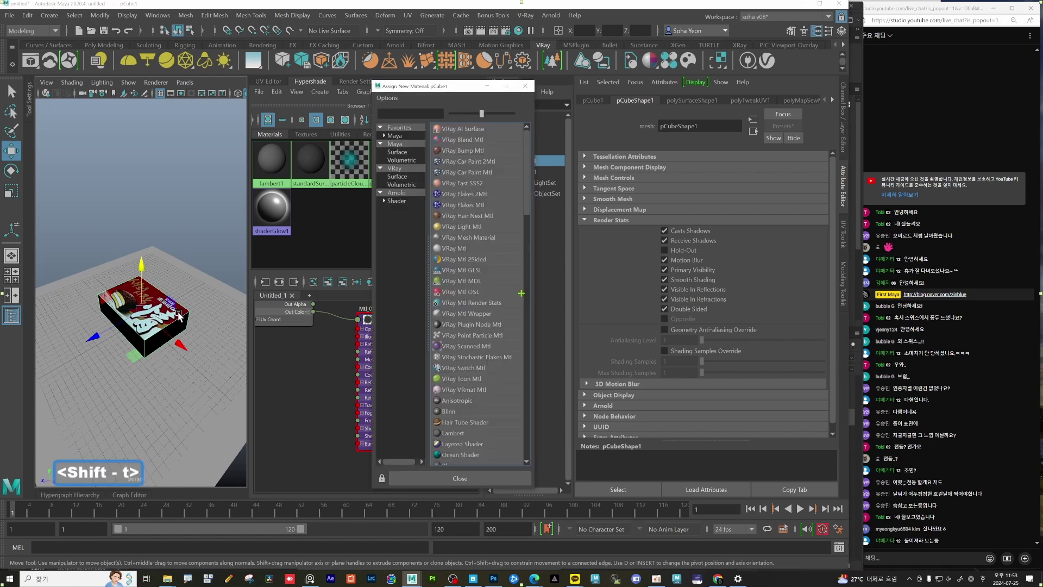
pyautogui.click(462, 249)
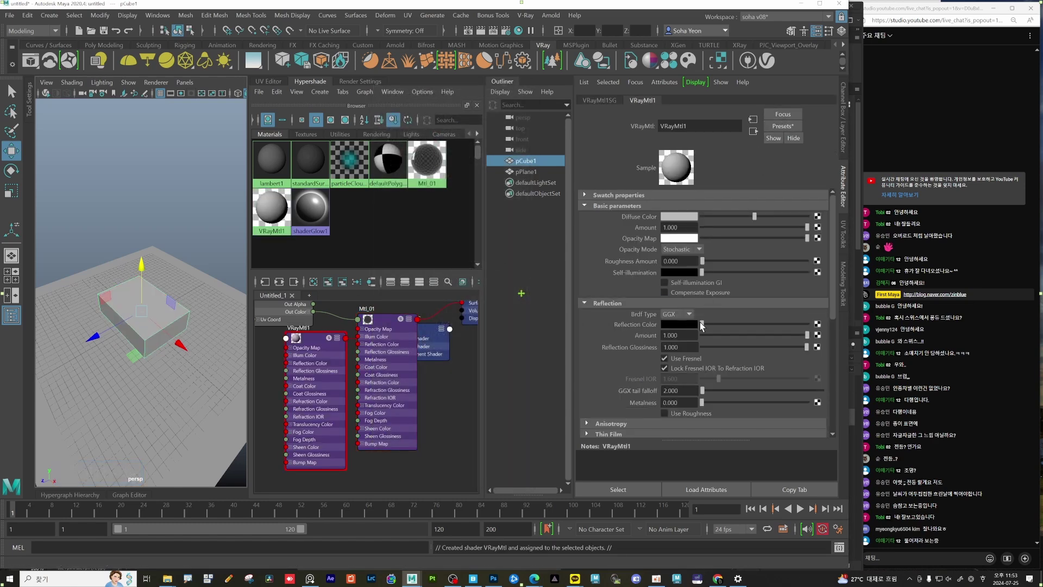
pyautogui.moveTo(780, 324); pyautogui.dragTo(812, 324)
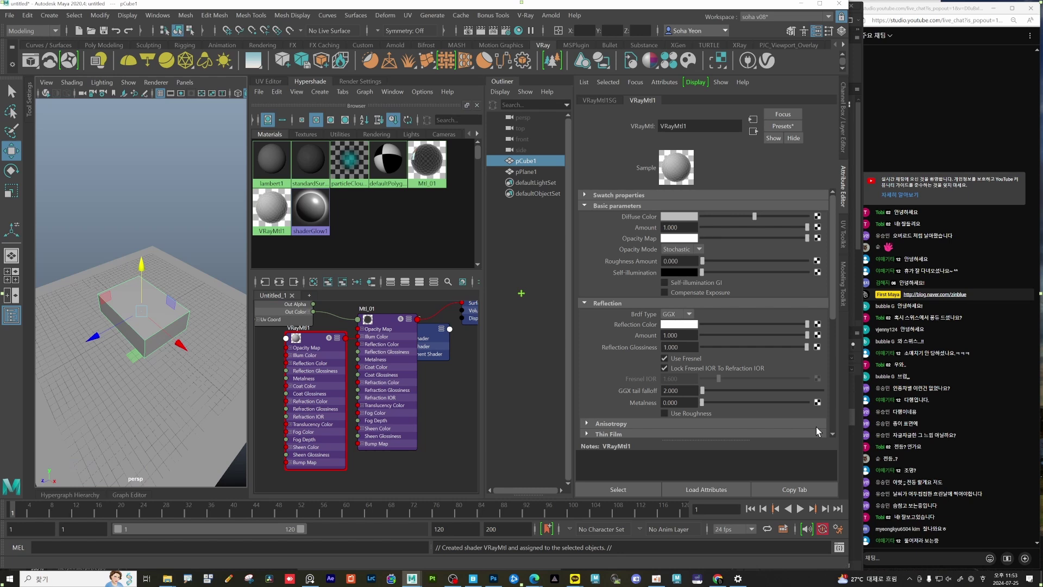
# Step: Lower the new VRayMtl1 material's Reflection Color to black
pyautogui.click(186, 322)
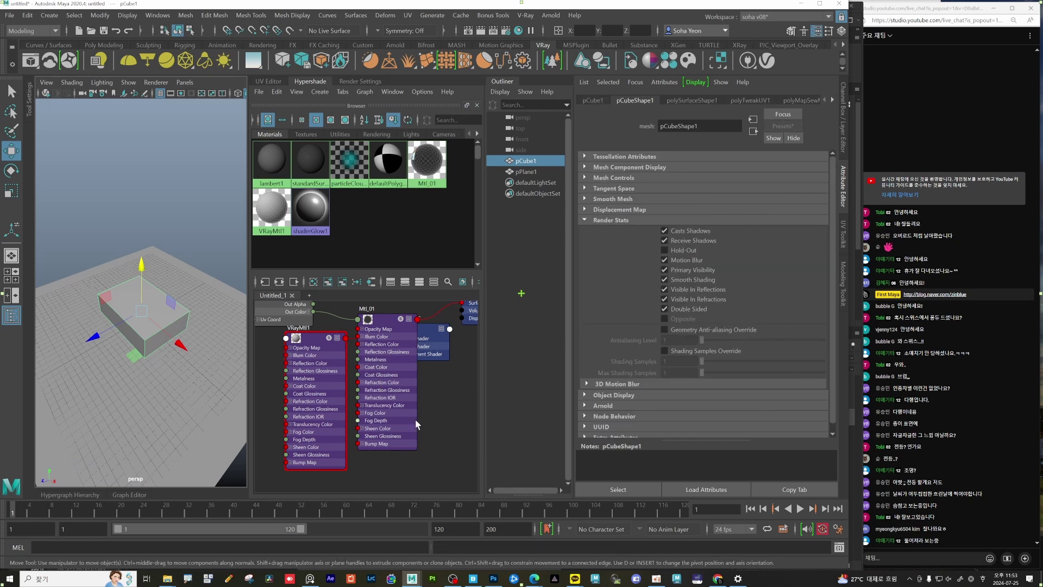
pyautogui.click(318, 342)
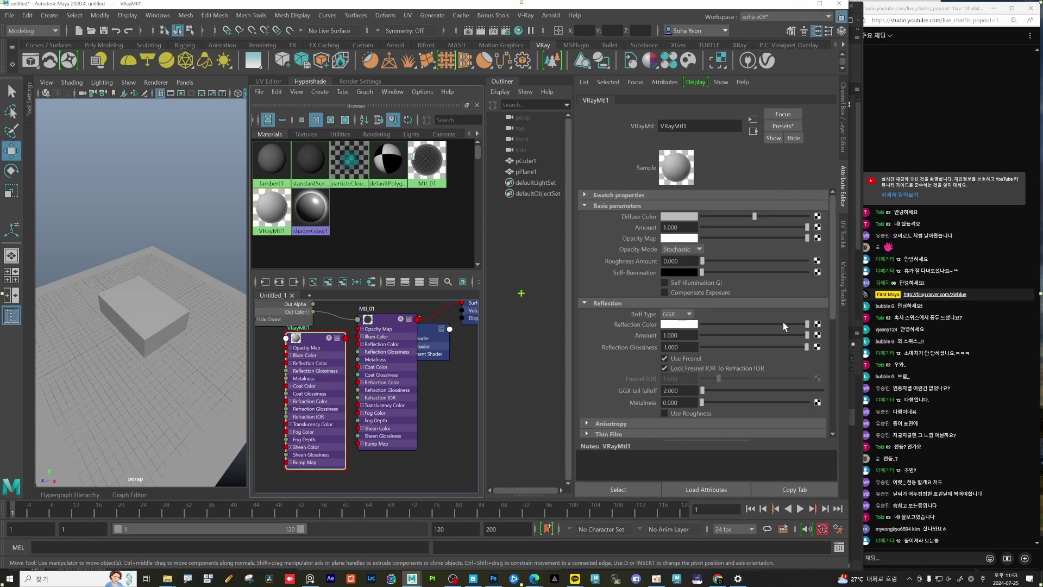
pyautogui.moveTo(783, 323); pyautogui.dragTo(677, 317)
# Step: Reassign the textured Mtl_01 material to the box and show its attributes
pyautogui.moveTo(395, 398); pyautogui.dragTo(203, 320, button='middle')
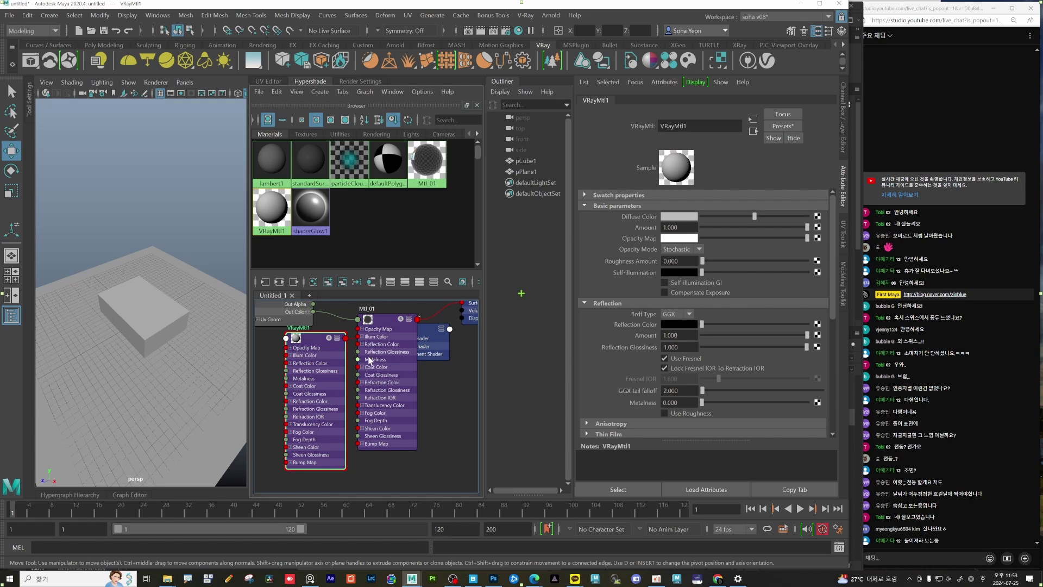
pyautogui.scroll(3, 315, 356)
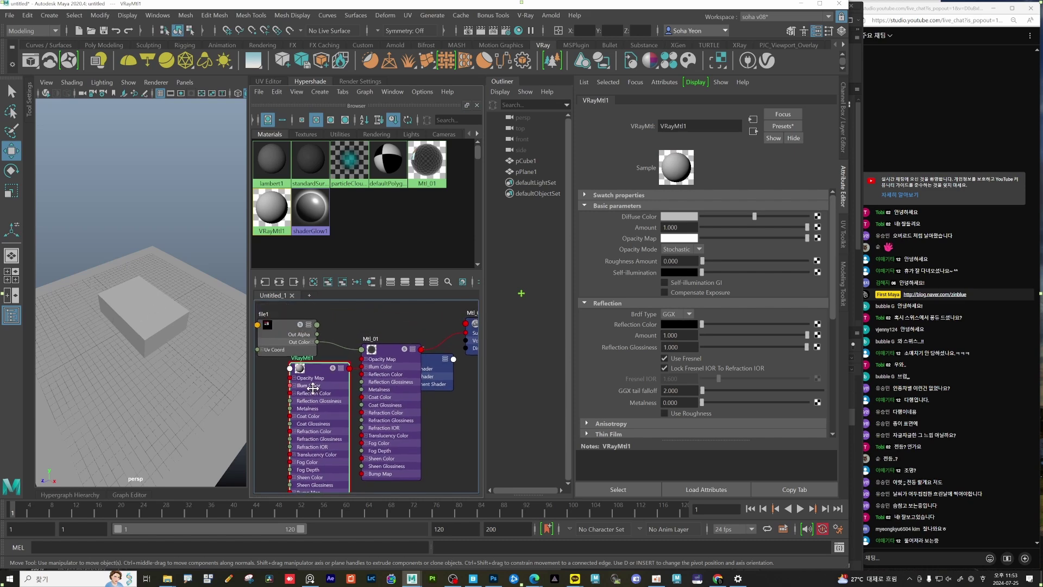
pyautogui.click(174, 317)
pyautogui.moveTo(399, 331); pyautogui.dragTo(400, 302, button='right')
pyautogui.click(404, 335)
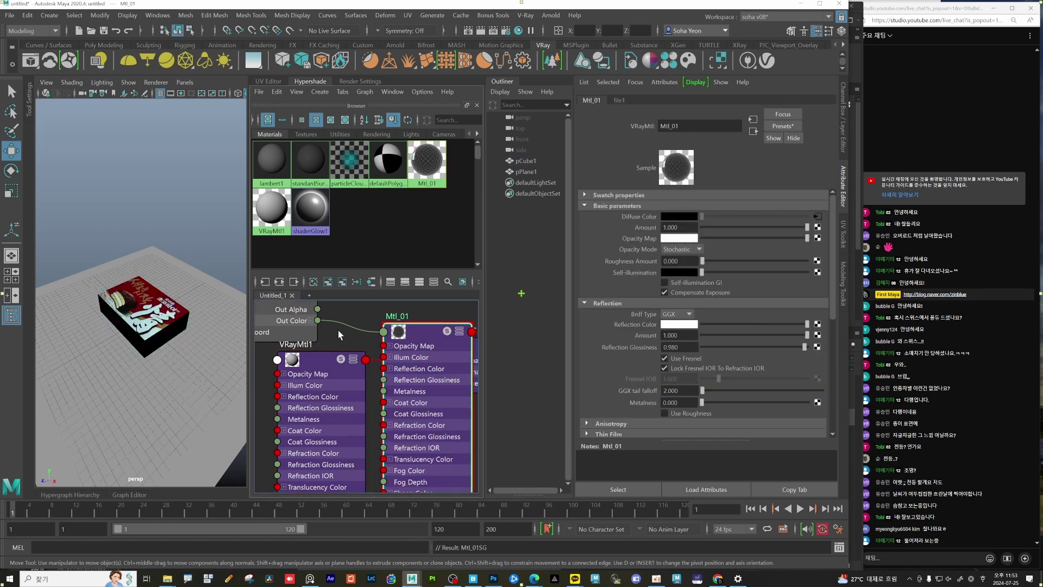
# Step: Create Render_cam, look through it in the viewport, and check its V-Ray Physical camera option
pyautogui.scroll(-3, 142, 302)
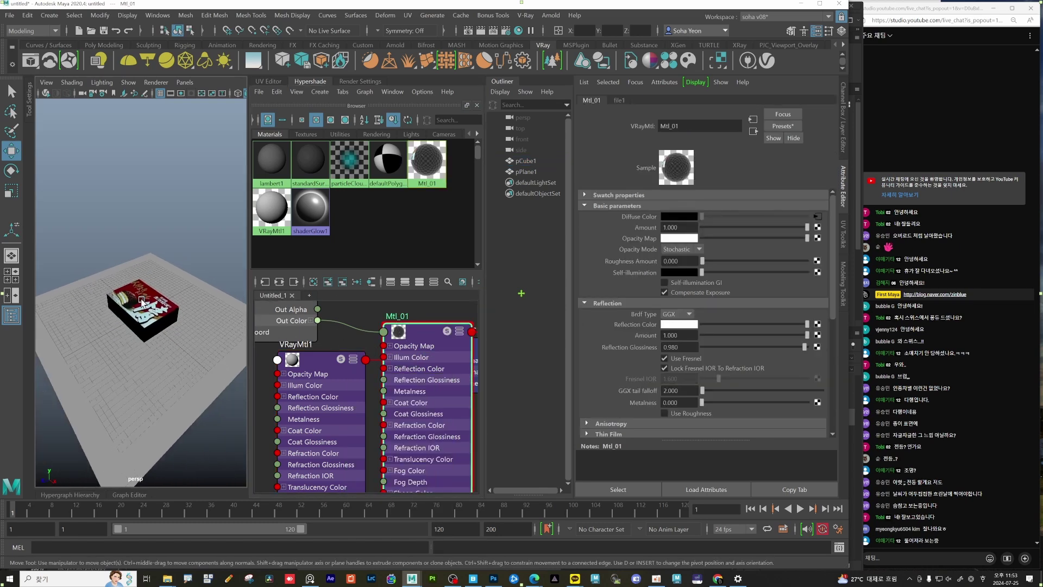
pyautogui.hotkey('ctrl', 'shift', 'alt', 'c')
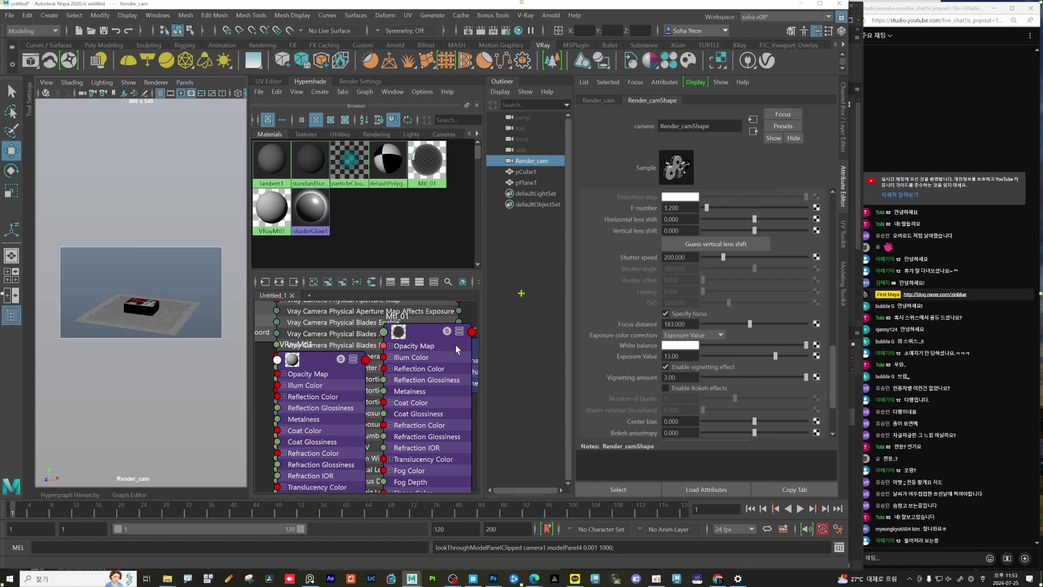
pyautogui.click(665, 83)
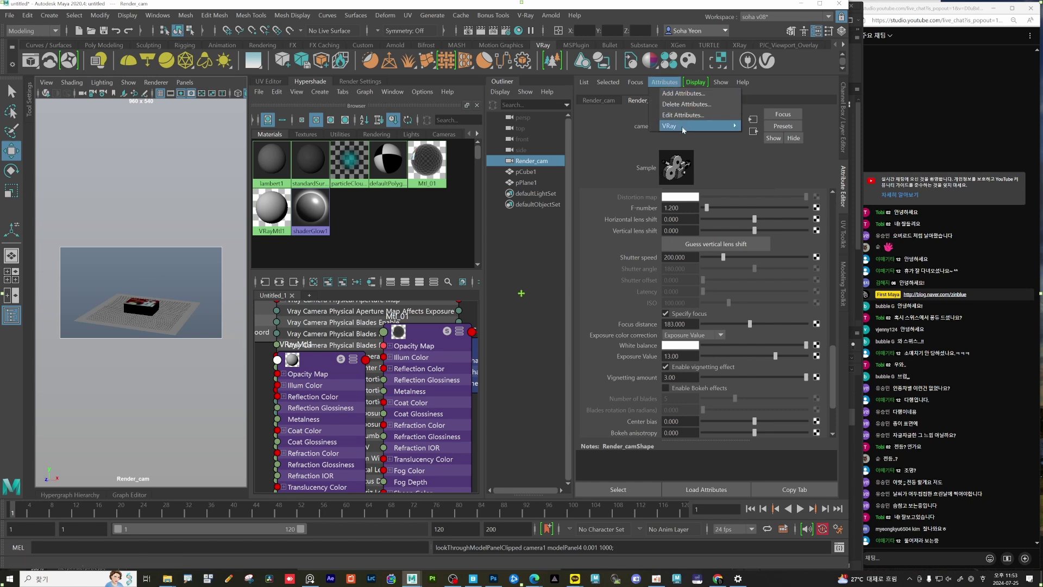
pyautogui.moveTo(683, 128)
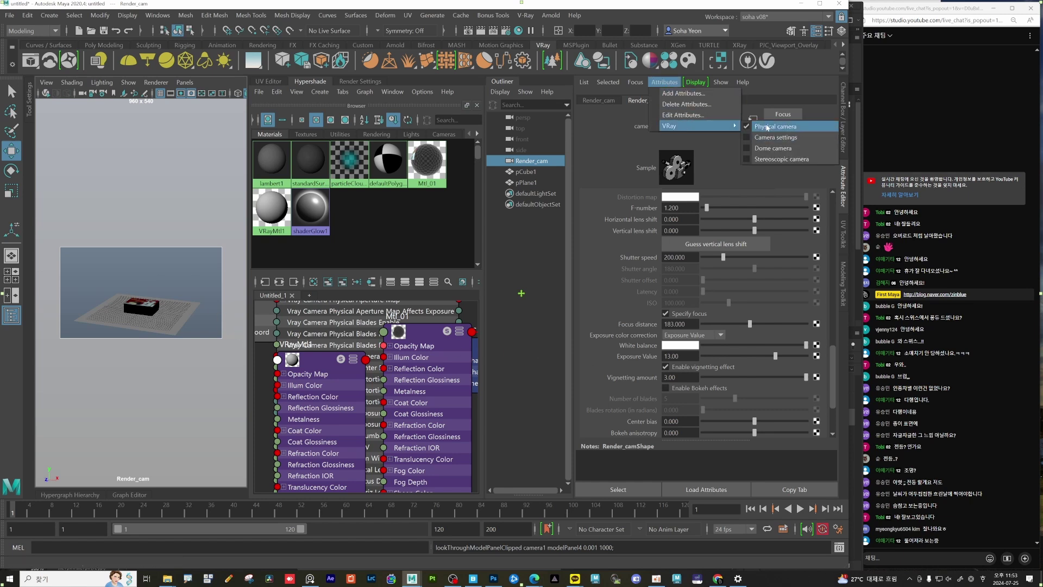
pyautogui.click(767, 128)
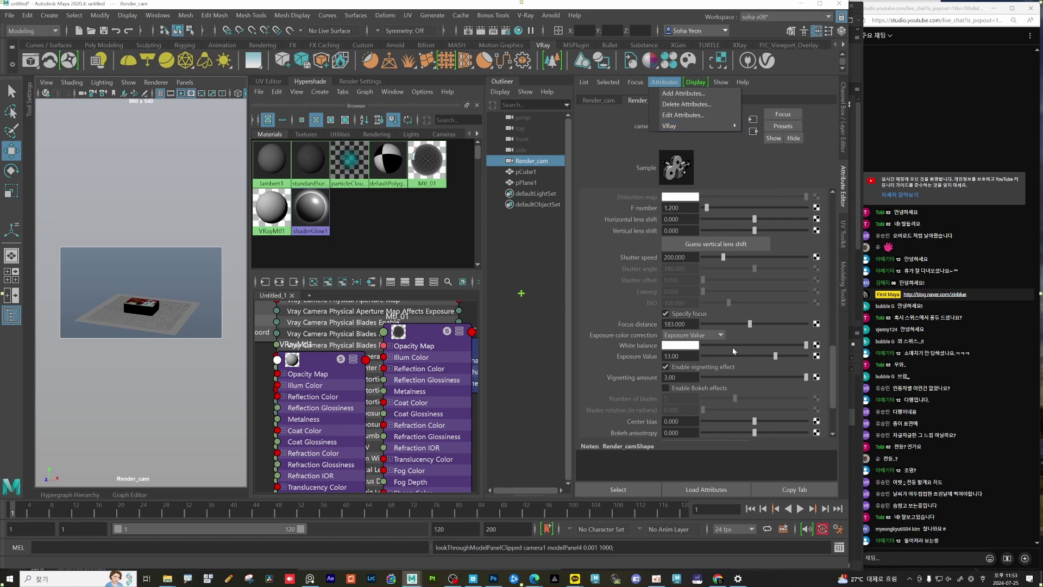
pyautogui.click(384, 237)
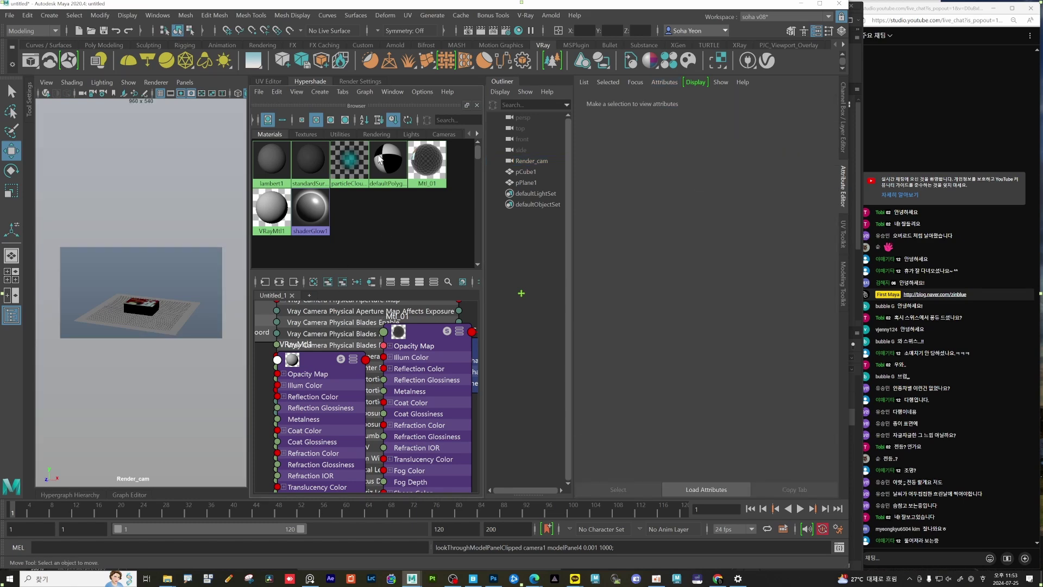
# Step: Frame the box close up through Render_cam in an enlarged viewport and add a V-Ray dome light
pyautogui.click(319, 83)
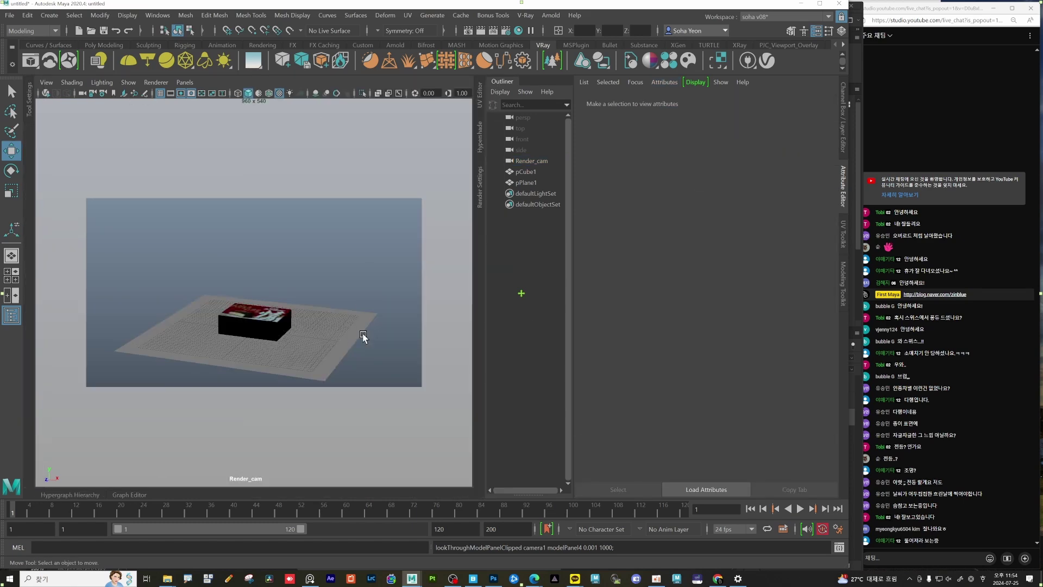
pyautogui.click(278, 333)
pyautogui.keyDown('alt'); pyautogui.moveTo(278, 333); pyautogui.dragTo(300, 332); pyautogui.keyUp('alt')
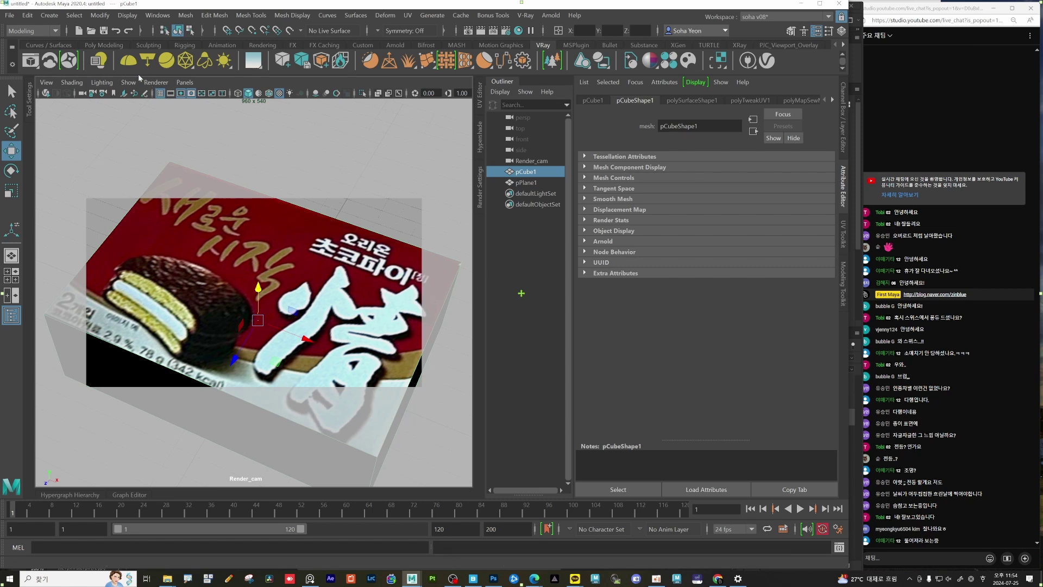
pyautogui.click(129, 61)
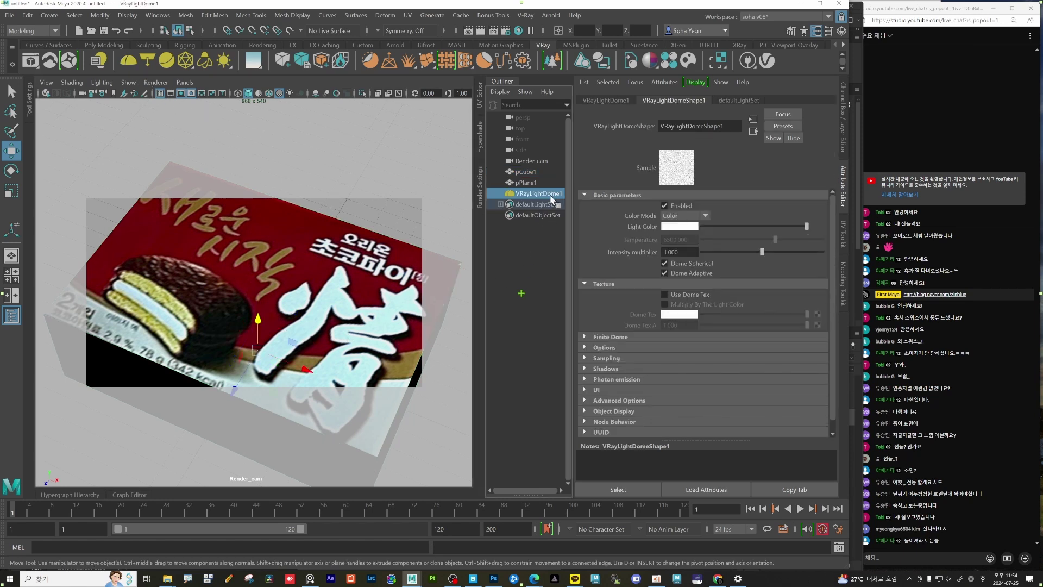
# Step: Rename the V-Ray dome light to ENV
pyautogui.doubleClick(549, 194)
pyautogui.write('ENV')
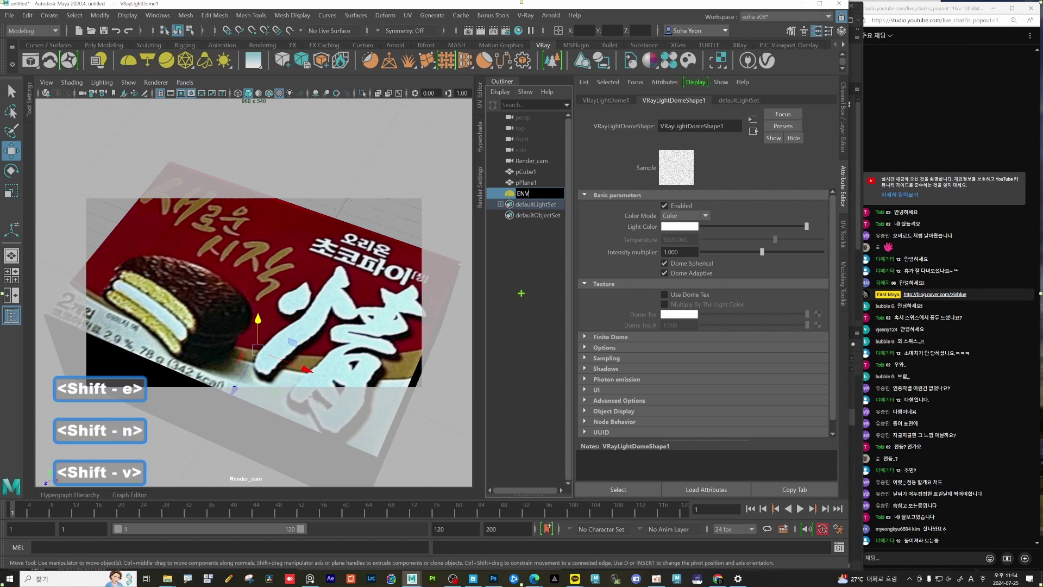
pyautogui.press('Return')
# Step: Replace the dome light with a preset ENV dome using Temperature mode at 30000, intensity 30 and Use Dome Tex enabled
pyautogui.click(525, 197)
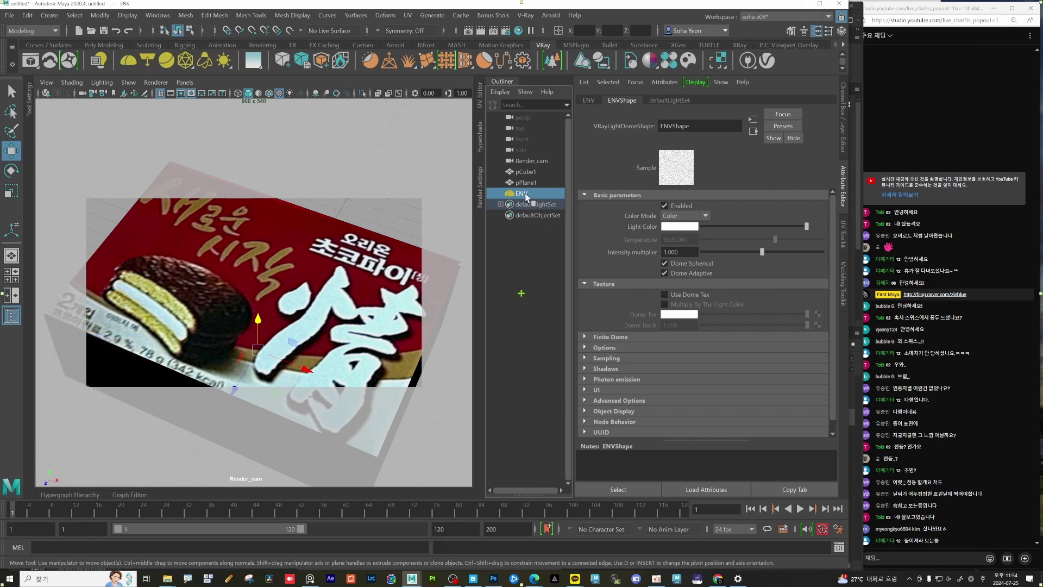
pyautogui.press('Delete')
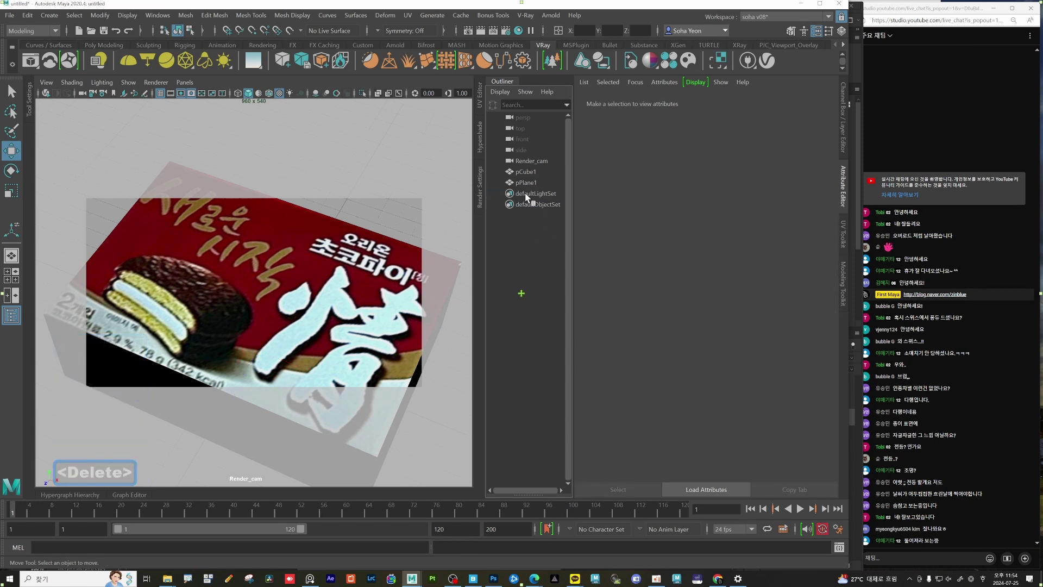
pyautogui.hotkey('ctrl', 'shift', 'alt', 'd')
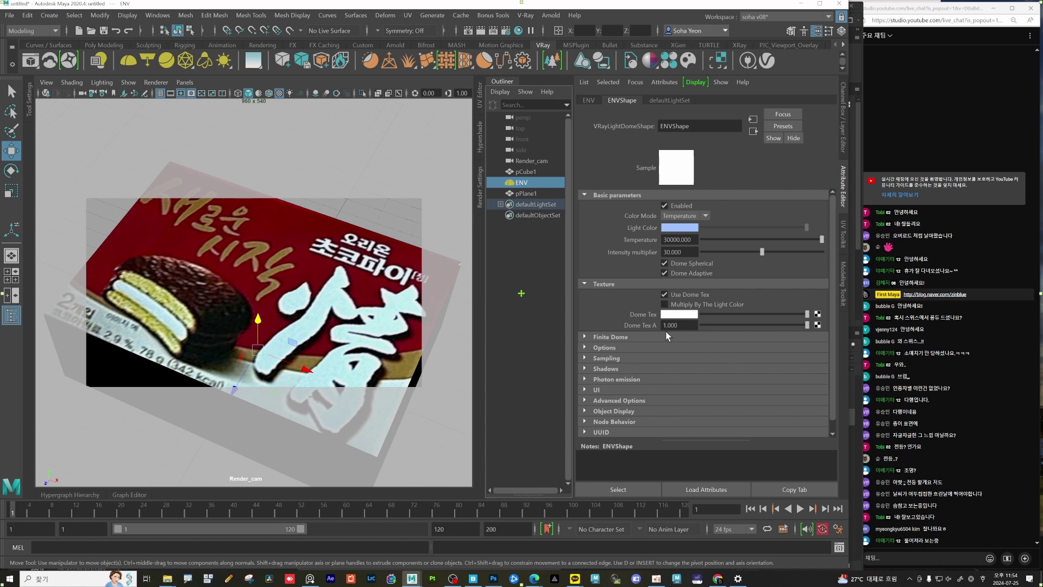
# Step: Connect a File texture to the ENV light's Dome Tex and open the browser for its image
pyautogui.click(816, 324)
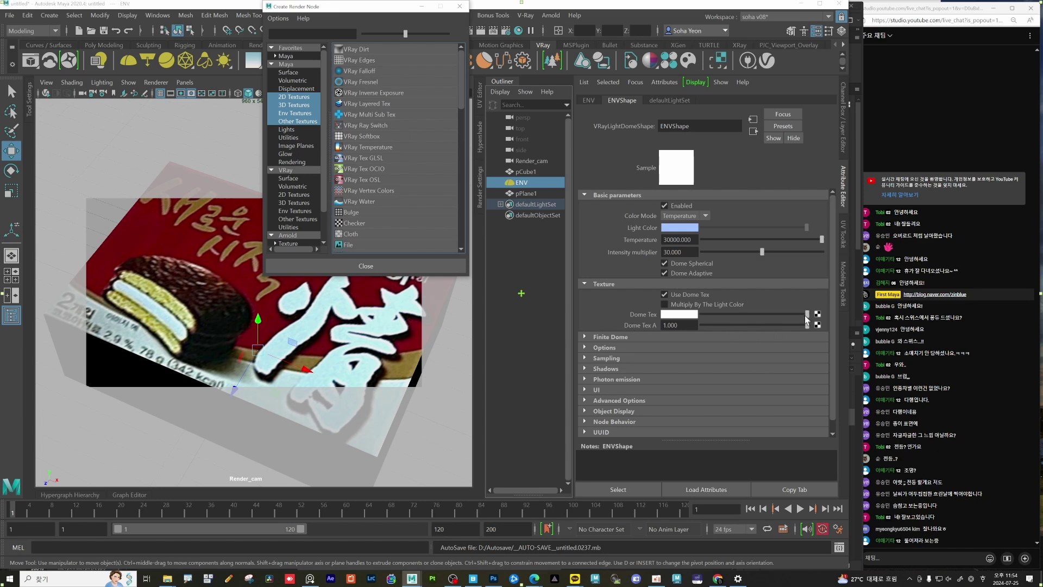
pyautogui.click(351, 248)
pyautogui.click(819, 242)
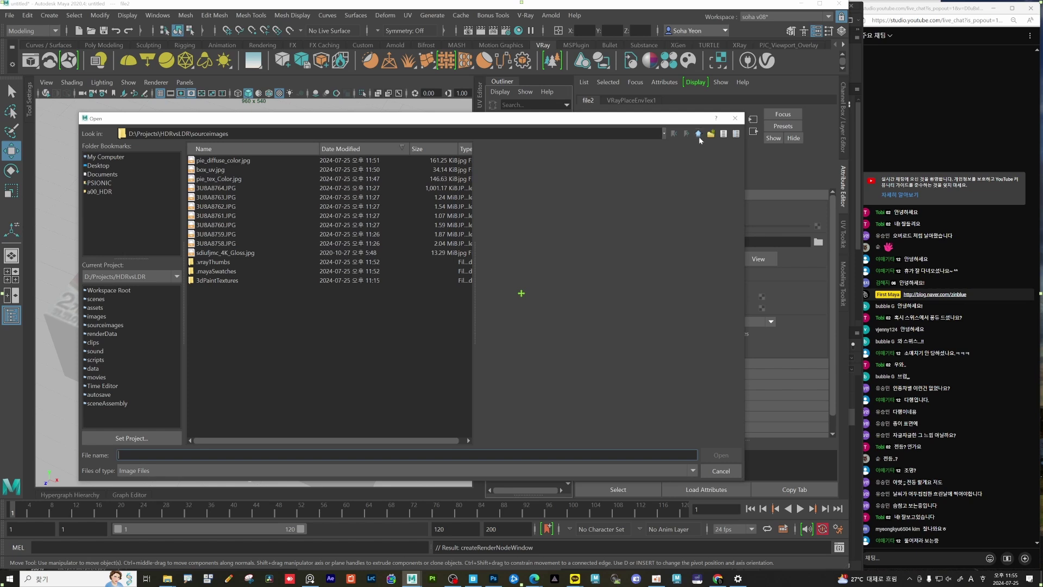
# Step: Load artist_workshop_4k.hdr from D:\Projects\a00_HDR\Interior as the dome texture image
pyautogui.click(699, 134)
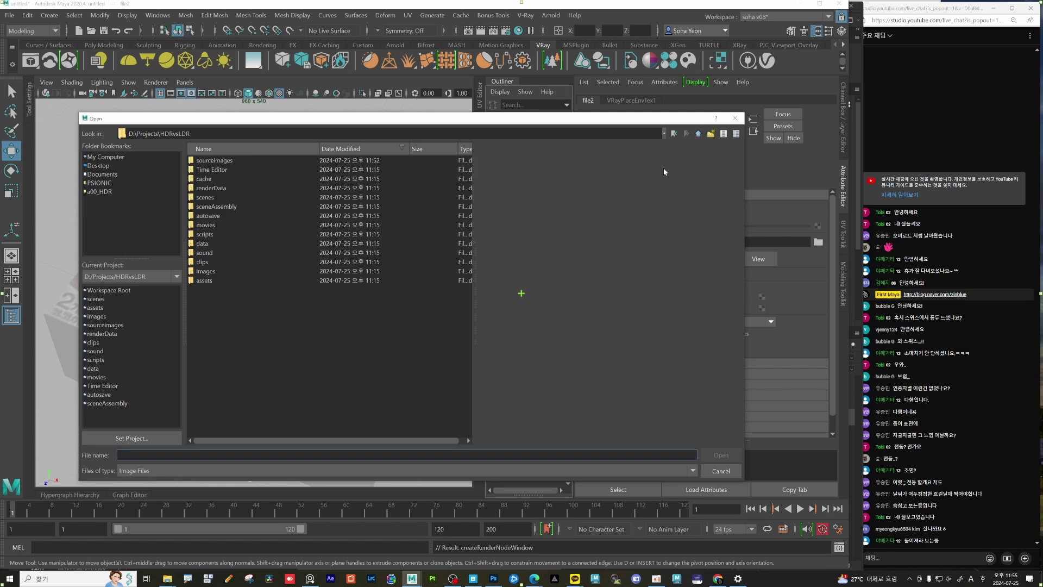
pyautogui.click(698, 134)
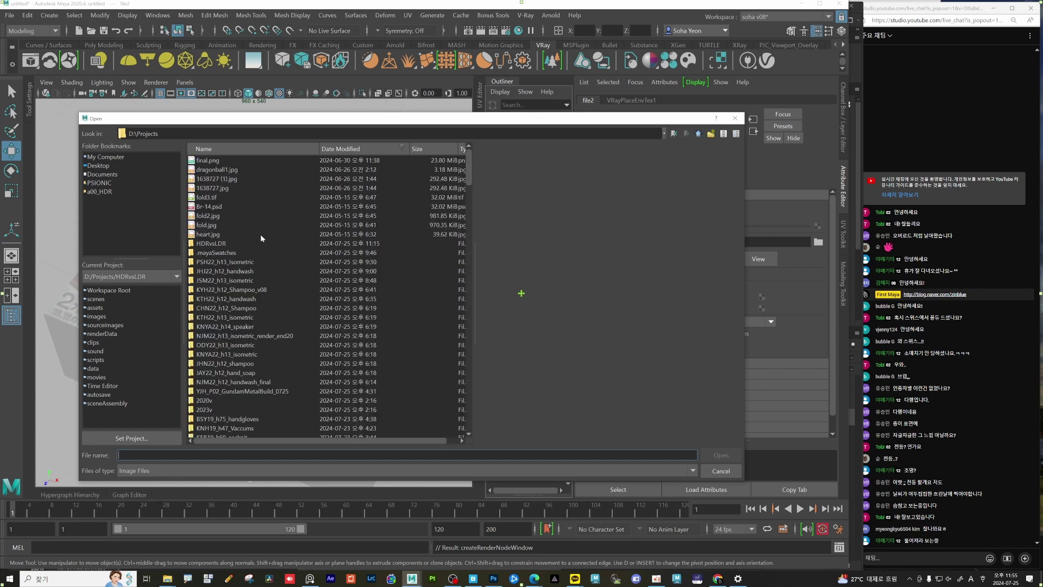
pyautogui.click(244, 149)
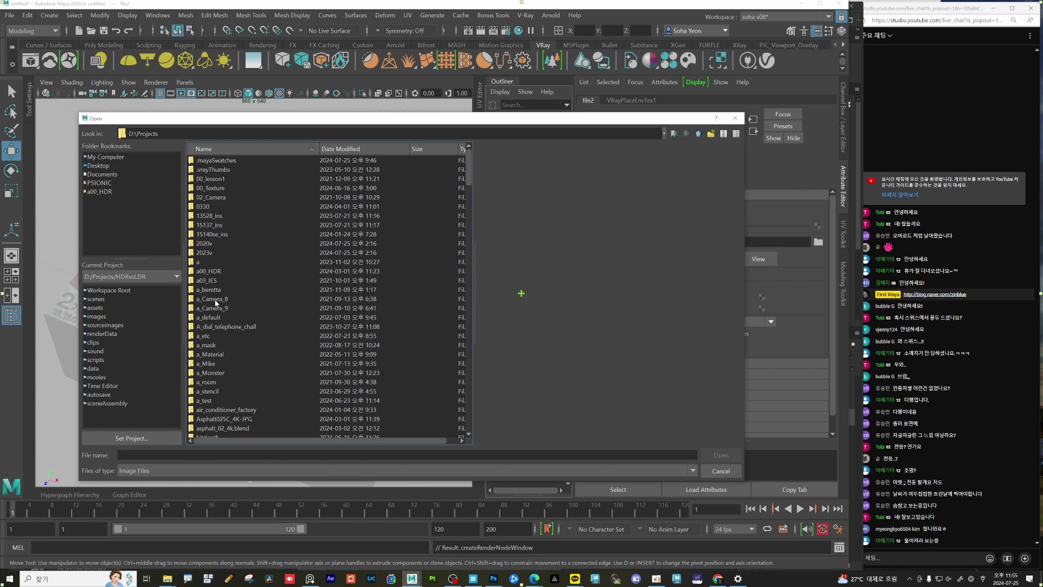
pyautogui.doubleClick(213, 274)
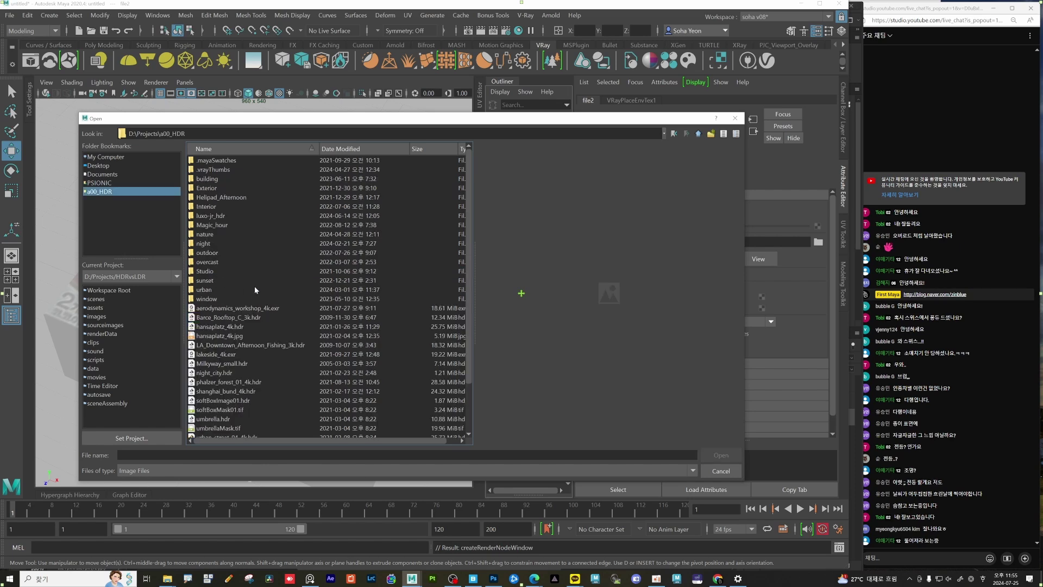
pyautogui.doubleClick(207, 206)
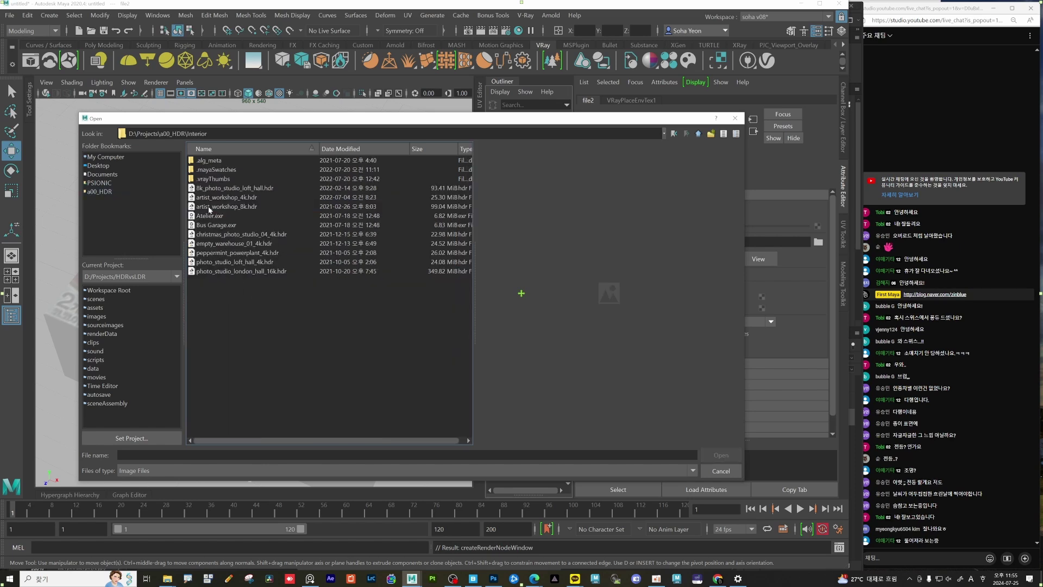
pyautogui.click(236, 199)
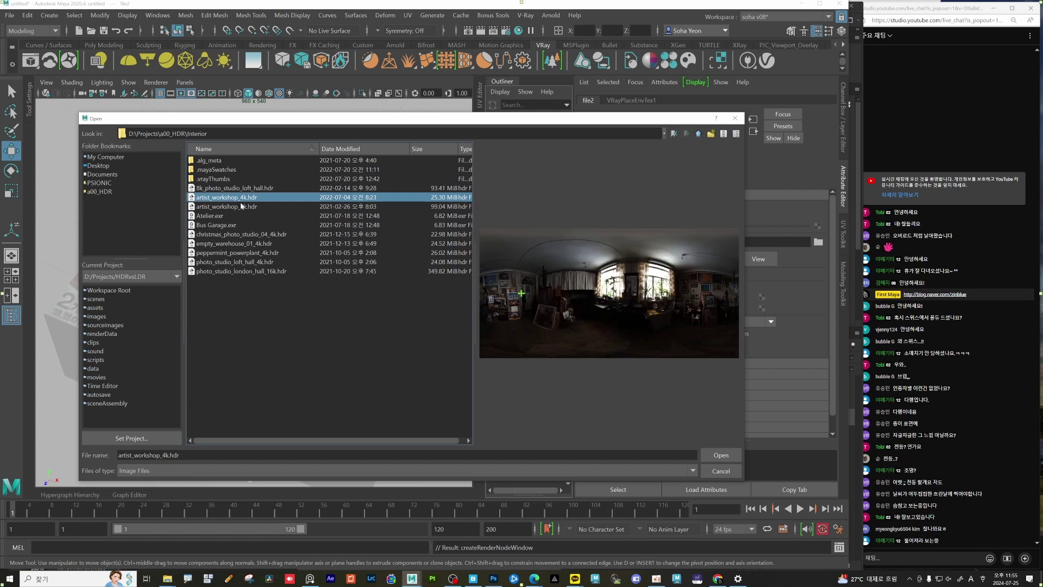
pyautogui.click(721, 454)
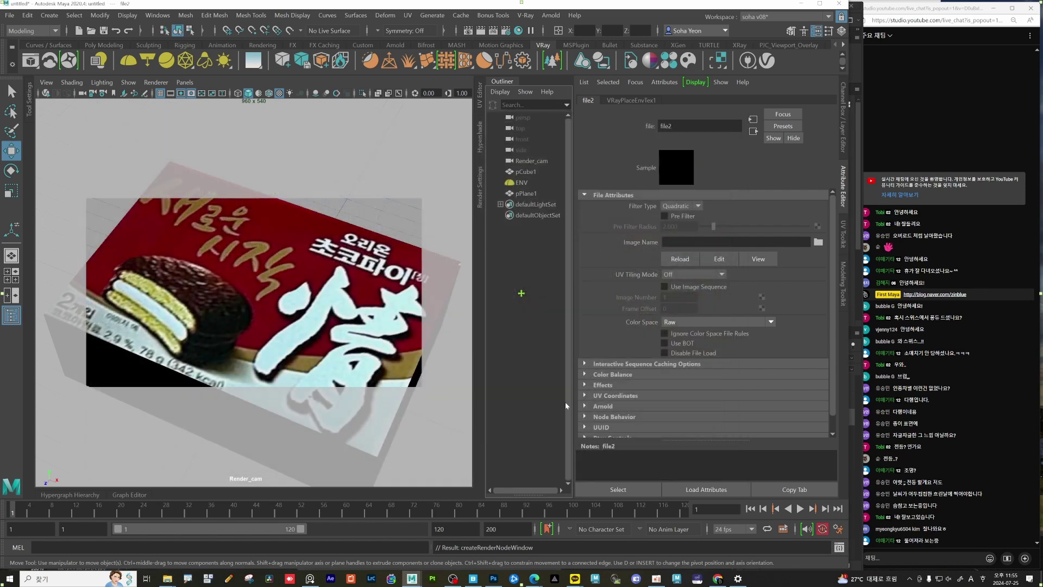
# Step: Open the V-Ray Frame Buffer, hide its render history and check the cameras available for interactive rendering
pyautogui.click(375, 278)
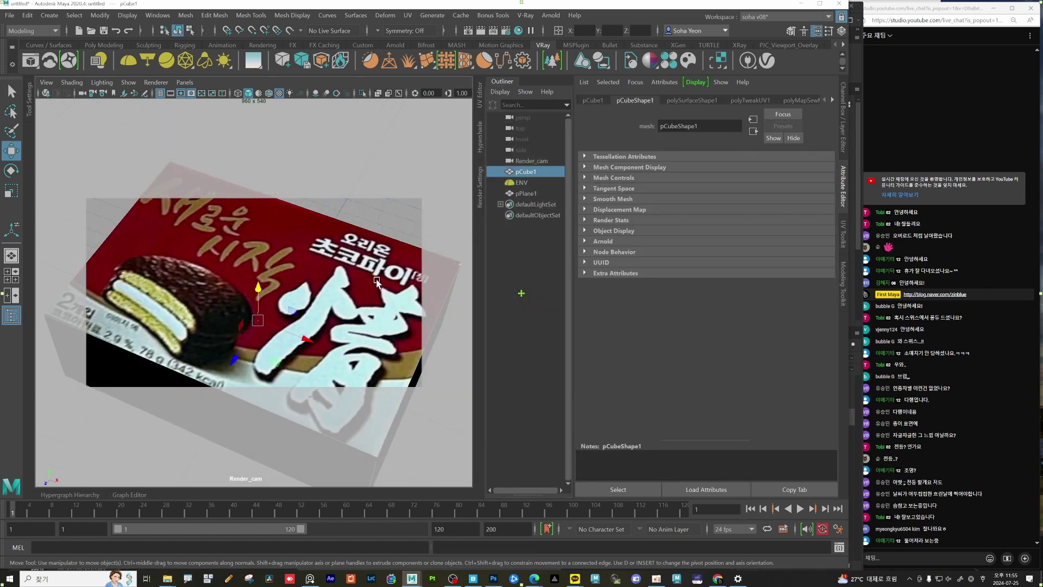
pyautogui.hotkey('shift', 'F1')
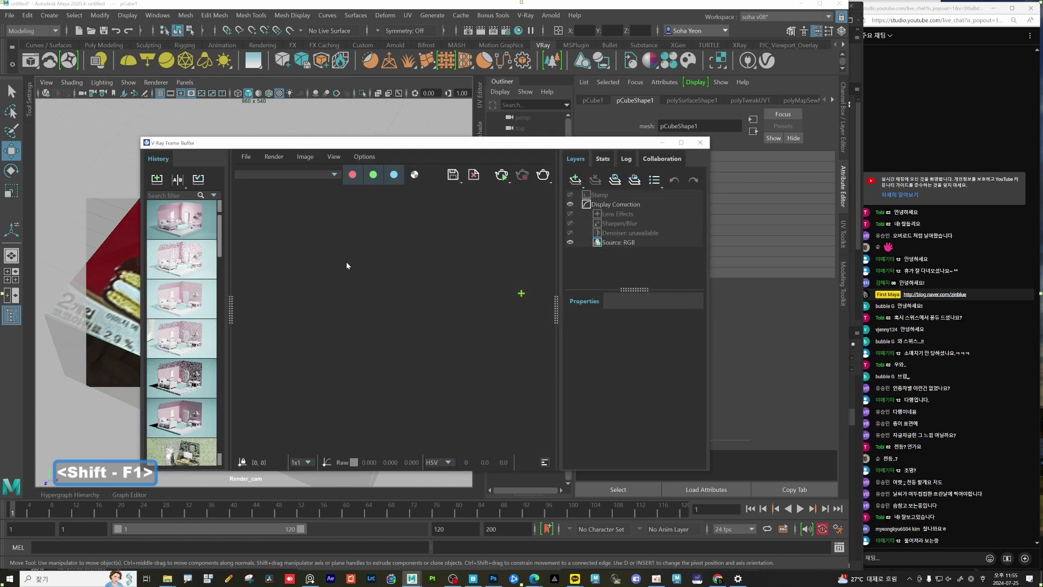
pyautogui.press('h')
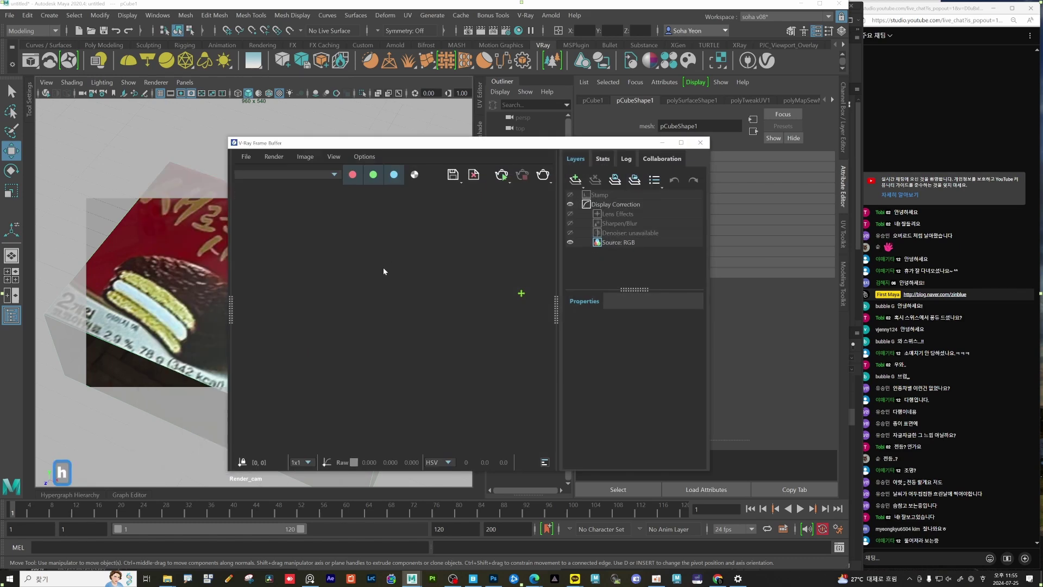
pyautogui.click(509, 182)
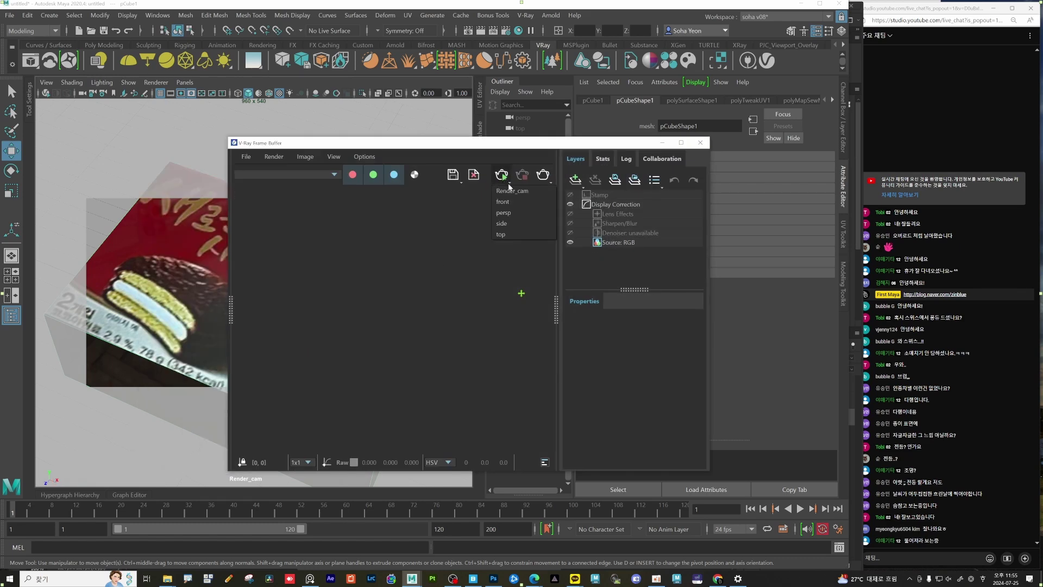
pyautogui.click(379, 141)
# Step: Save the scene as a Maya ASCII file named reflection in the project's scenes folder
pyautogui.press('q')
pyautogui.hotkey('ctrl', 'shift', 's')
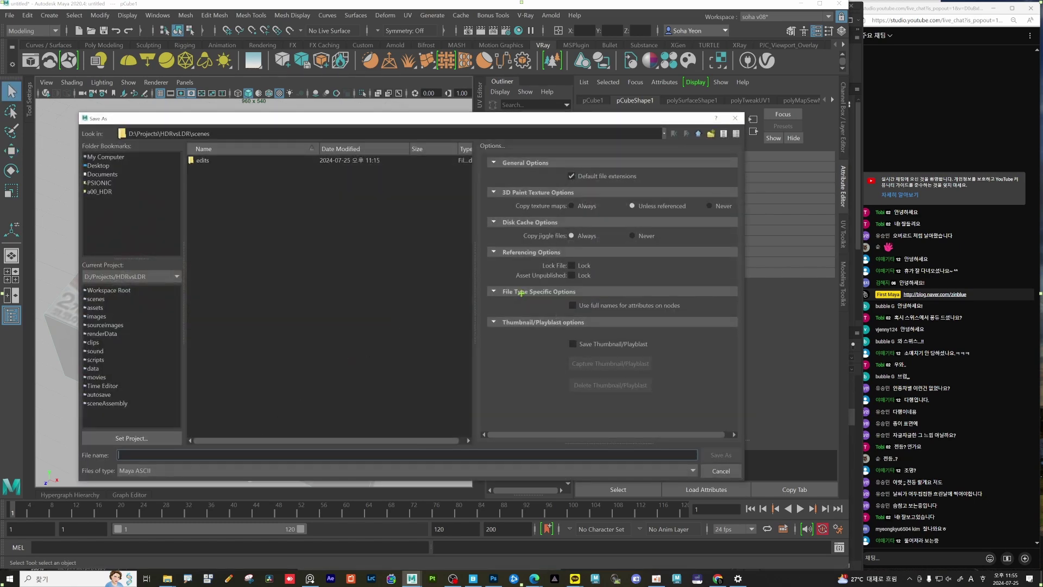
pyautogui.write('ref')
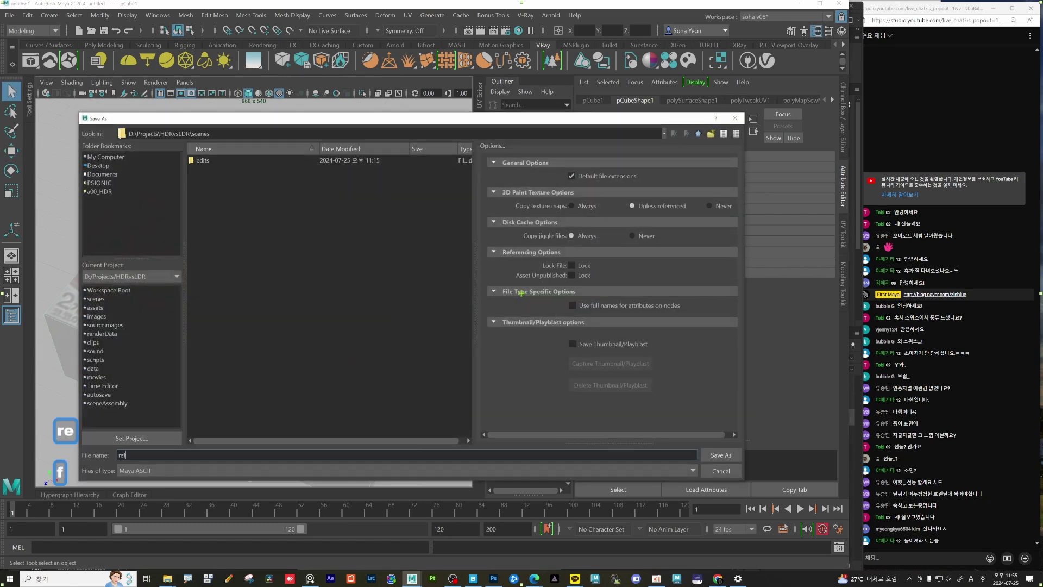
pyautogui.write('lection')
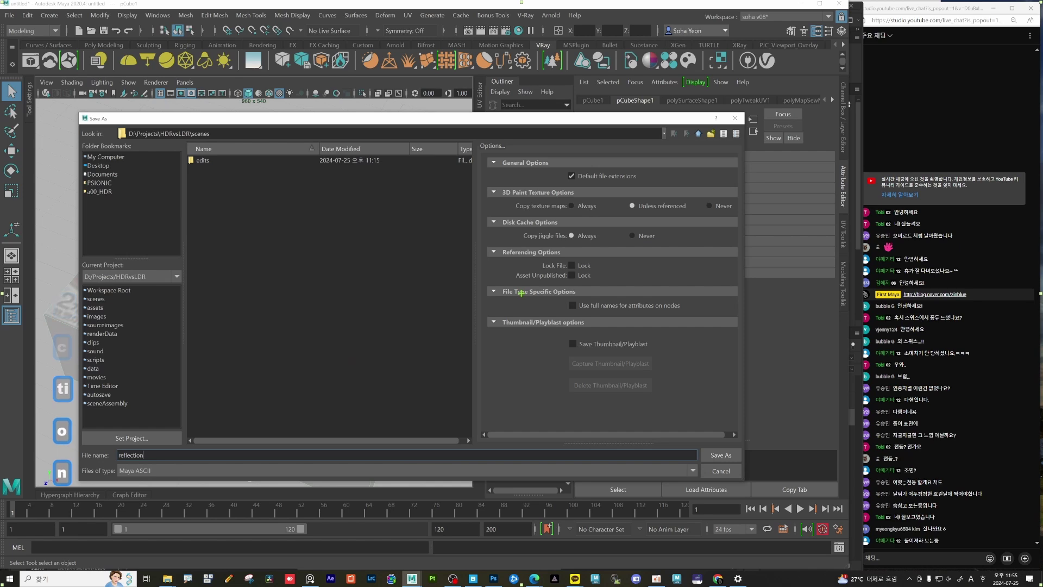
pyautogui.press('Return')
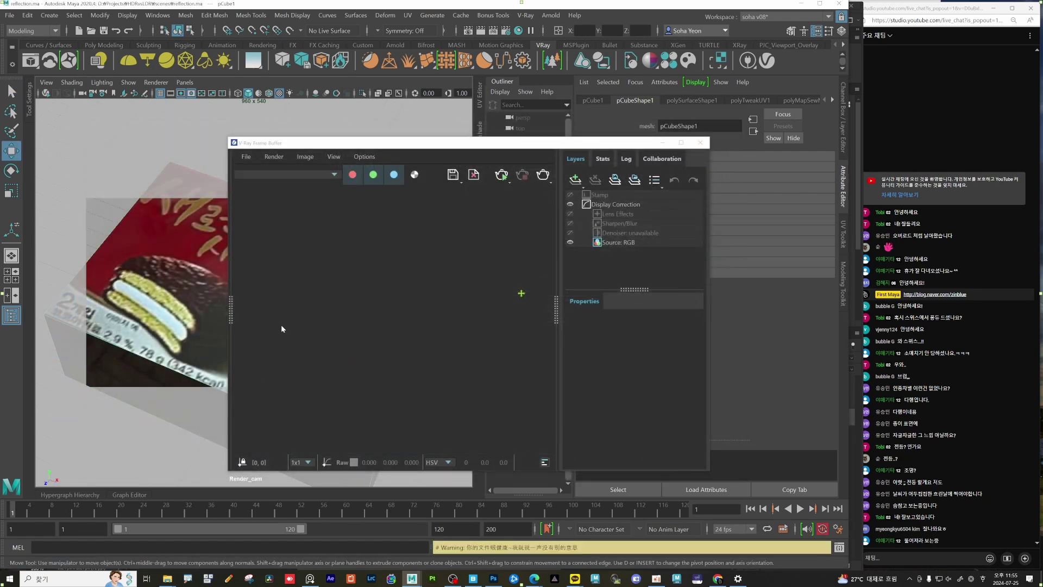
# Step: Start an interactive V-Ray render and turn off Specify focus and Enable Depth of field for Render_cam
pyautogui.click(502, 175)
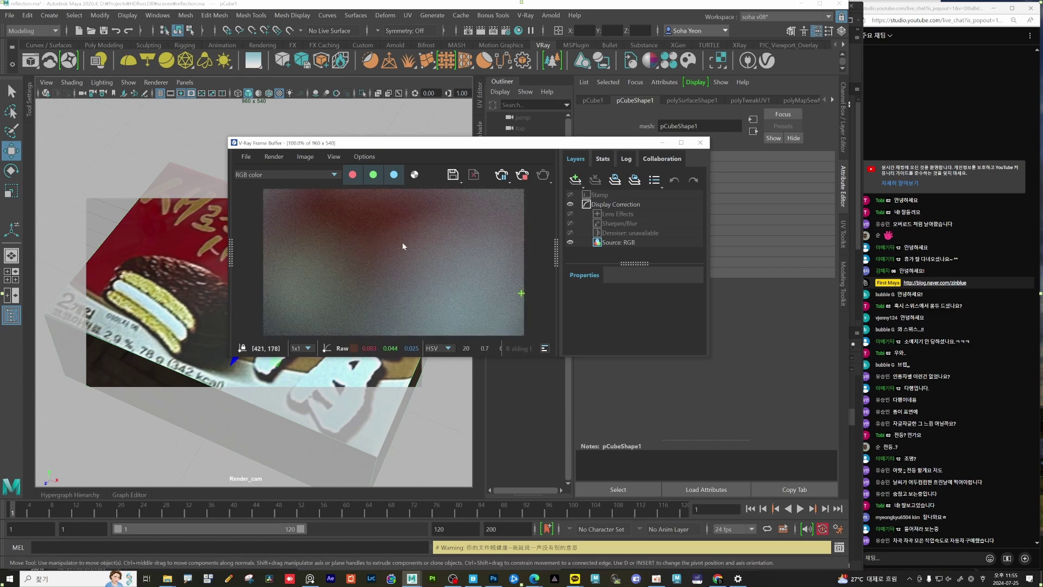
pyautogui.moveTo(495, 149); pyautogui.dragTo(348, 276)
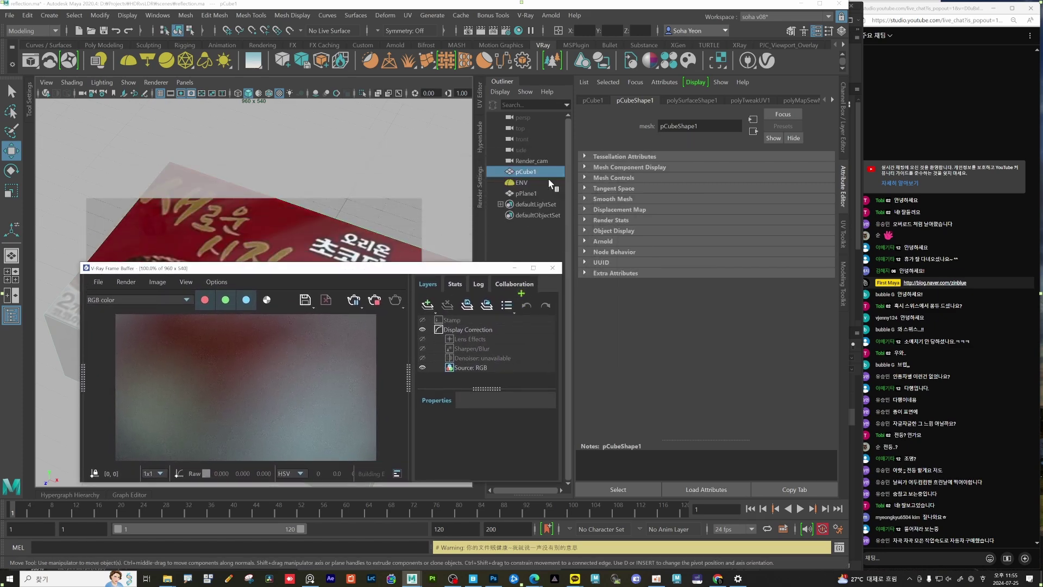
pyautogui.click(531, 161)
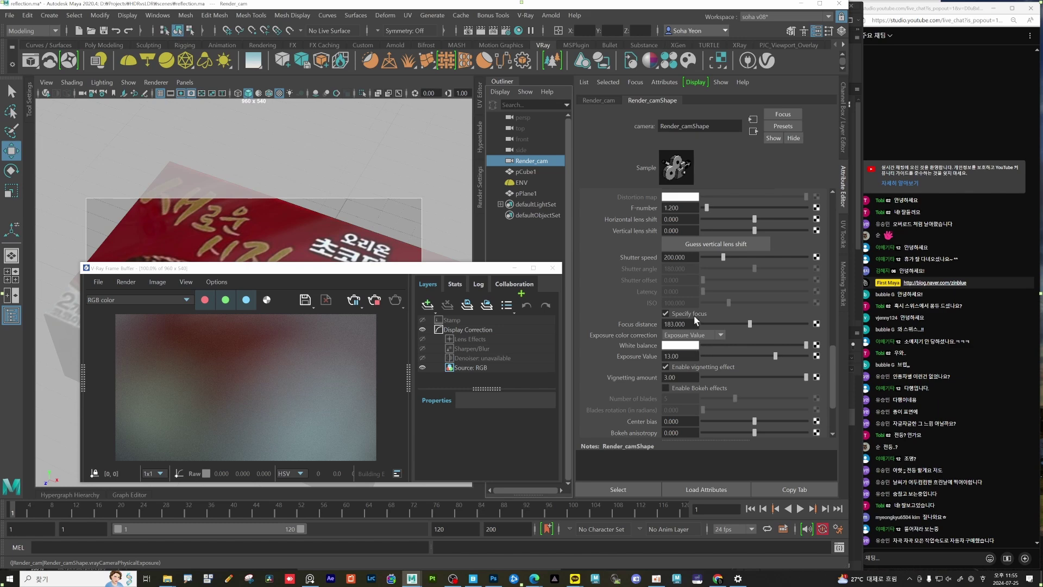
pyautogui.click(693, 314)
pyautogui.scroll(-1, 716, 402)
pyautogui.scroll(-1, 712, 399)
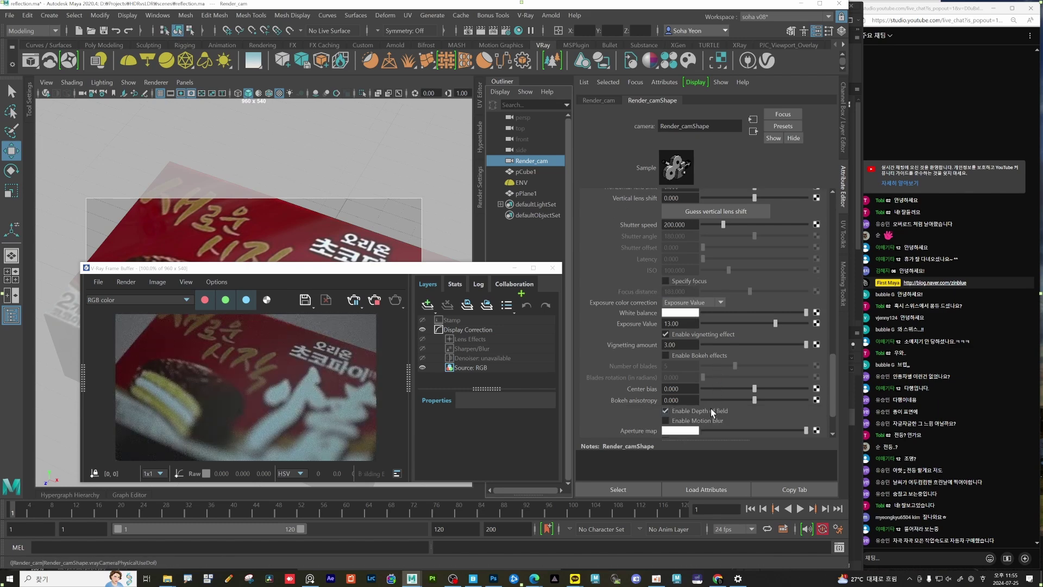
pyautogui.click(665, 410)
pyautogui.moveTo(228, 268); pyautogui.dragTo(327, 200)
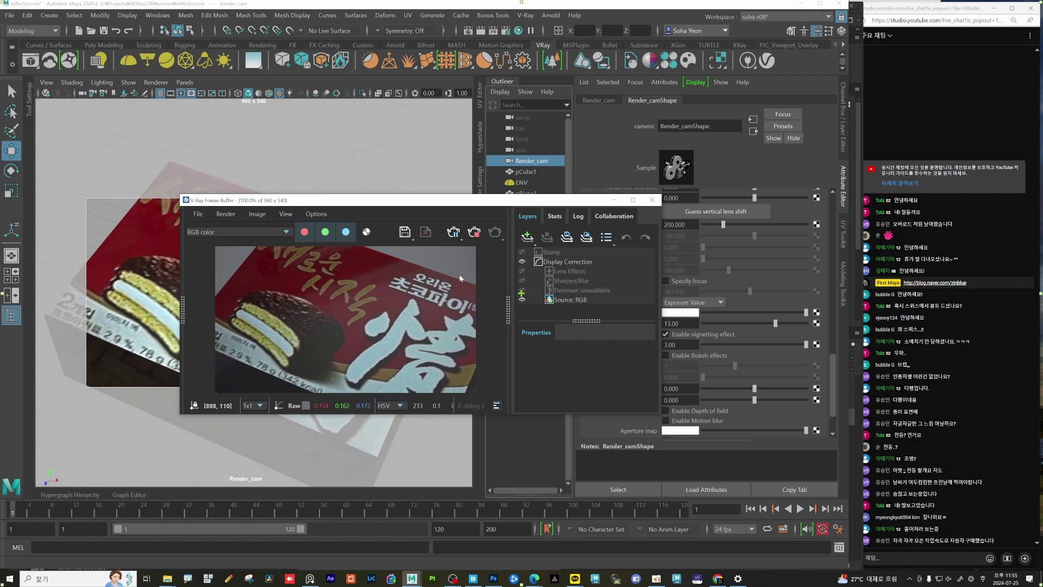
# Step: Lower Render_cam's Exposure Value to 11.27 to brighten the interactive render
pyautogui.moveTo(391, 201); pyautogui.dragTo(284, 266)
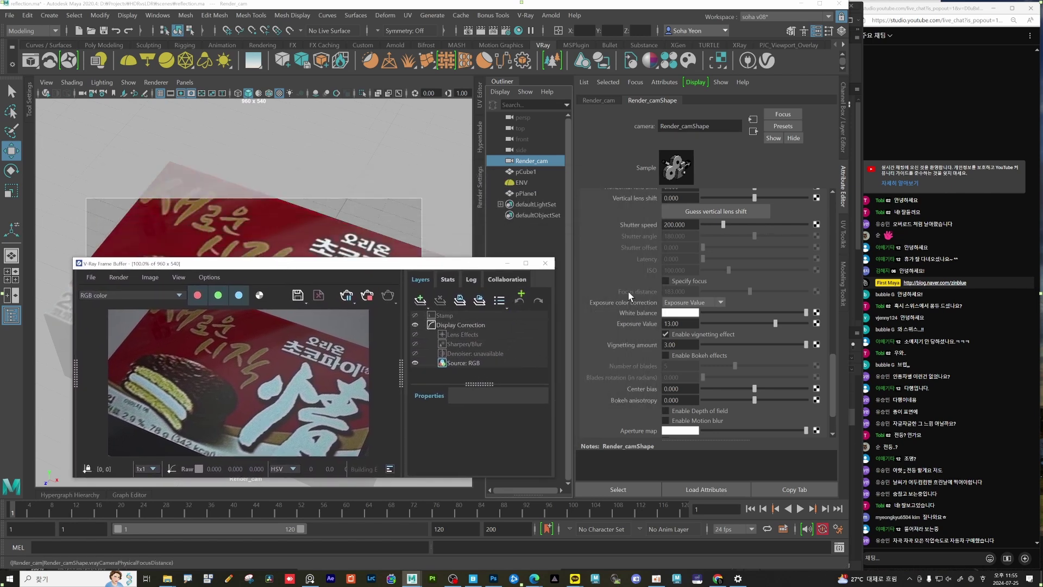
pyautogui.scroll(2, 728, 330)
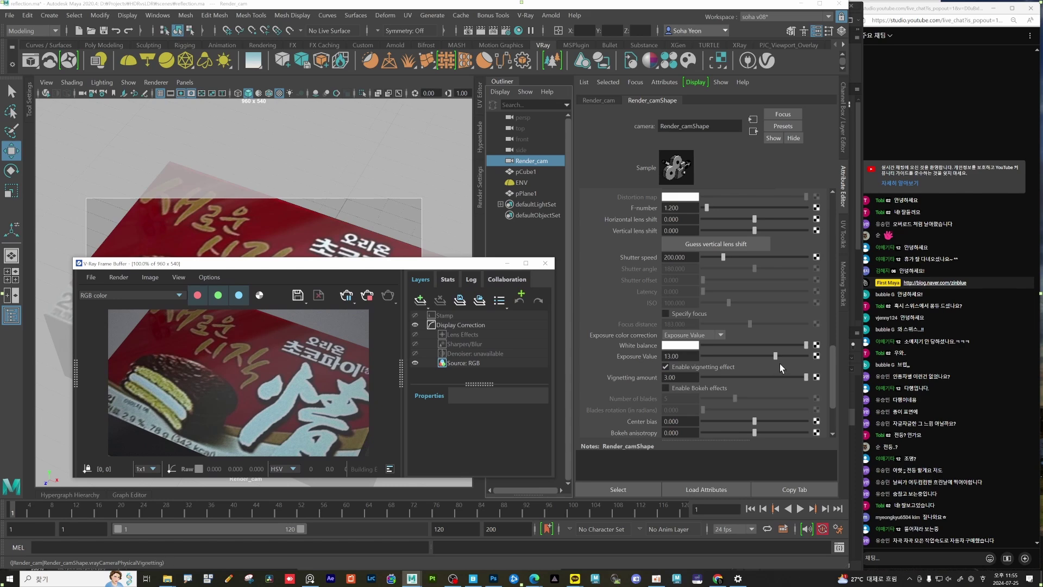
pyautogui.moveTo(775, 357); pyautogui.dragTo(769, 356)
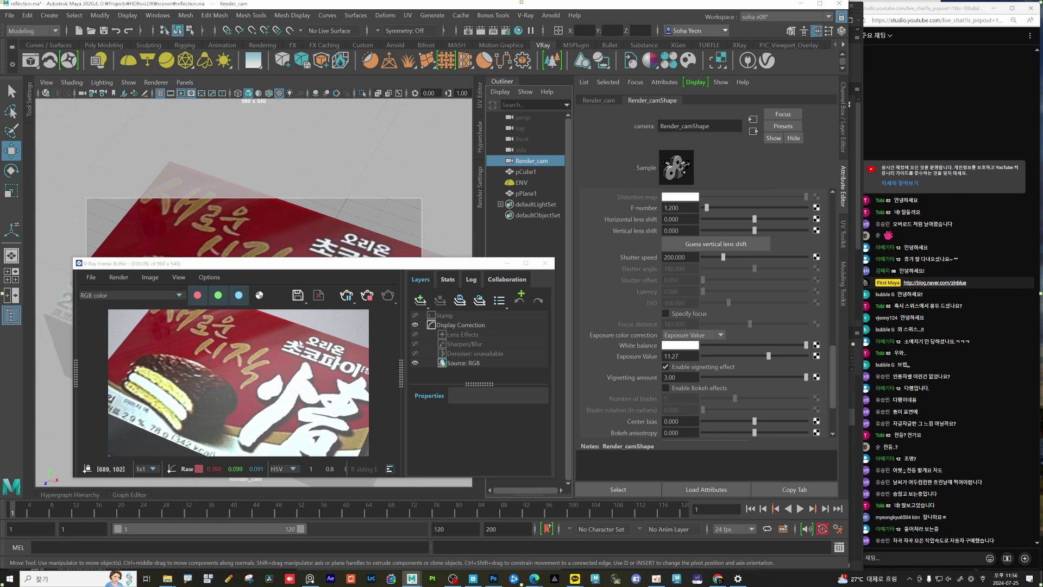
# Step: Examine the ENV light's HDR file texture and the horizontal rotation setting of its spherical placement
pyautogui.click(519, 183)
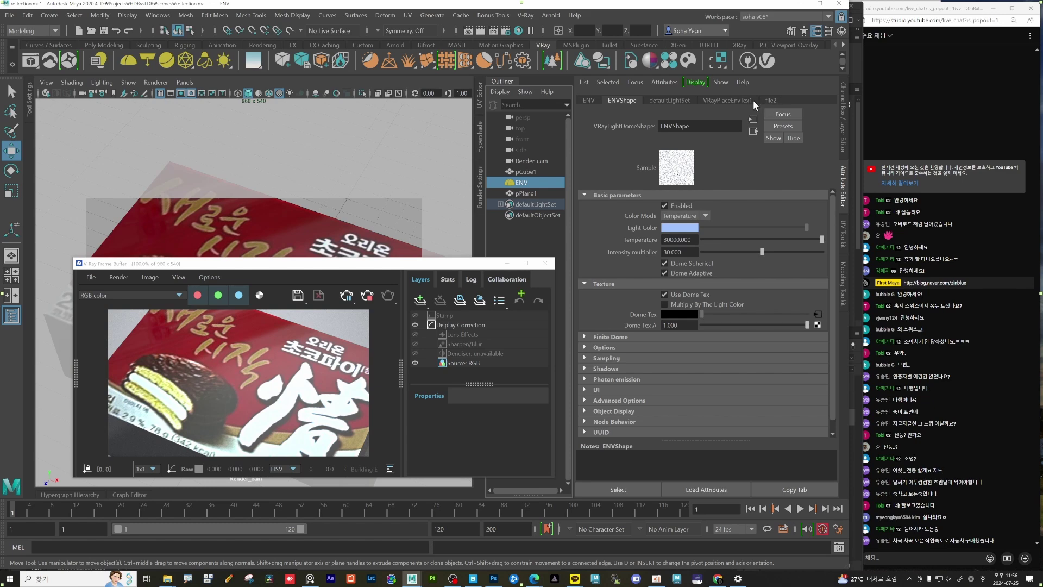
pyautogui.click(813, 310)
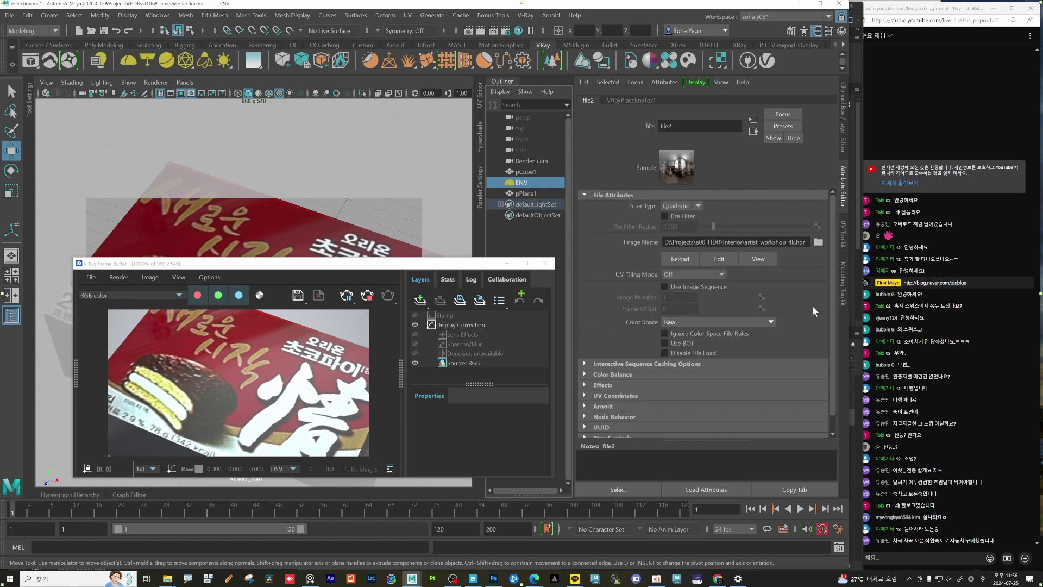
pyautogui.click(634, 101)
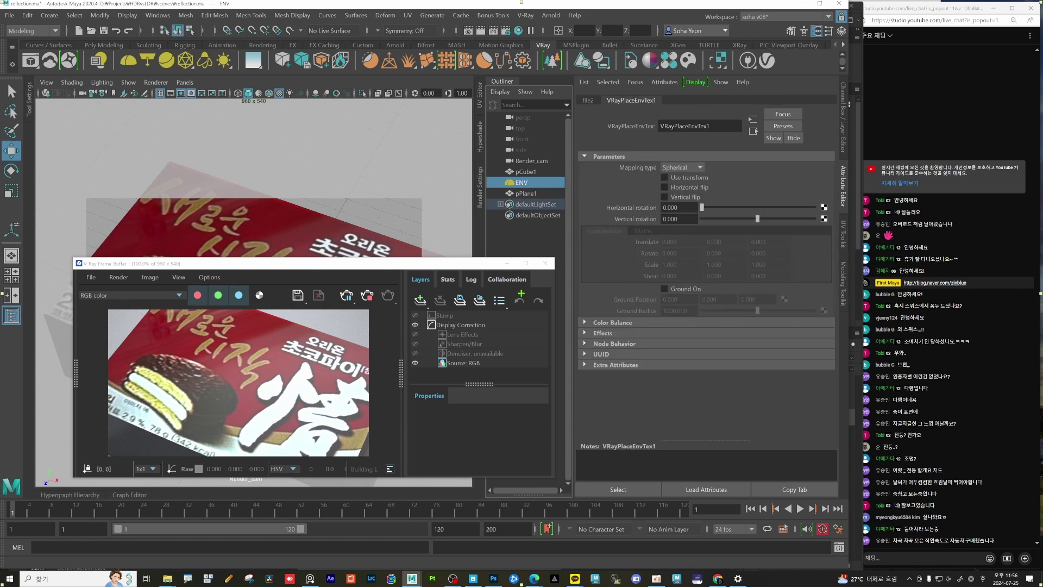
pyautogui.moveTo(702, 206)
pyautogui.mouseDown()
pyautogui.moveTo(739, 211)
pyautogui.moveTo(700, 210)
pyautogui.mouseUp()
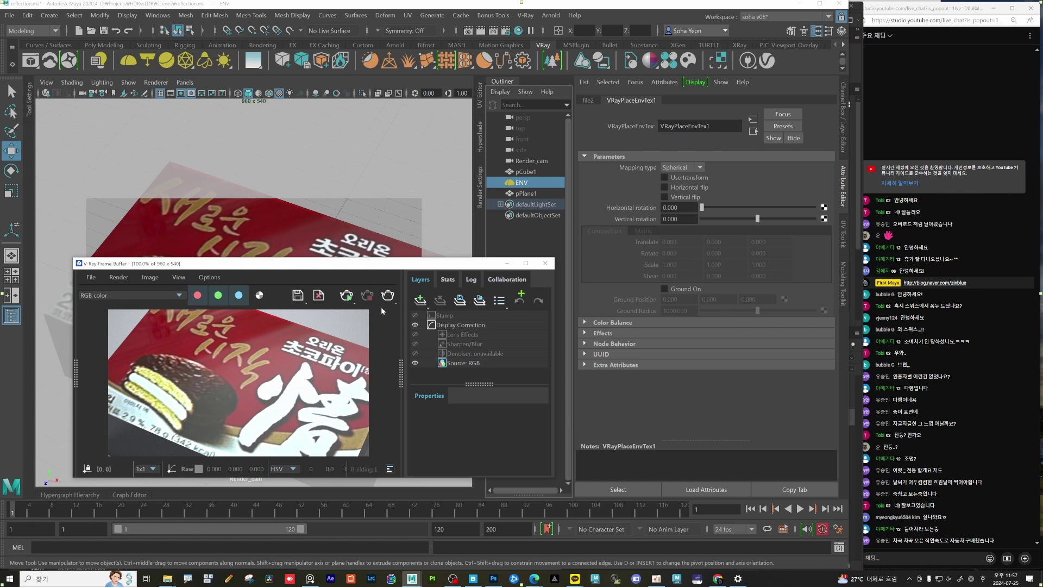
# Step: Save the scene, then minimize the frame buffer and select the box and plane
pyautogui.click(104, 31)
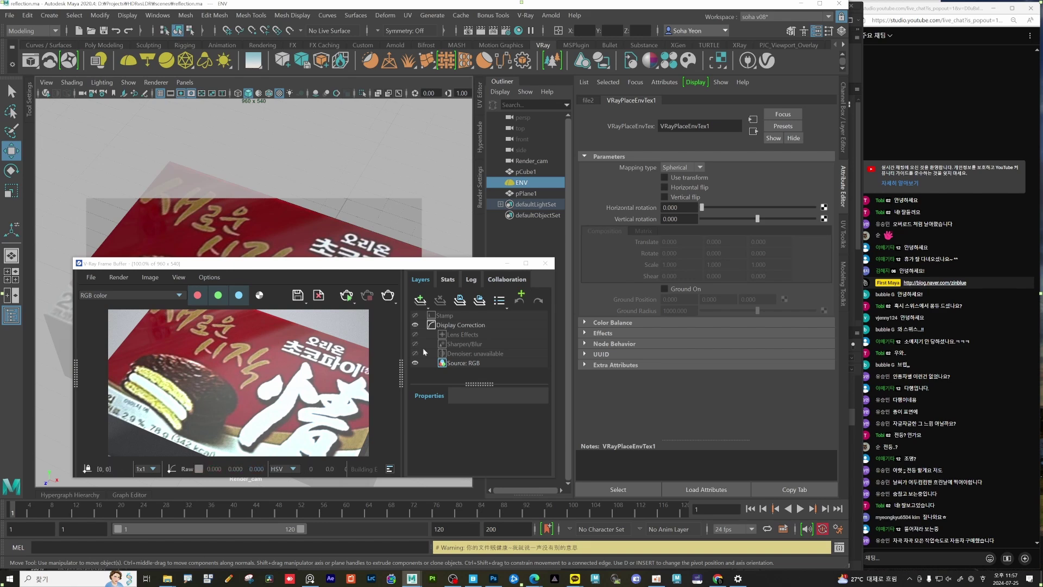
pyautogui.click(509, 263)
pyautogui.click(315, 271)
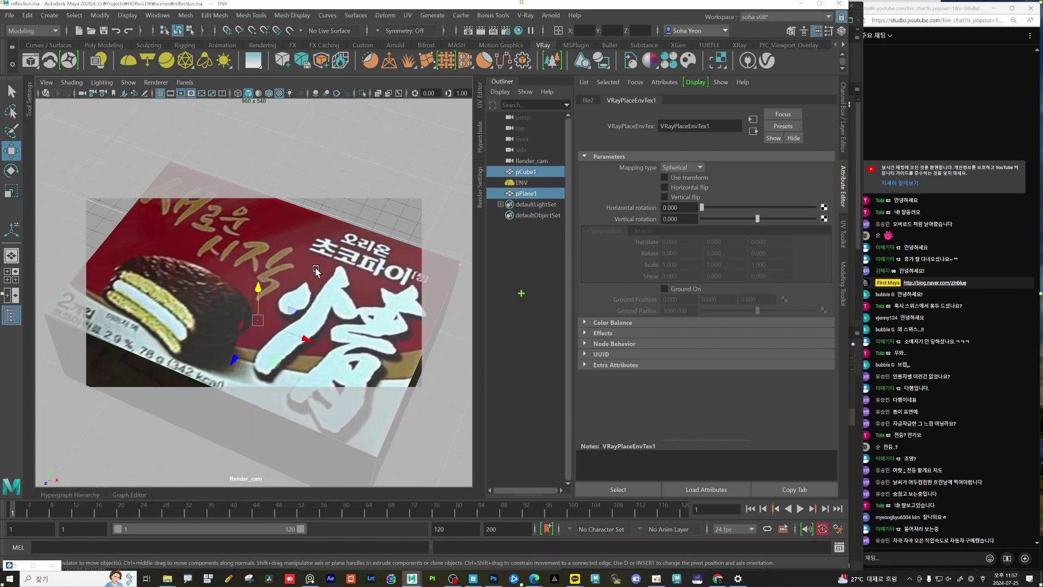
# Step: Switch to the perspective view and set the ENV dome light's intensity multiplier to 1
pyautogui.hotkey('shift', 'alt', 'q')
pyautogui.keyDown('alt'); pyautogui.moveTo(337, 310); pyautogui.dragTo(403, 288); pyautogui.keyUp('alt')
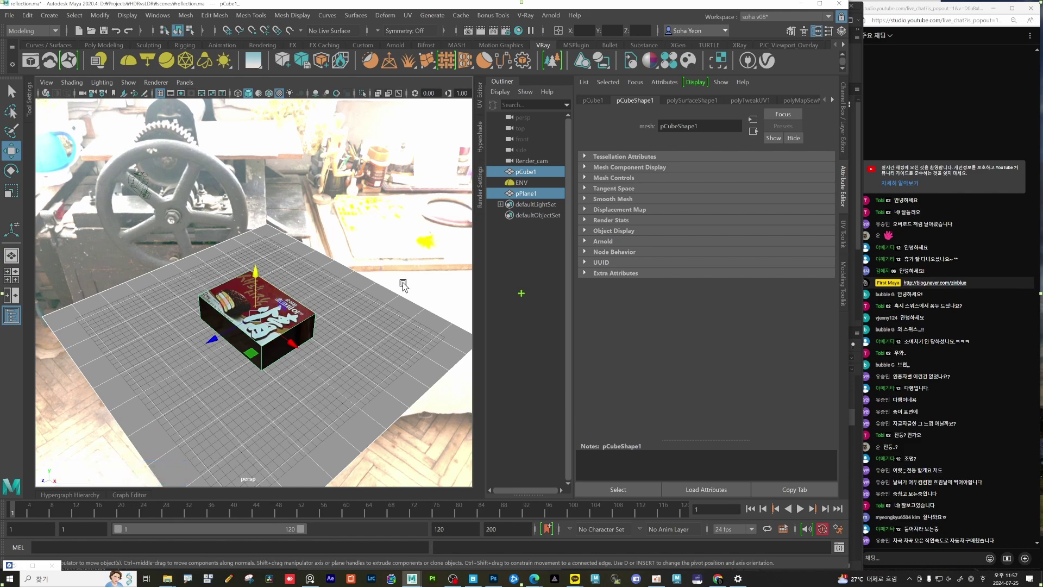
pyautogui.scroll(3, 330, 273)
pyautogui.keyDown('alt'); pyautogui.moveTo(331, 274); pyautogui.dragTo(365, 334); pyautogui.keyUp('alt')
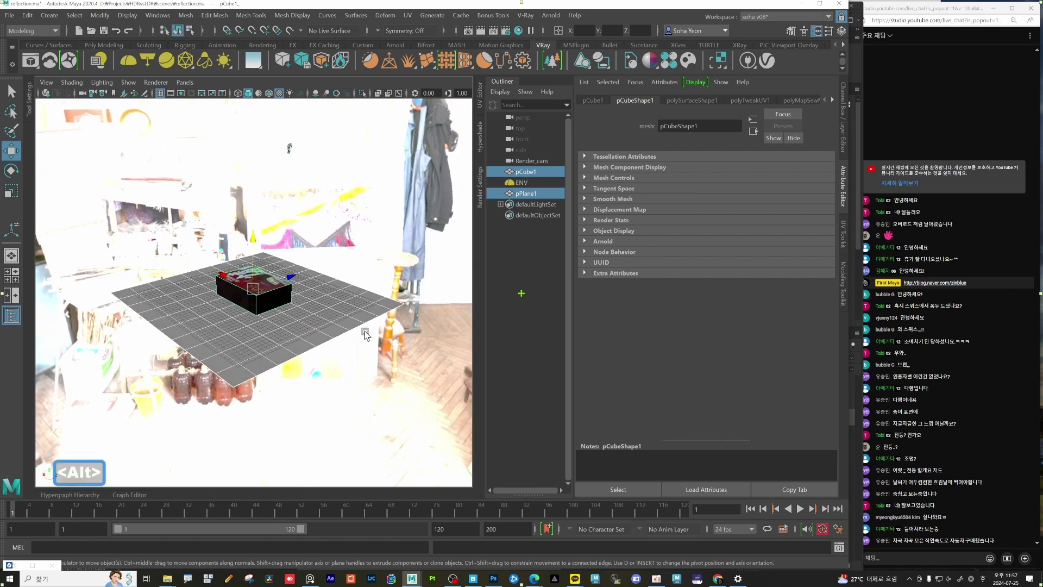
pyautogui.click(397, 380)
pyautogui.press('F4')
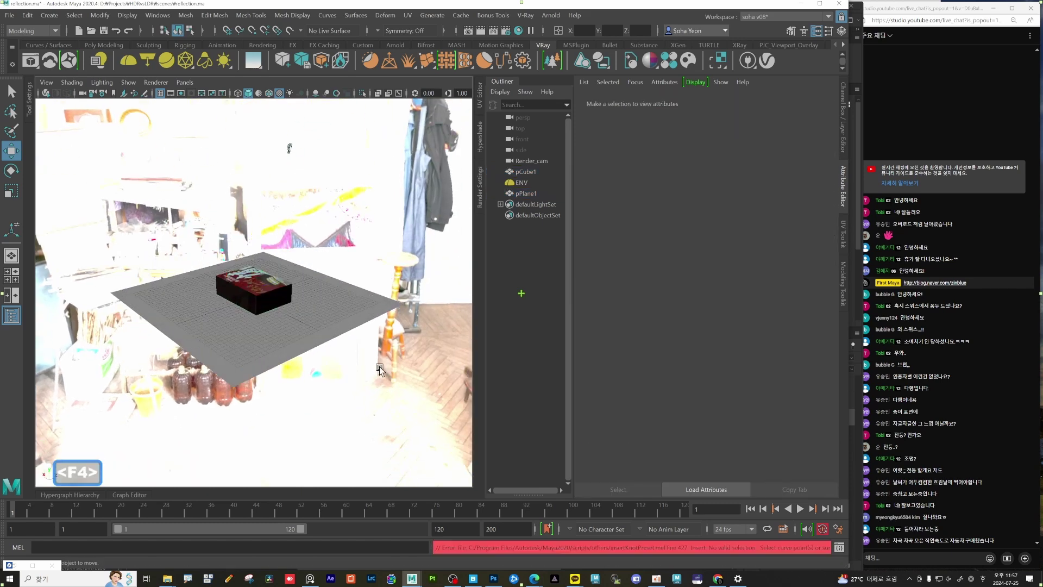
pyautogui.keyDown('alt'); pyautogui.moveTo(340, 339); pyautogui.dragTo(434, 282); pyautogui.keyUp('alt')
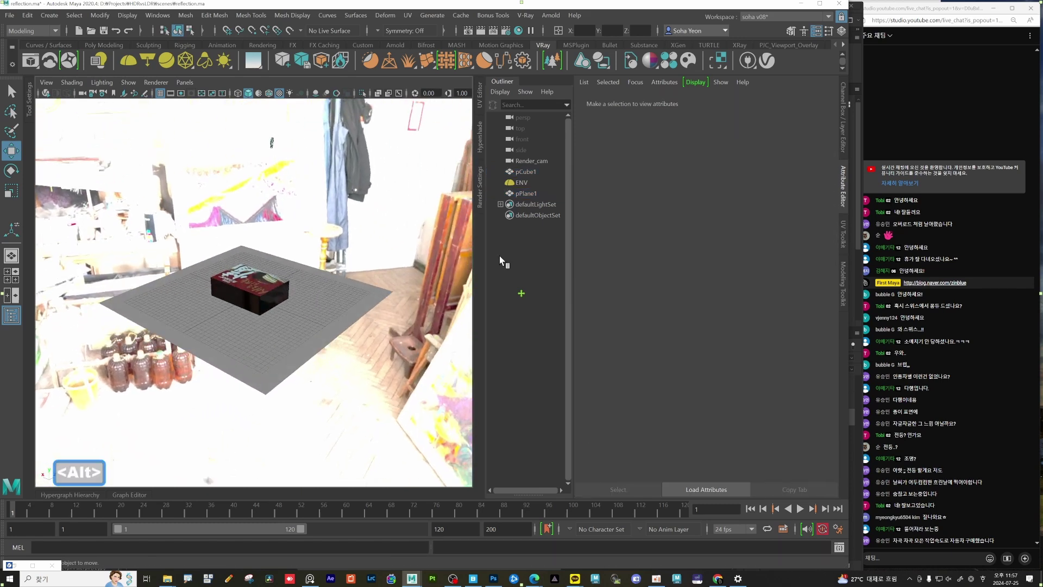
pyautogui.click(522, 182)
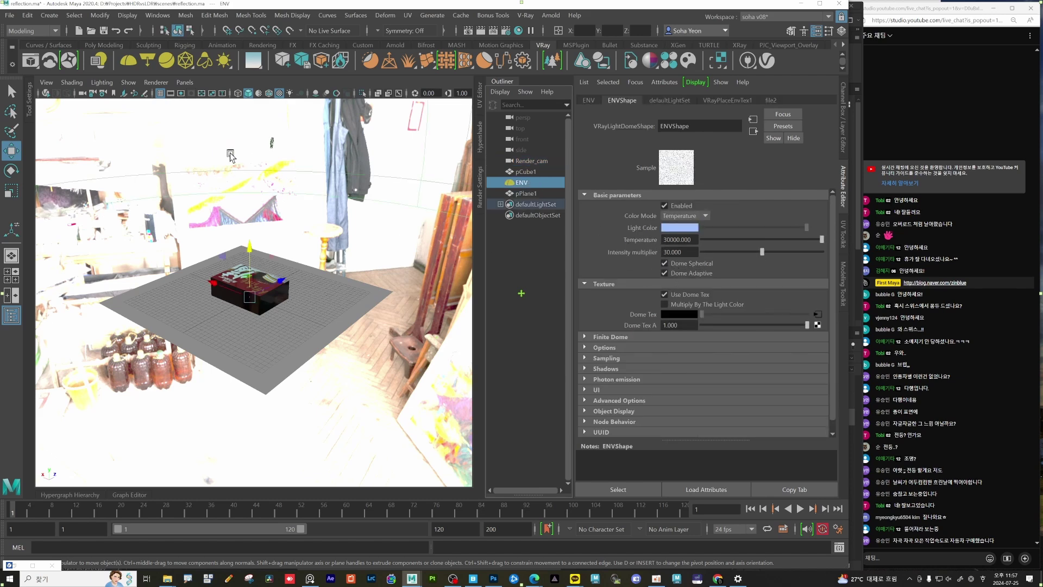
pyautogui.doubleClick(678, 252)
pyautogui.write('1')
pyautogui.press('Return')
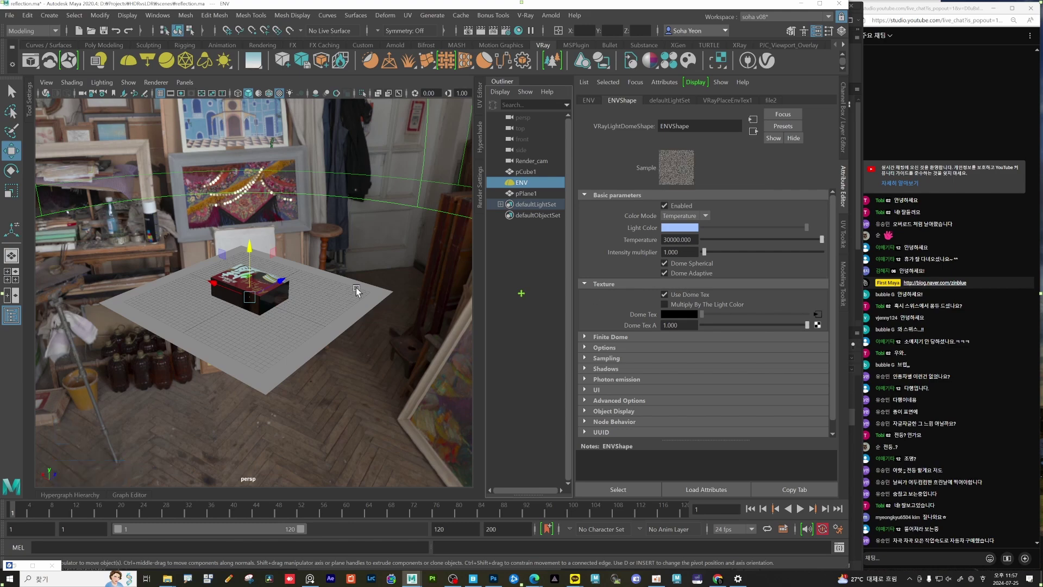
pyautogui.keyDown('alt'); pyautogui.moveTo(357, 288); pyautogui.dragTo(274, 298); pyautogui.keyUp('alt')
# Step: Bring back the frame buffer and lower Render_cam's Exposure Value to 6.08 to brighten the render
pyautogui.hotkey('shift', 'F1')
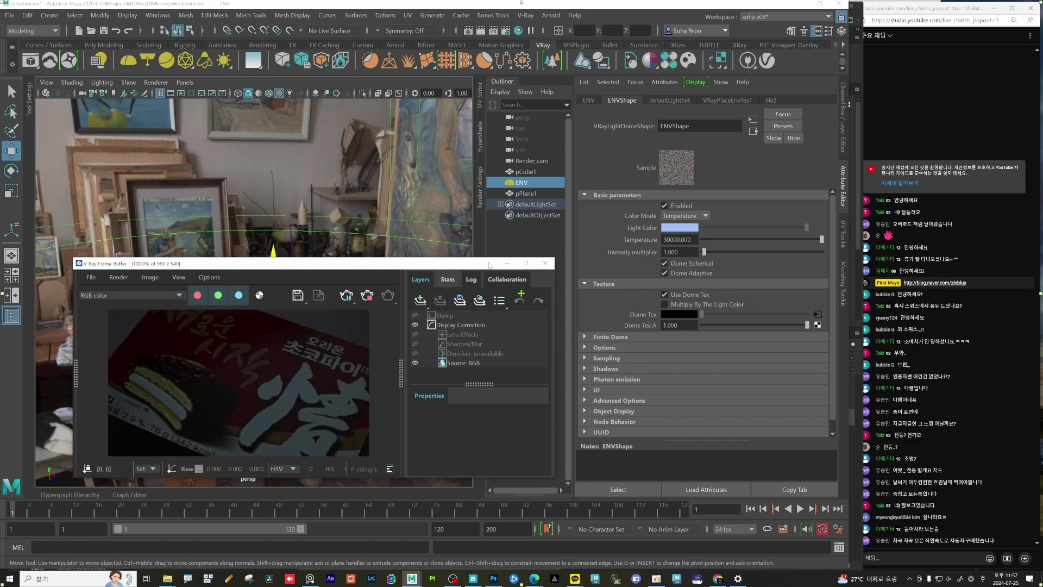
pyautogui.click(525, 161)
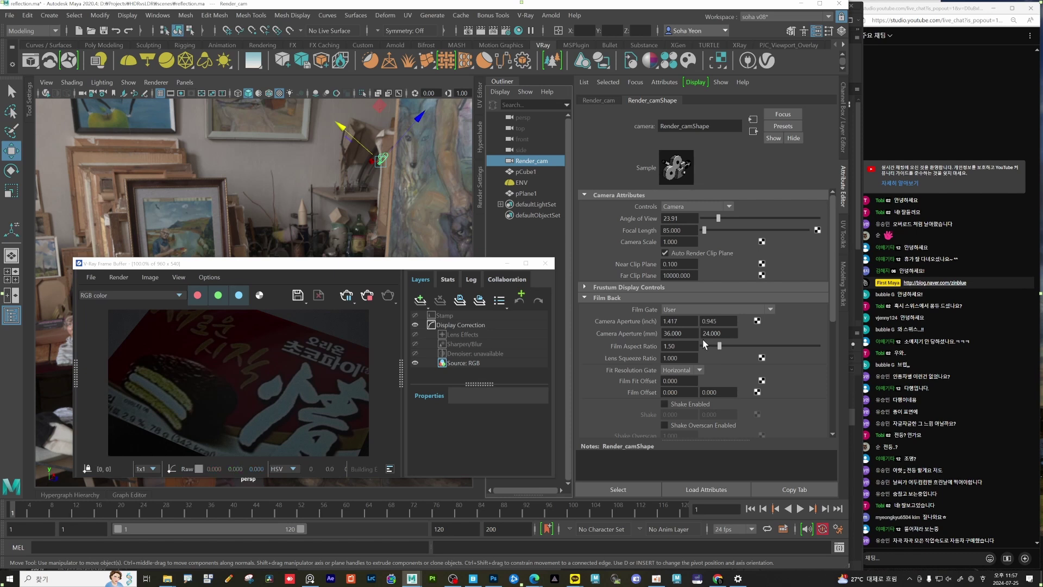
pyautogui.scroll(-3, 692, 334)
pyautogui.scroll(-3, 569, 206)
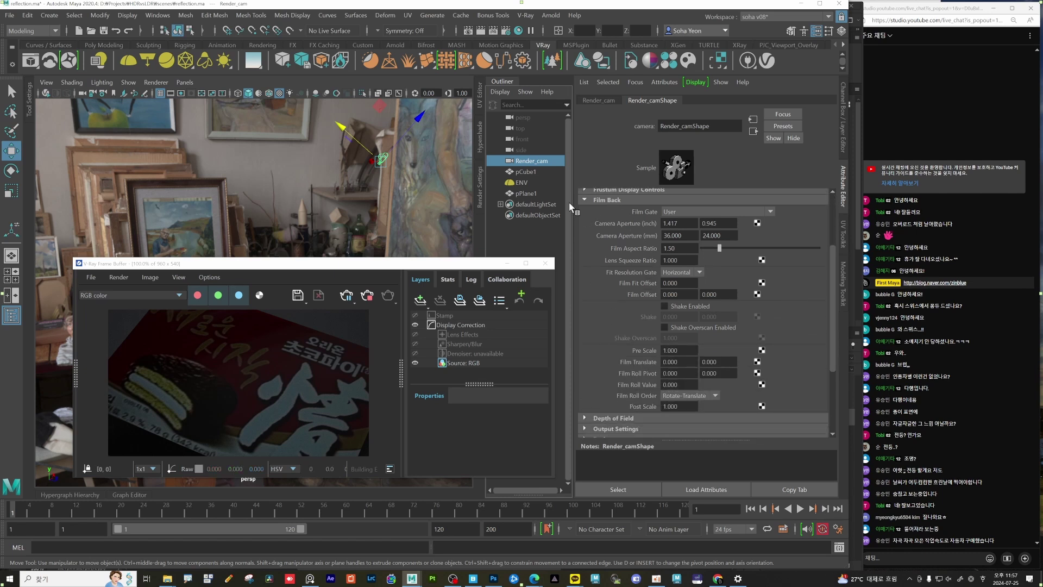
pyautogui.scroll(-5, 640, 418)
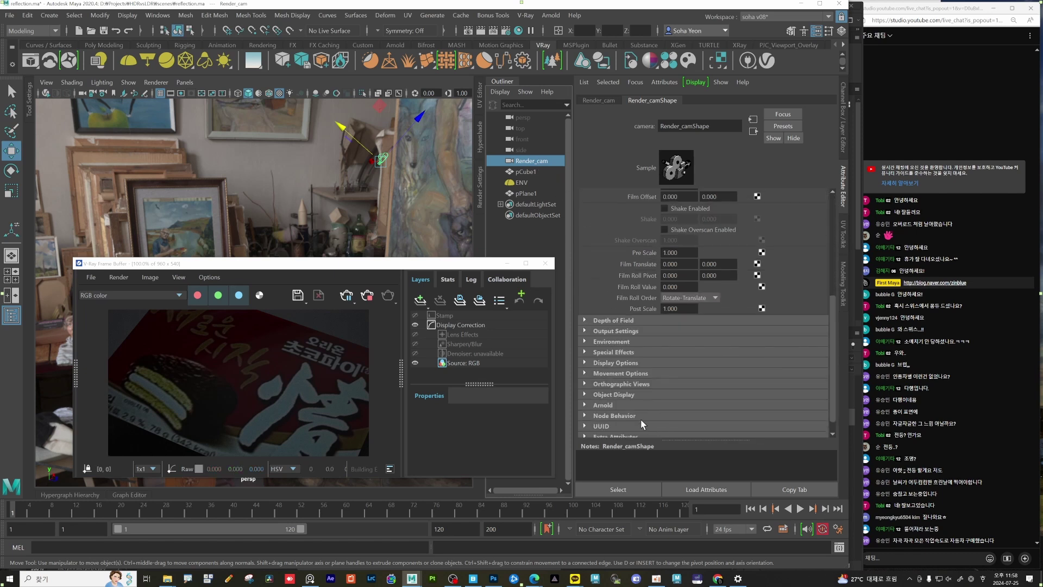
pyautogui.click(644, 426)
pyautogui.scroll(-10, 706, 374)
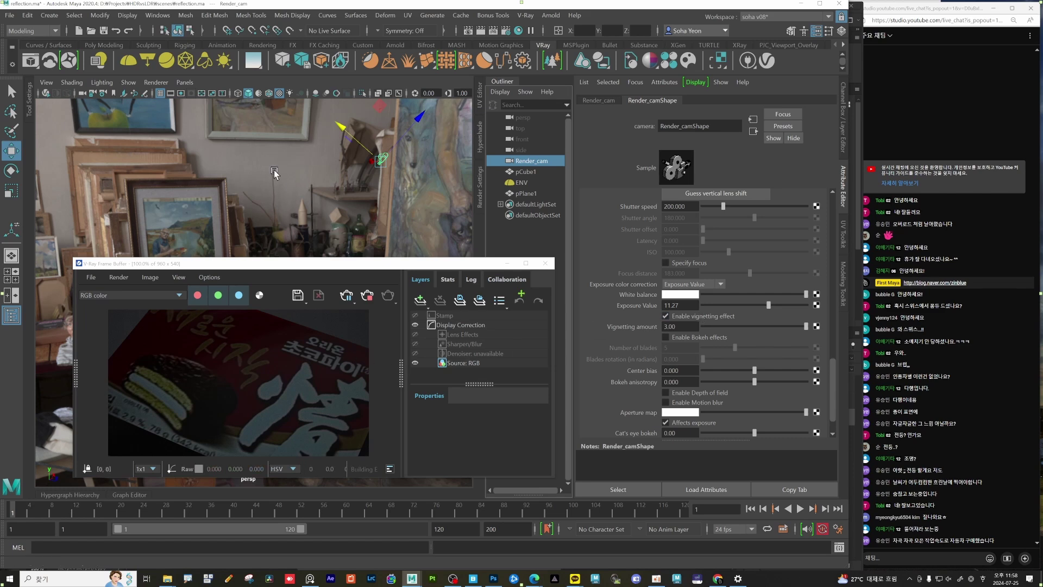
pyautogui.moveTo(764, 308); pyautogui.dragTo(751, 311)
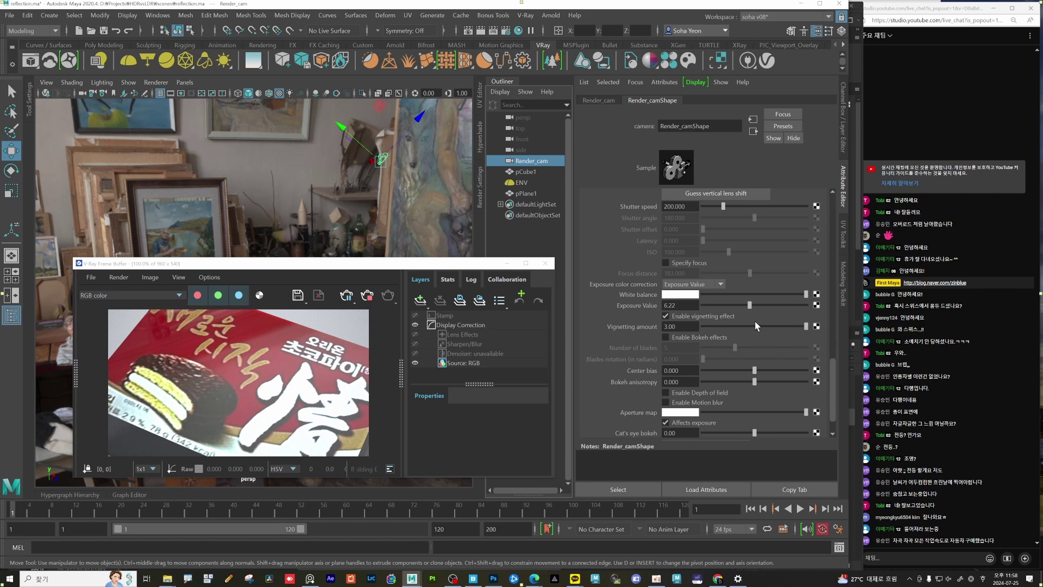
pyautogui.moveTo(746, 310); pyautogui.dragTo(749, 309)
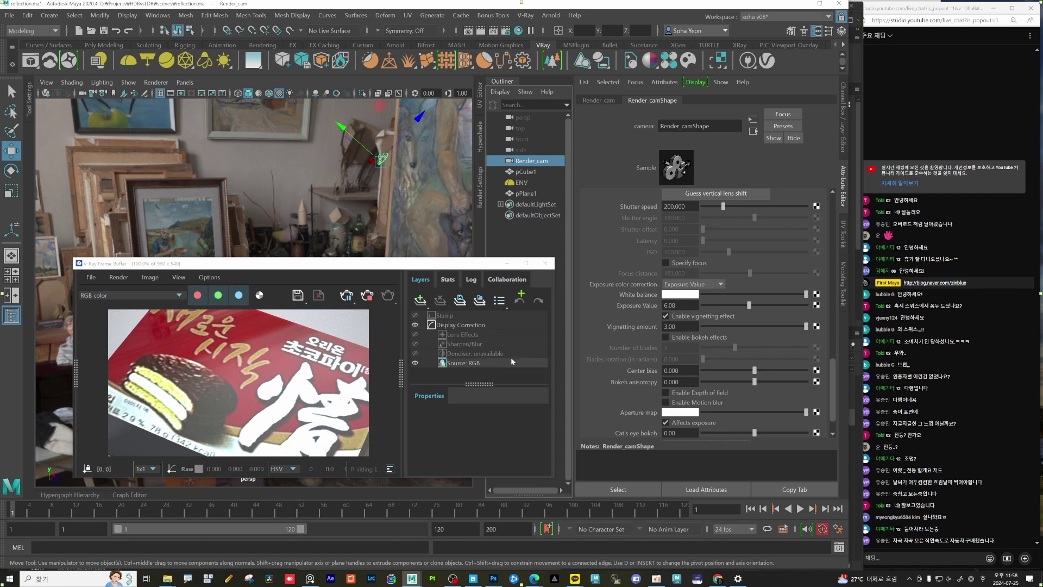
# Step: Minimize the frame buffer and examine the box and ground plane against the HDR surroundings in the perspective view
pyautogui.click(511, 264)
pyautogui.keyDown('alt'); pyautogui.moveTo(345, 301); pyautogui.dragTo(282, 341); pyautogui.keyUp('alt')
pyautogui.keyDown('alt'); pyautogui.moveTo(282, 341); pyautogui.dragTo(278, 345, button='right'); pyautogui.keyUp('alt')
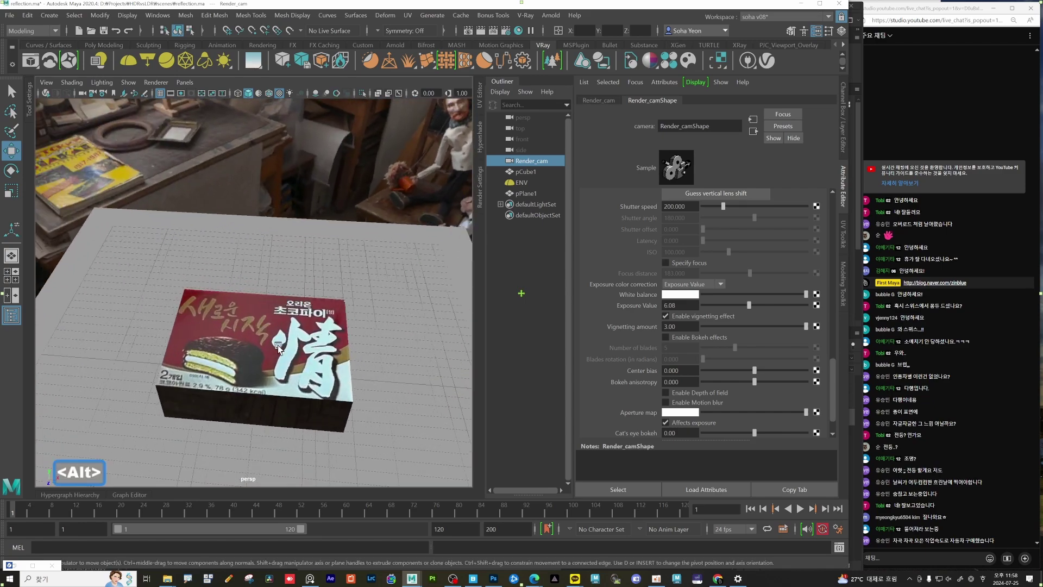
pyautogui.click(277, 340)
pyautogui.keyDown('alt'); pyautogui.moveTo(278, 339); pyautogui.dragTo(326, 267); pyautogui.keyUp('alt')
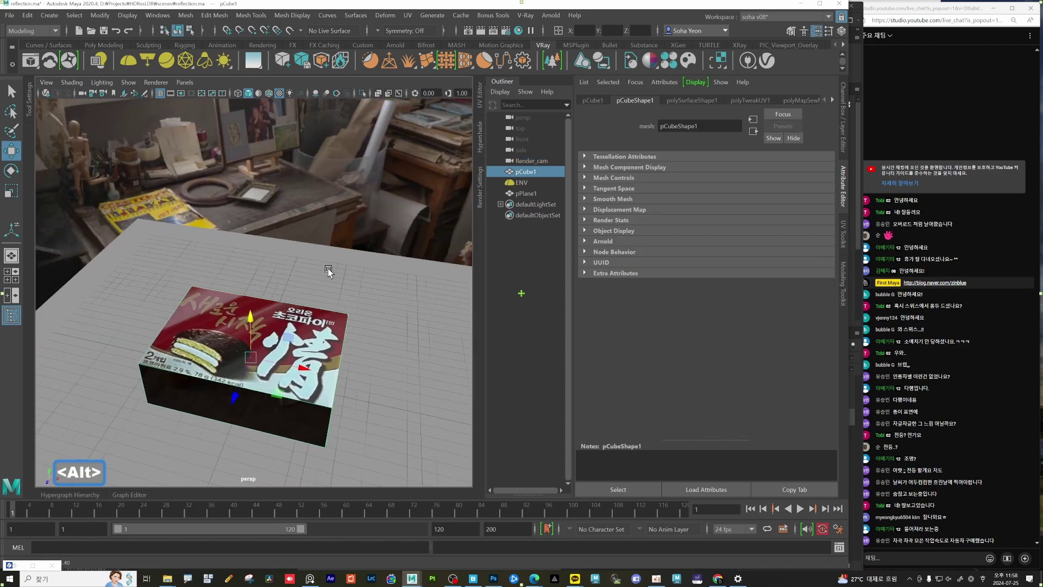
pyautogui.click(357, 272)
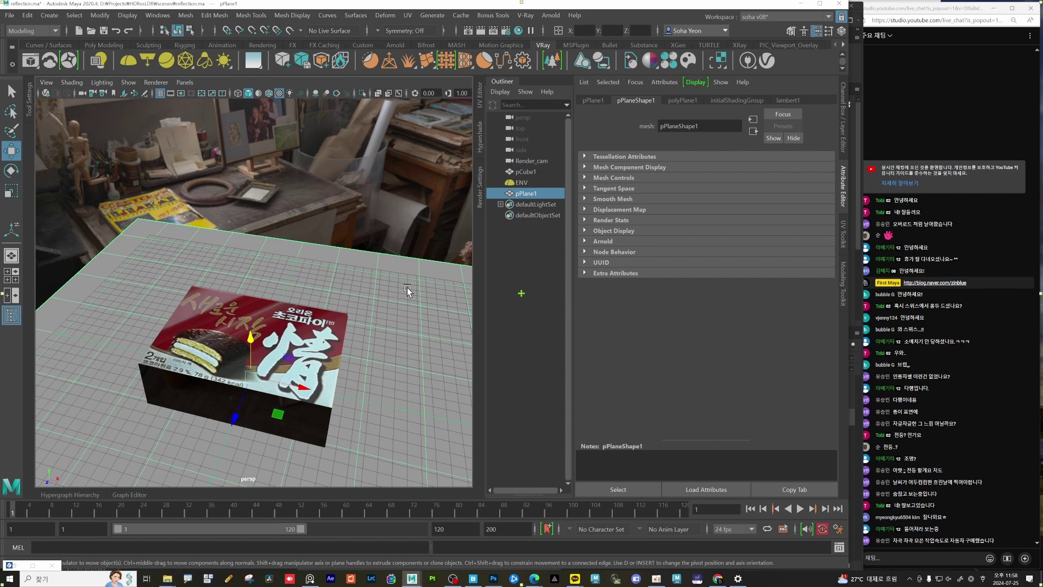
pyautogui.keyDown('alt'); pyautogui.moveTo(406, 288); pyautogui.dragTo(381, 274); pyautogui.keyUp('alt')
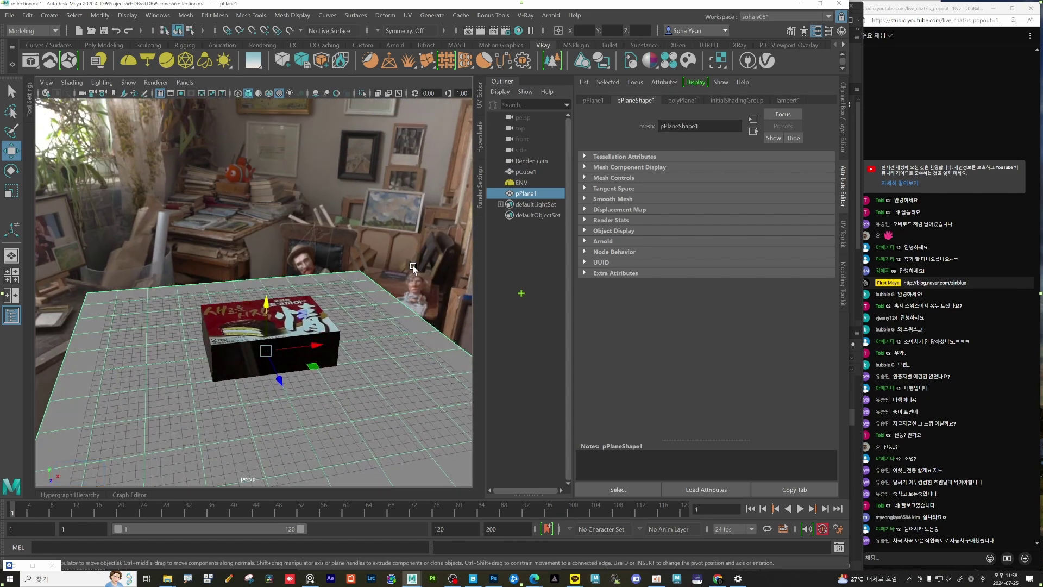
pyautogui.click(413, 267)
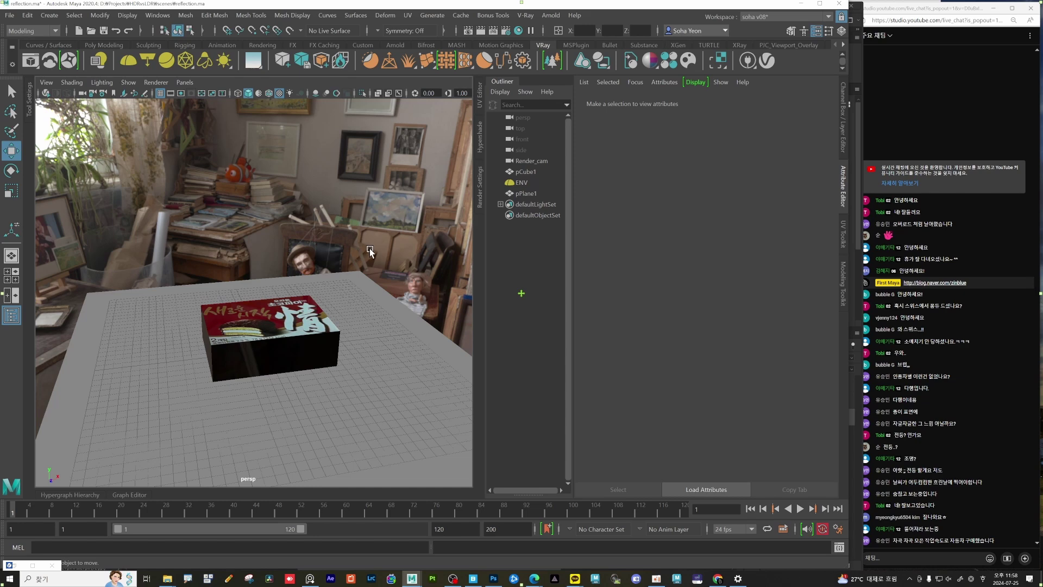
# Step: Create a new polygon plane in wireframe display, scale it up to roughly the box's size and raise it above the box
pyautogui.press('F4')
pyautogui.keyDown('alt'); pyautogui.moveTo(331, 234); pyautogui.dragTo(355, 253); pyautogui.keyUp('alt')
pyautogui.press('4')
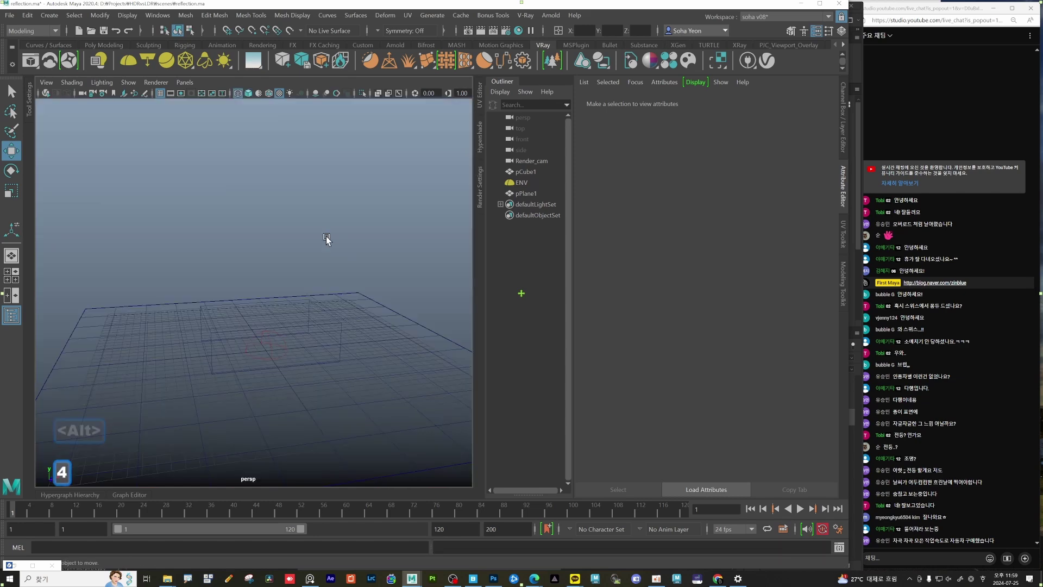
pyautogui.keyDown('shift'); pyautogui.moveTo(298, 228); pyautogui.dragTo(257, 234, button='right'); pyautogui.keyUp('shift')
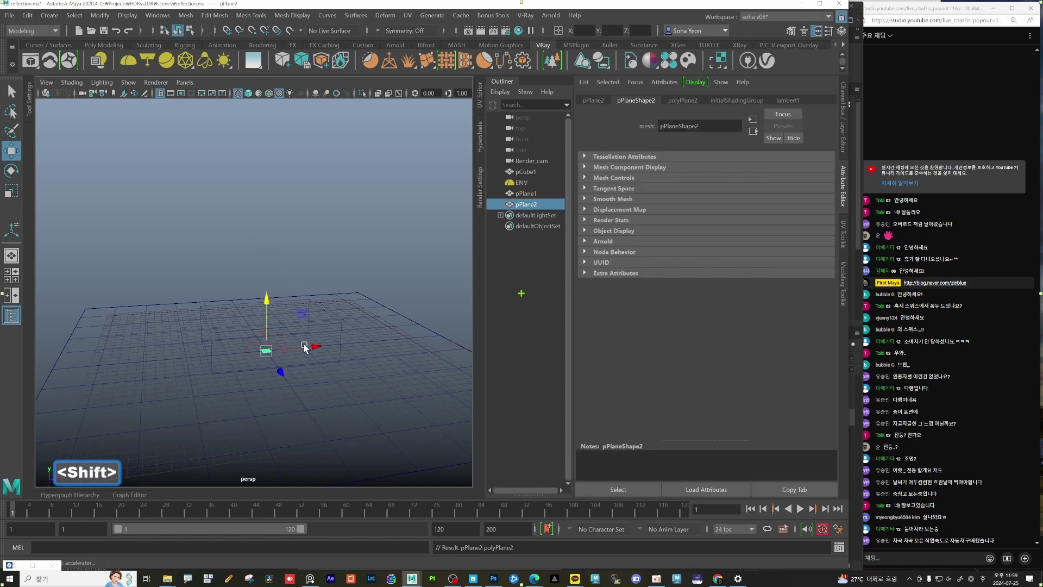
pyautogui.press('r')
pyautogui.moveTo(267, 351); pyautogui.dragTo(313, 356)
pyautogui.press('w')
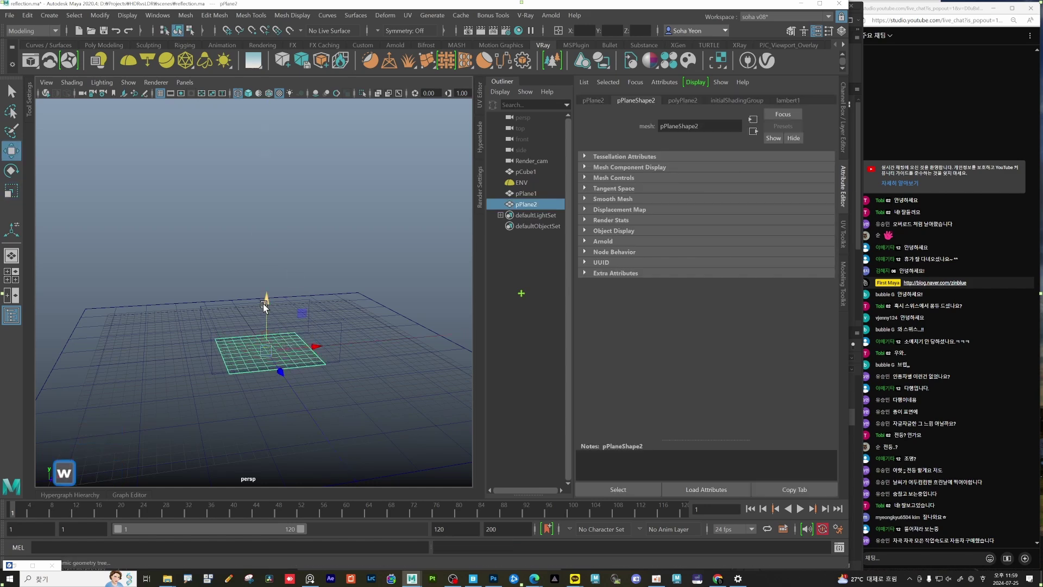
pyautogui.moveTo(267, 298); pyautogui.dragTo(268, 214)
# Step: Isolate the new plane in shaded display and reverse its normals
pyautogui.press('e')
pyautogui.keyDown('alt'); pyautogui.moveTo(302, 303); pyautogui.dragTo(357, 298); pyautogui.keyUp('alt')
pyautogui.press('5')
pyautogui.keyDown('alt'); pyautogui.moveTo(311, 339); pyautogui.dragTo(369, 260); pyautogui.keyUp('alt')
pyautogui.hotkey('alt', 'shift', 'a')
pyautogui.click(333, 262)
pyautogui.click(297, 349)
pyautogui.hotkey('shift', 'n')
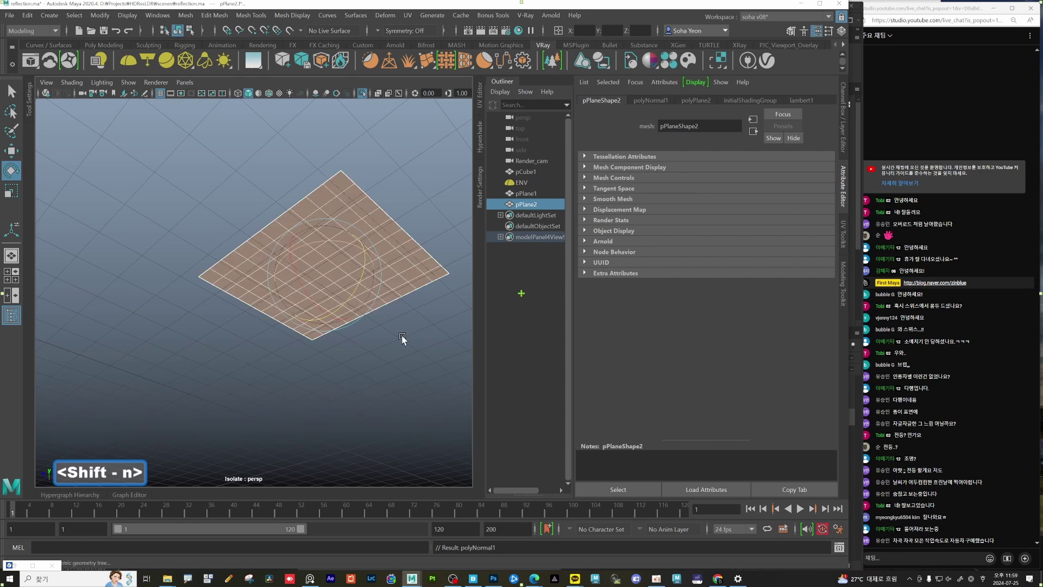
# Step: Check the underside of the new plane, delete its construction history and assign a new V-Ray material to it
pyautogui.click(400, 340)
pyautogui.keyDown('alt'); pyautogui.moveTo(371, 301); pyautogui.dragTo(361, 253); pyautogui.keyUp('alt')
pyautogui.click(340, 281)
pyautogui.click(393, 207)
pyautogui.keyDown('alt'); pyautogui.moveTo(393, 207); pyautogui.dragTo(325, 262); pyautogui.keyUp('alt')
pyautogui.click(320, 255)
pyautogui.hotkey('alt', 'd')
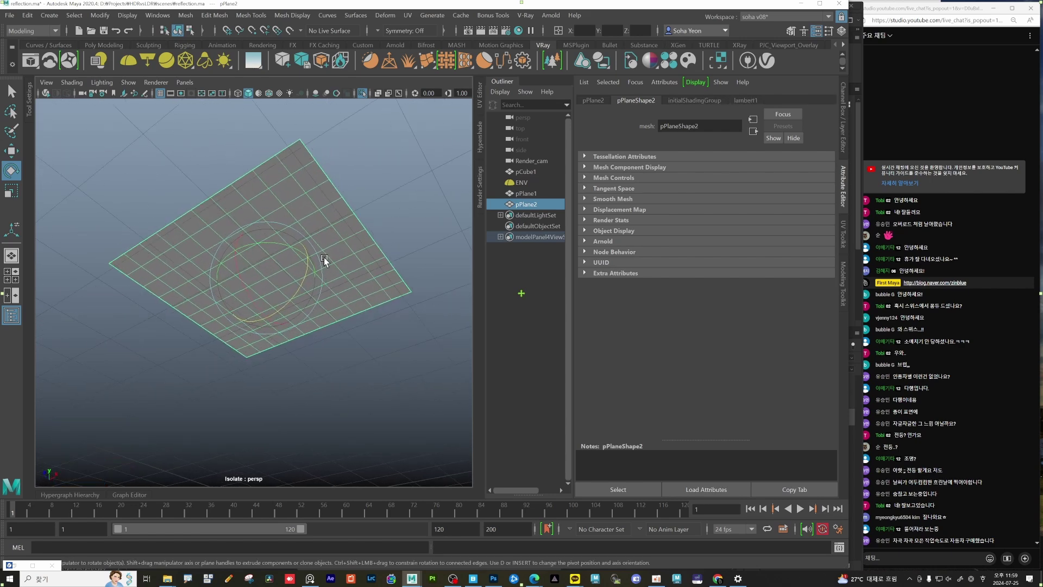
pyautogui.hotkey('shift', 'v')
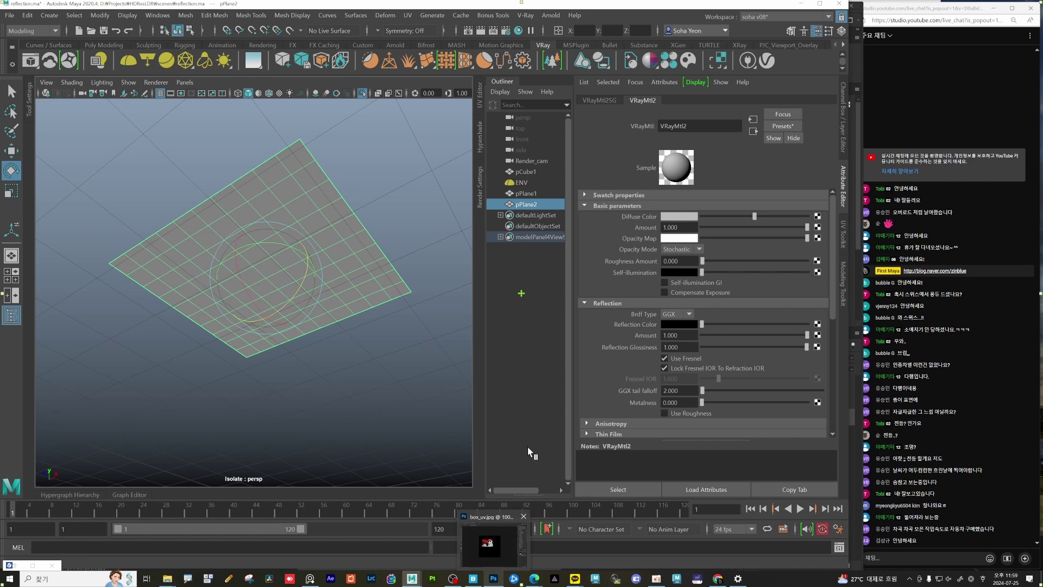
pyautogui.keyDown('alt'); pyautogui.moveTo(400, 380); pyautogui.dragTo(406, 386); pyautogui.keyUp('alt')
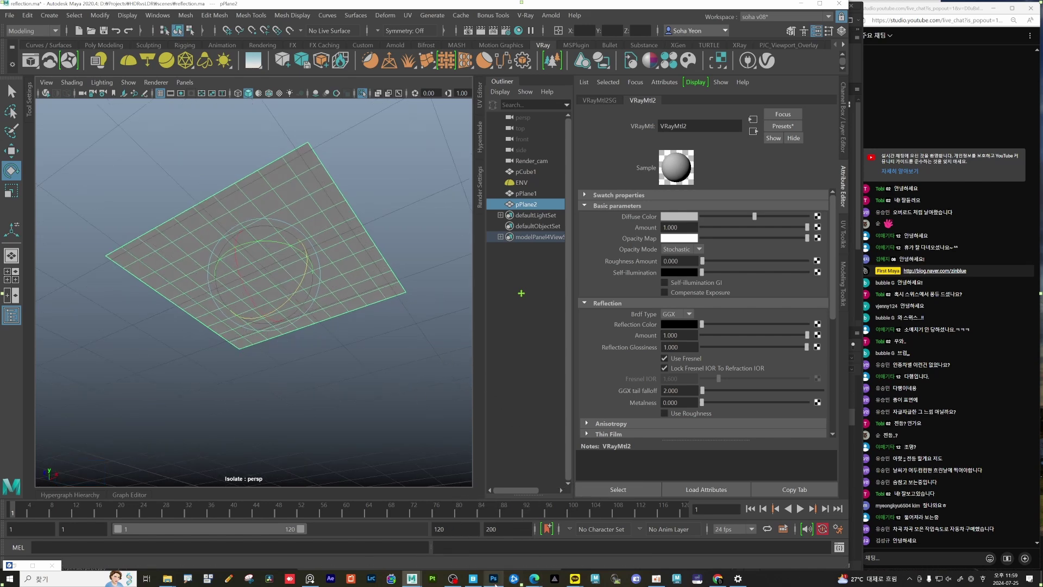
# Step: Switch to Photoshop and open the ceiling light photo 3U8A8759.JPG from the sourceimages folder
pyautogui.click(493, 578)
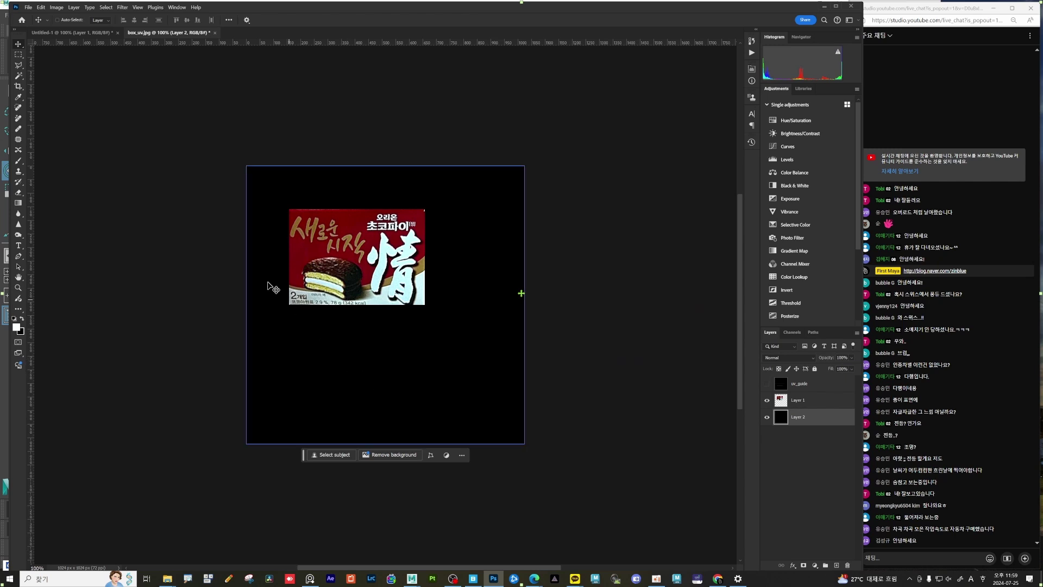
pyautogui.click(28, 7)
pyautogui.click(29, 7)
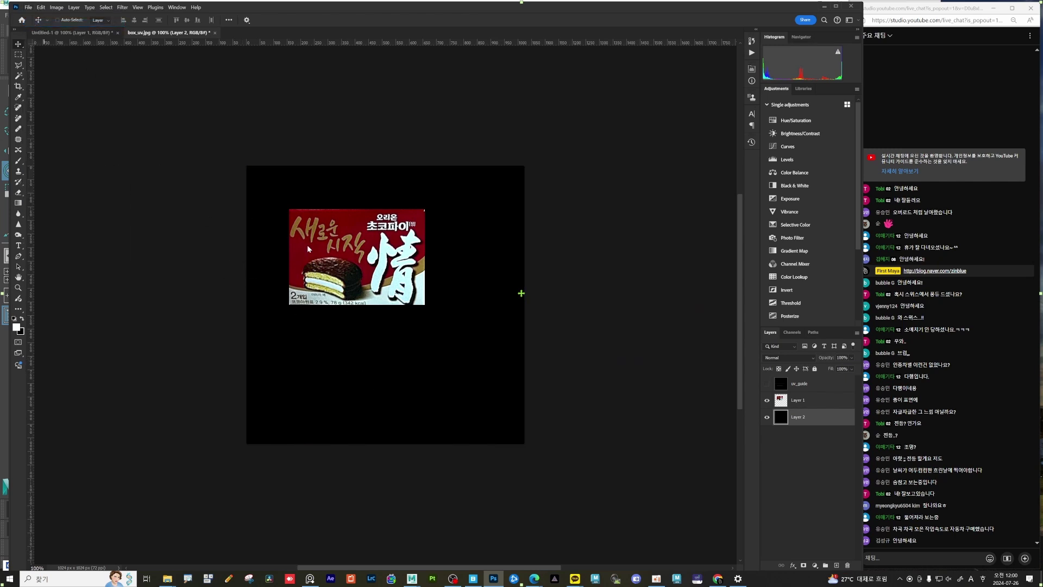
pyautogui.hotkey('ctrl', 'o')
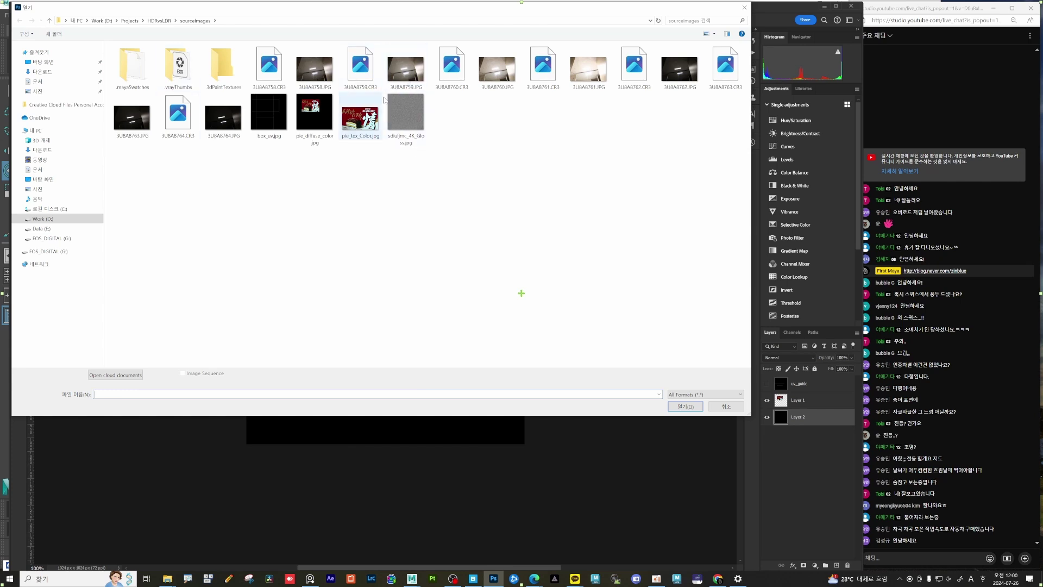
pyautogui.click(406, 69)
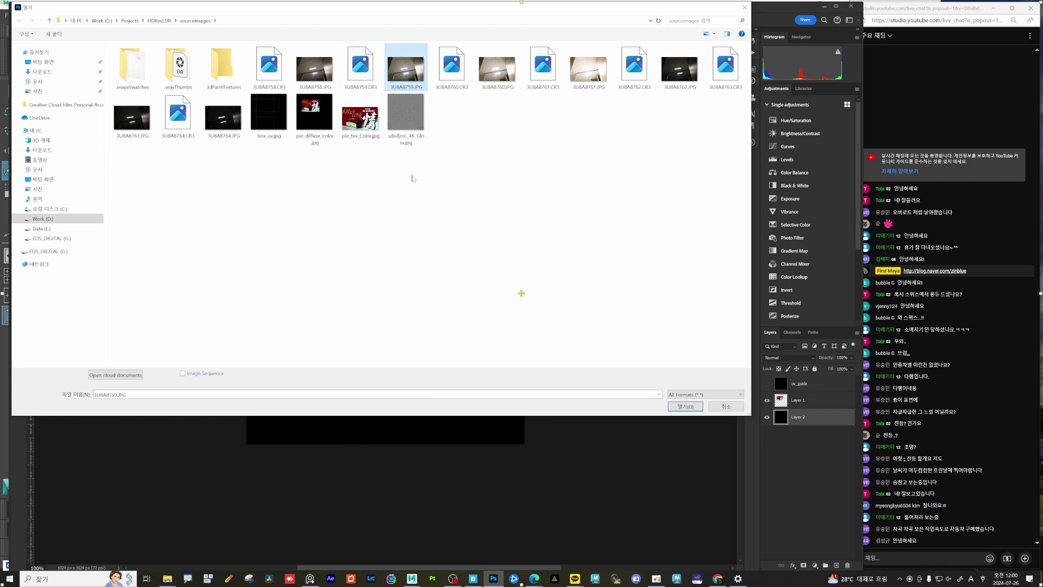
pyautogui.click(320, 78)
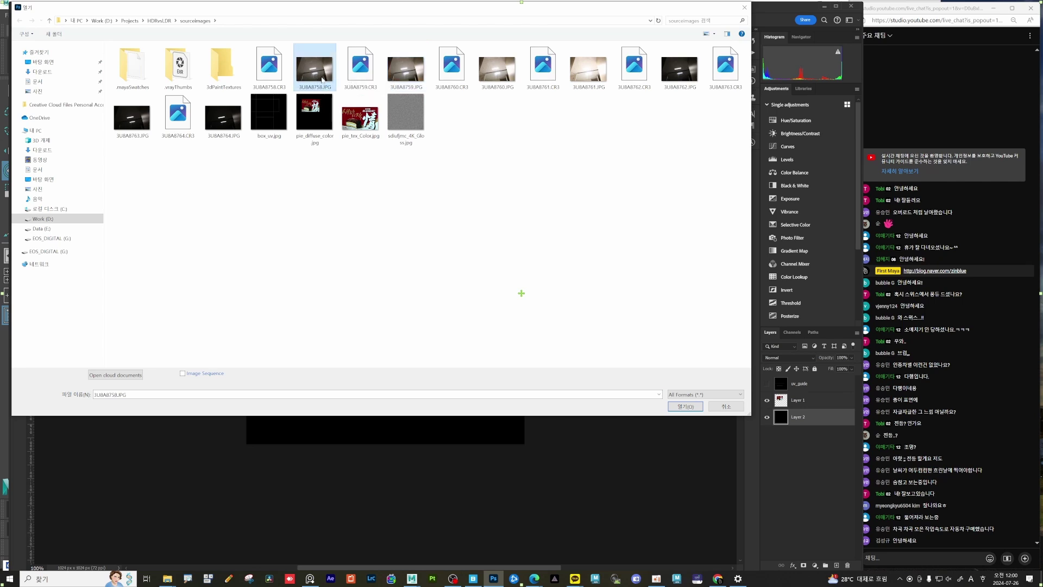
pyautogui.click(414, 72)
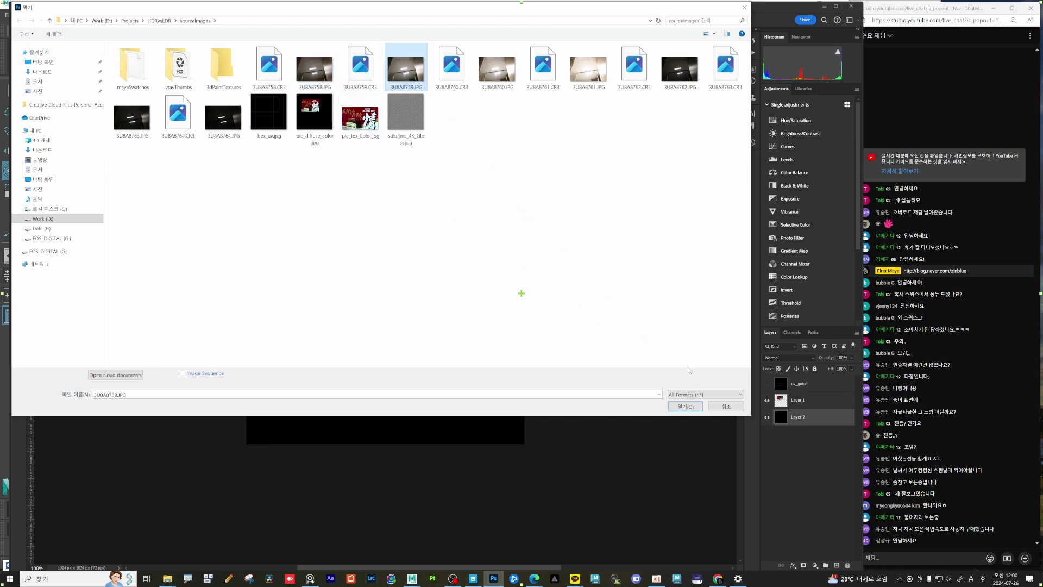
pyautogui.click(689, 408)
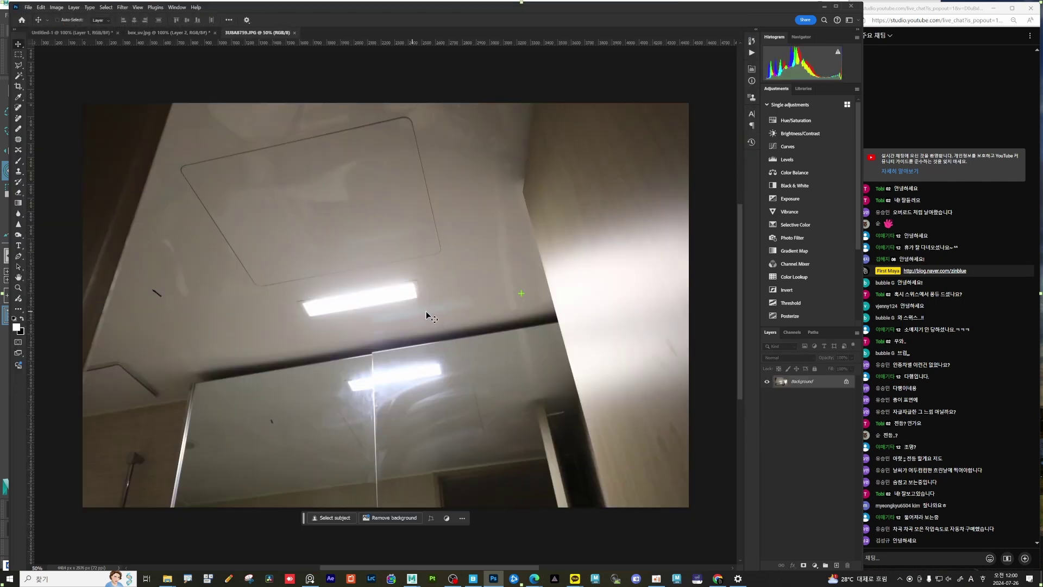
# Step: Crop the photo to a rectangular selection around the ceiling light and its reflection in the mirror
pyautogui.click(19, 55)
pyautogui.moveTo(248, 208); pyautogui.dragTo(485, 431)
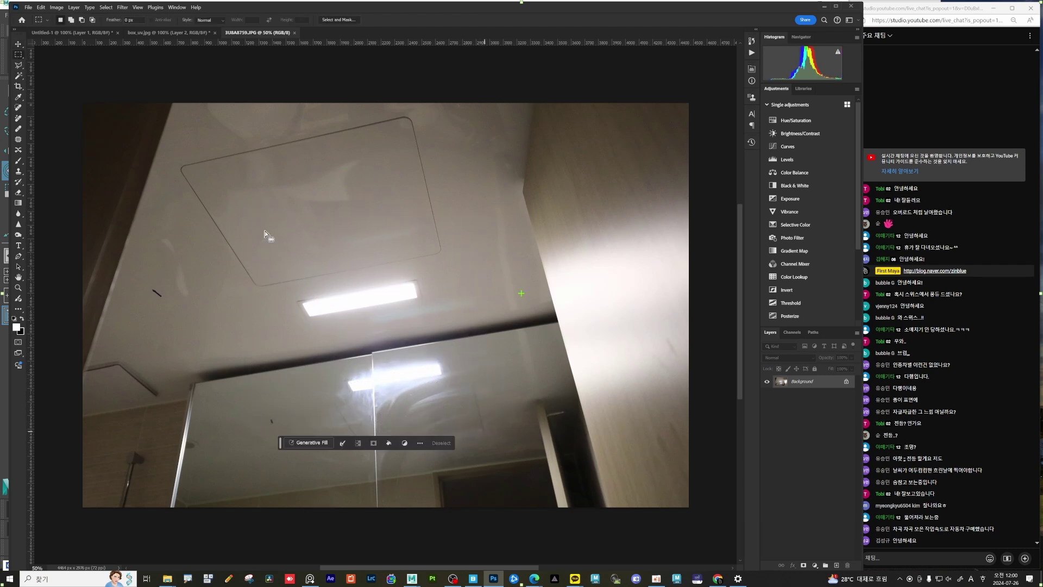
pyautogui.click(59, 8)
pyautogui.click(74, 89)
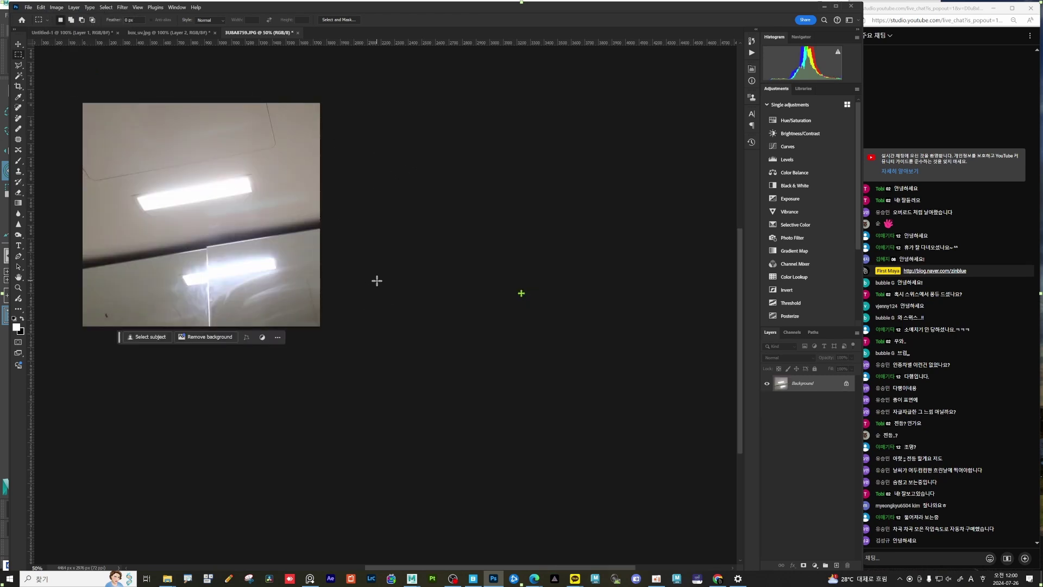
# Step: Save the cropped photo as a JPEG copy named top_light in the sourceimages folder at maximum quality 12
pyautogui.hotkey('ctrl', 'alt', 's')
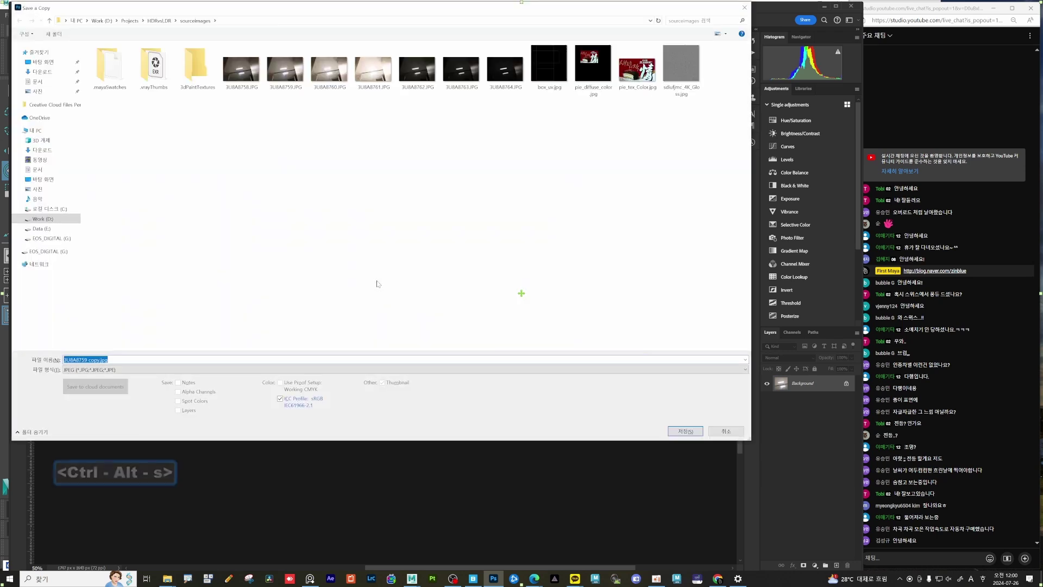
pyautogui.write('top')
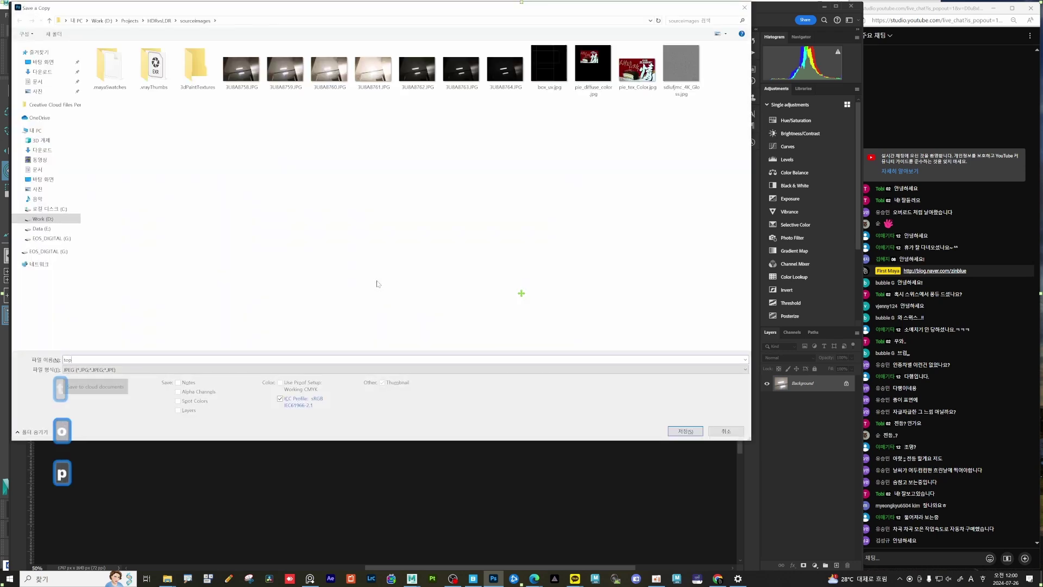
pyautogui.write('_light')
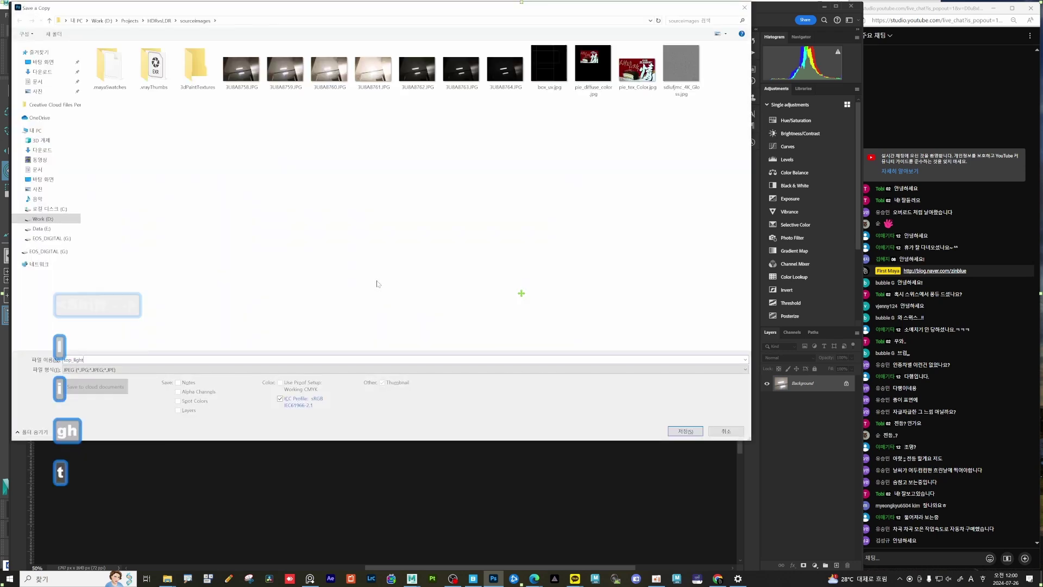
pyautogui.click(680, 432)
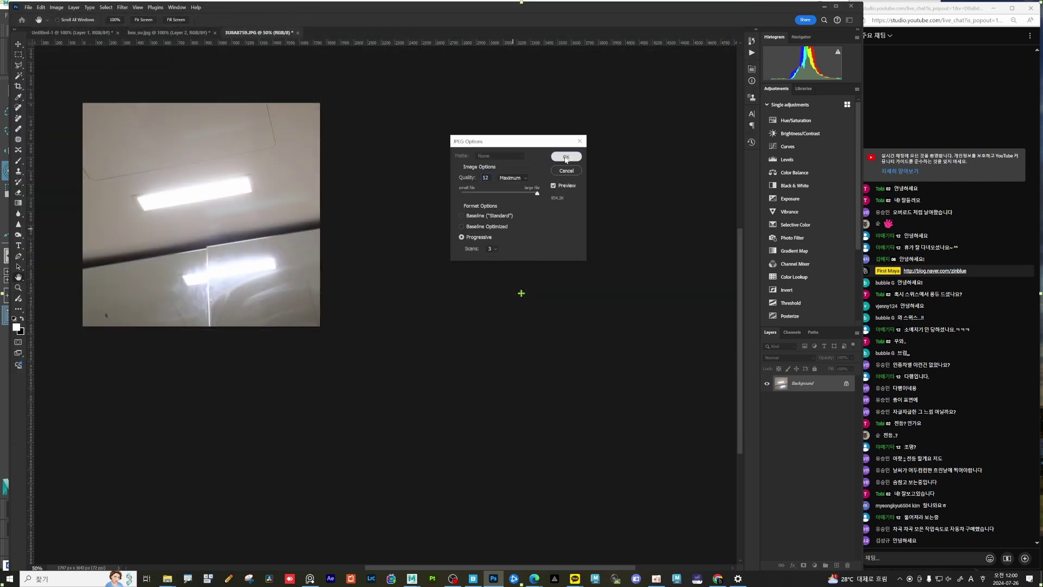
pyautogui.click(565, 157)
# Step: Switch to Maya and map sourceimages/top_light.jpg to the diffuse color of the isolated plane's V-Ray material with a file texture
pyautogui.moveTo(534, 578)
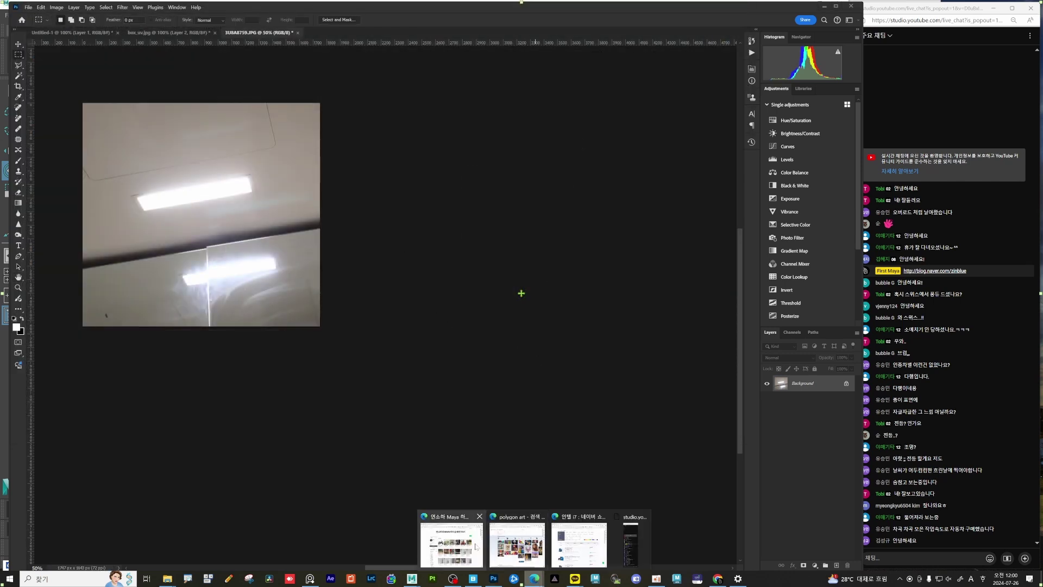
pyautogui.moveTo(412, 578)
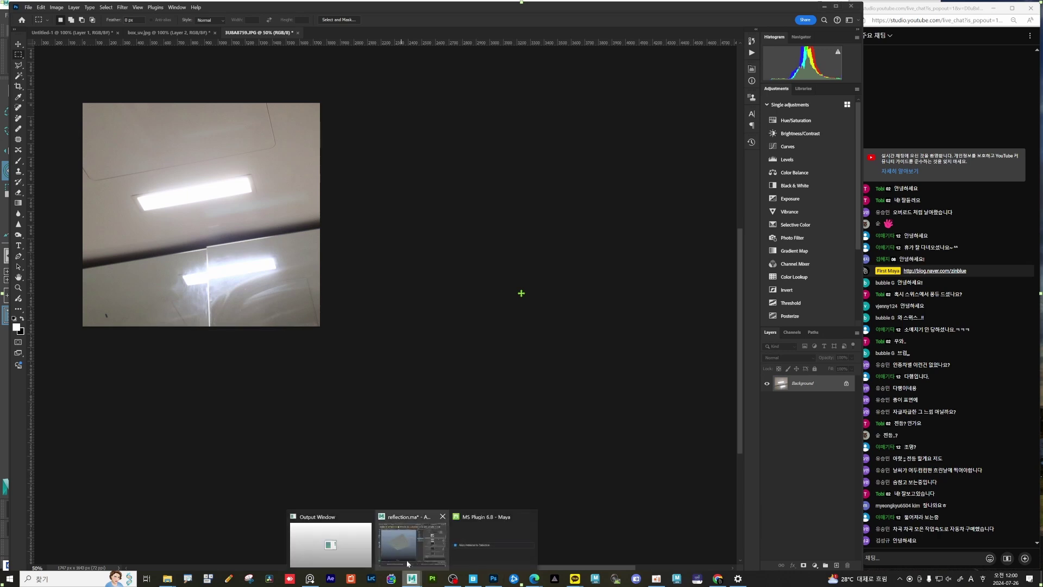
pyautogui.click(402, 538)
pyautogui.click(402, 322)
pyautogui.click(375, 293)
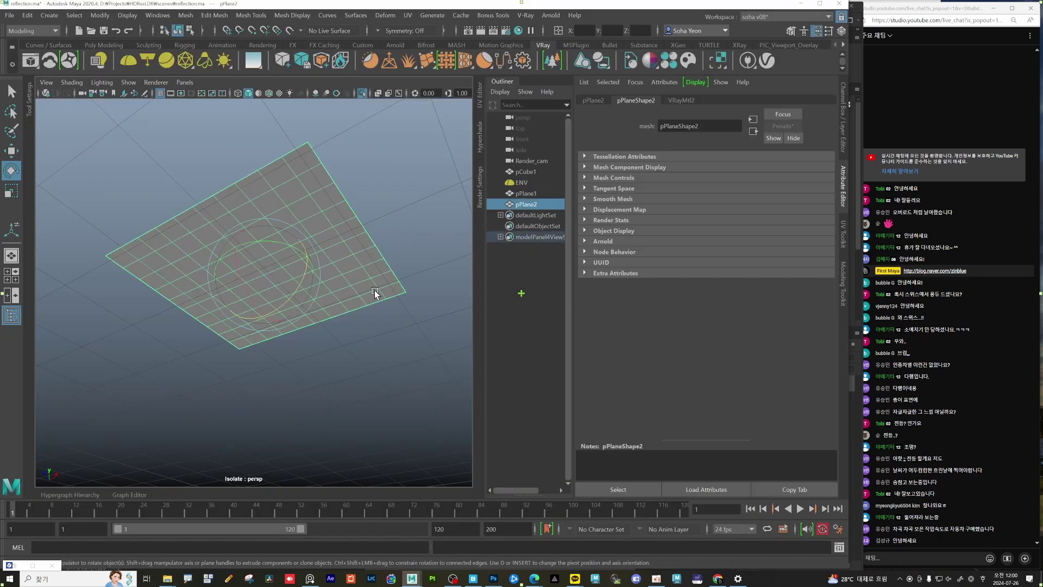
pyautogui.click(682, 101)
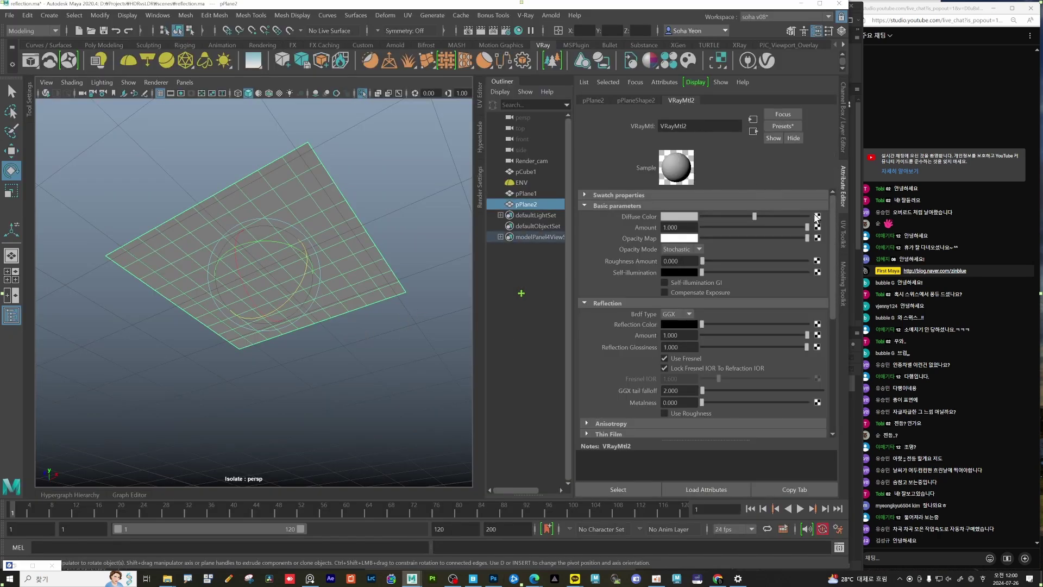
pyautogui.click(817, 216)
pyautogui.click(350, 244)
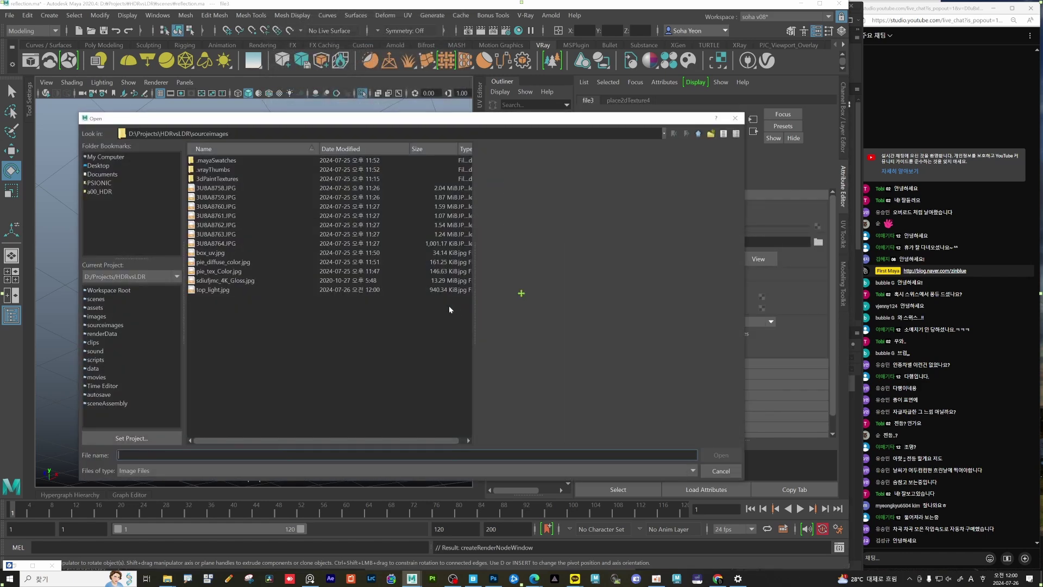
pyautogui.click(216, 292)
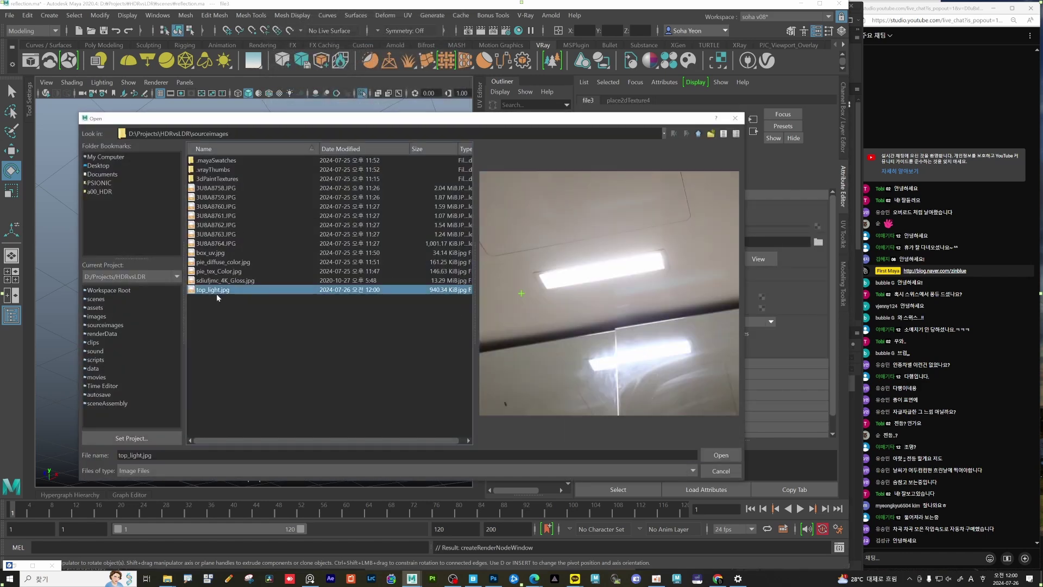
pyautogui.click(713, 454)
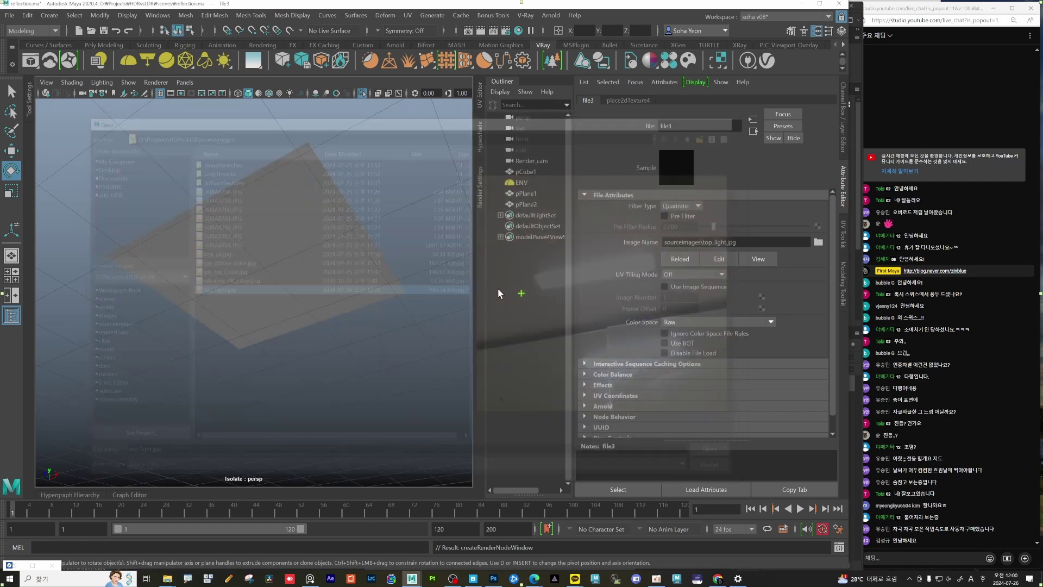
# Step: Turn on textured display in the viewport to show the ceiling light photo on the plane
pyautogui.click(345, 277)
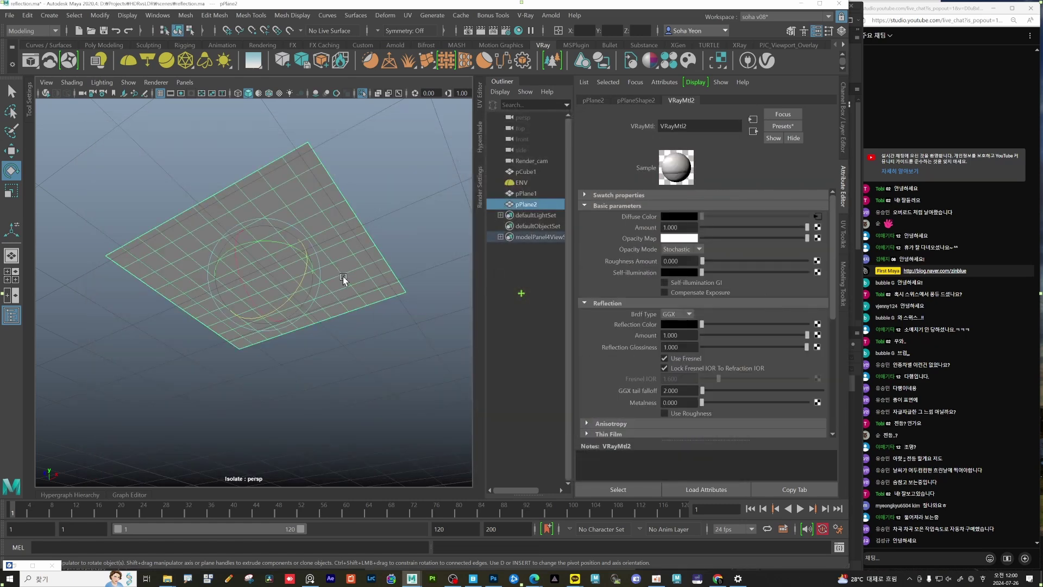
pyautogui.press('6')
pyautogui.click(395, 337)
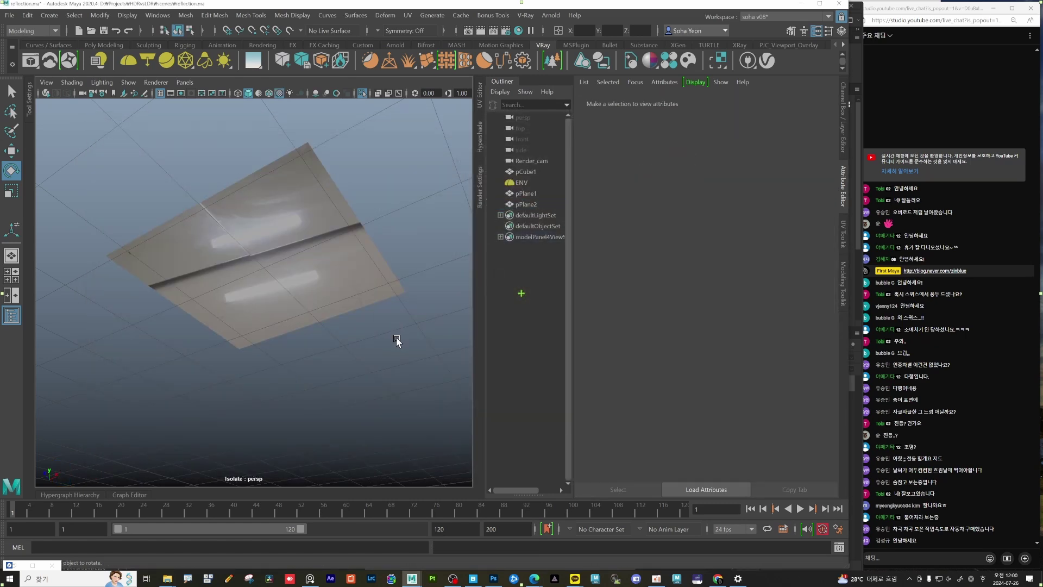
pyautogui.press('alt')
# Step: Set the color space of the plane's top_light.jpg texture to gamma 2.4 Rec 709 (video) and check the plane's underside
pyautogui.click(349, 261)
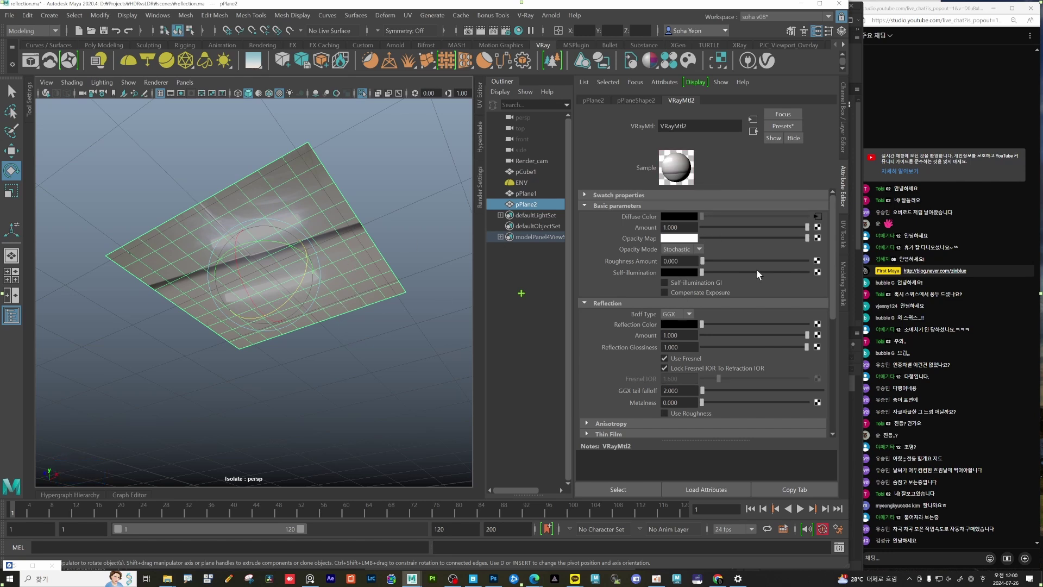
pyautogui.click(817, 217)
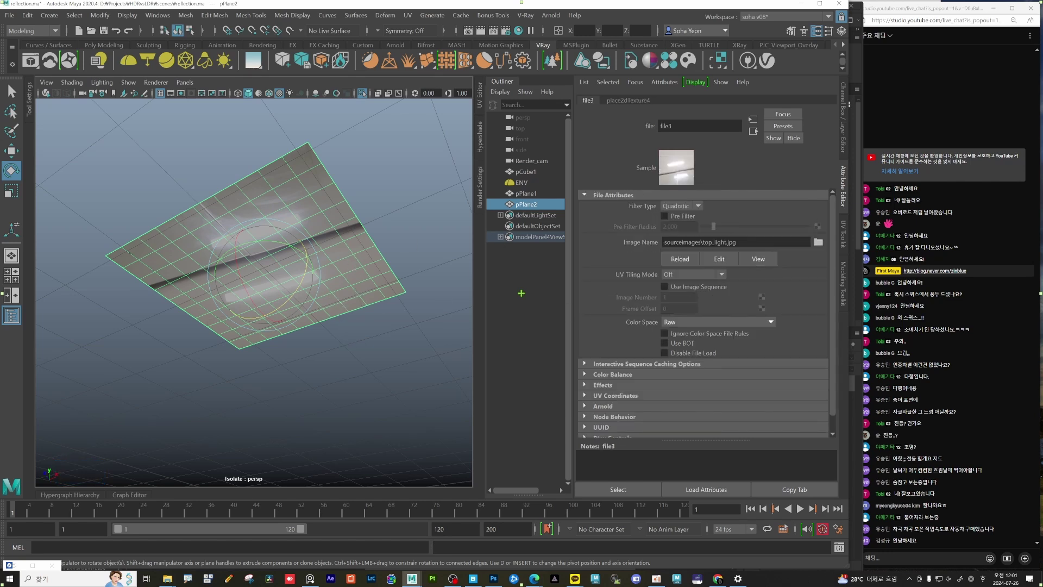
pyautogui.click(695, 322)
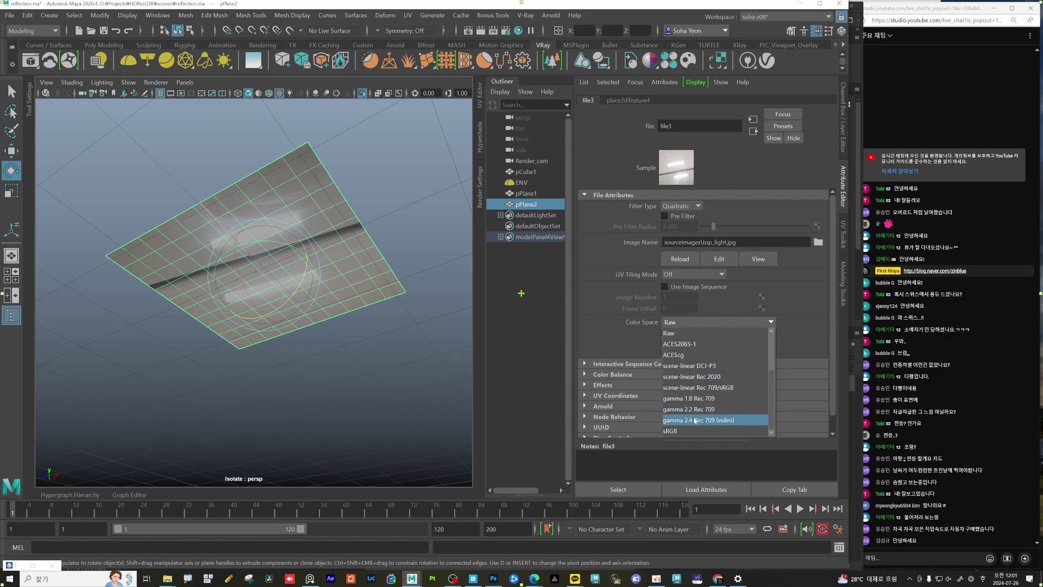
pyautogui.click(695, 420)
pyautogui.click(321, 331)
pyautogui.keyDown('alt'); pyautogui.moveTo(320, 330); pyautogui.dragTo(320, 287); pyautogui.keyUp('alt')
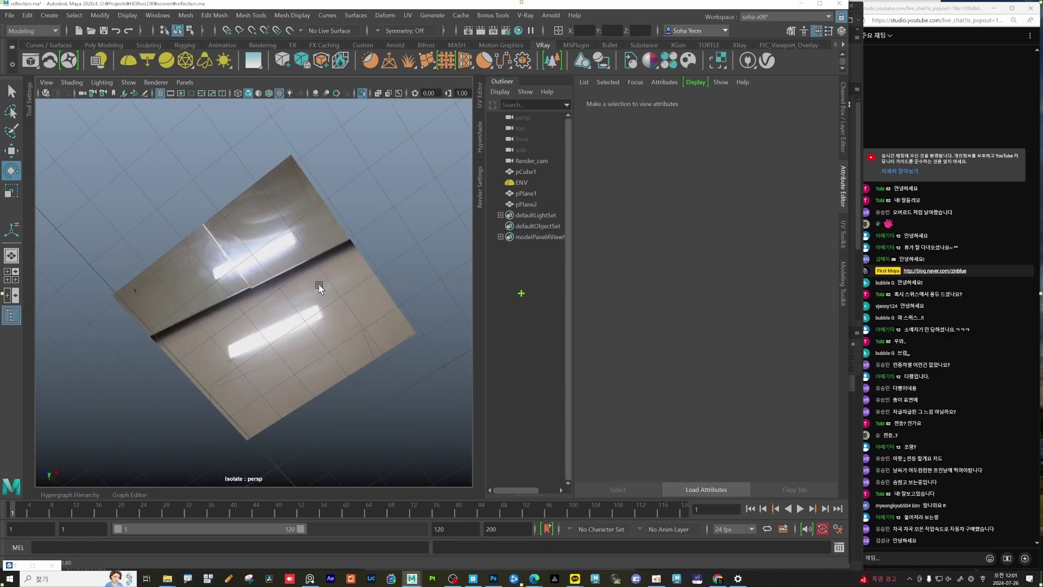
pyautogui.keyDown('alt'); pyautogui.moveTo(272, 239); pyautogui.dragTo(295, 239); pyautogui.keyUp('alt')
# Step: Bring up the V-Ray Frame Buffer and inspect the photo-textured plane from above and edge-on
pyautogui.click(307, 273)
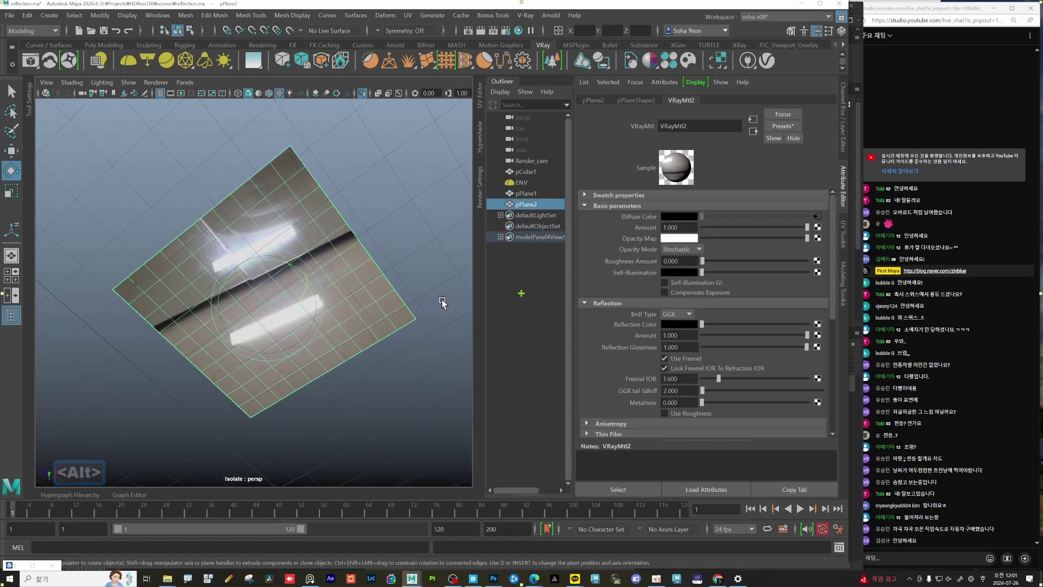
pyautogui.keyDown('alt'); pyautogui.moveTo(445, 293); pyautogui.dragTo(352, 328); pyautogui.keyUp('alt')
pyautogui.hotkey('shift', 'F1')
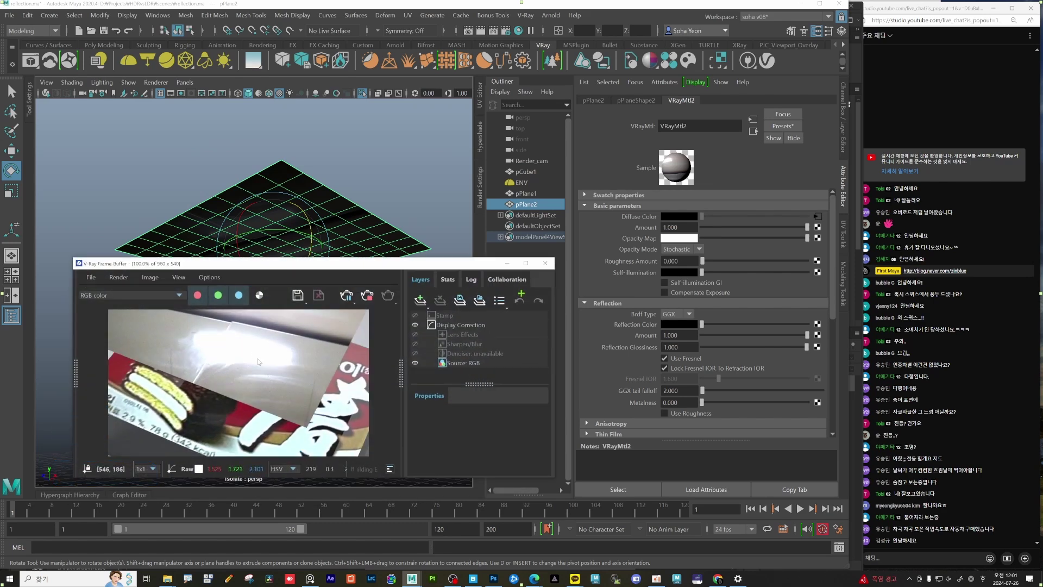
pyautogui.click(389, 186)
pyautogui.keyDown('alt'); pyautogui.moveTo(344, 216); pyautogui.dragTo(423, 257); pyautogui.keyUp('alt')
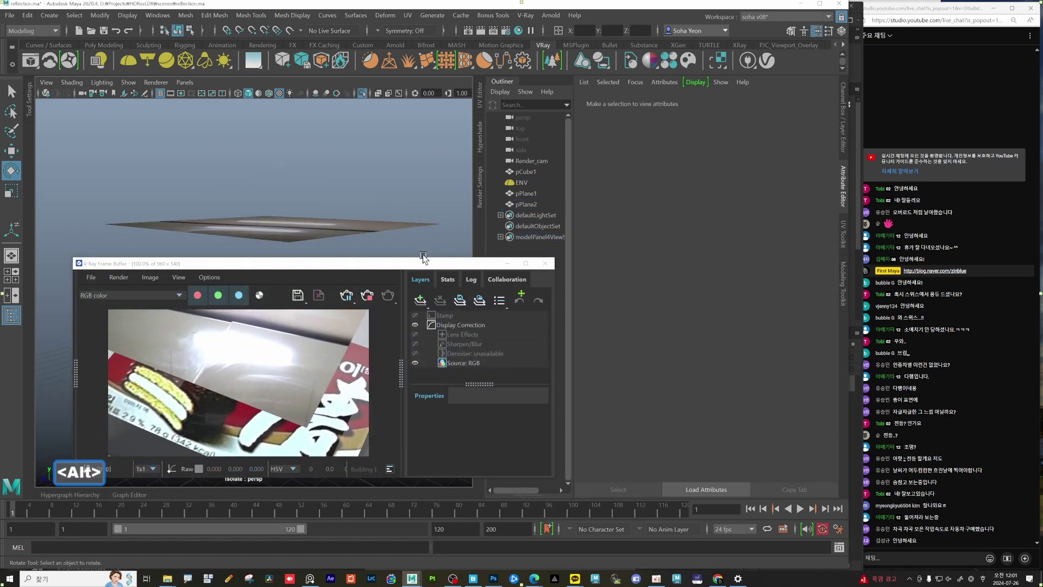
pyautogui.keyDown('alt'); pyautogui.moveTo(350, 226); pyautogui.dragTo(331, 247); pyautogui.keyUp('alt')
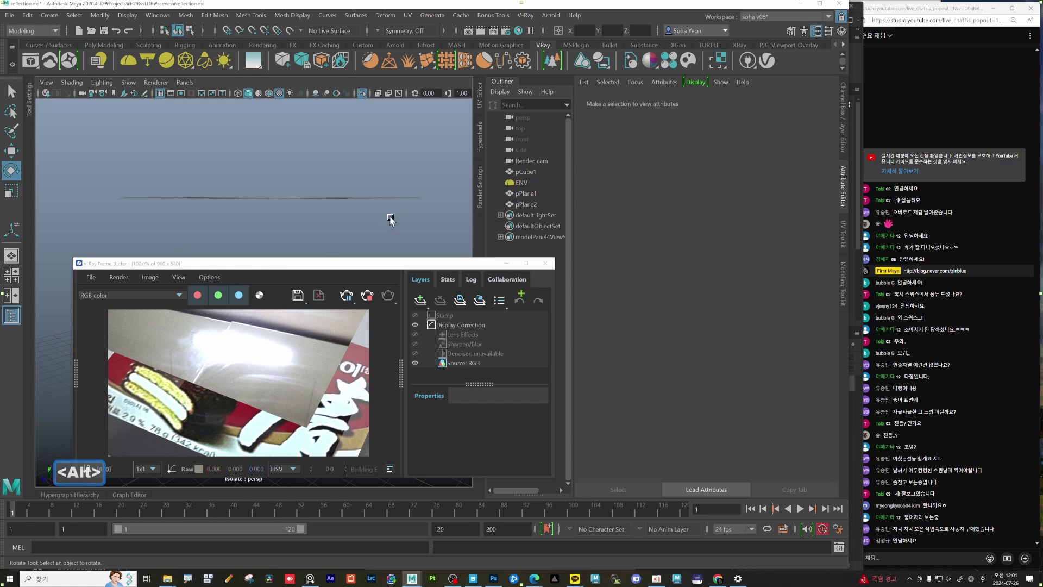
pyautogui.keyDown('alt'); pyautogui.moveTo(389, 224); pyautogui.dragTo(391, 221); pyautogui.keyUp('alt')
# Step: Turn off Primary Visibility and Casts Shadows in the render stats of the photo-textured plane
pyautogui.click(427, 197)
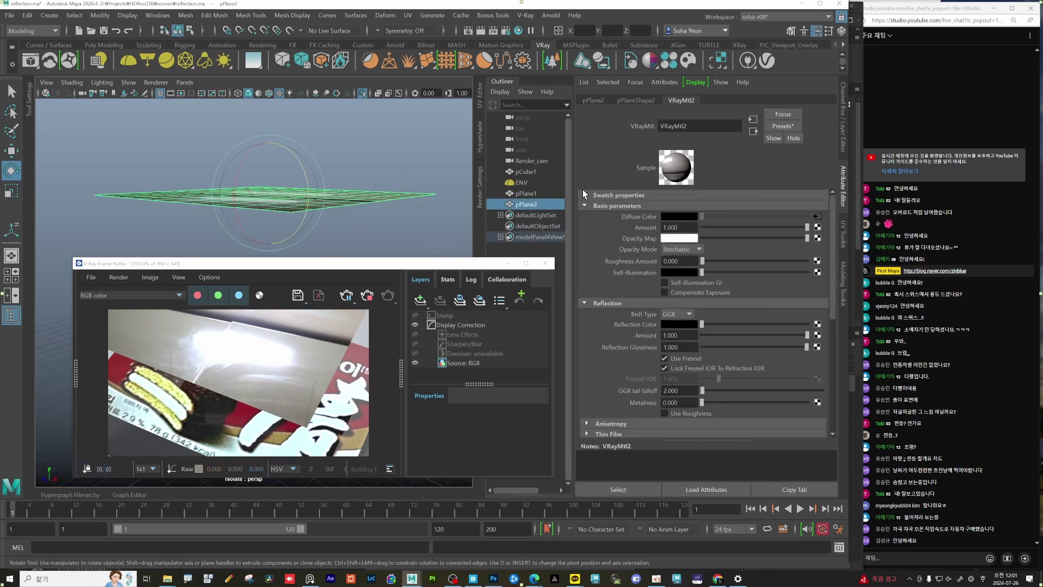
pyautogui.click(637, 101)
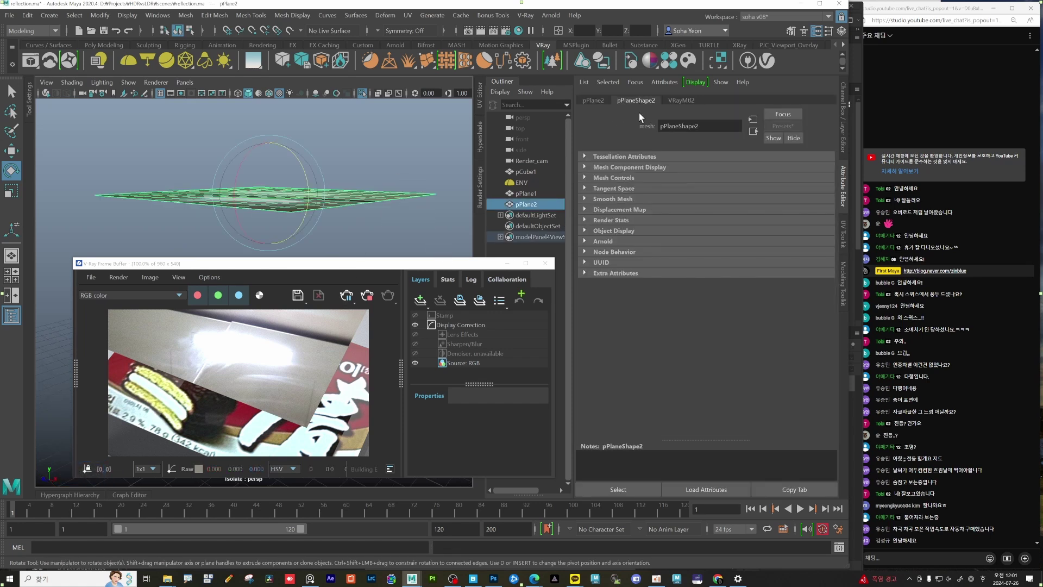
pyautogui.click(612, 220)
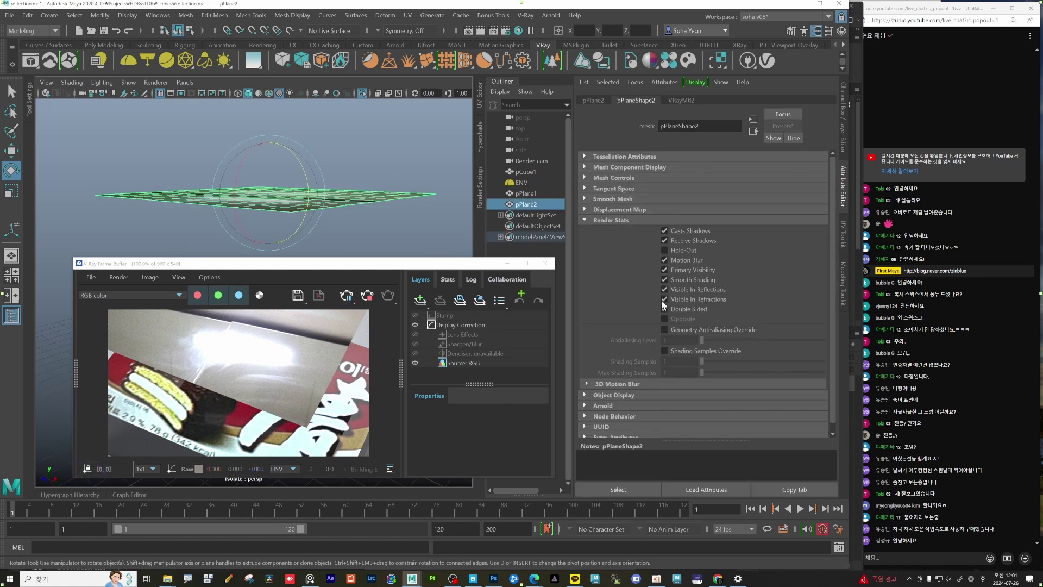
pyautogui.click(687, 272)
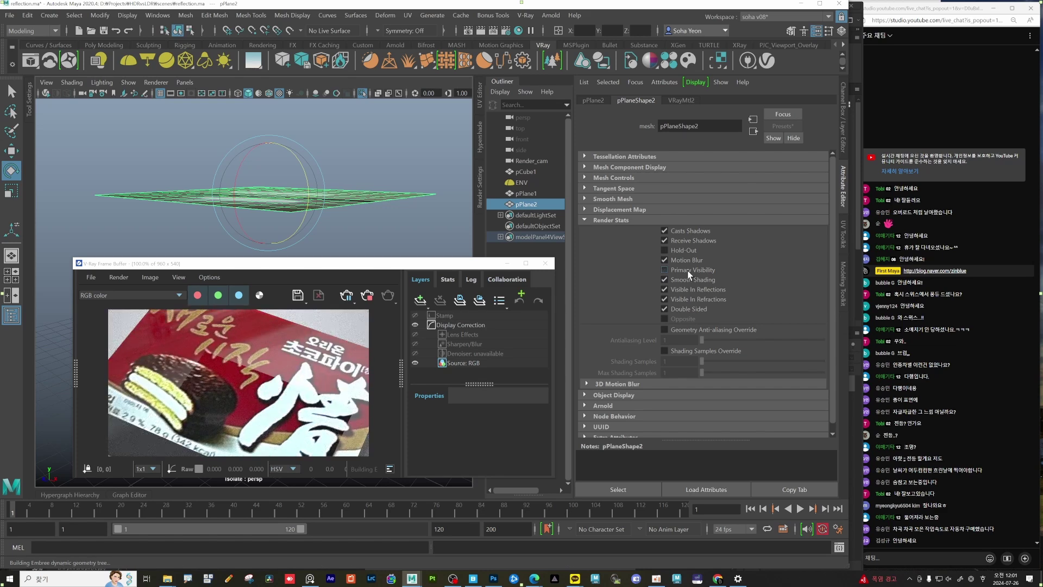
pyautogui.keyDown('alt'); pyautogui.moveTo(414, 153); pyautogui.dragTo(253, 168); pyautogui.keyUp('alt')
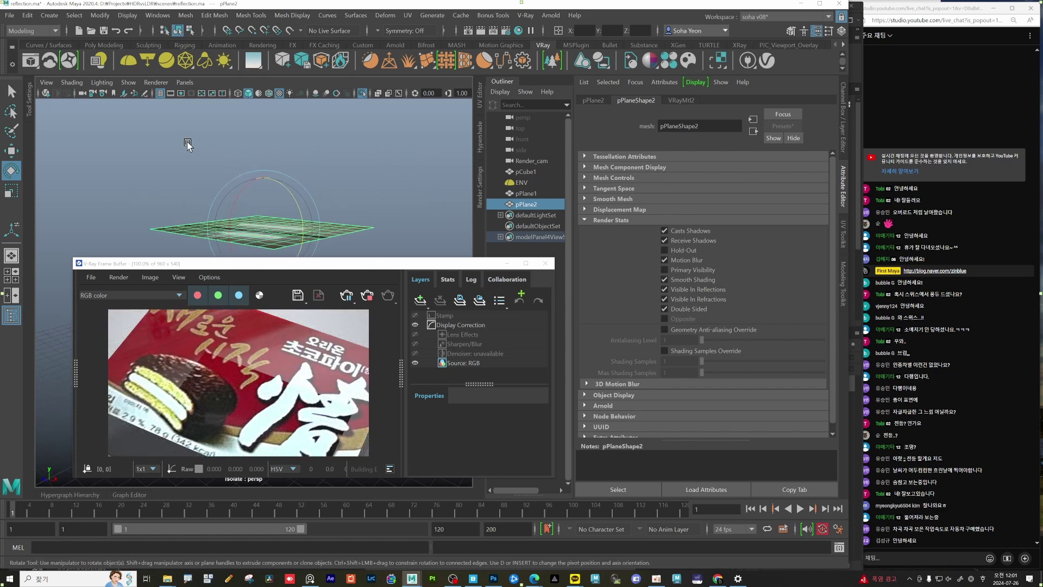
pyautogui.click(695, 230)
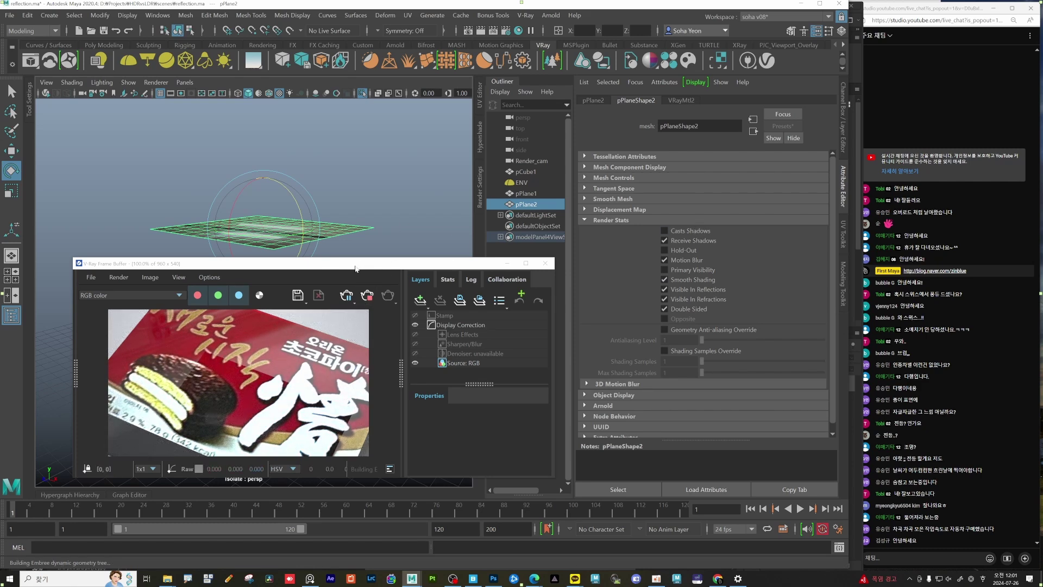
# Step: Move the V-Ray Frame Buffer clear of the isolated plane and end isolation to show the whole scene
pyautogui.moveTo(364, 267); pyautogui.dragTo(580, 268)
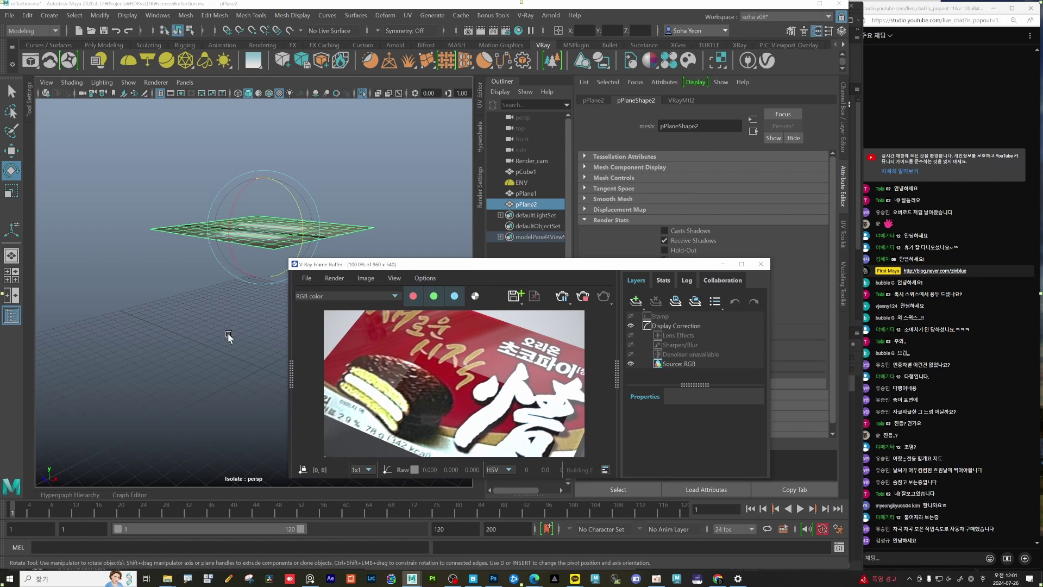
pyautogui.keyDown('alt'); pyautogui.moveTo(228, 337); pyautogui.dragTo(214, 306); pyautogui.keyUp('alt')
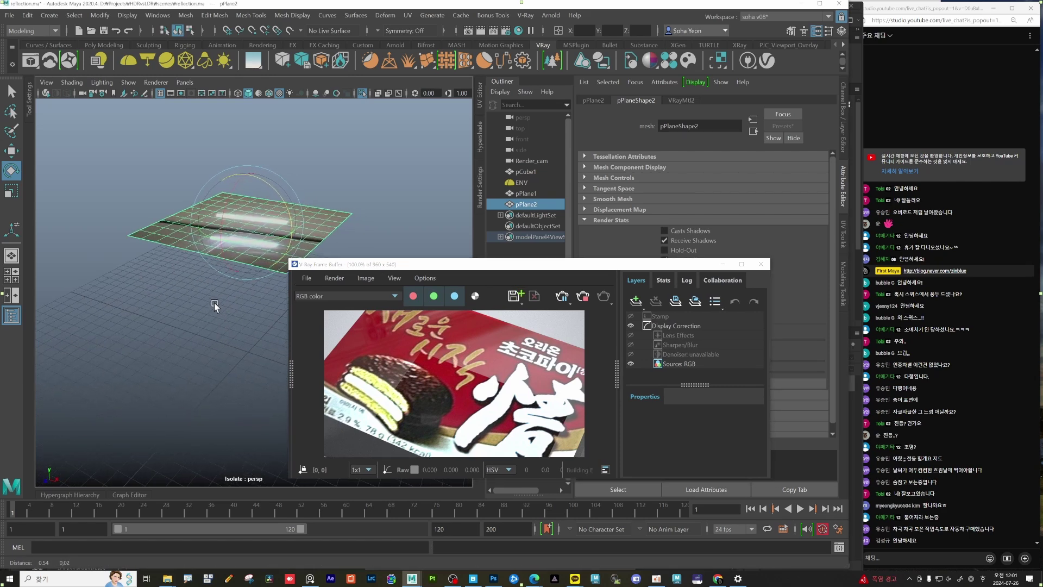
pyautogui.click(338, 187)
pyautogui.hotkey('alt', 'shift', 'a')
# Step: Select the photo-textured plane above the snack box and reposition it with the Move tool
pyautogui.click(288, 196)
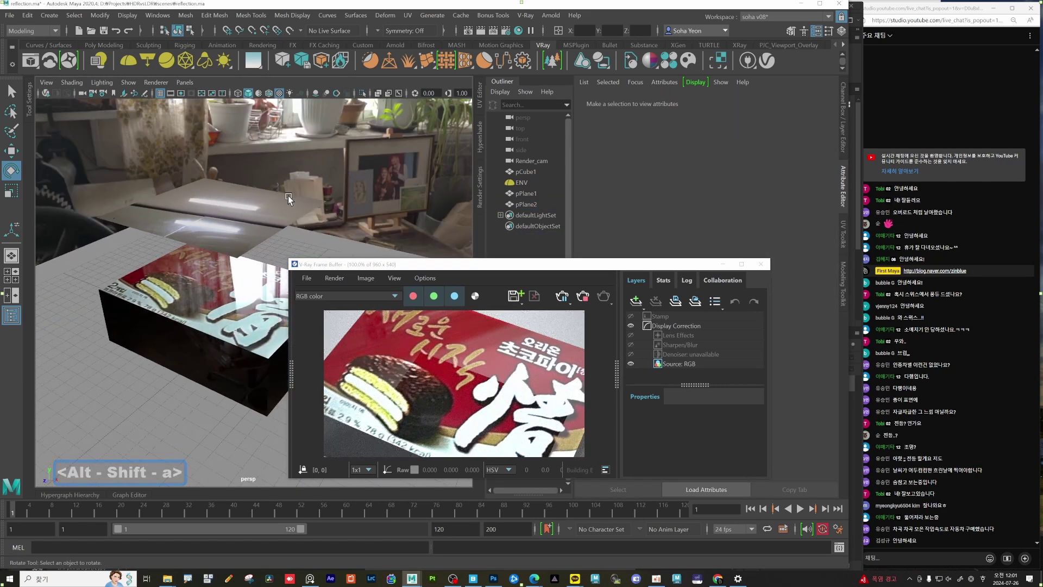
pyautogui.keyDown('alt'); pyautogui.moveTo(288, 196); pyautogui.dragTo(230, 203); pyautogui.keyUp('alt')
pyautogui.press('w')
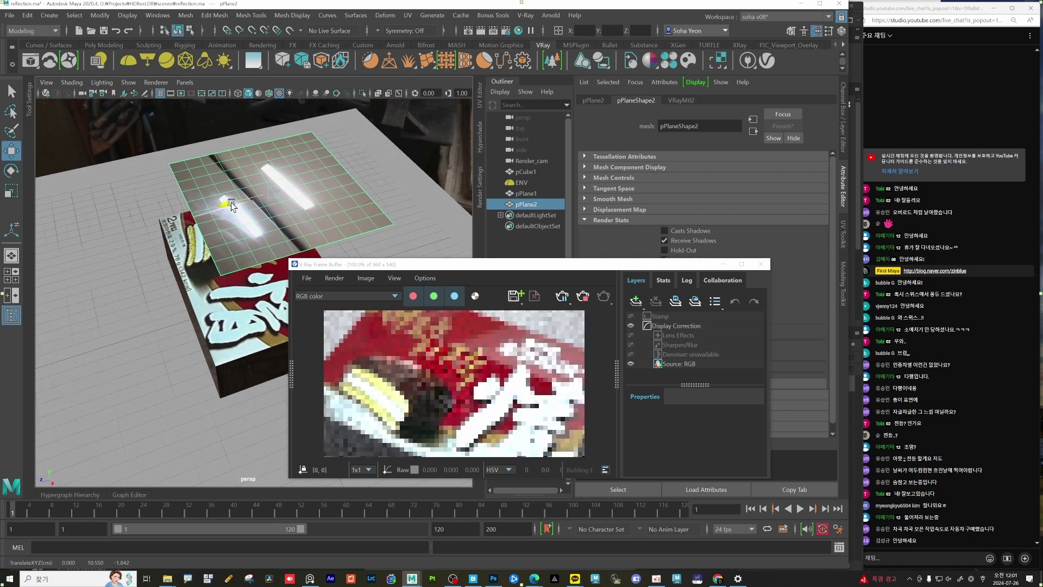
# Step: Move pPlane2 slightly along its X axis above the box and inspect its reflection in the render
pyautogui.scroll(1, 464, 422)
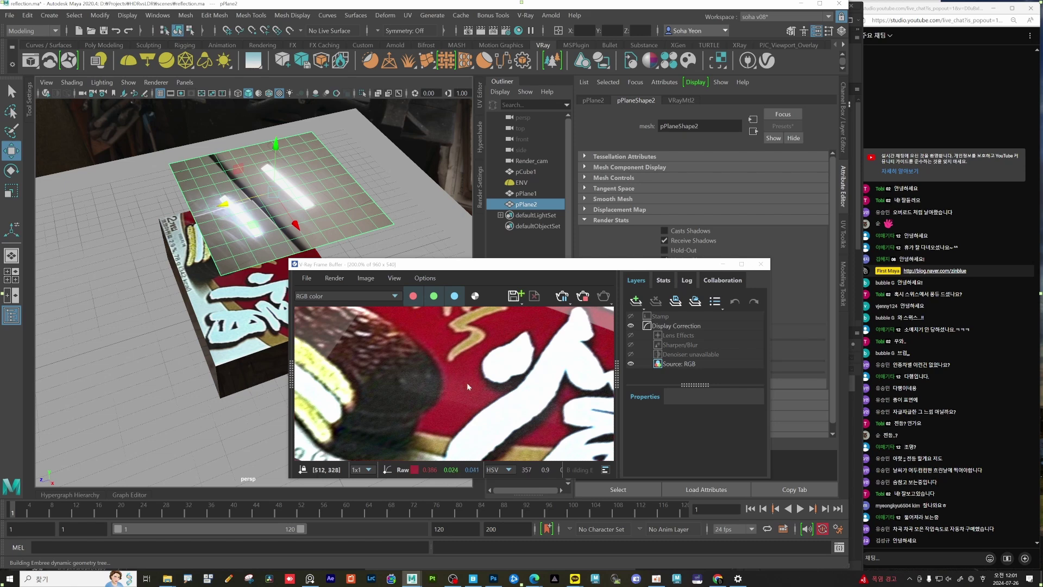
pyautogui.moveTo(289, 243); pyautogui.dragTo(288, 216)
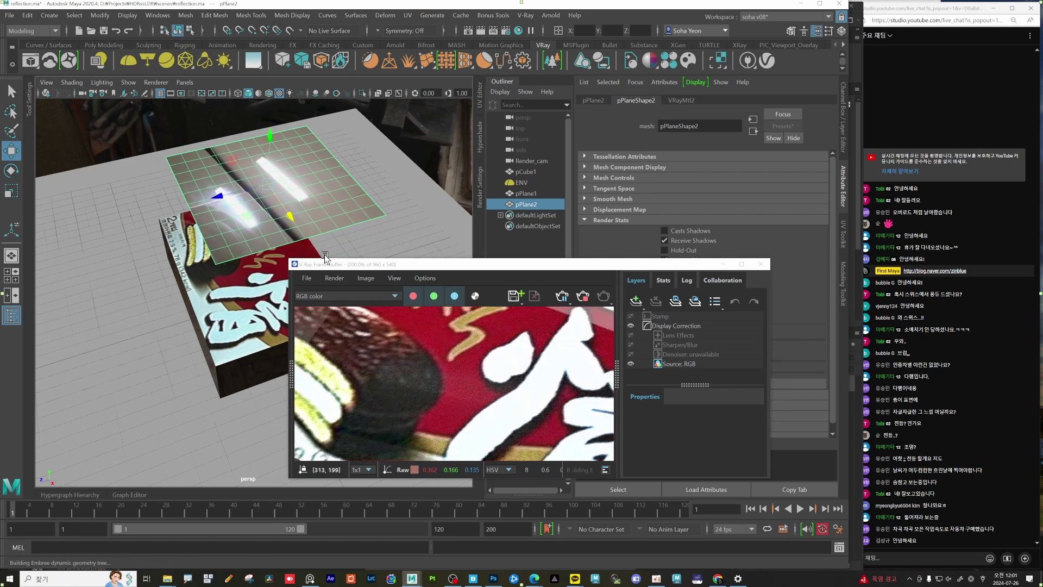
pyautogui.keyDown('alt'); pyautogui.moveTo(237, 319); pyautogui.dragTo(238, 288); pyautogui.keyUp('alt')
pyautogui.scroll(-1, 449, 390)
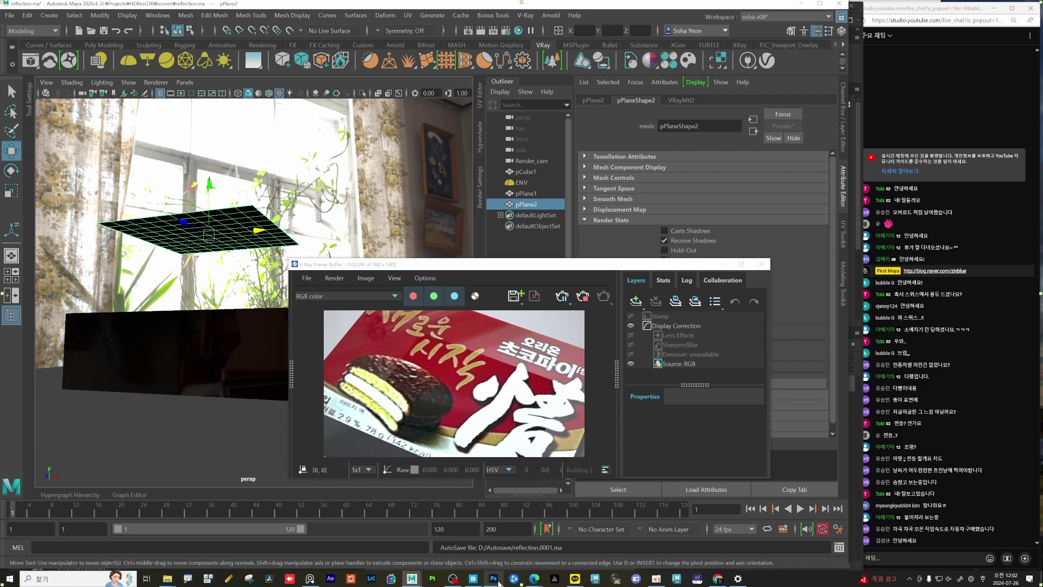
# Step: Switch to Photoshop and inspect the white foreground colour's RGB values in the Color Picker
pyautogui.click(494, 579)
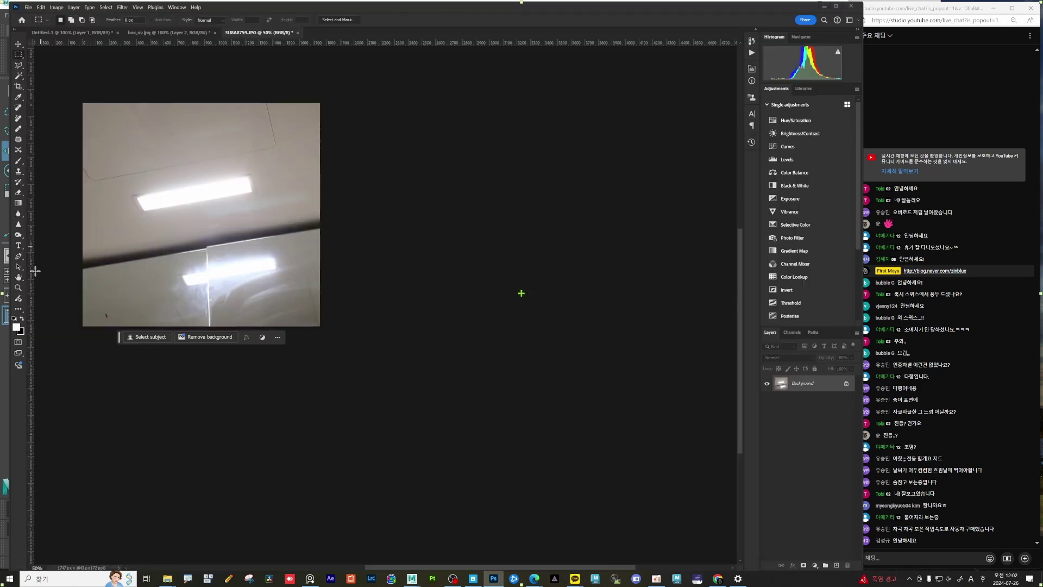
pyautogui.click(17, 327)
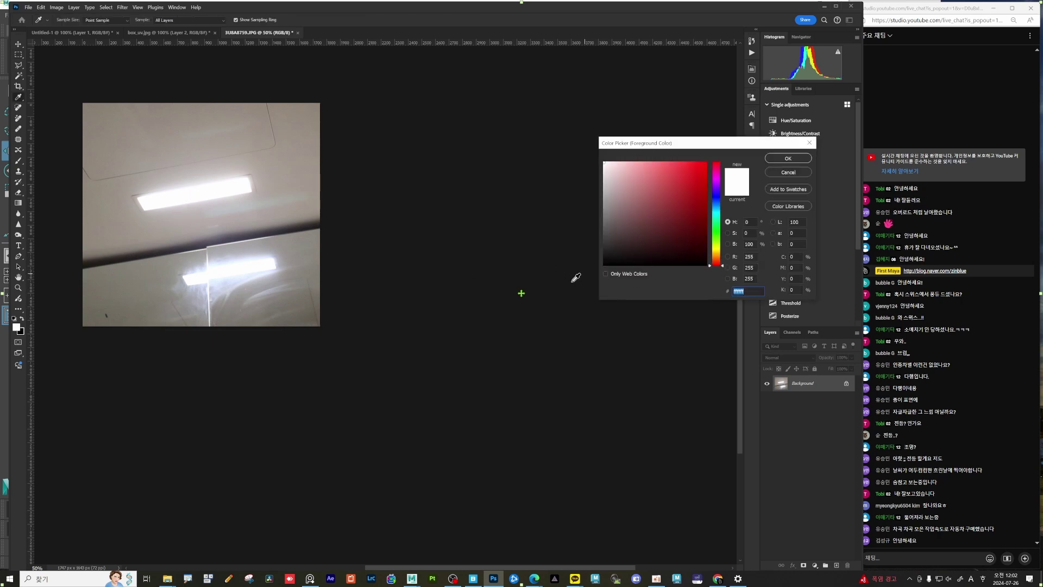
pyautogui.click(791, 173)
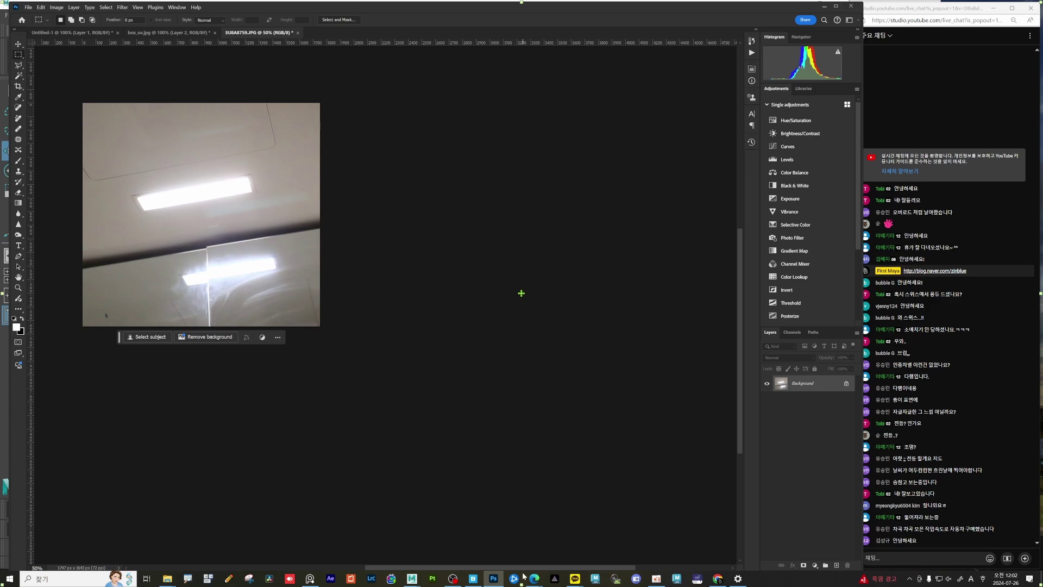
# Step: Switch back to Maya and turn on Primary Visibility in the Render Stats of pPlane2
pyautogui.moveTo(412, 578)
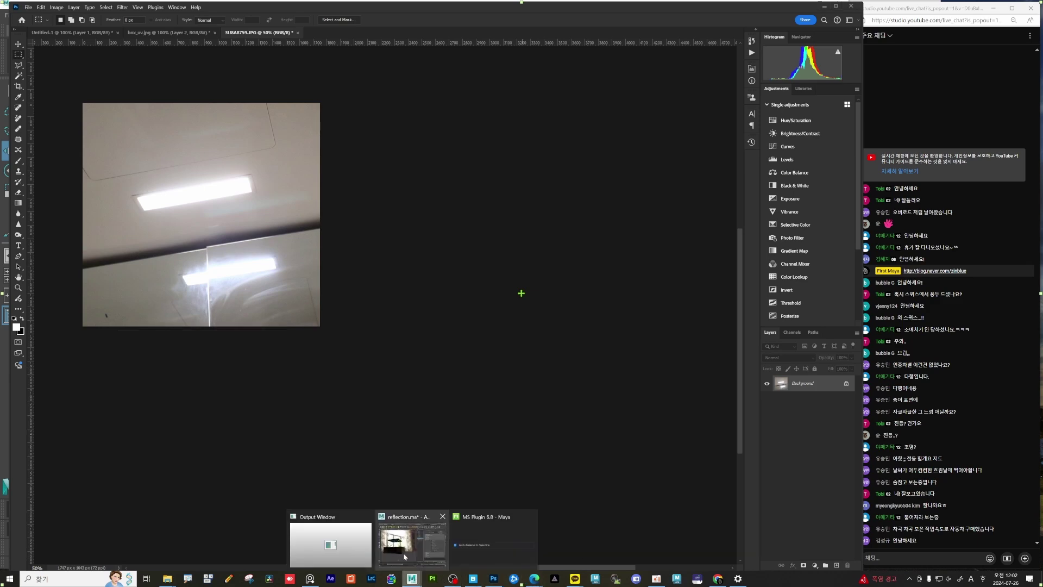
pyautogui.click(417, 535)
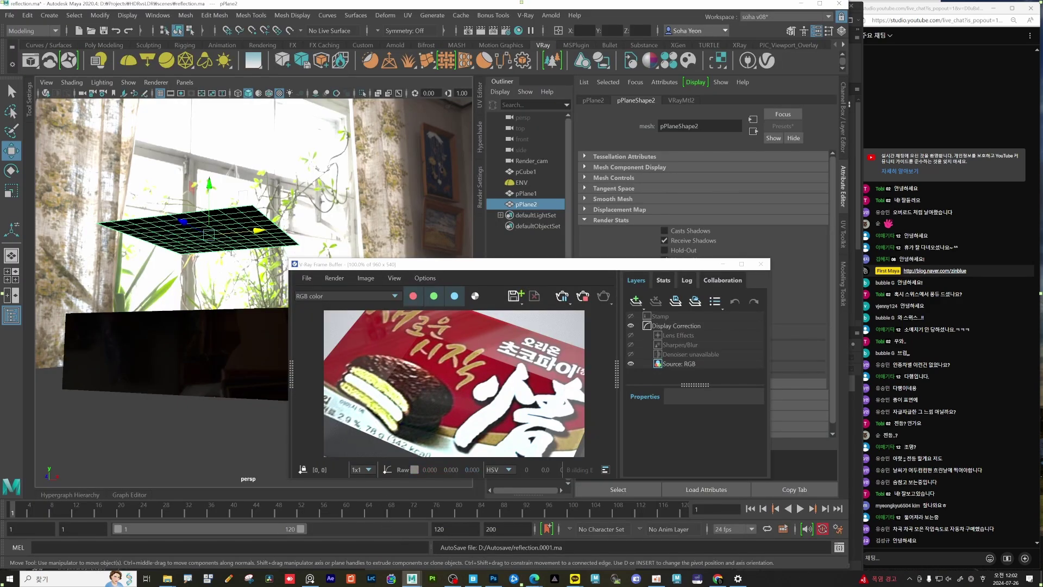
pyautogui.keyDown('alt'); pyautogui.moveTo(206, 217); pyautogui.dragTo(212, 294); pyautogui.keyUp('alt')
pyautogui.moveTo(639, 265); pyautogui.dragTo(519, 298)
pyautogui.click(664, 270)
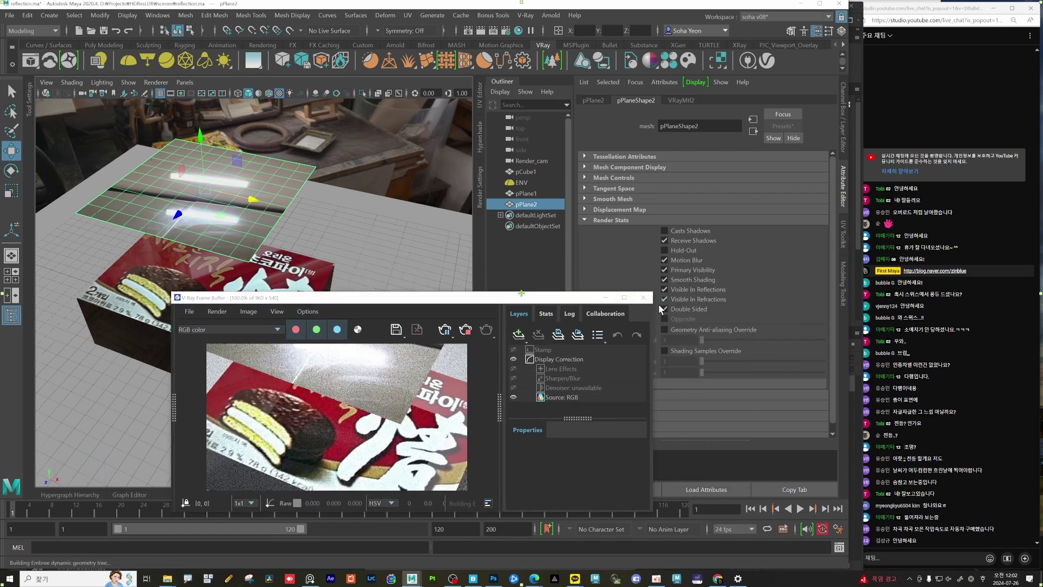
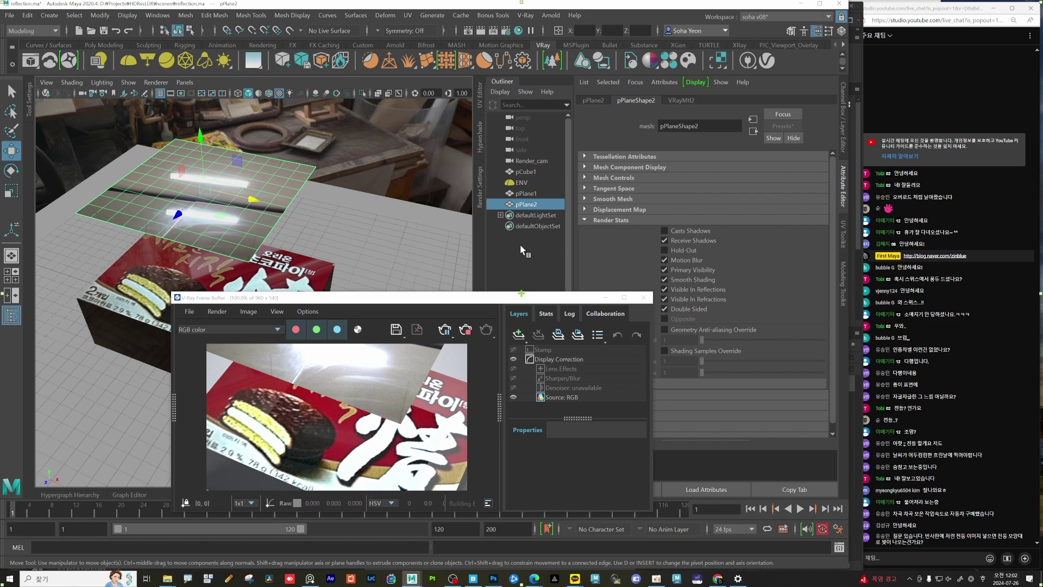
# Step: Reselect pPlane2 and examine the plane and box, both enlarged in the render and from a low viewpoint
pyautogui.click(335, 223)
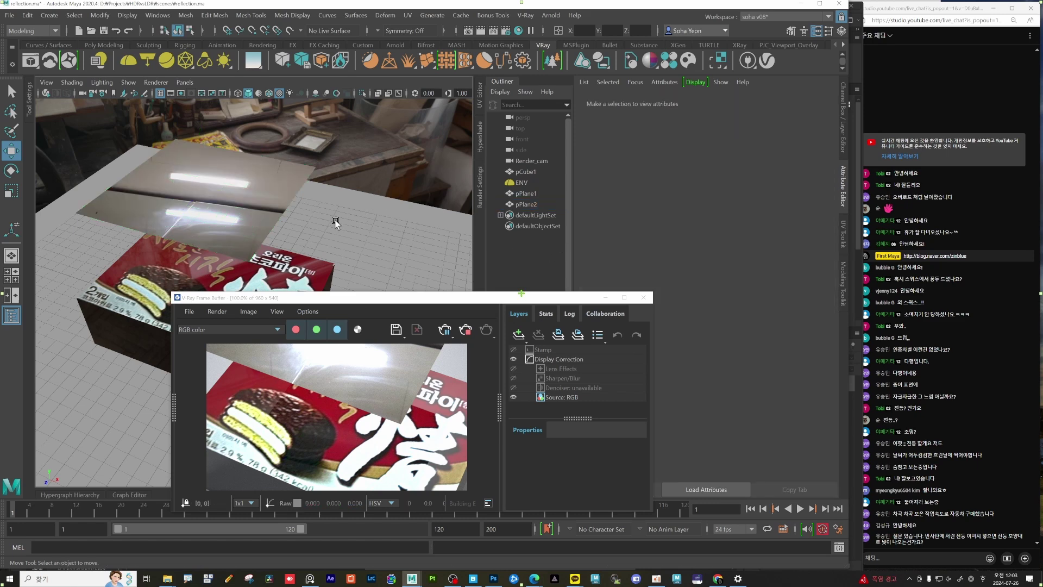
pyautogui.click(280, 200)
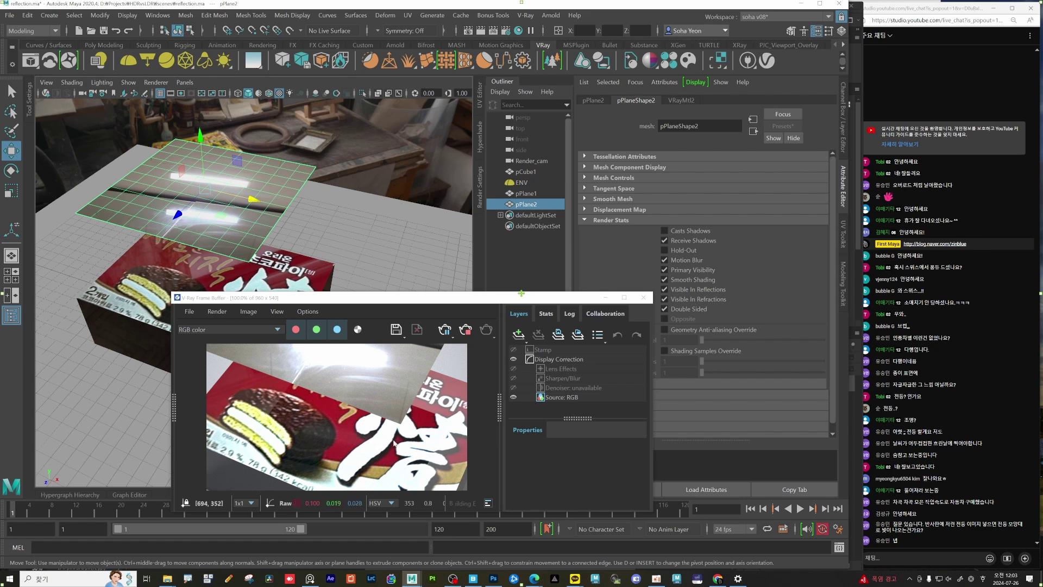
pyautogui.scroll(1, 328, 443)
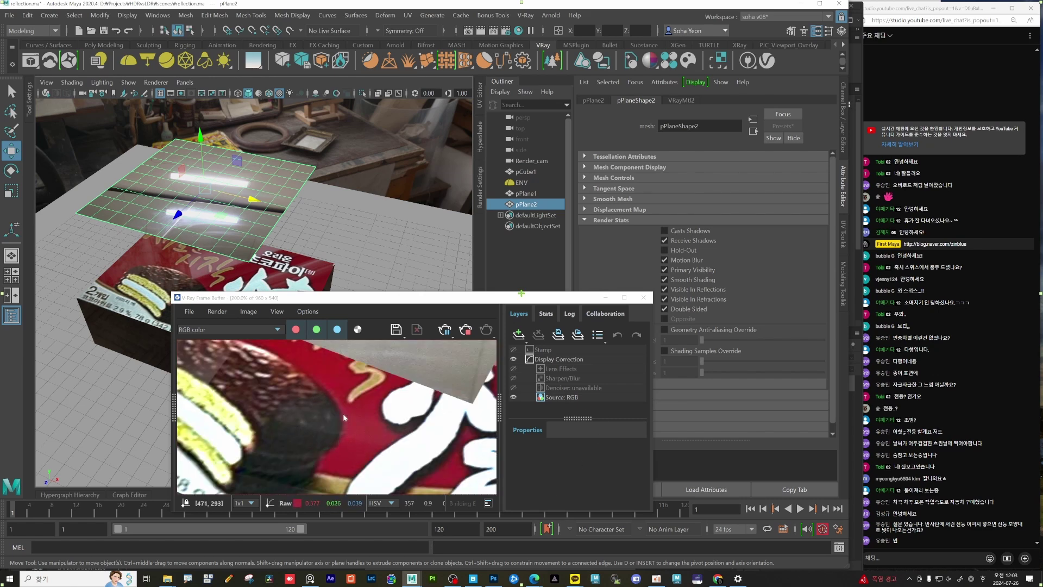
pyautogui.keyDown('alt'); pyautogui.moveTo(239, 245); pyautogui.dragTo(266, 202); pyautogui.keyUp('alt')
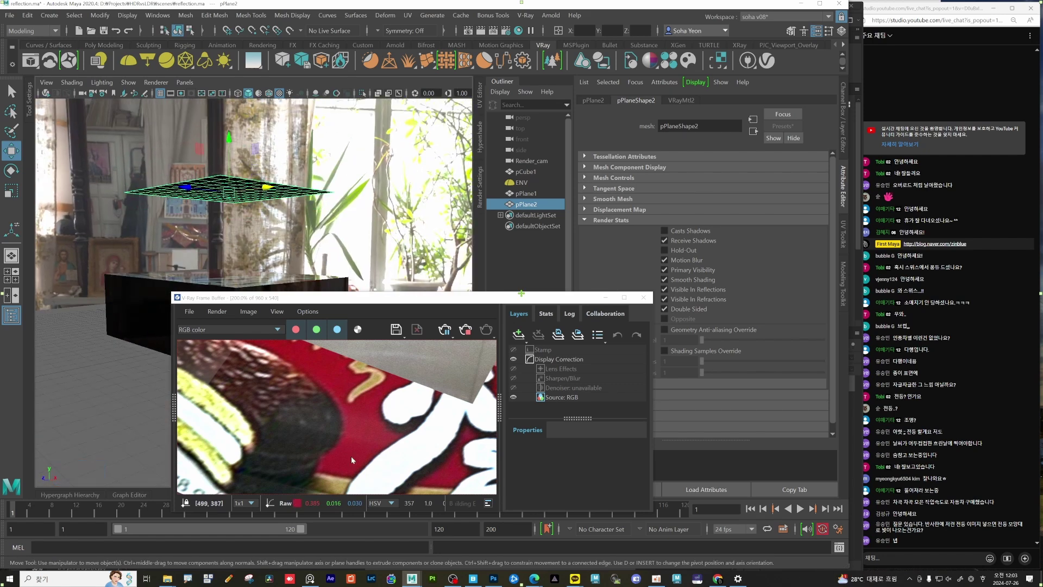
pyautogui.scroll(-2, 321, 402)
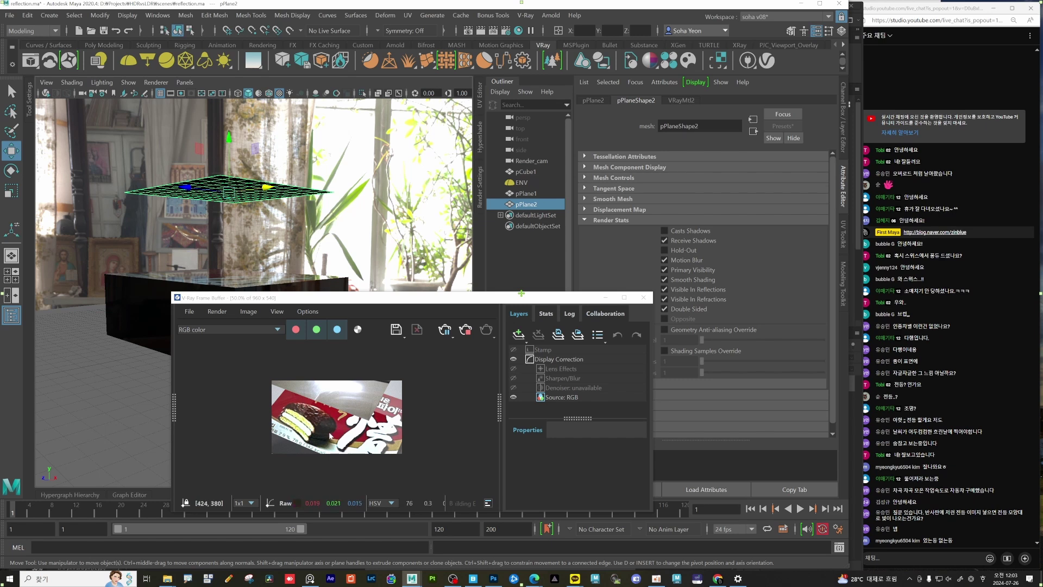
pyautogui.moveTo(377, 303); pyautogui.dragTo(308, 263)
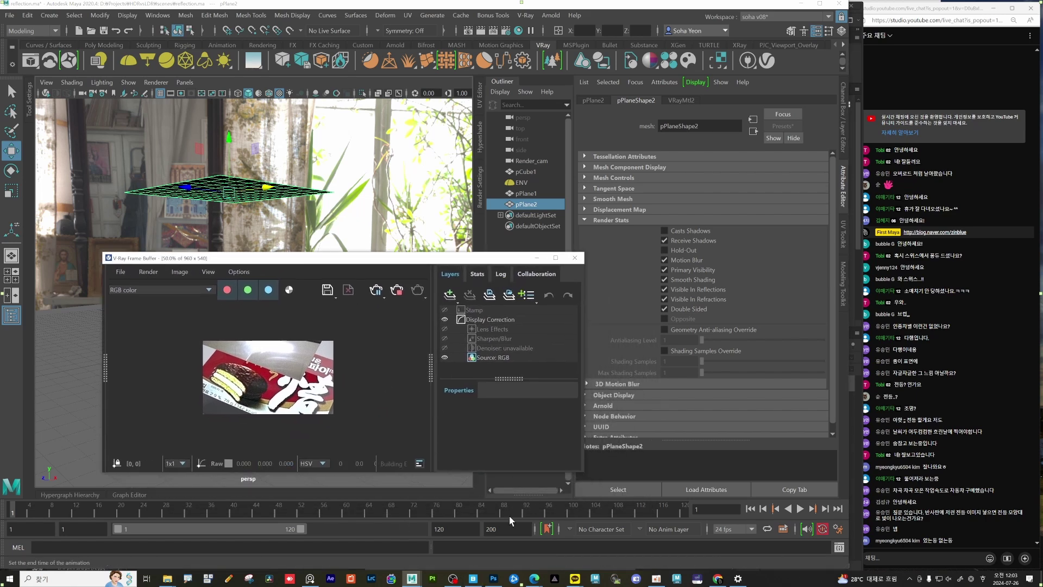
# Step: Switch to Photoshop and start opening an image, going up to the Projects folder on the Work drive and scanning its contents
pyautogui.click(494, 579)
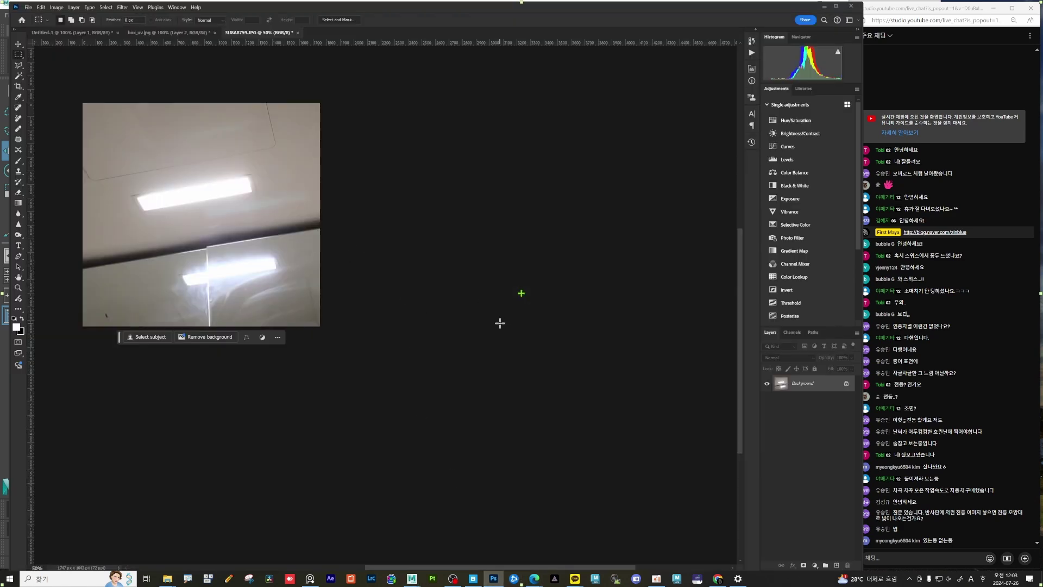
pyautogui.hotkey('ctrl', 'o')
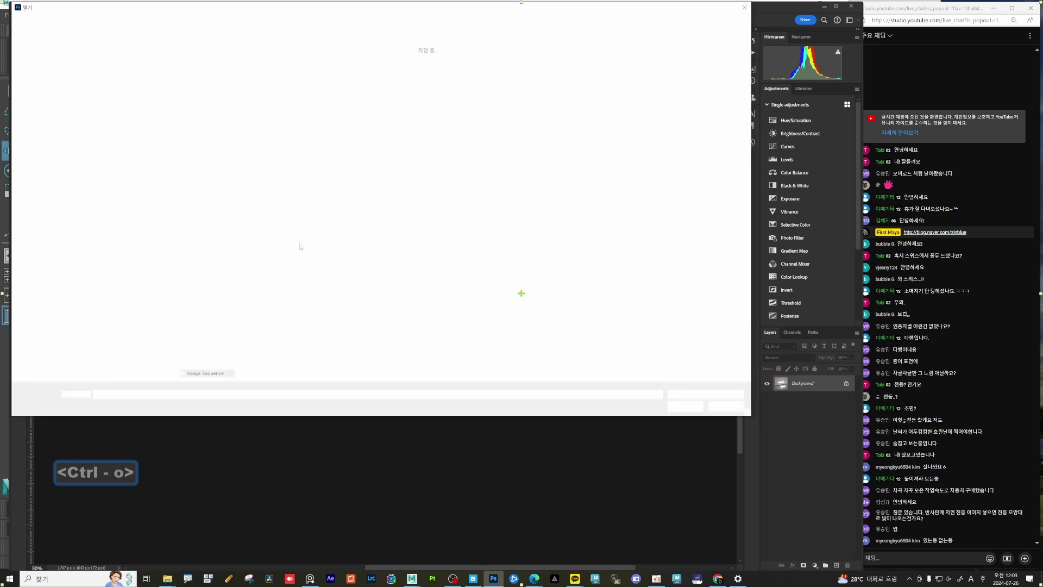
pyautogui.click(160, 20)
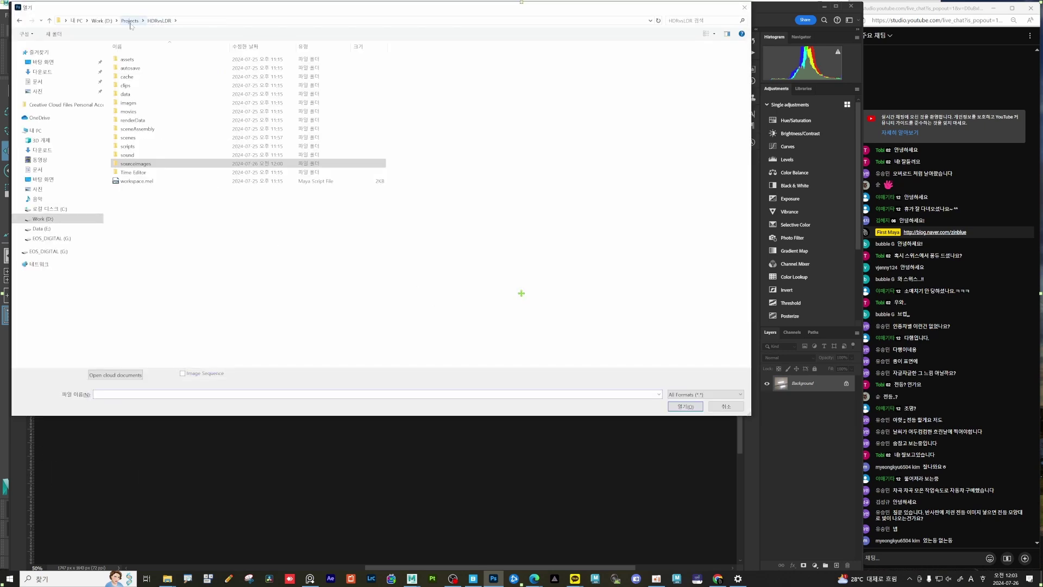
pyautogui.click(129, 21)
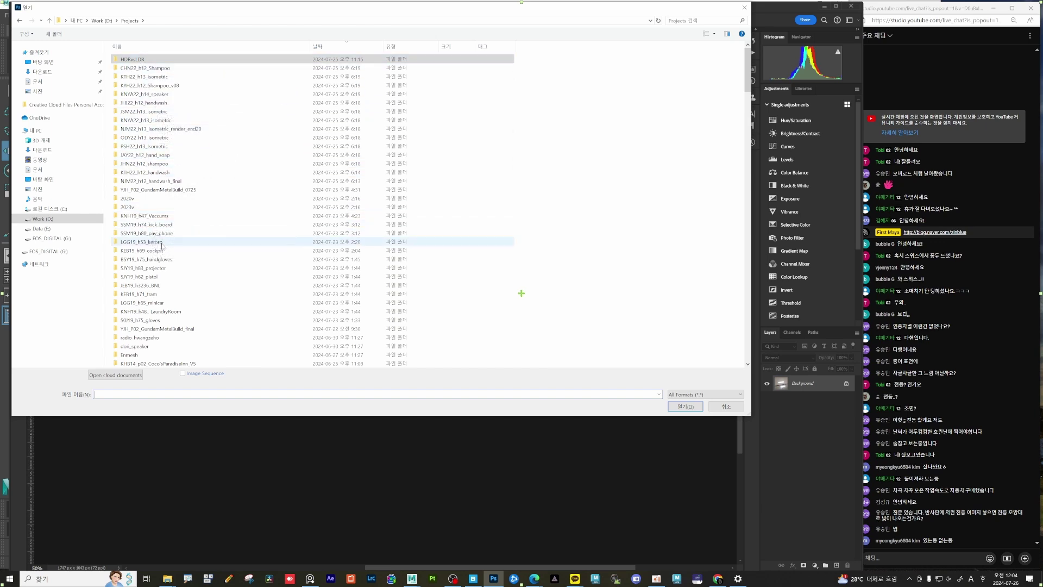
pyautogui.scroll(-2, 162, 246)
pyautogui.scroll(-3, 162, 246)
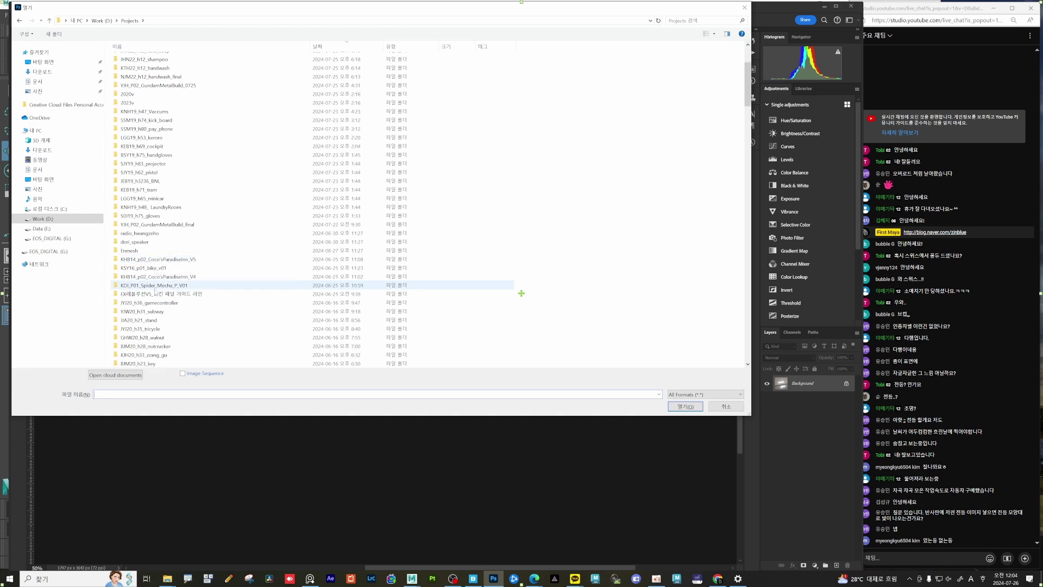
pyautogui.scroll(5, 158, 294)
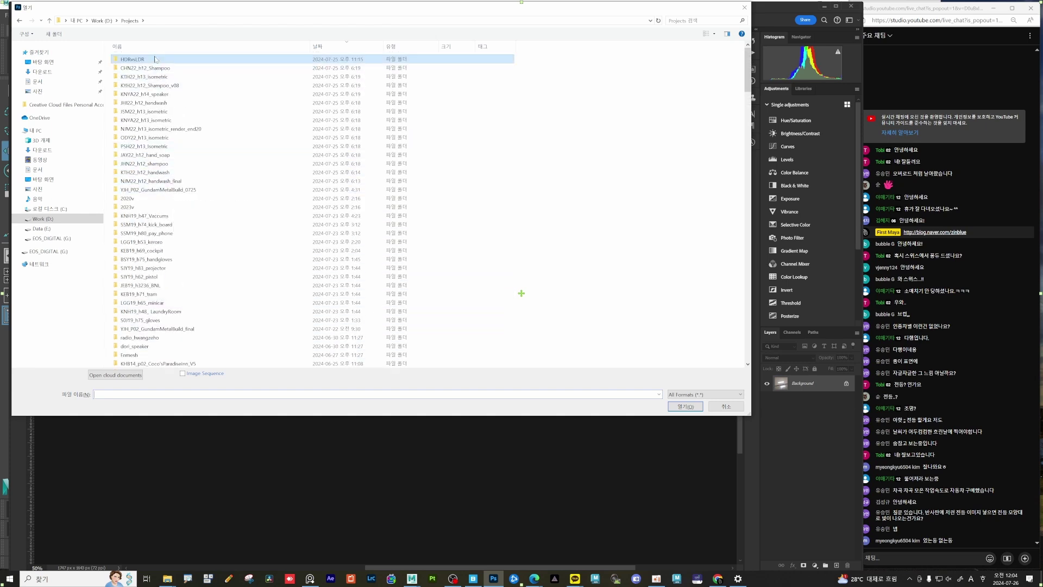
# Step: Sort the project folders by name and go into the interior folder inside a00_HDR
pyautogui.click(159, 46)
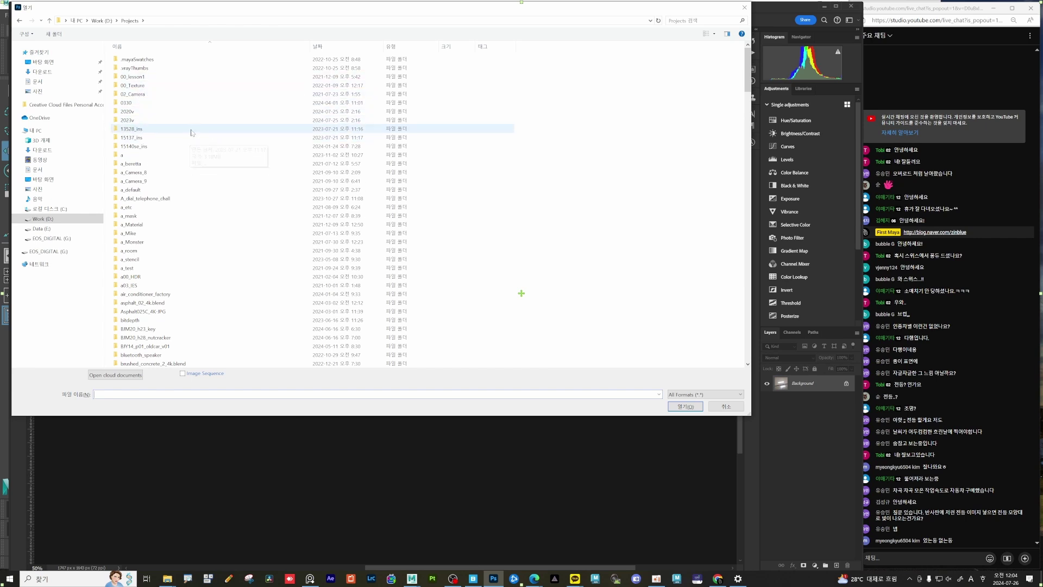
pyautogui.click(230, 47)
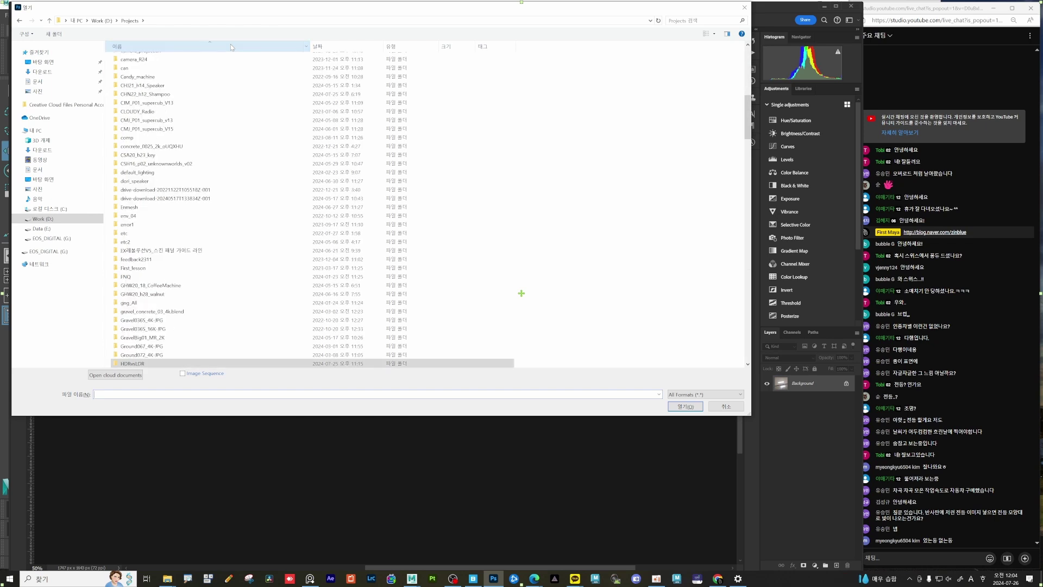
pyautogui.click(231, 46)
pyautogui.scroll(5, 223, 135)
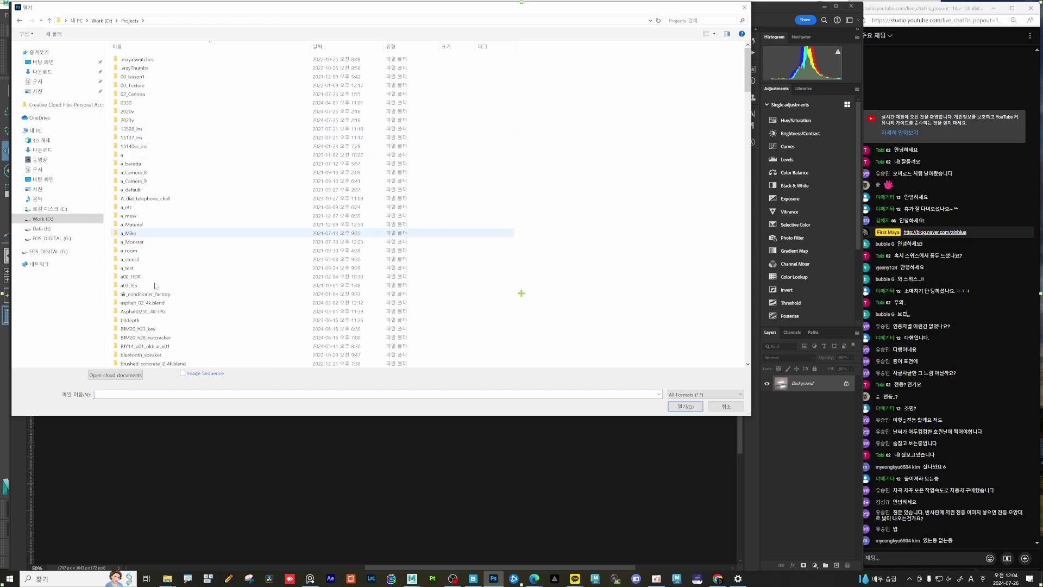
pyautogui.doubleClick(133, 277)
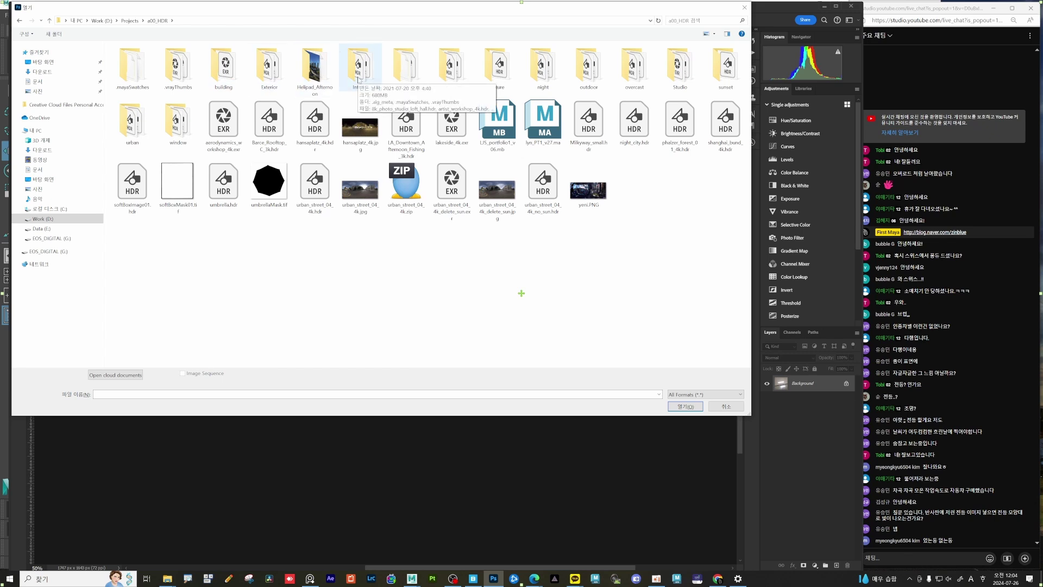
pyautogui.doubleClick(358, 70)
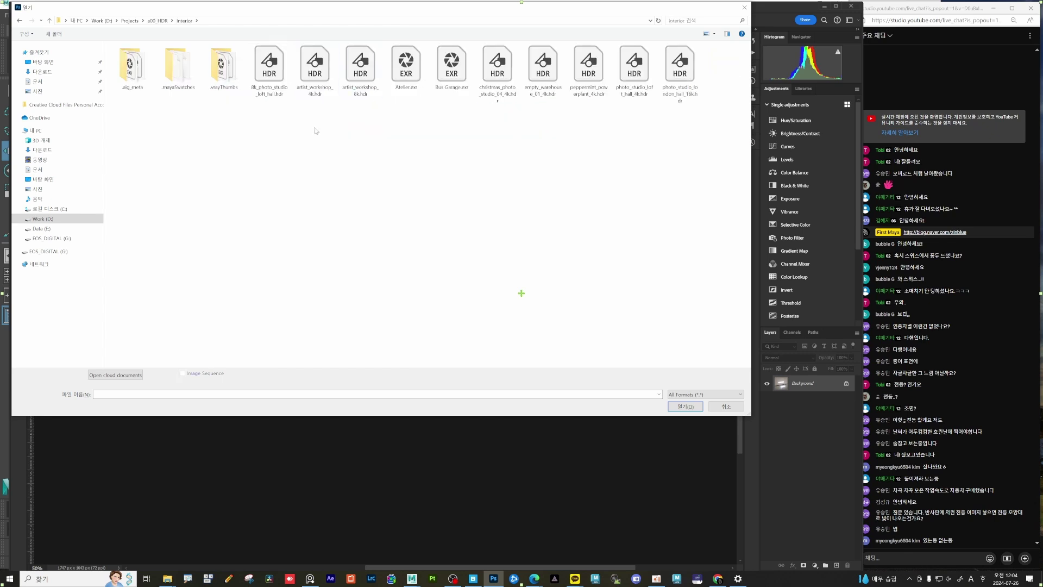
# Step: Open the HDR panorama christmas_photo_studio_04_4k.hdr
pyautogui.click(277, 75)
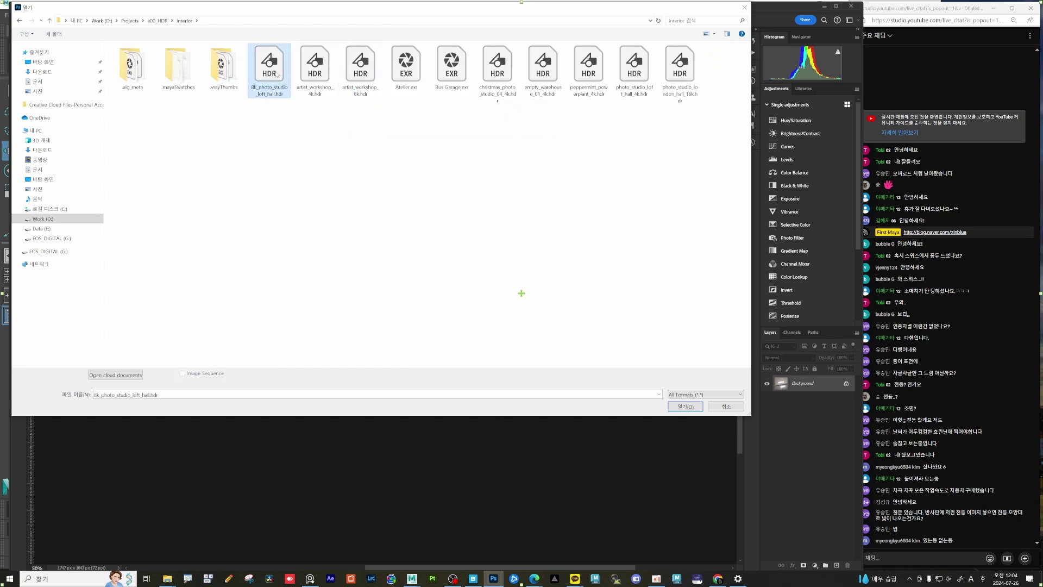
pyautogui.click(310, 71)
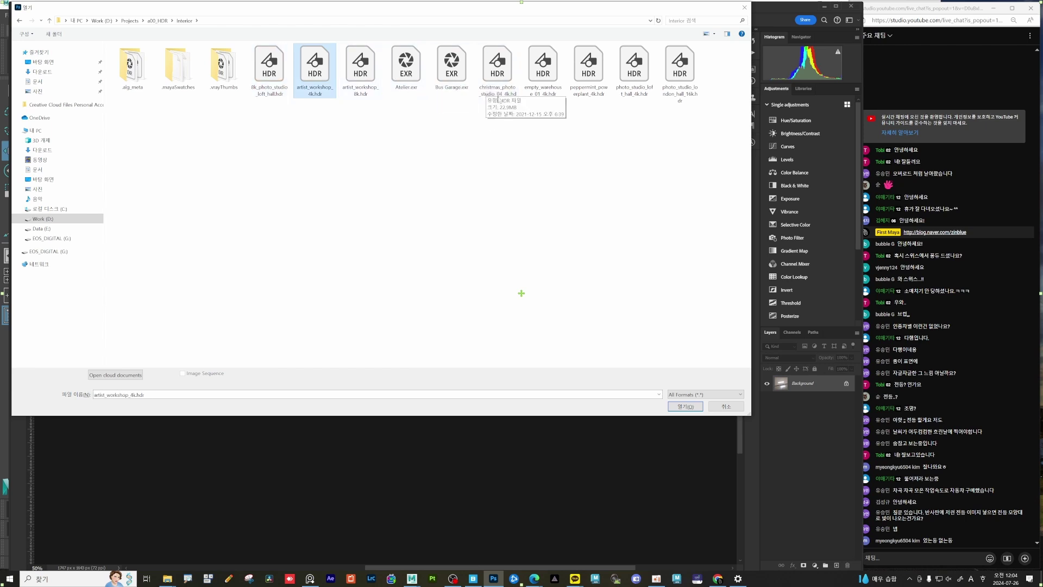
pyautogui.click(497, 82)
pyautogui.click(679, 407)
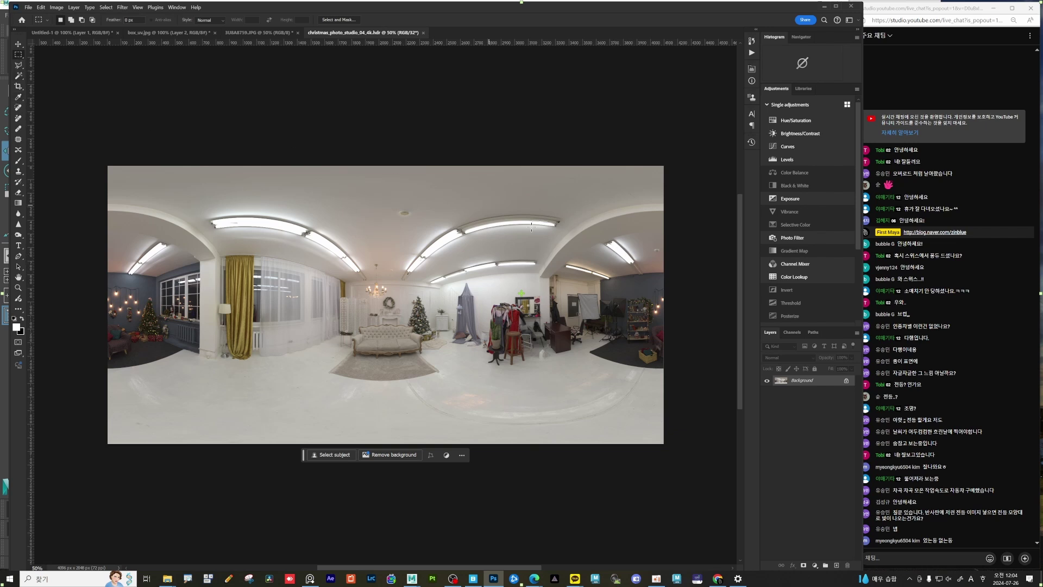
# Step: Crop the panorama to a small rectangular selection around the ceiling lamp nearest its right edge
pyautogui.moveTo(595, 224); pyautogui.dragTo(642, 272)
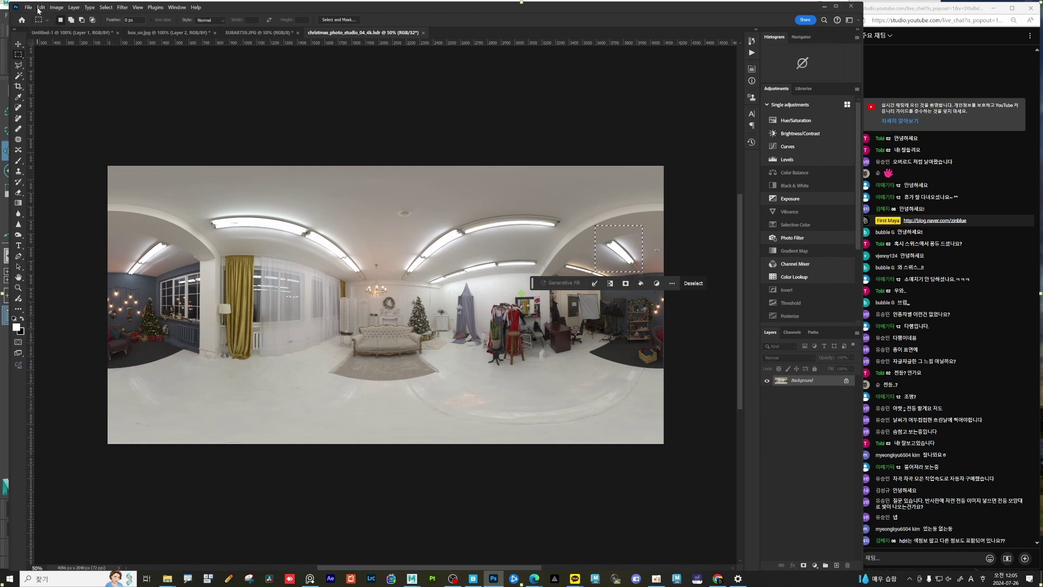
pyautogui.click(57, 8)
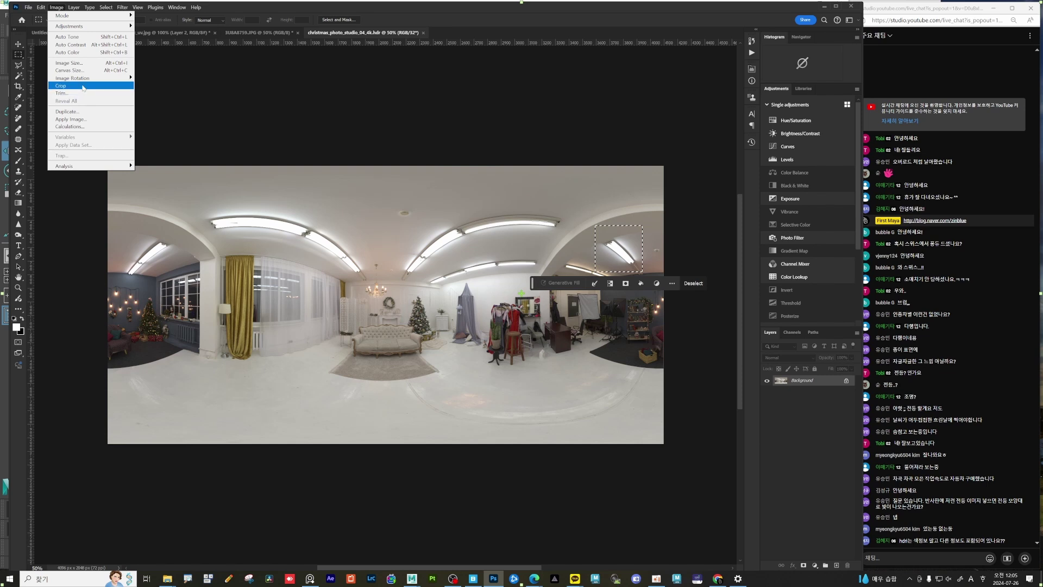
pyautogui.click(60, 86)
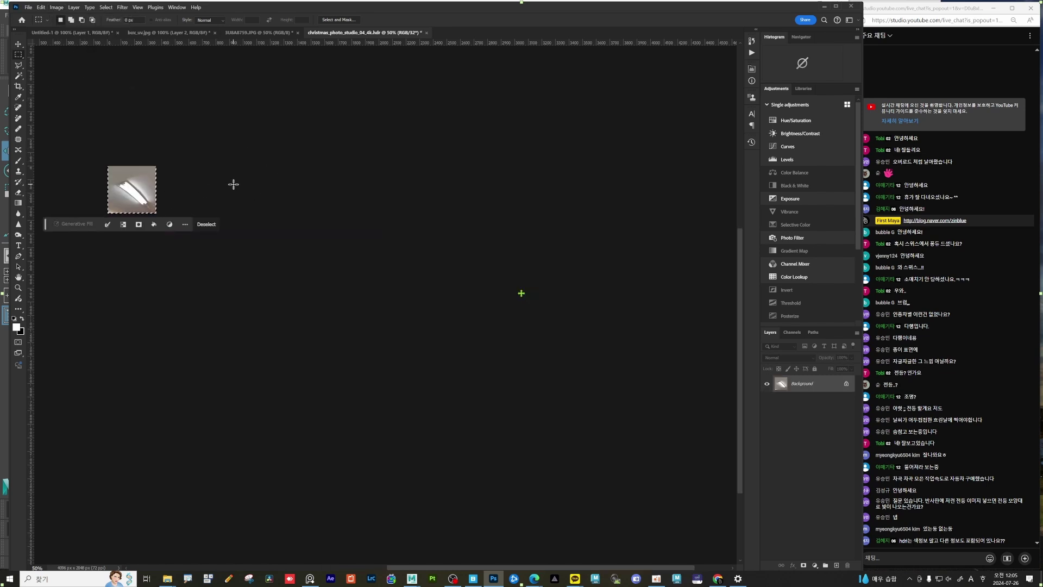
# Step: View the cropped HDR lamp at 100% and compare it with the ceiling-light JPG photo in the other document
pyautogui.hotkey('ctrl', '=')
pyautogui.hotkey('ctrl', '=')
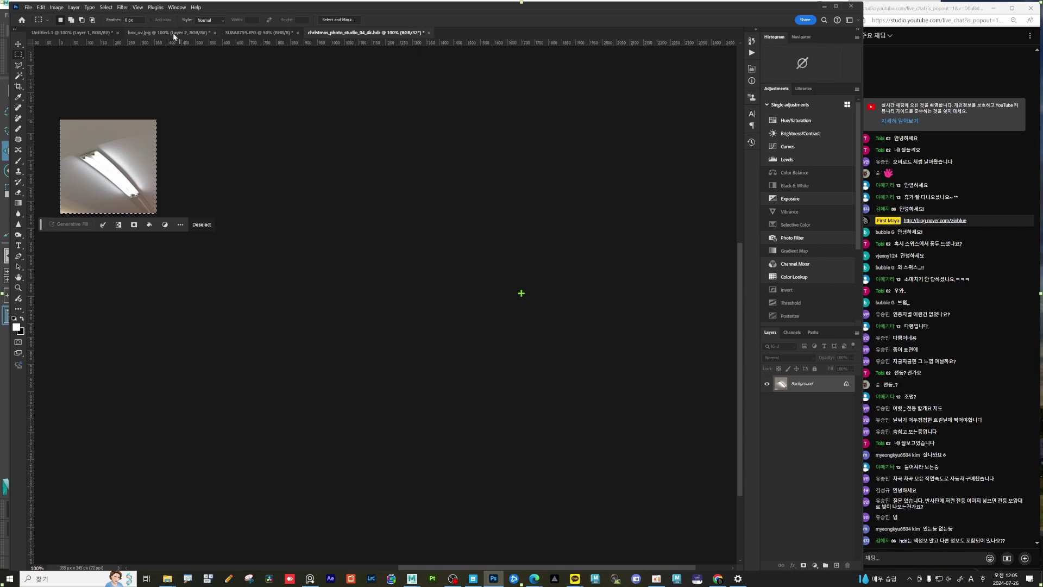
pyautogui.click(245, 35)
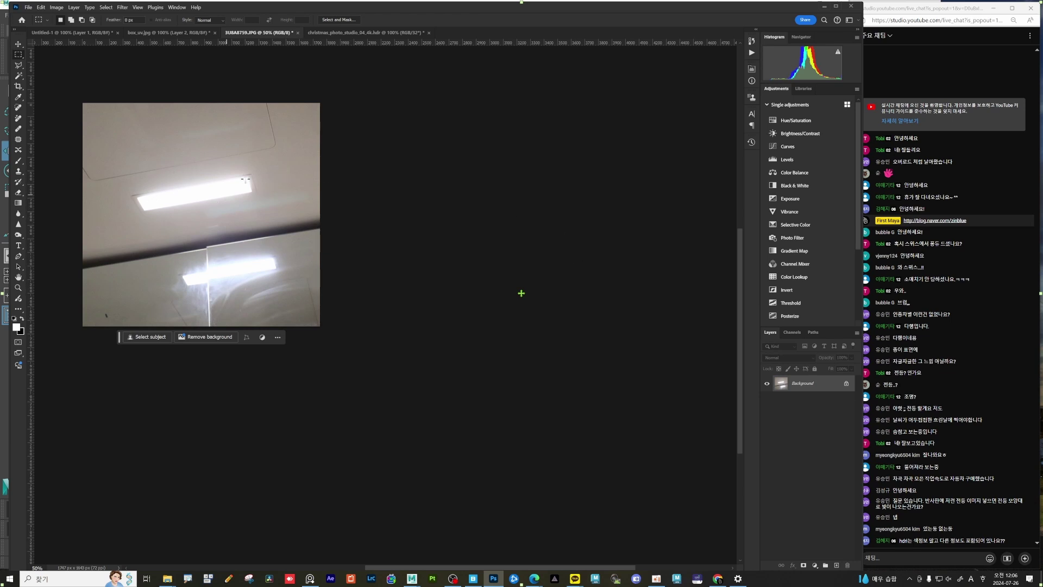
# Step: Compare the HDR lamp with the ceiling-light JPG, preview an Exposure of -6.72 on the JPG, and discard the adjustment
pyautogui.click(340, 33)
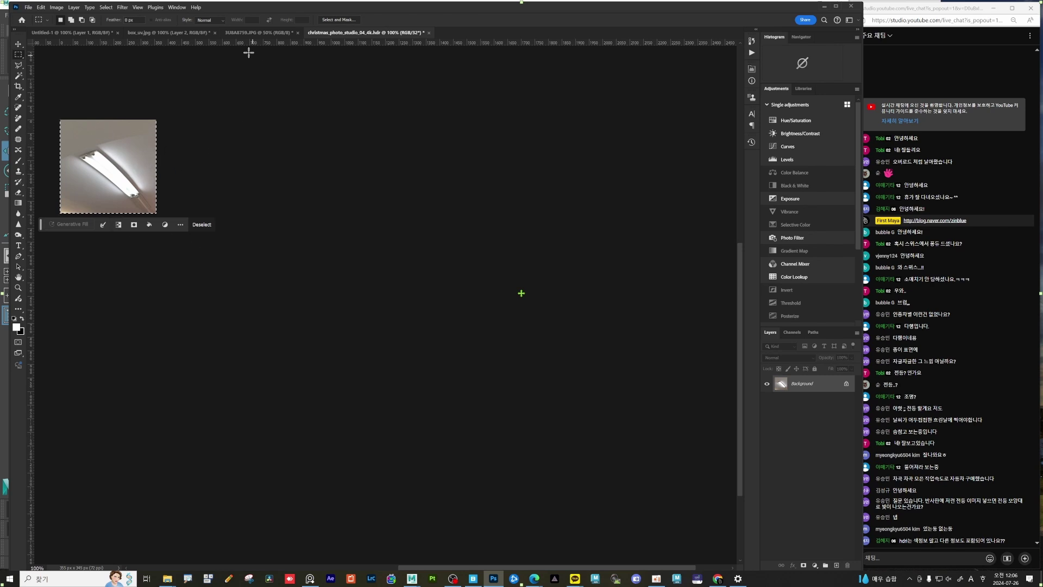
pyautogui.click(248, 35)
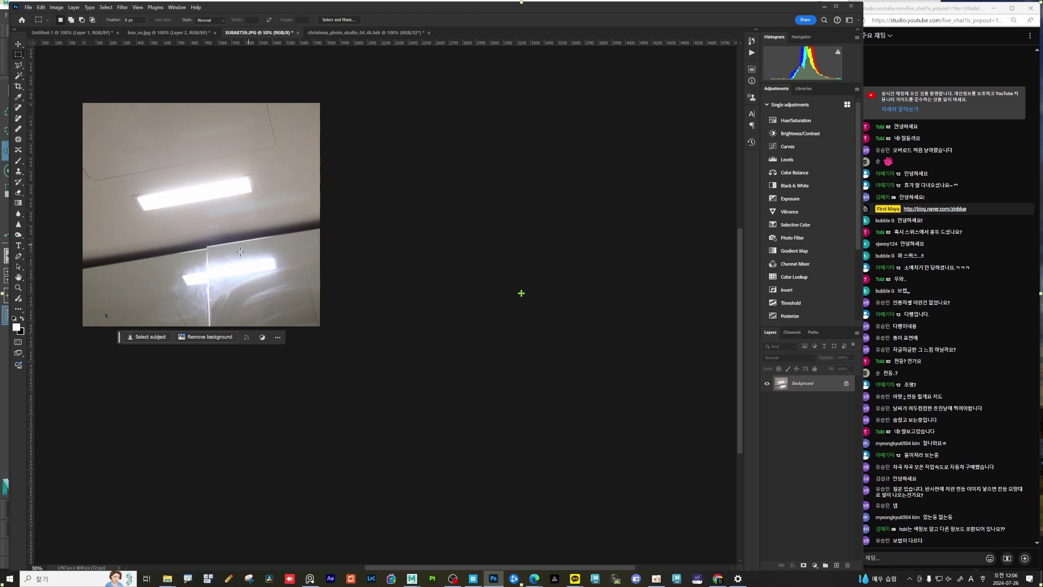
pyautogui.click(57, 7)
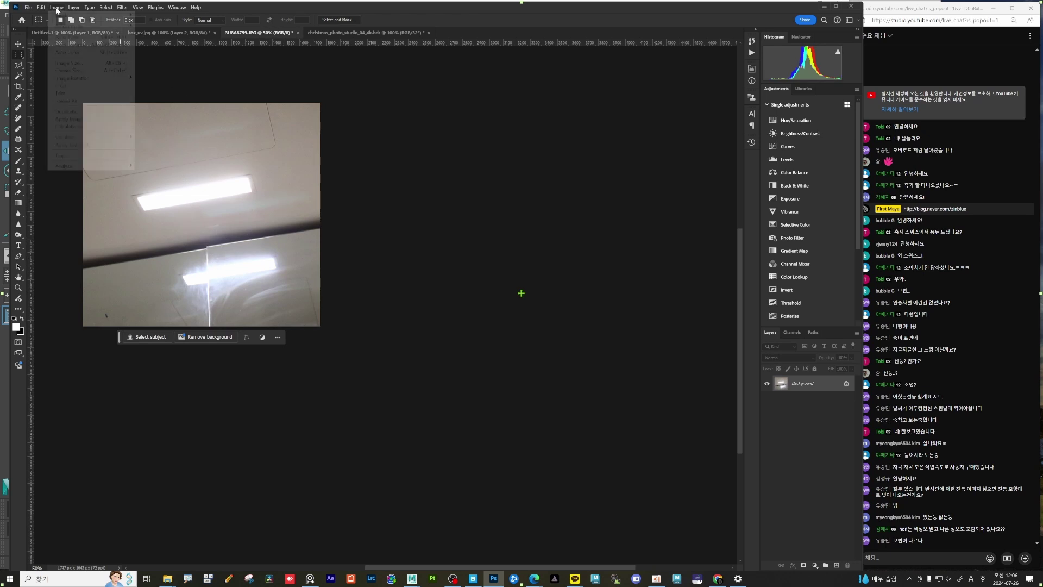
pyautogui.moveTo(64, 26)
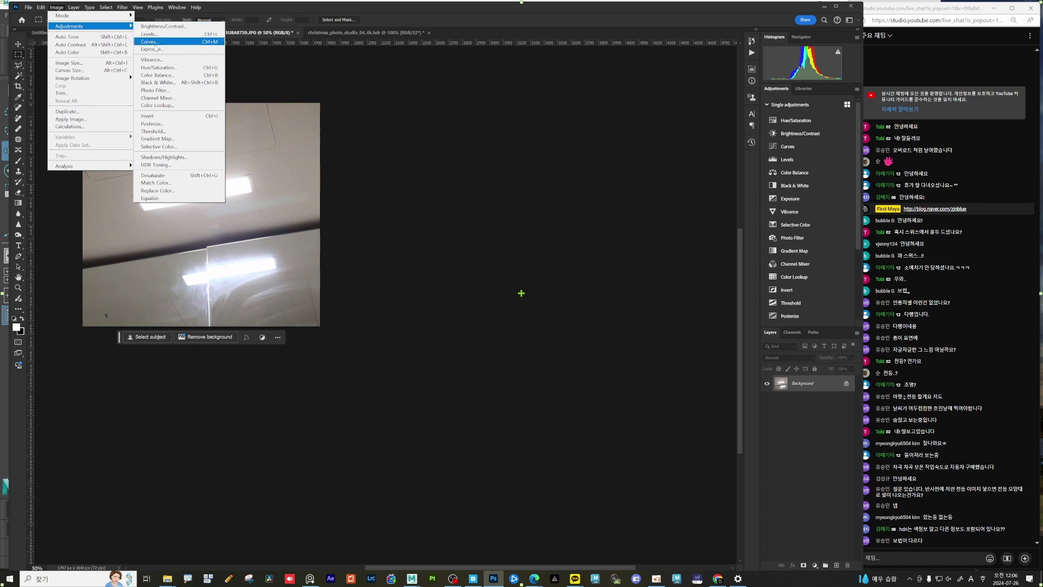
pyautogui.click(152, 49)
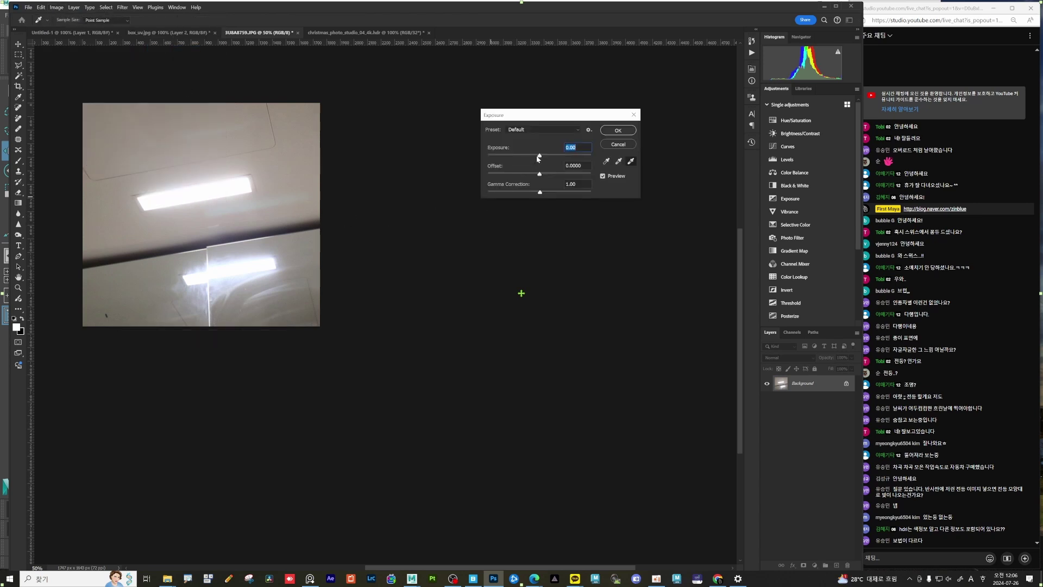
pyautogui.moveTo(539, 157); pyautogui.dragTo(505, 156)
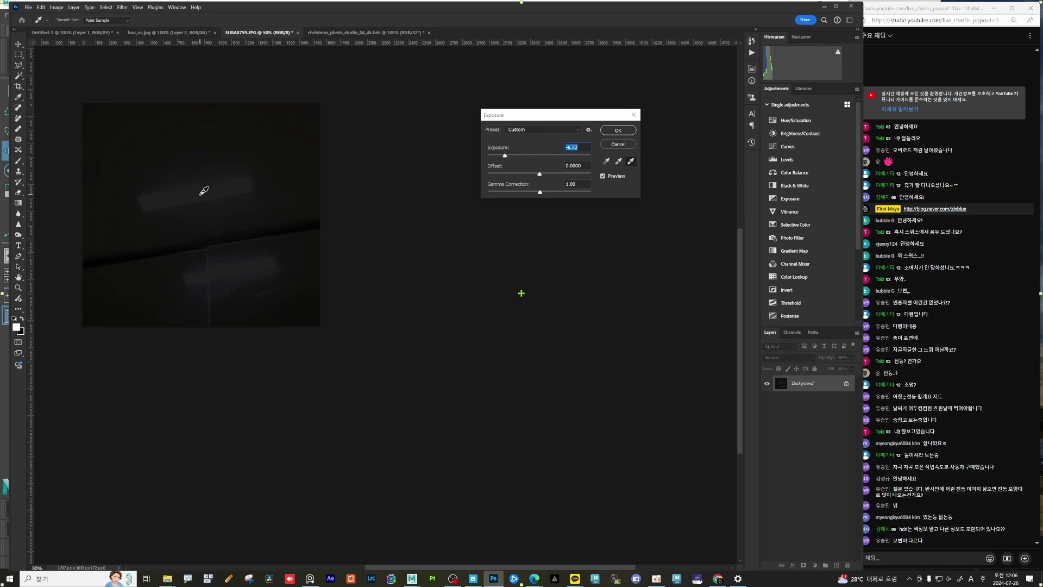
pyautogui.click(619, 145)
# Step: Preview an Exposure adjustment of -3.66 on the cropped HDR lamp and discard it
pyautogui.click(375, 32)
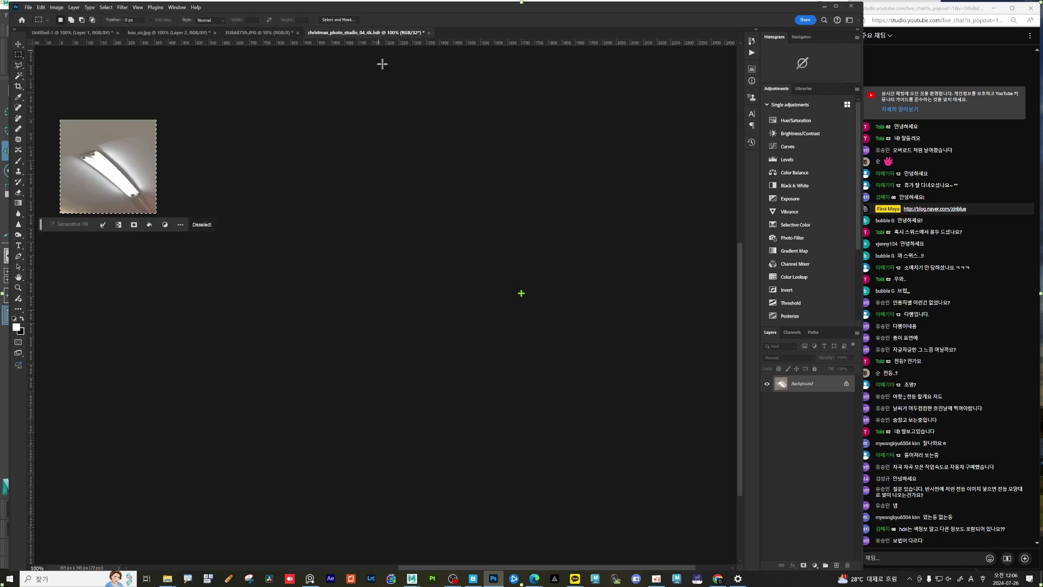
pyautogui.click(54, 8)
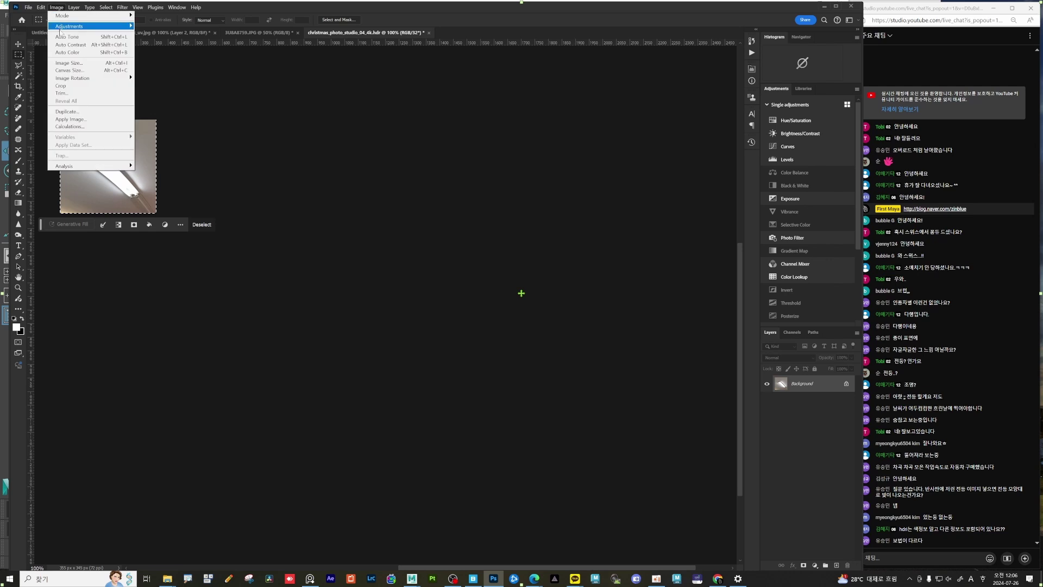
pyautogui.moveTo(42, 8)
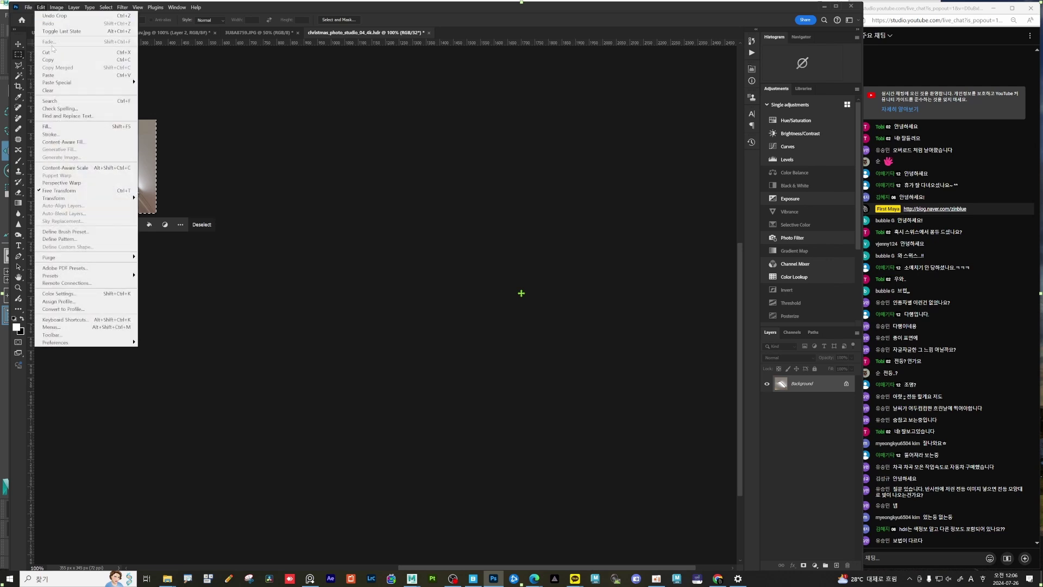
pyautogui.moveTo(64, 26)
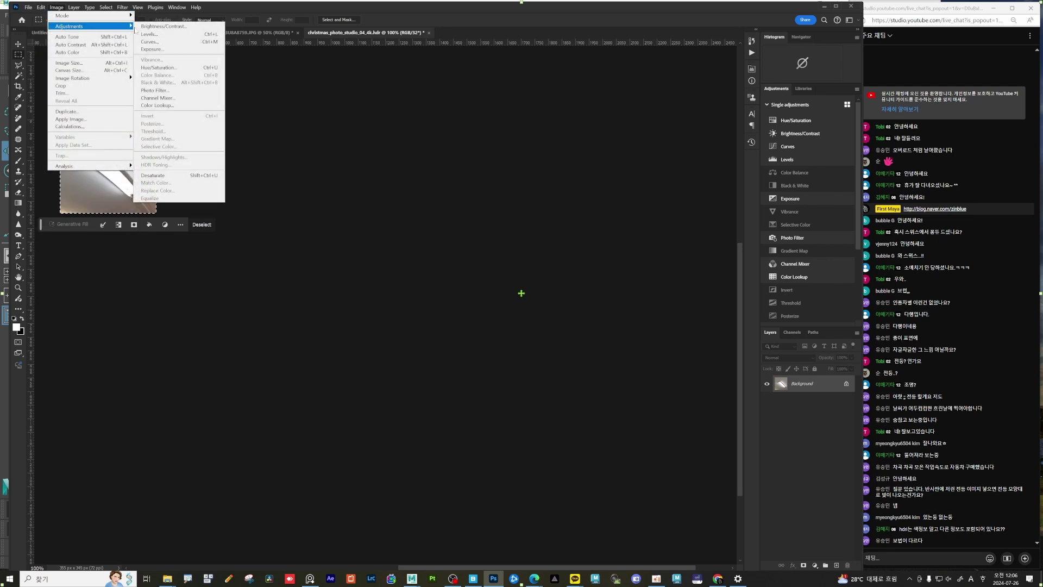
pyautogui.click(146, 50)
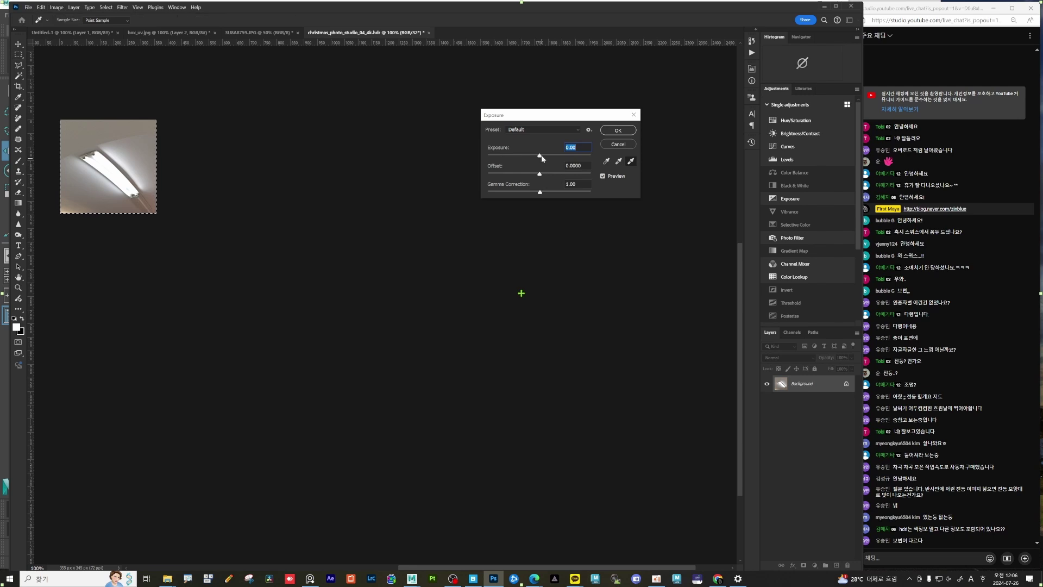
pyautogui.moveTo(540, 157); pyautogui.dragTo(511, 157)
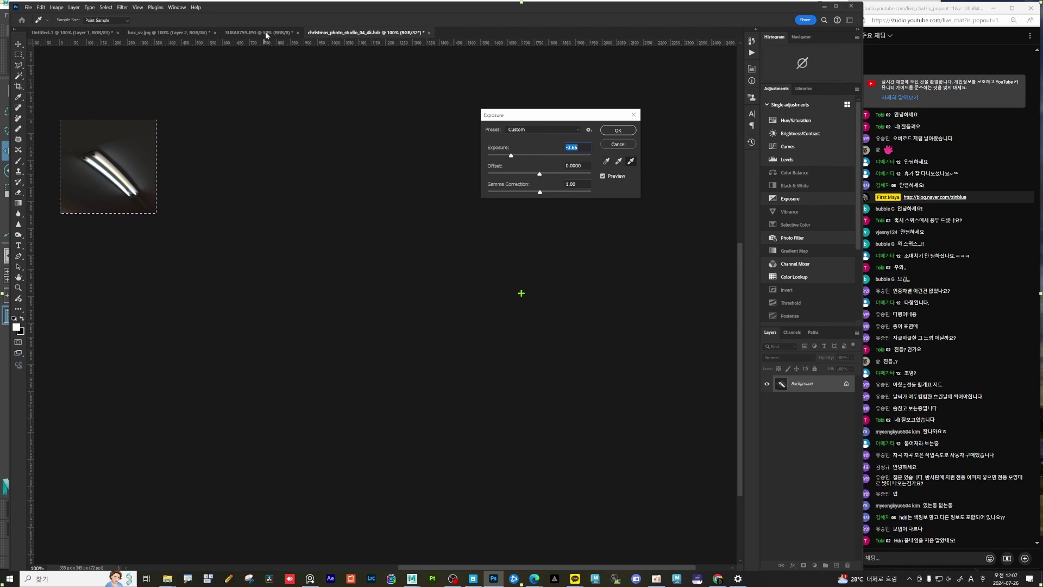
pyautogui.click(619, 145)
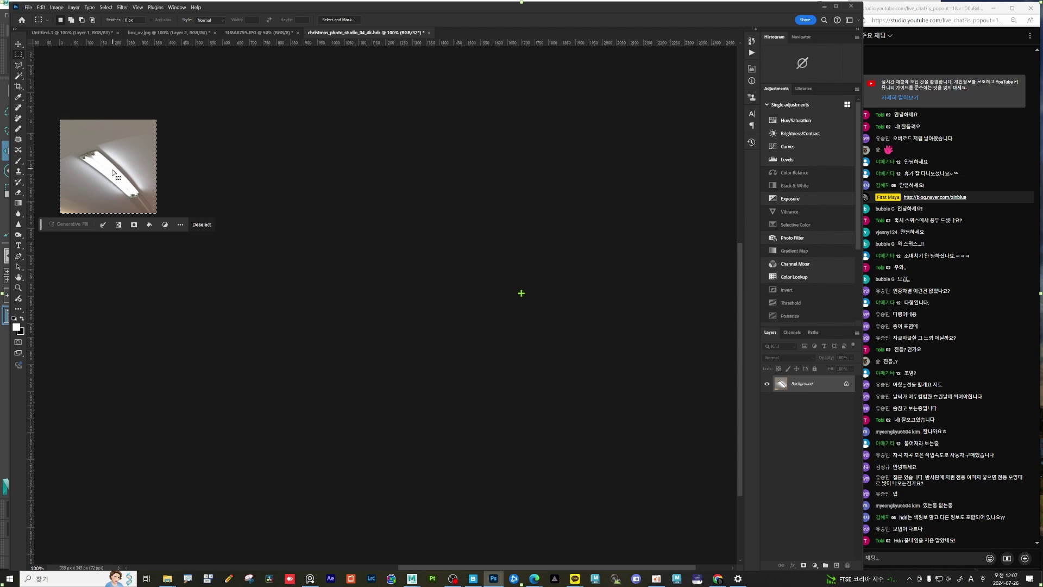
pyautogui.click(261, 33)
pyautogui.hotkey('ctrl', 'alt')
pyautogui.press('ctrl')
# Step: Start saving the cropped HDR lamp under a new name and create a folder named light inside a00_HDR
pyautogui.click(28, 7)
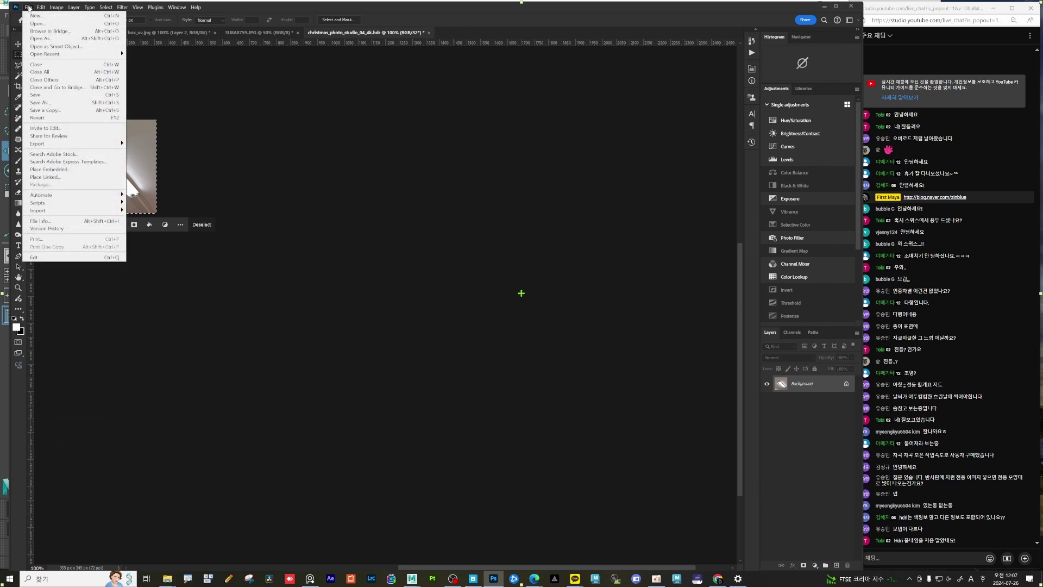
pyautogui.click(43, 102)
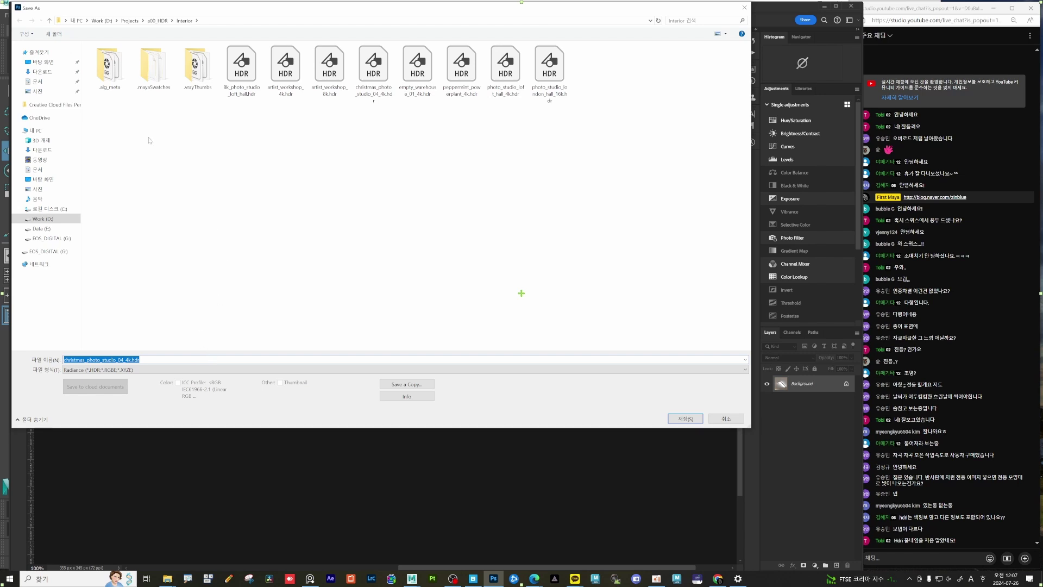
pyautogui.click(158, 20)
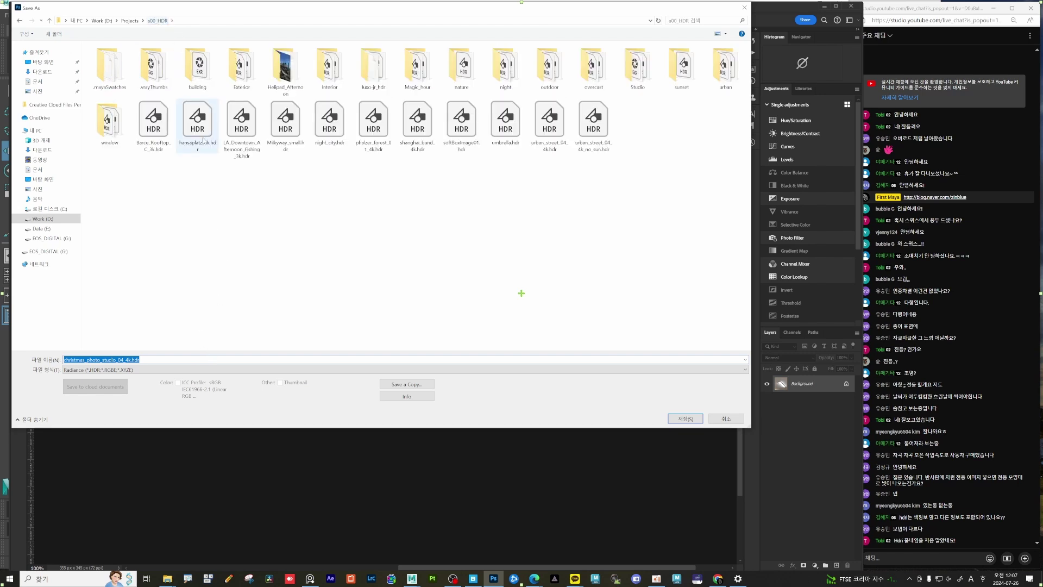
pyautogui.rightClick(266, 205)
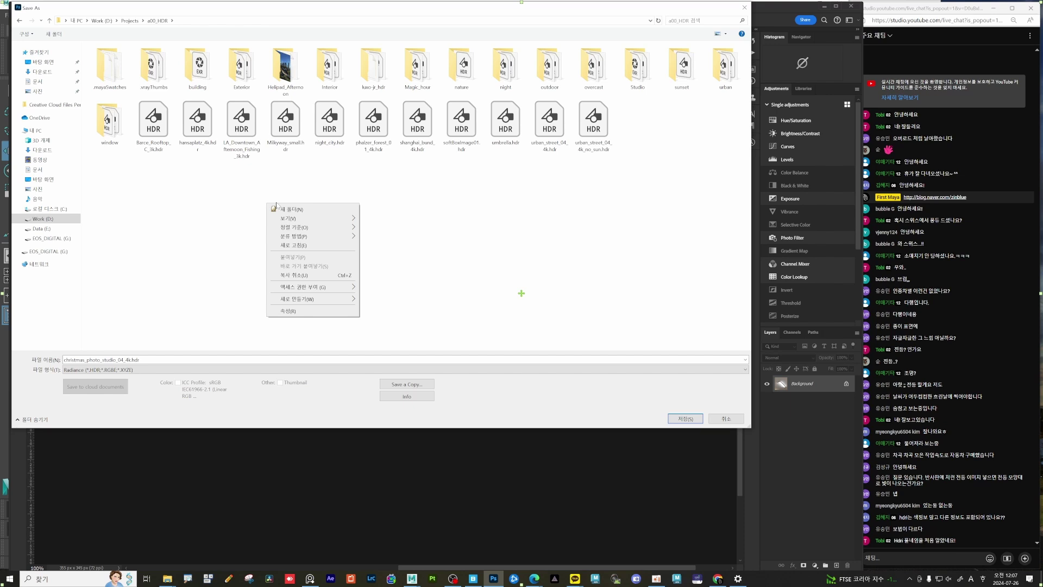
pyautogui.click(296, 210)
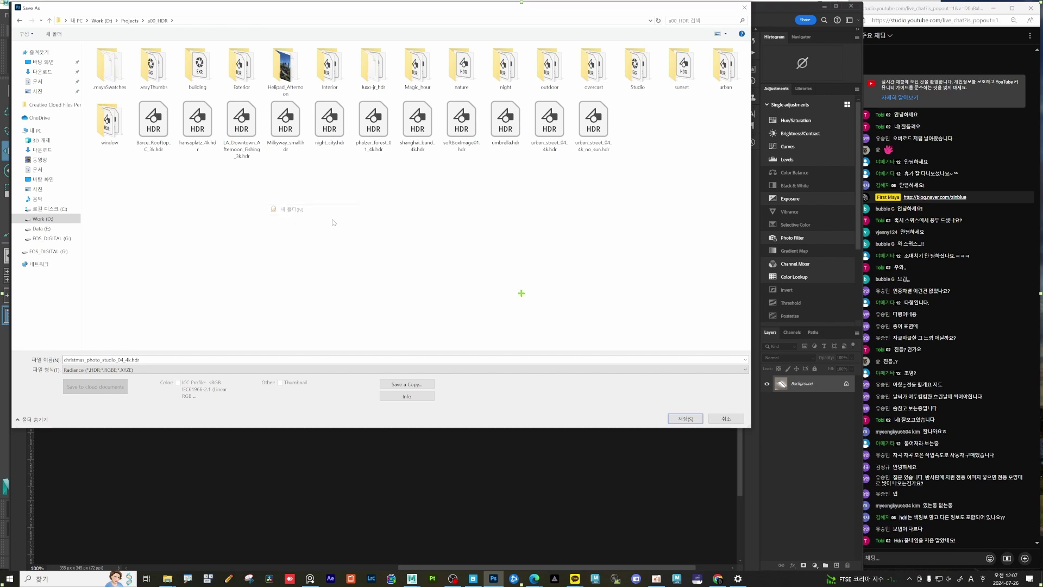
pyautogui.press('BackSpace')
pyautogui.write('t')
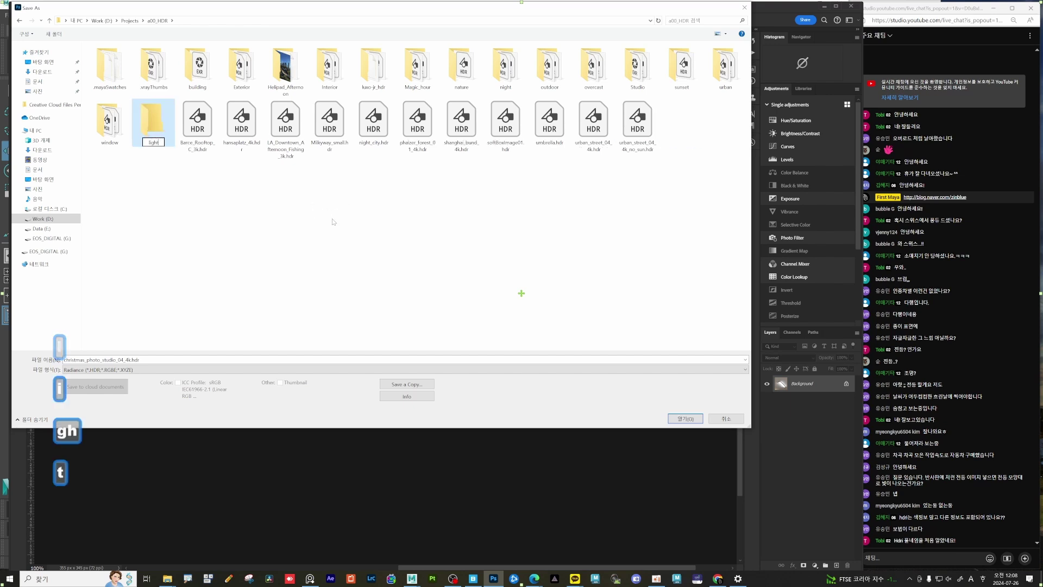
pyautogui.press('Return')
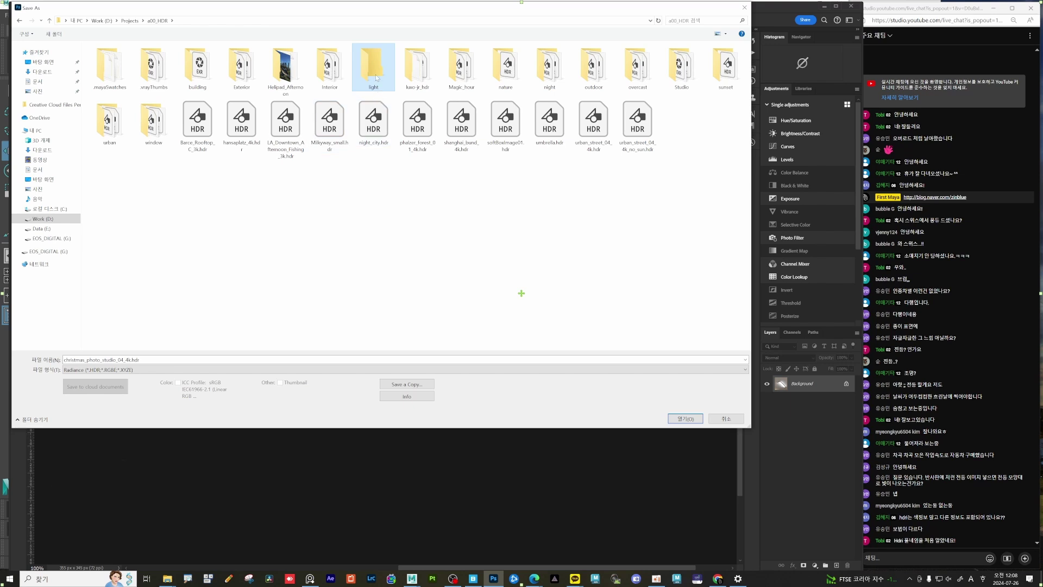
# Step: Save the cropped lamp as top_light in Radiance HDR format inside the light folder
pyautogui.press('Return')
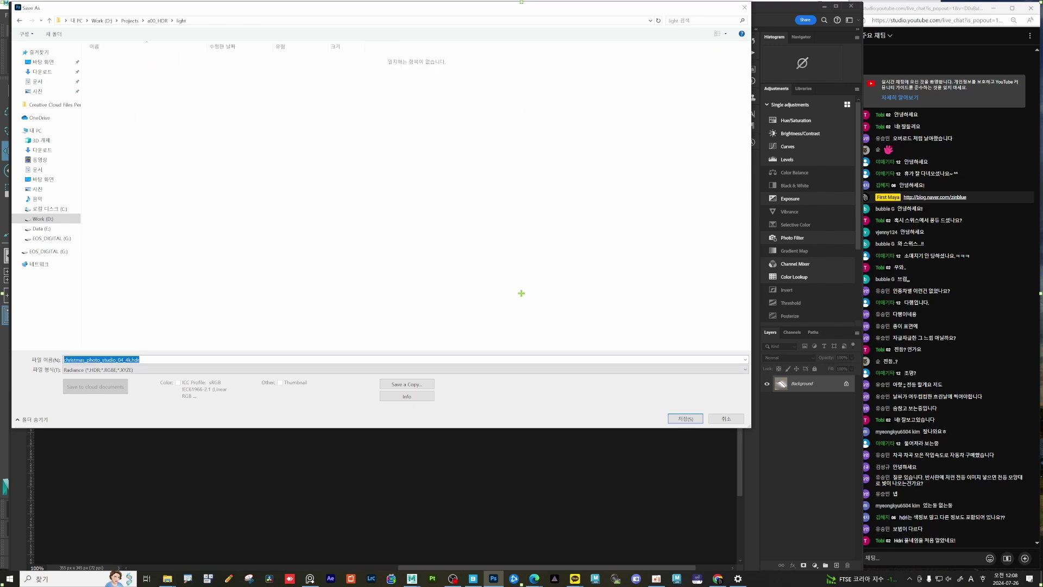
pyautogui.write('top_light')
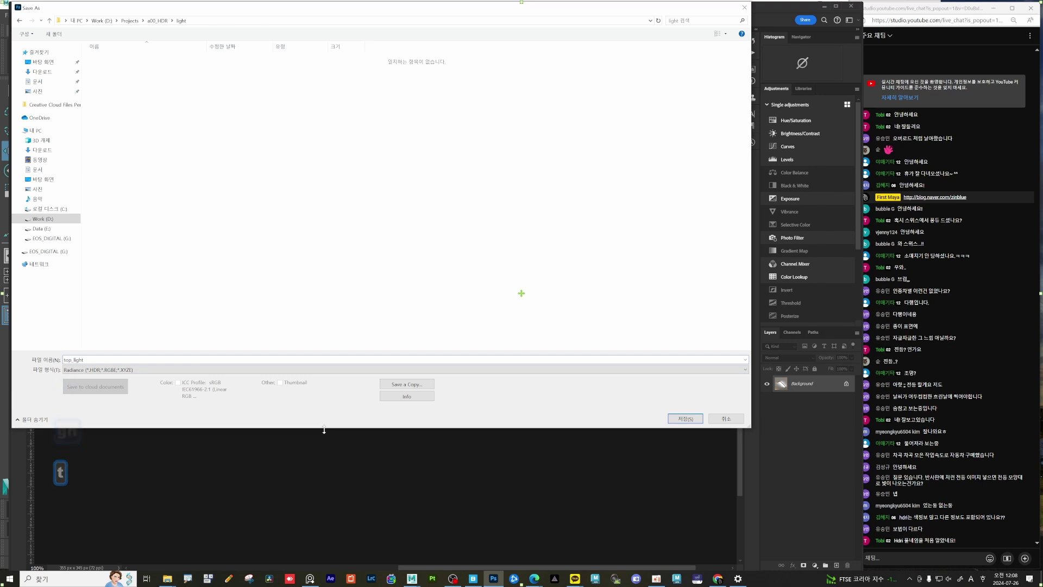
pyautogui.click(686, 422)
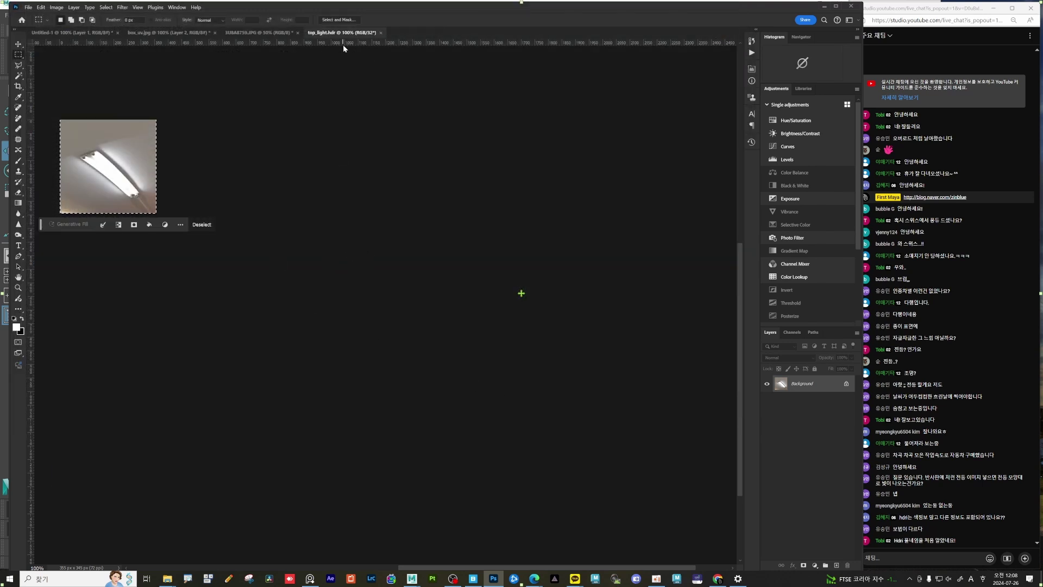
# Step: Convert the top_light image to 8 bits per channel using the Exposure and Gamma method of HDR Toning
pyautogui.click(41, 8)
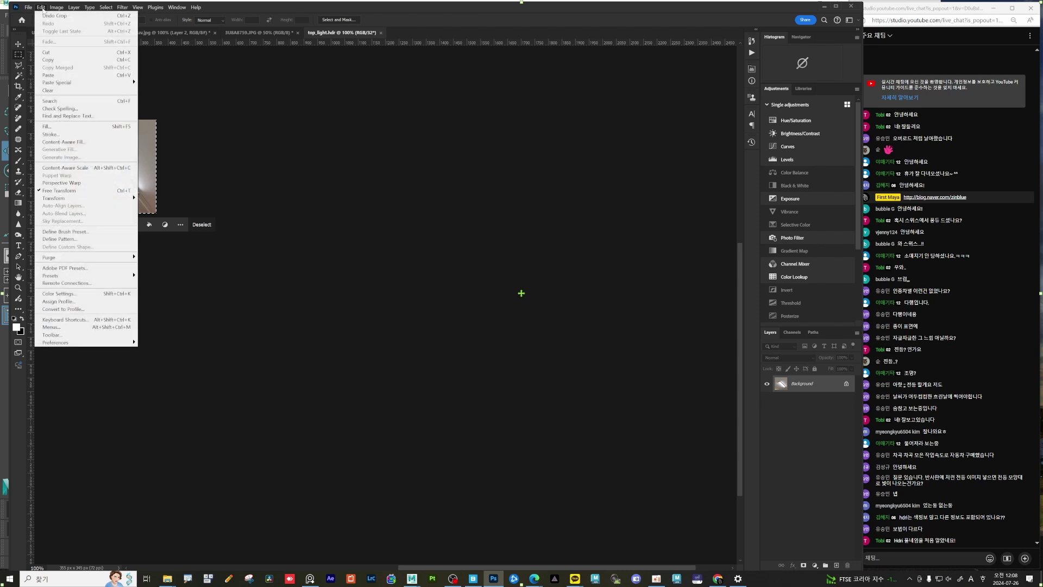
pyautogui.moveTo(57, 7)
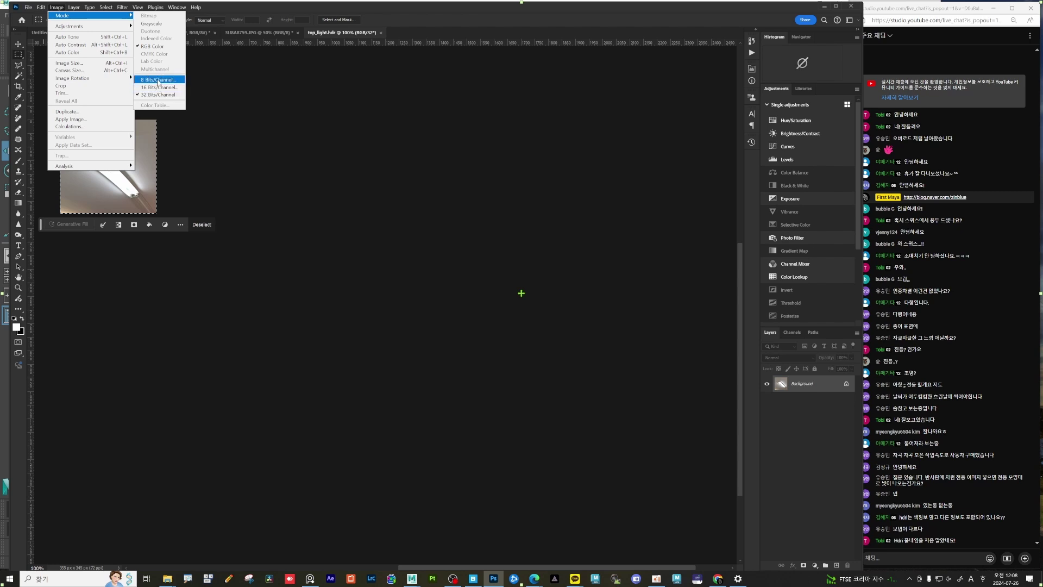
pyautogui.click(157, 79)
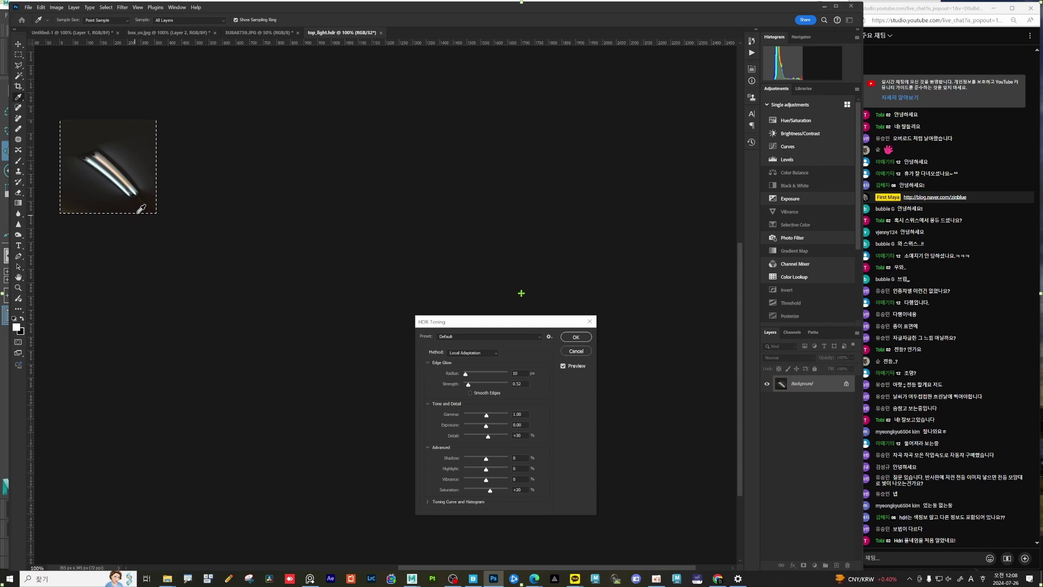
pyautogui.click(479, 358)
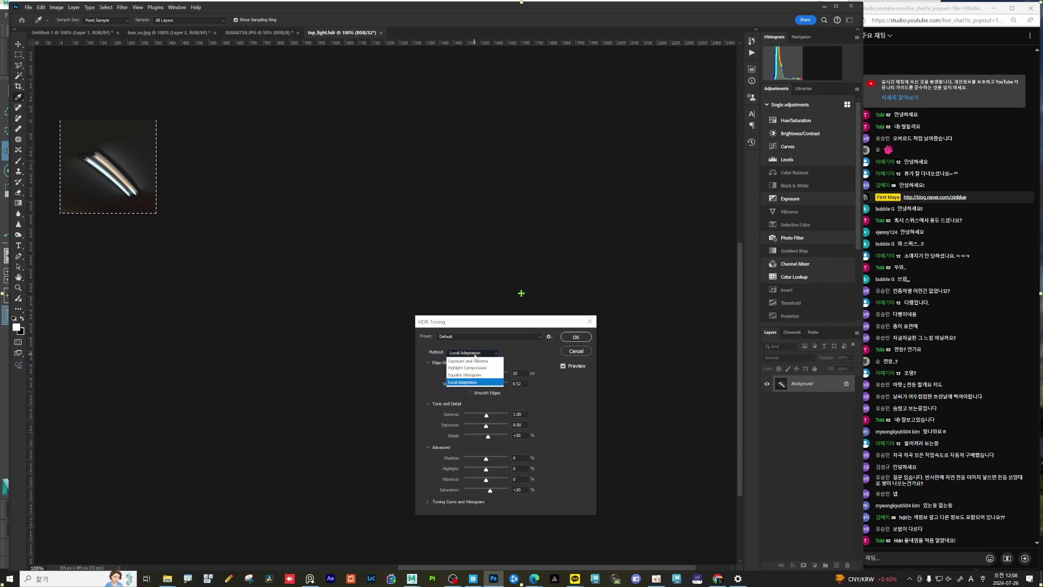
pyautogui.click(475, 361)
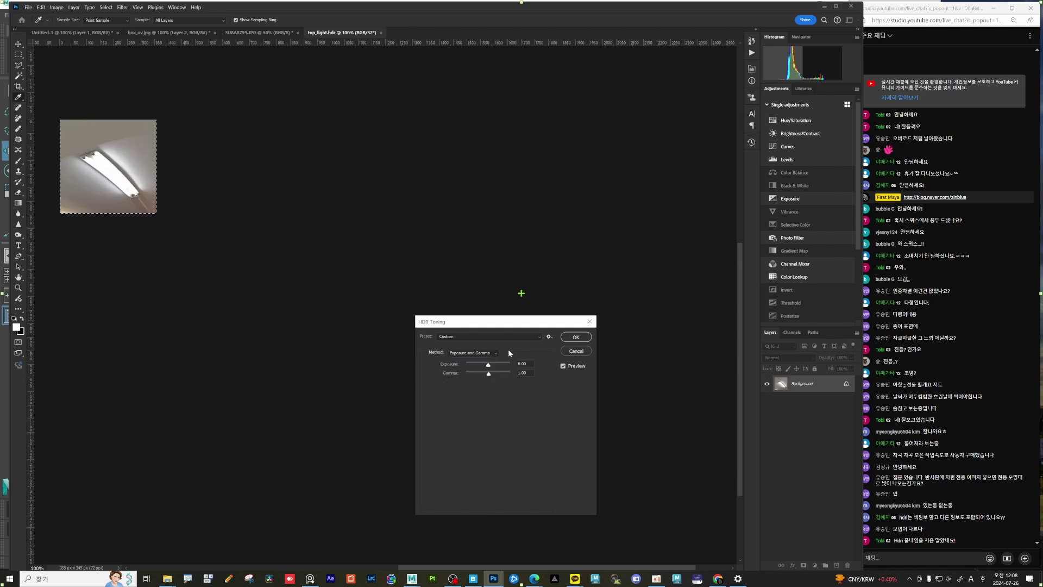
pyautogui.click(576, 337)
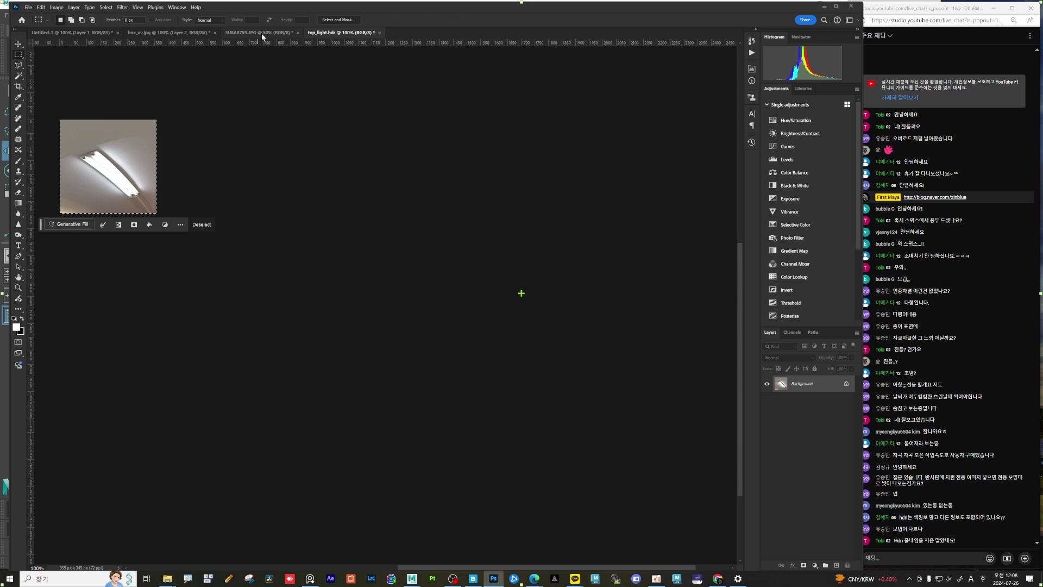
pyautogui.click(29, 7)
pyautogui.click(174, 92)
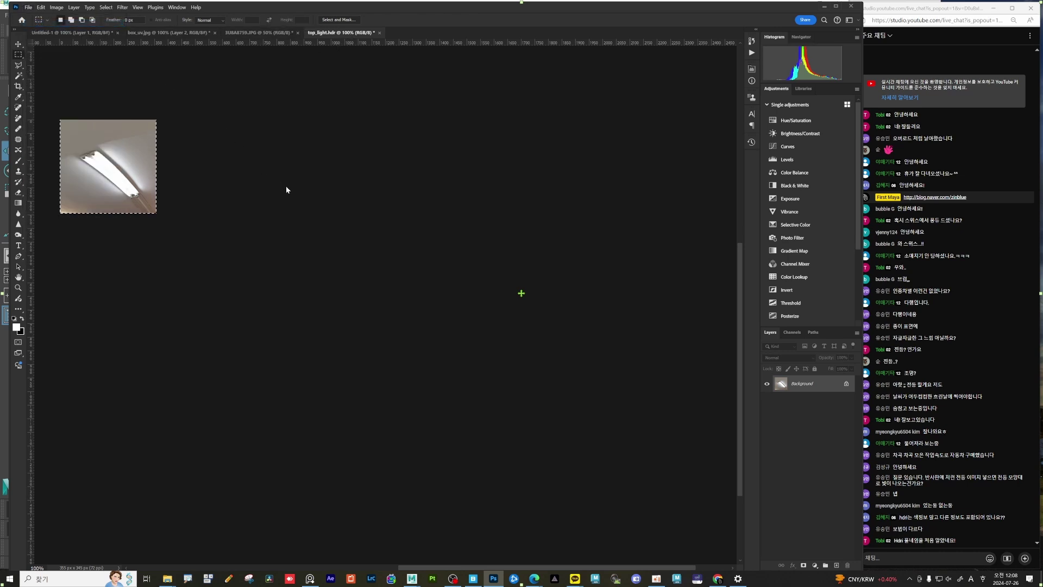
pyautogui.press('Escape')
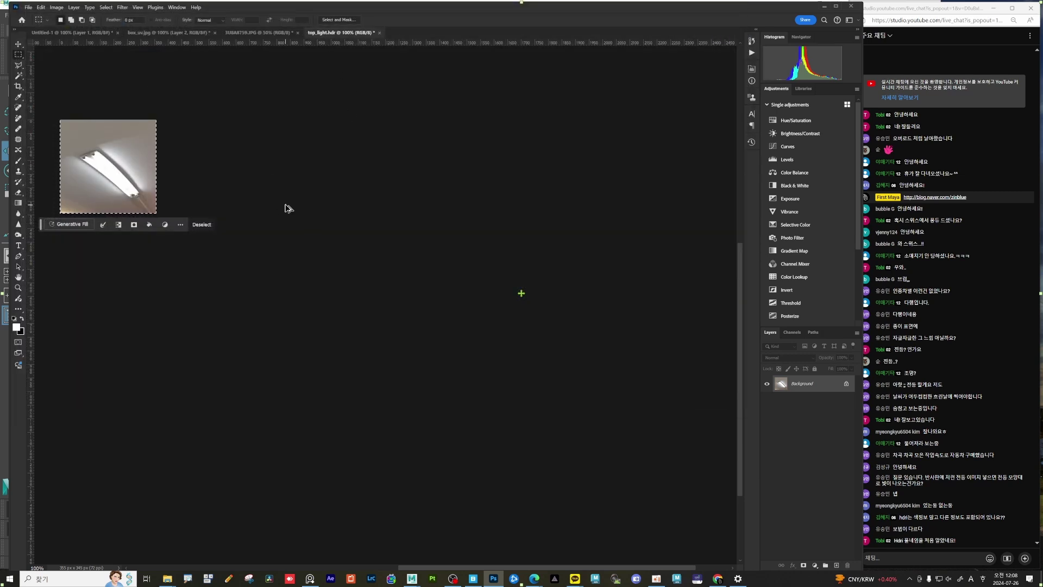
# Step: Save a copy of the converted lamp image as top_light_8bit in JPEG format with quality 12 in the light folder
pyautogui.hotkey('ctrl', 'alt', 's')
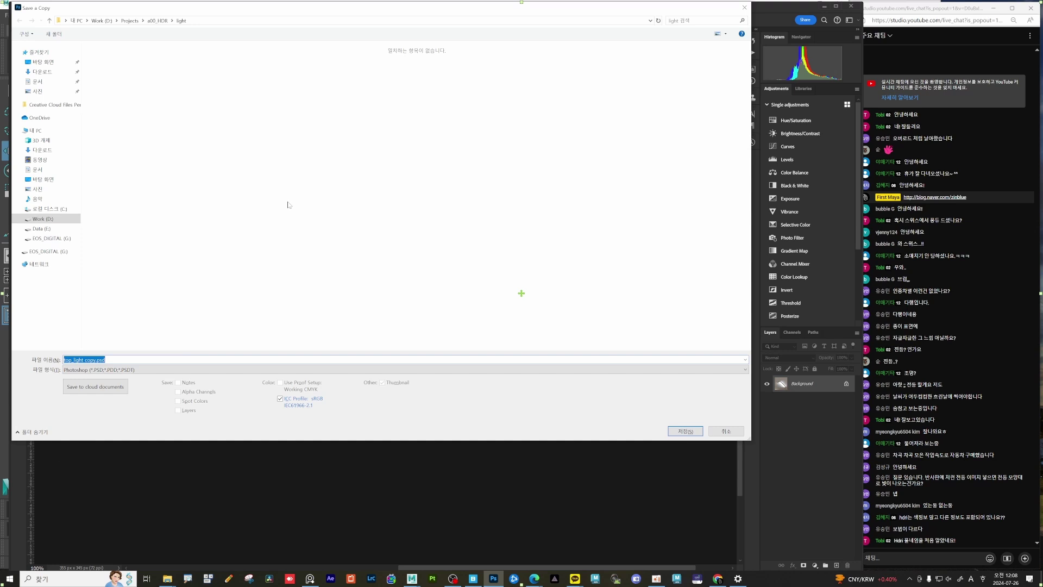
pyautogui.press('End')
pyautogui.press('BackSpace')
pyautogui.press('BackSpace')
pyautogui.press('BackSpace')
pyautogui.press('BackSpace')
pyautogui.press('BackSpace')
pyautogui.press('BackSpace')
pyautogui.press('BackSpace')
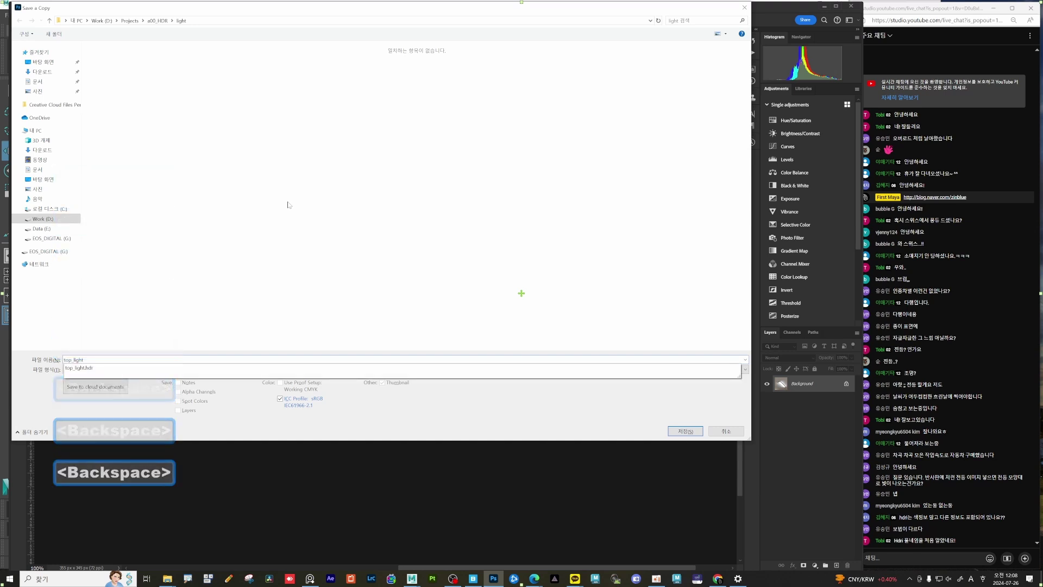
pyautogui.write('_8bit')
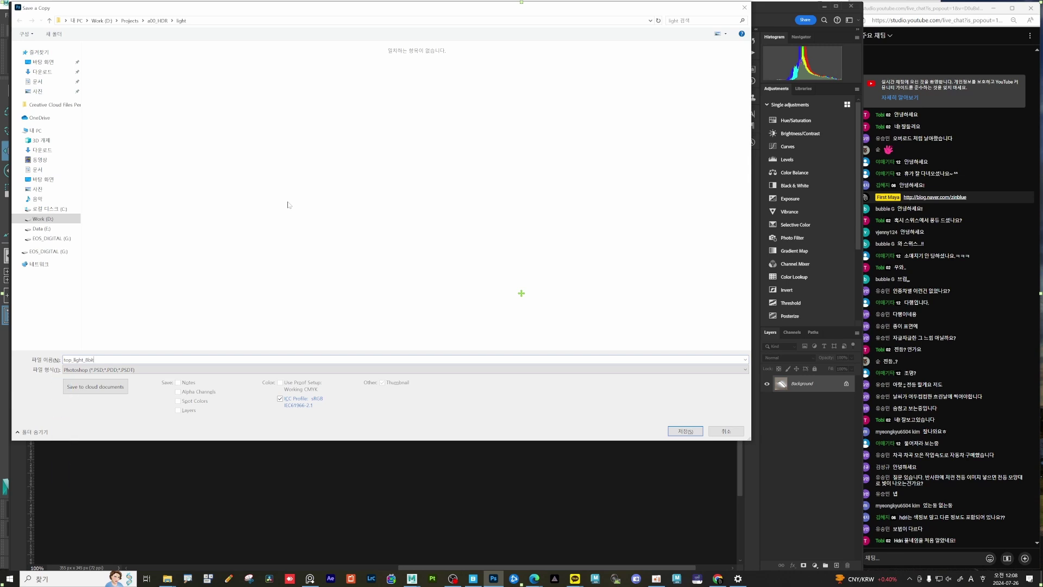
pyautogui.press('Tab')
pyautogui.press('j')
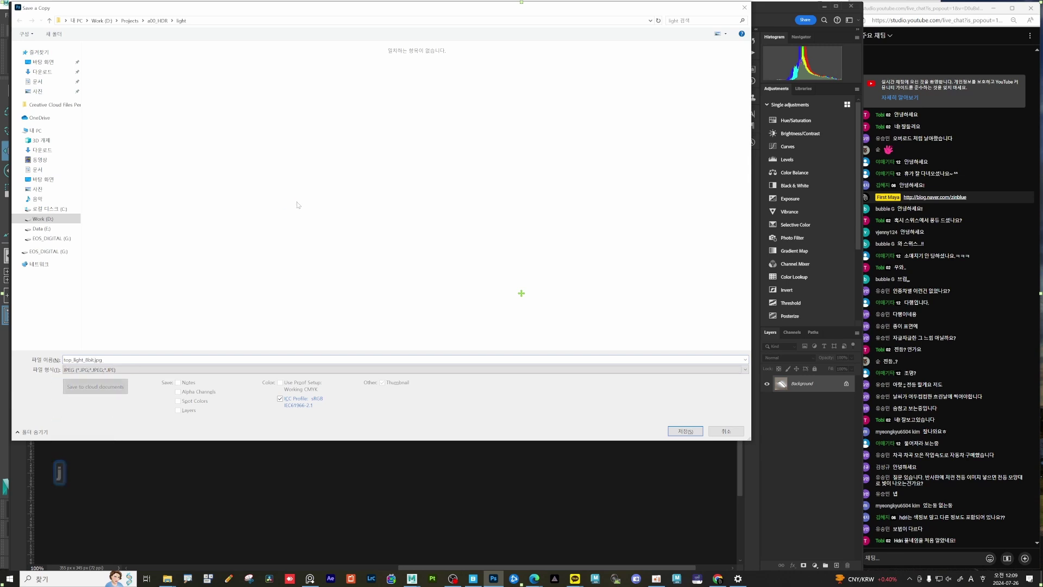
pyautogui.click(691, 430)
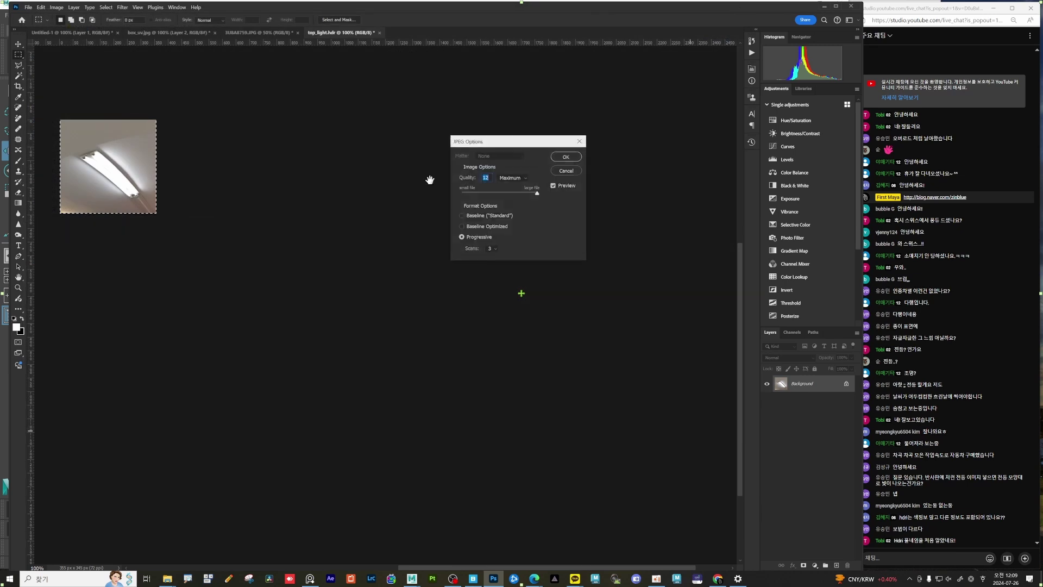
pyautogui.click(560, 156)
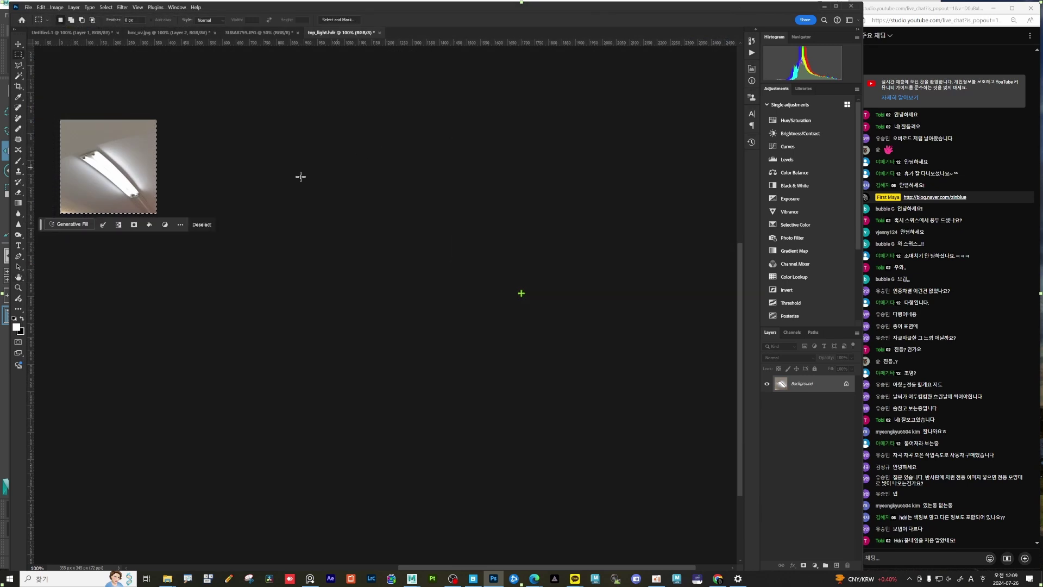
# Step: Close the converted top_light document without saving, and open both top_light.hdr and top_light_8bit.jpg from the light folder
pyautogui.click(380, 33)
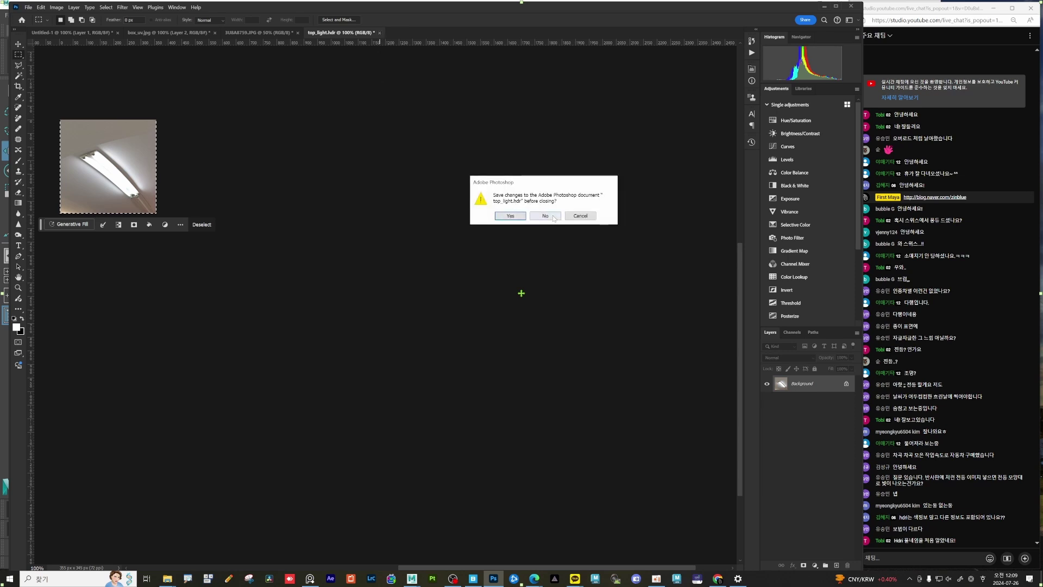
pyautogui.click(546, 216)
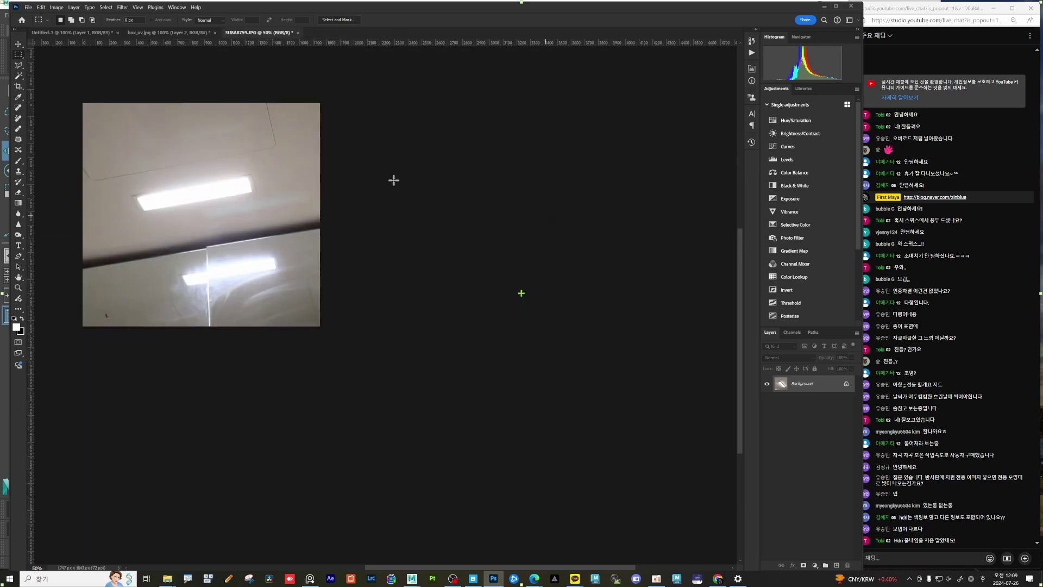
pyautogui.click(29, 7)
pyautogui.click(37, 26)
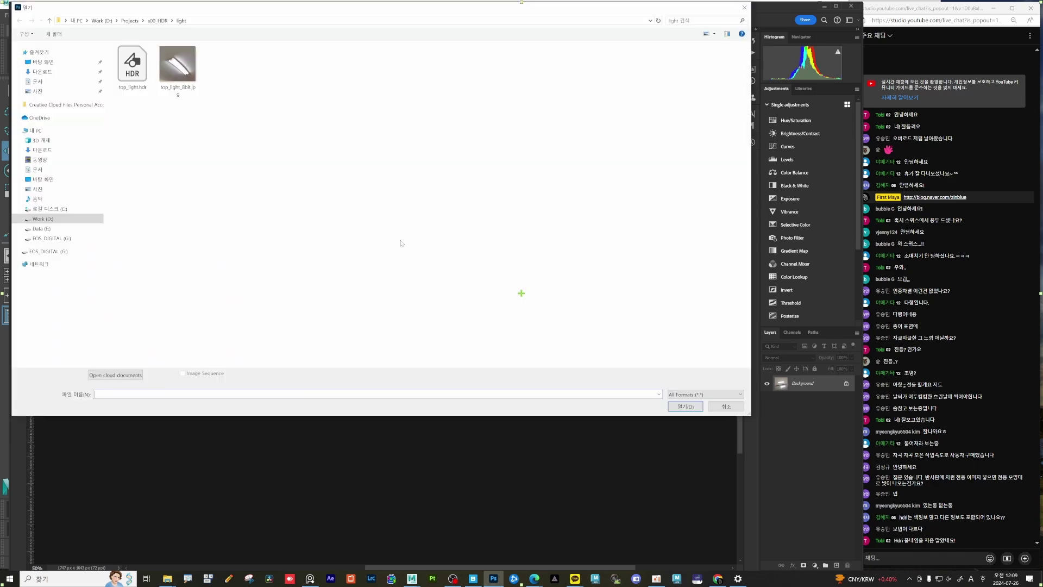
pyautogui.click(178, 67)
pyautogui.keyDown('shift'); pyautogui.click(133, 76); pyautogui.keyUp('shift')
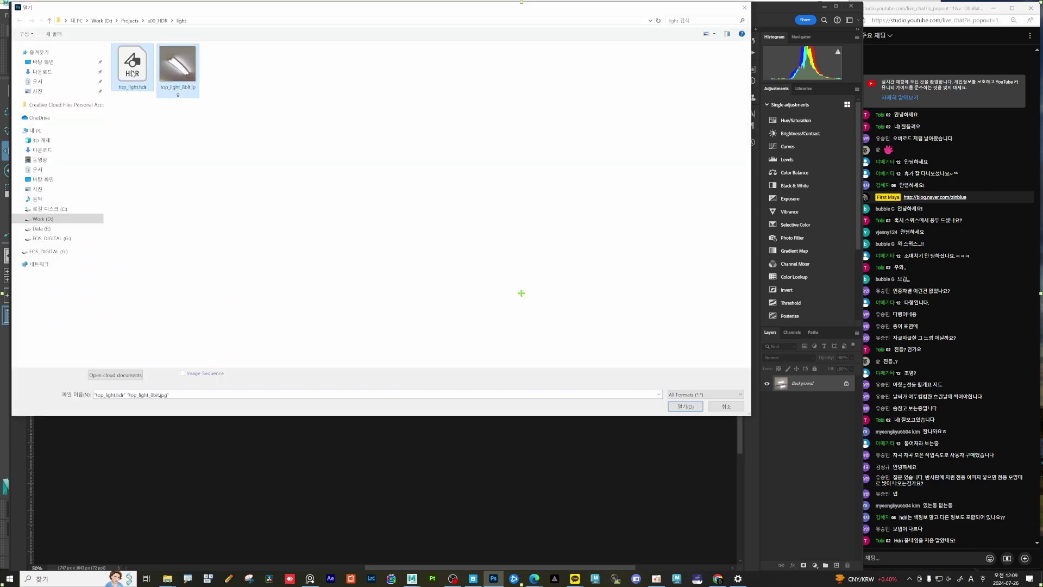
pyautogui.click(685, 407)
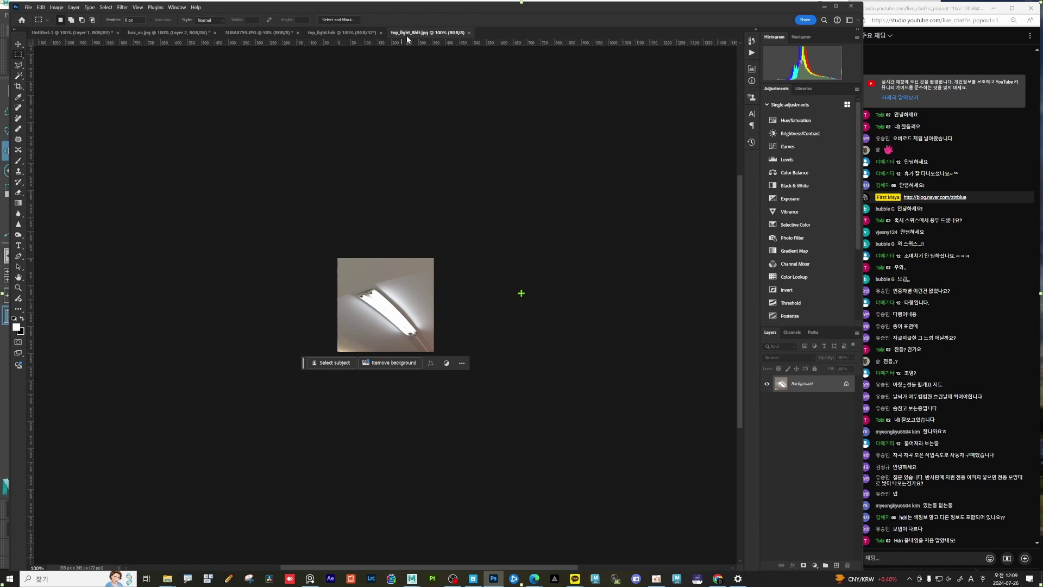
# Step: Float top_light.hdr and top_light_8bit.jpg as separate windows side by side and move the contextual task bar clear of them
pyautogui.moveTo(409, 36); pyautogui.dragTo(207, 101)
pyautogui.moveTo(331, 33); pyautogui.dragTo(383, 153)
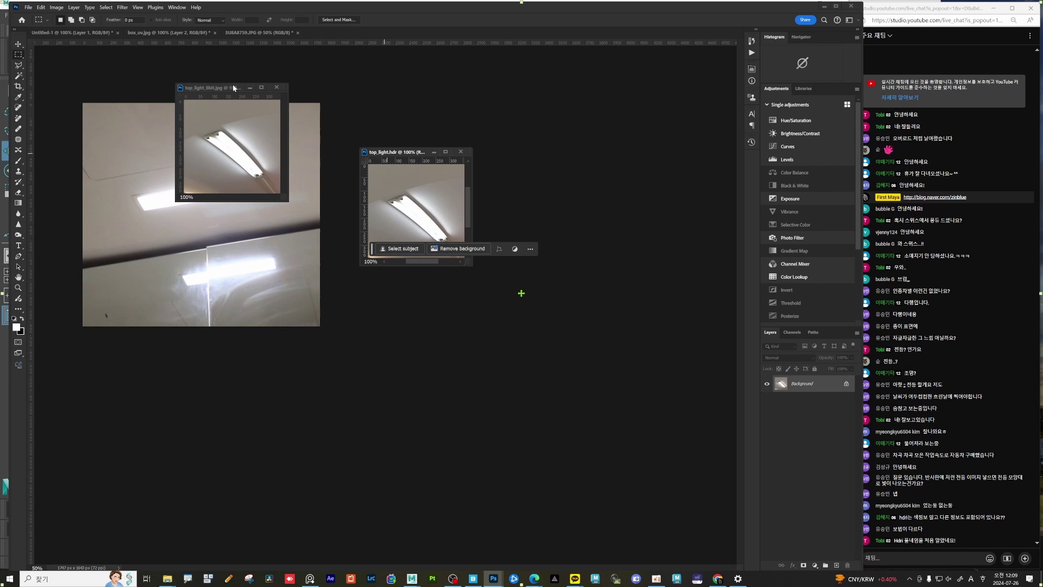
pyautogui.moveTo(233, 87); pyautogui.dragTo(530, 156)
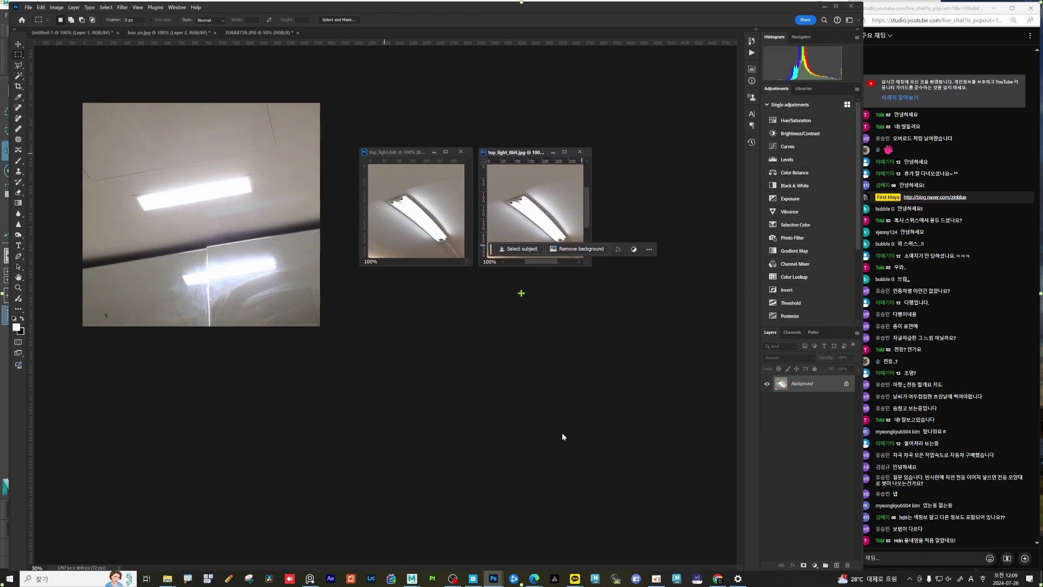
pyautogui.click(649, 249)
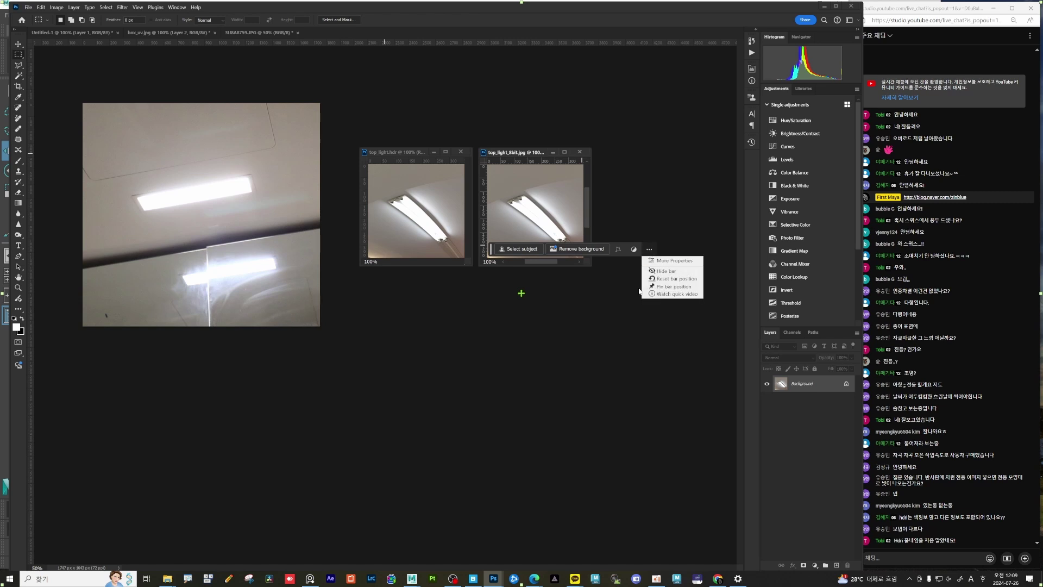
pyautogui.click(526, 138)
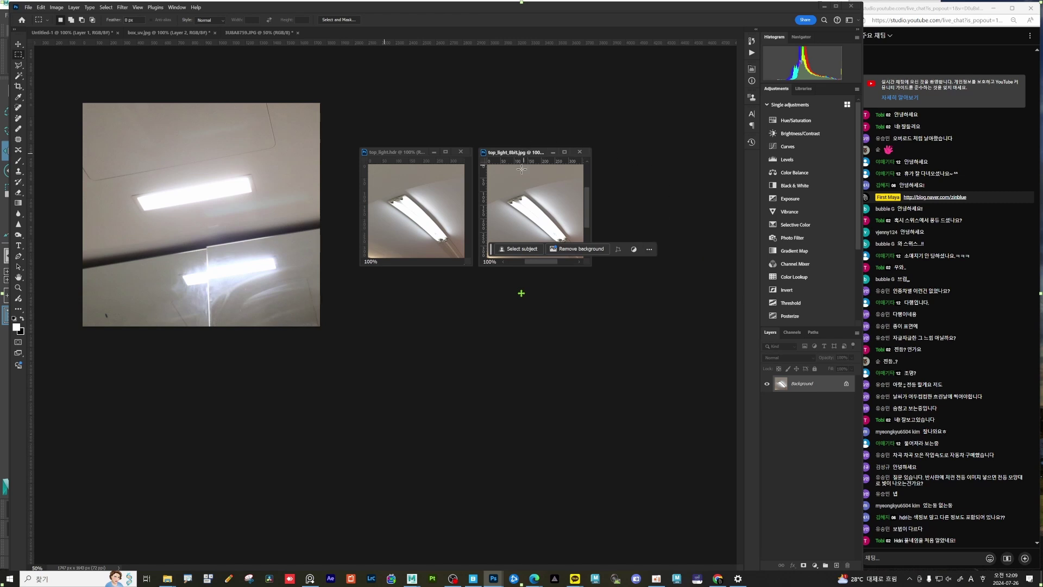
pyautogui.moveTo(491, 249); pyautogui.dragTo(404, 392)
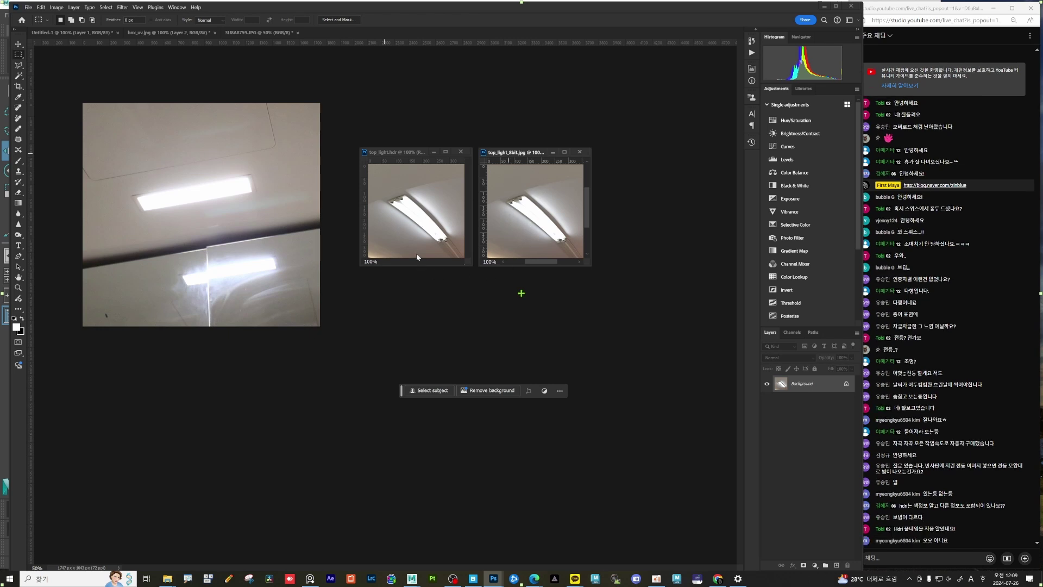
# Step: Compare the file sizes of top_light.hdr and top_light_8bit.jpg in the details view of the Open dialog, then cancel it
pyautogui.hotkey('ctrl', 'o')
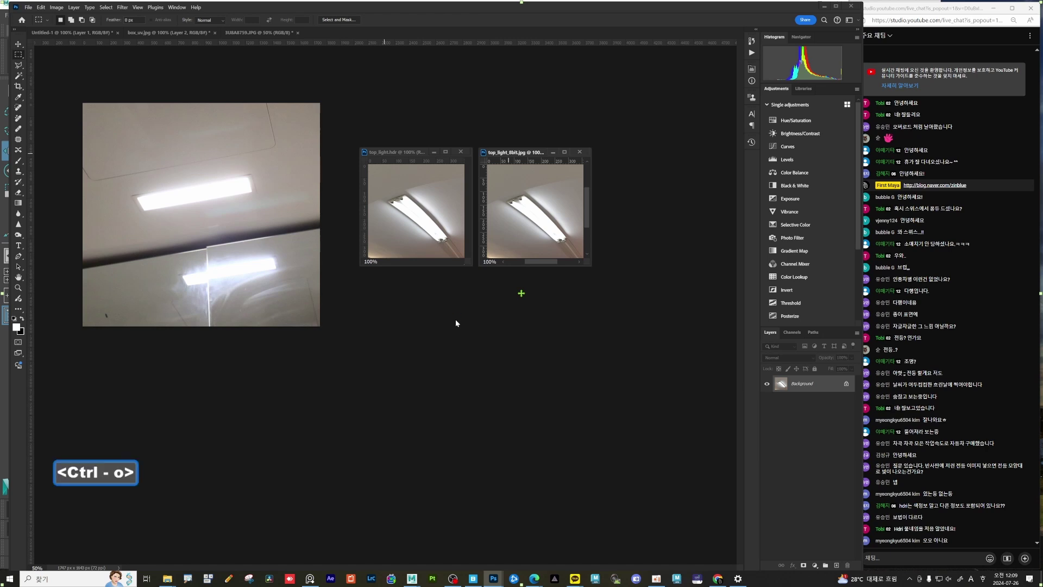
pyautogui.rightClick(229, 157)
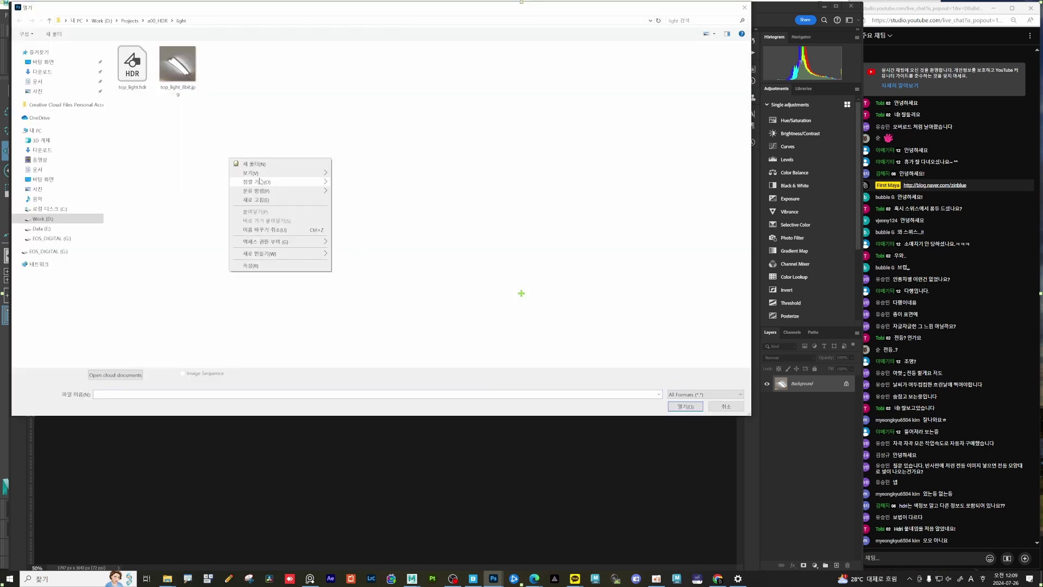
pyautogui.moveTo(271, 173)
pyautogui.click(354, 218)
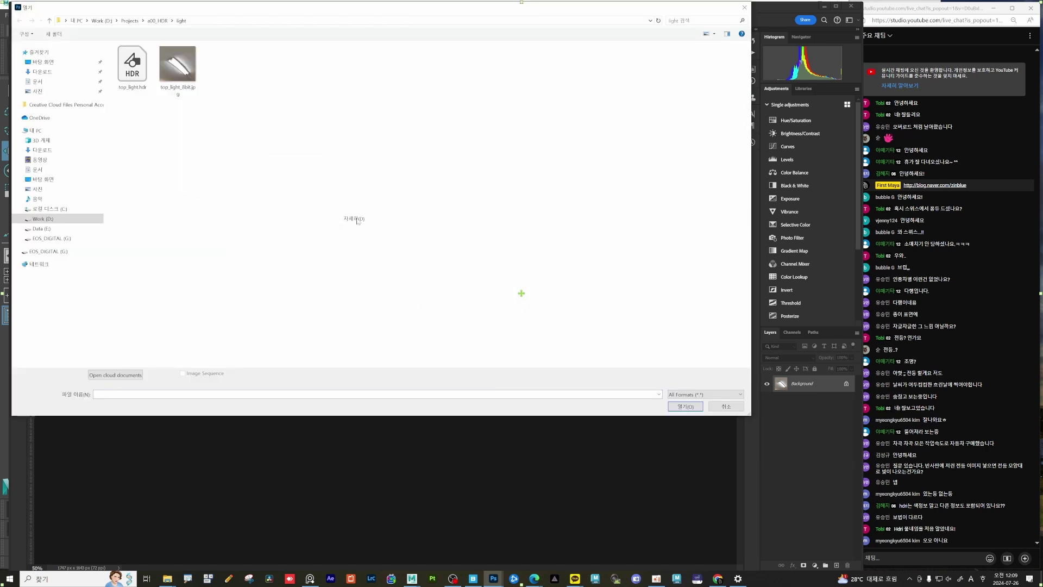
pyautogui.click(140, 60)
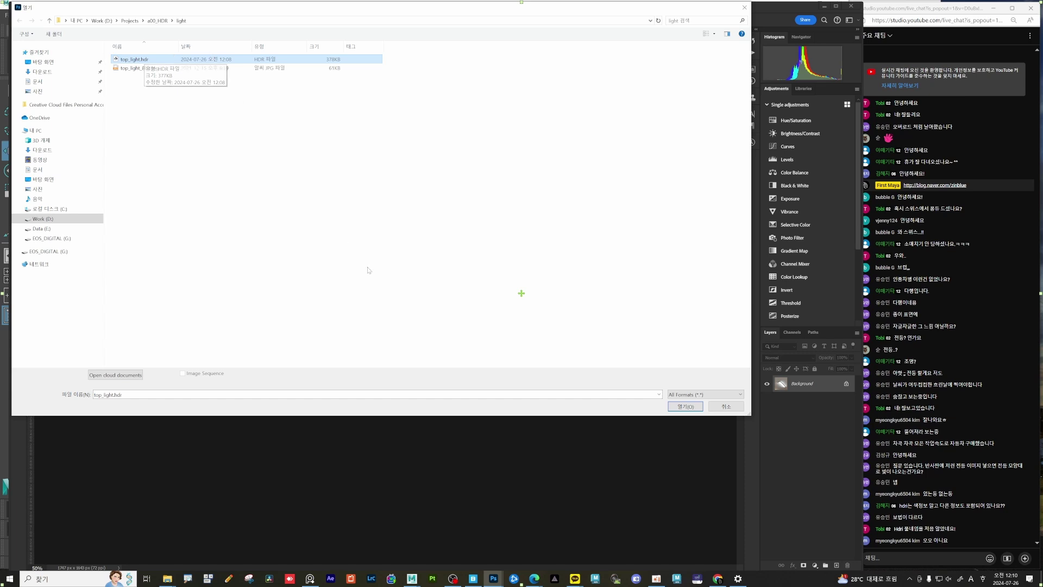
pyautogui.click(728, 409)
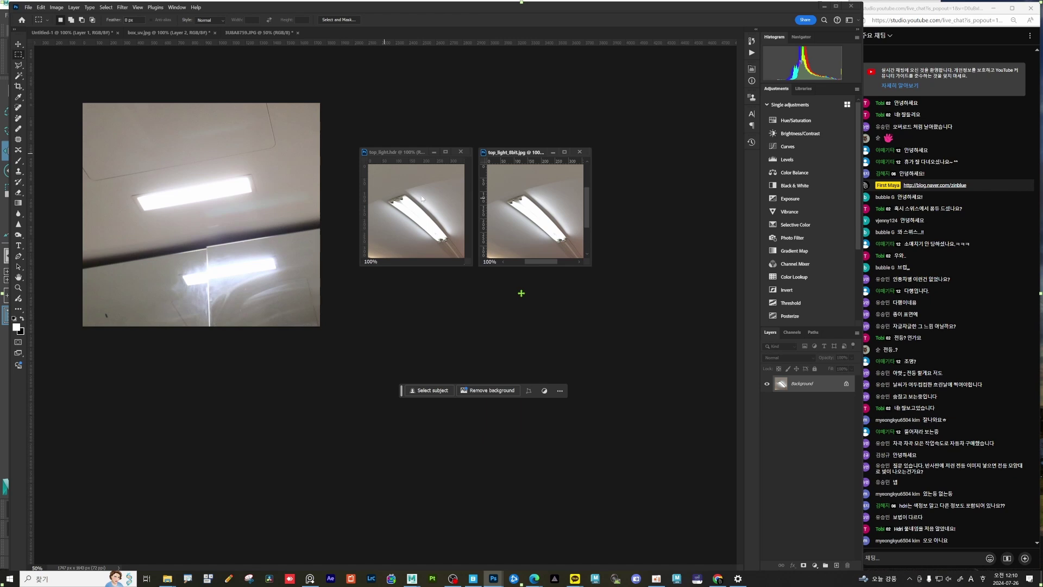
# Step: Widen the floating windows of both lamp images and space them apart so their full titles are readable
pyautogui.click(57, 7)
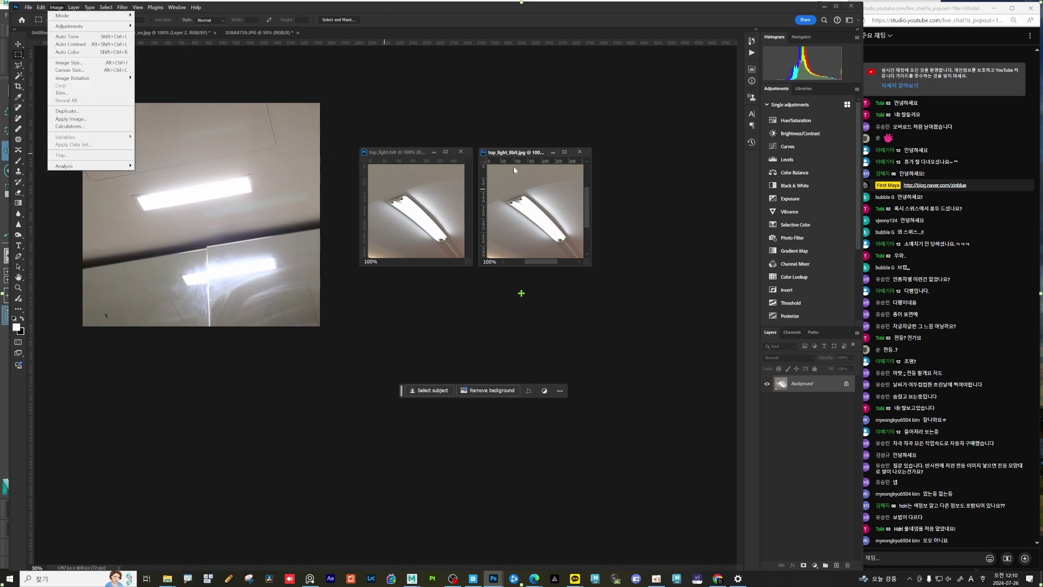
pyautogui.click(524, 155)
pyautogui.click(411, 151)
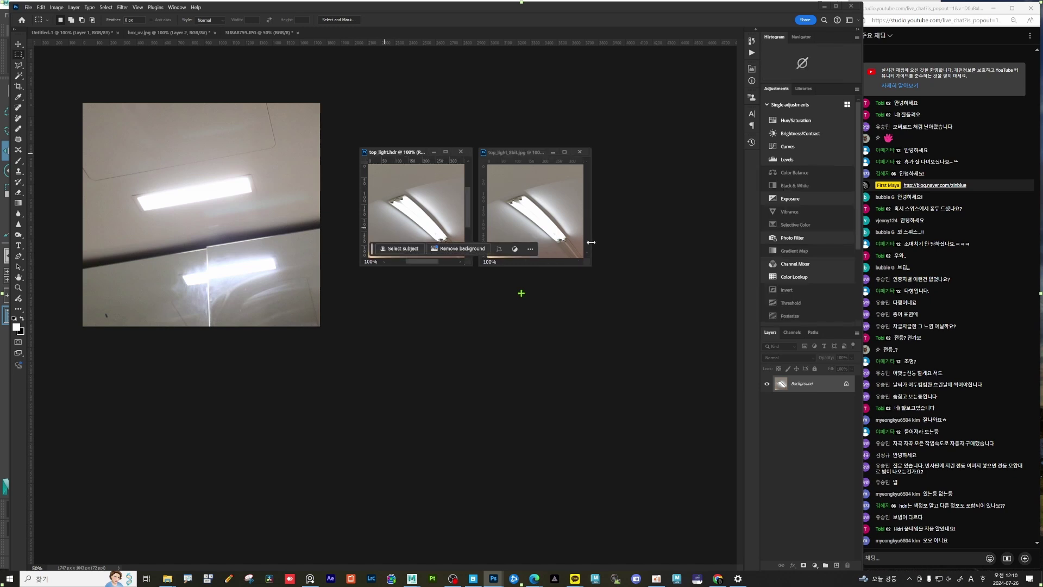
pyautogui.moveTo(592, 245); pyautogui.dragTo(618, 237)
pyautogui.moveTo(544, 157); pyautogui.dragTo(594, 155)
pyautogui.moveTo(472, 194); pyautogui.dragTo(505, 194)
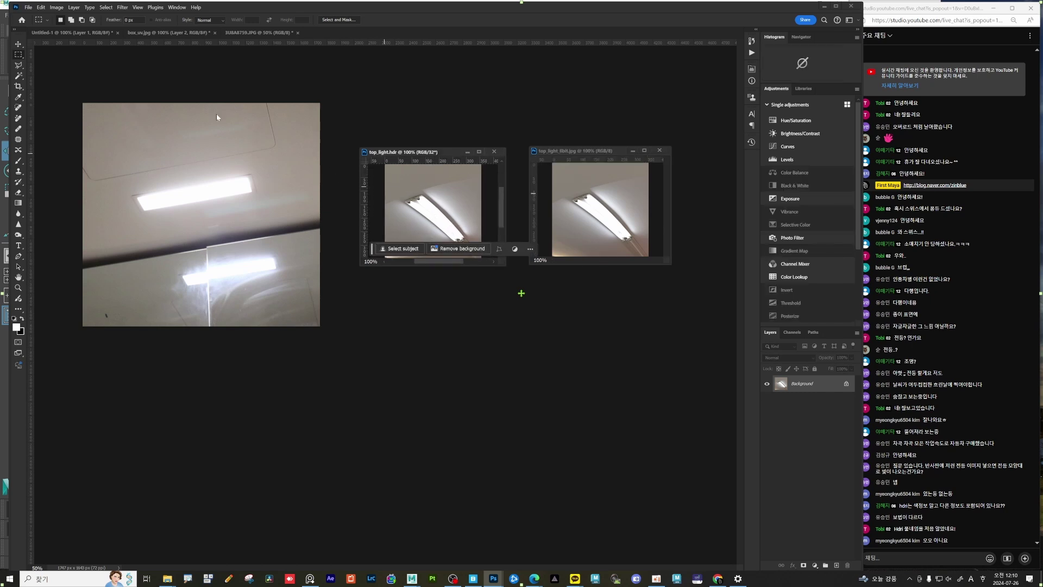
# Step: Preview an Exposure adjustment of -2 on top_light.hdr and discard it
pyautogui.click(41, 8)
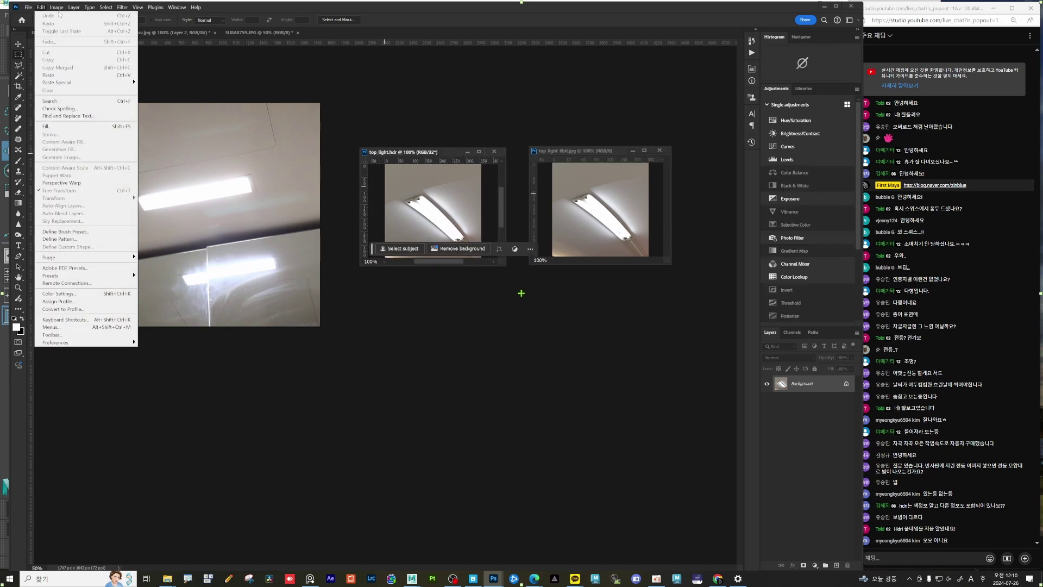
pyautogui.moveTo(56, 7)
pyautogui.moveTo(87, 26)
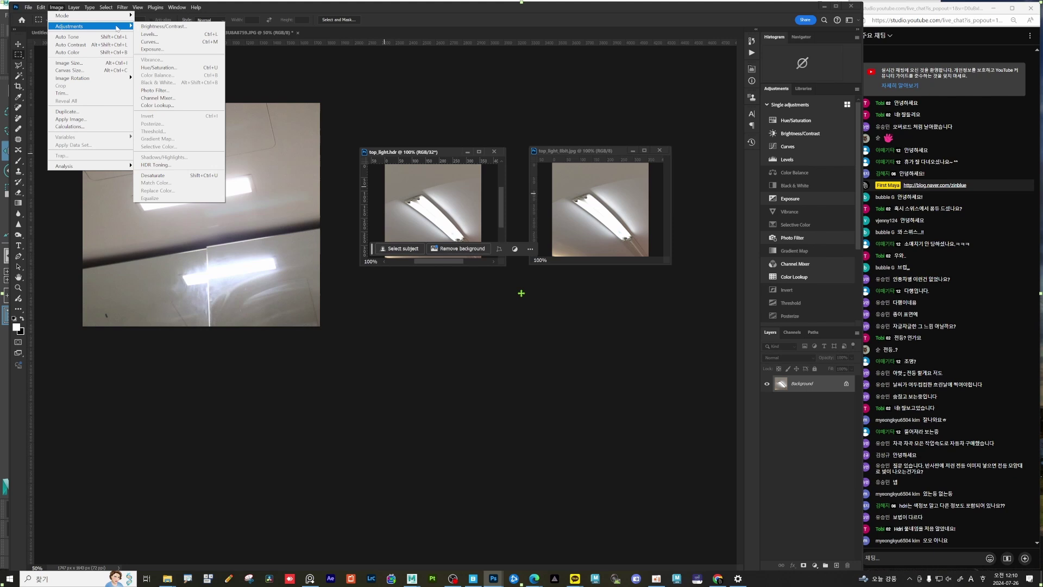
pyautogui.click(149, 50)
pyautogui.moveTo(525, 117); pyautogui.dragTo(444, 75)
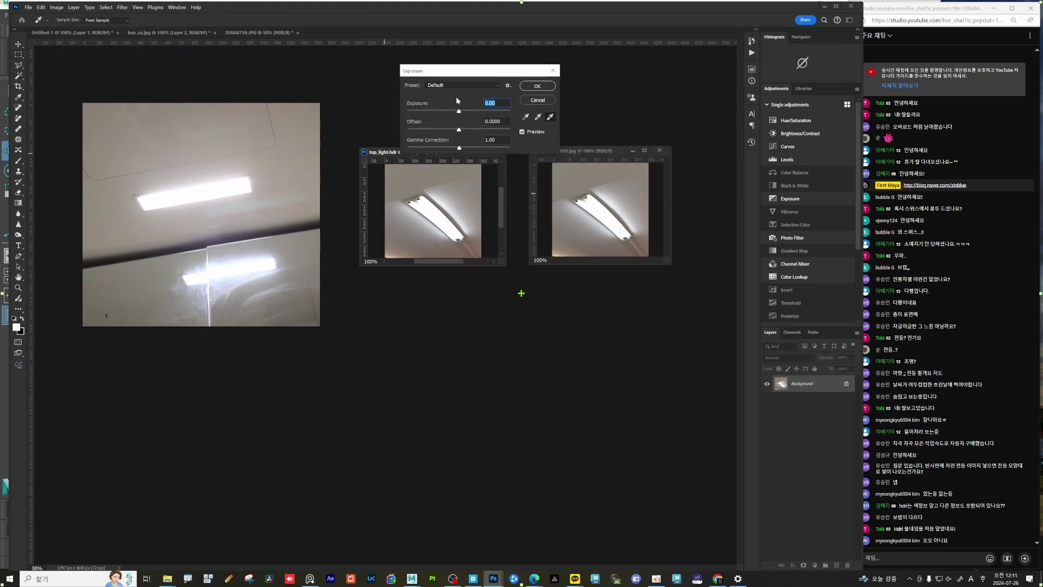
pyautogui.write('-2')
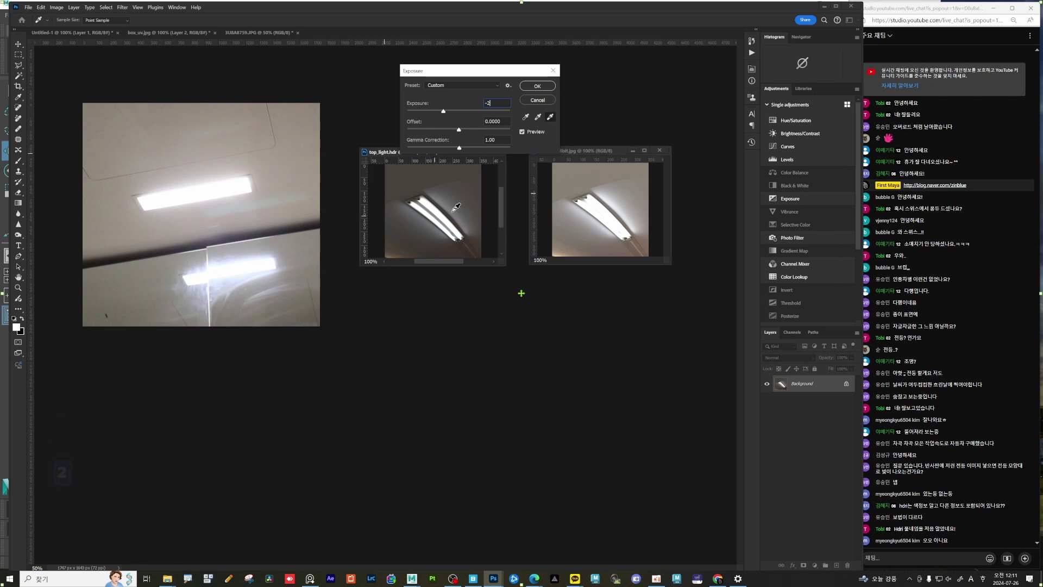
pyautogui.click(538, 101)
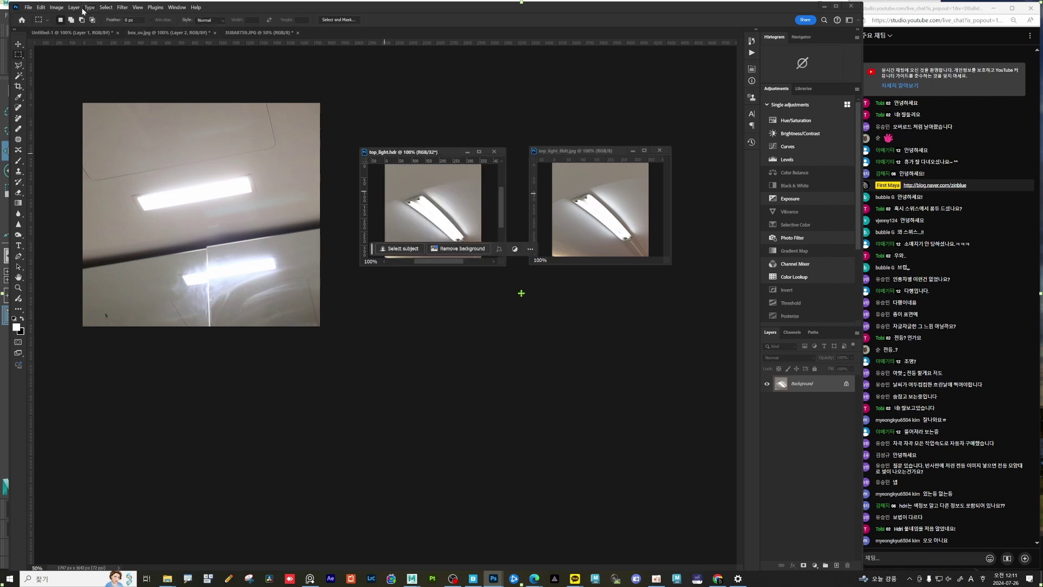
# Step: Apply an Exposure adjustment of -2 to top_light.hdr
pyautogui.click(57, 7)
pyautogui.moveTo(119, 27)
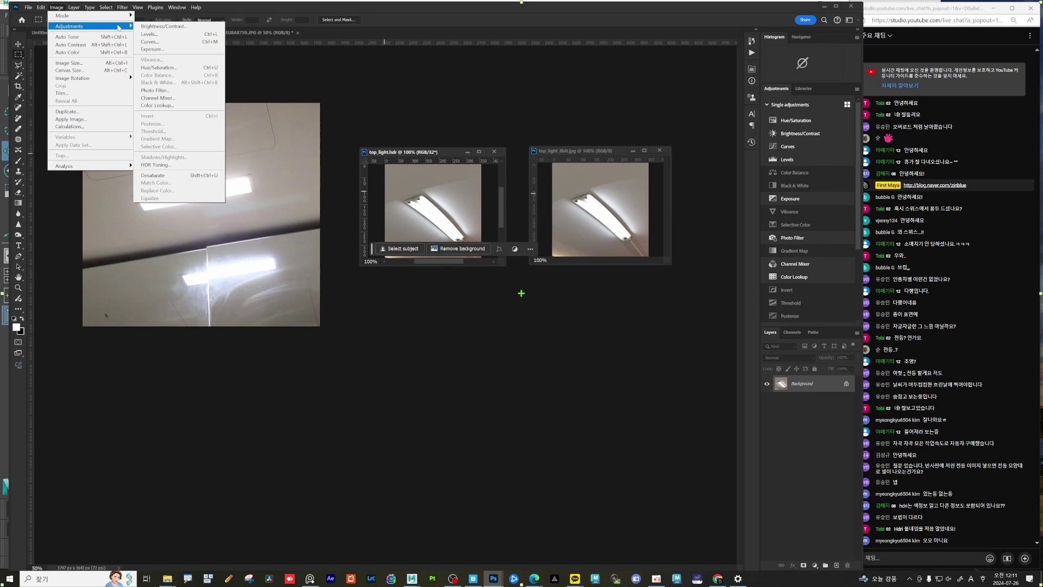
pyautogui.click(153, 50)
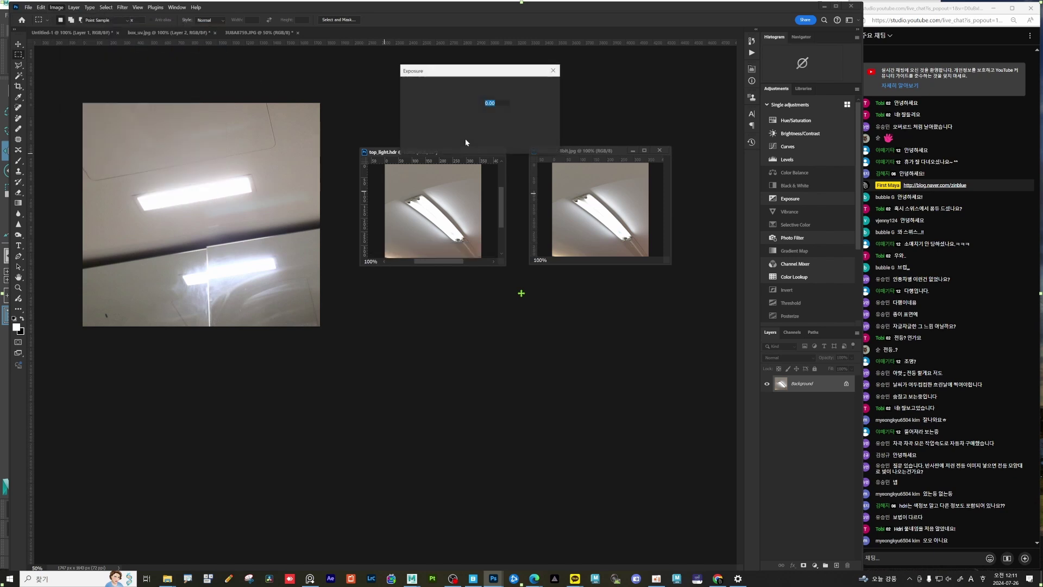
pyautogui.write('-2')
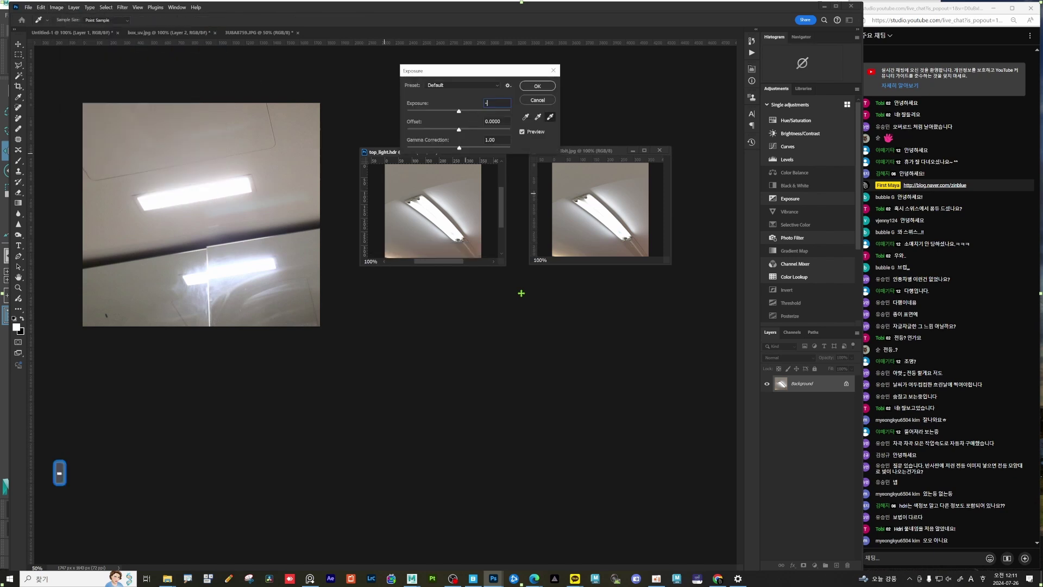
pyautogui.click(543, 87)
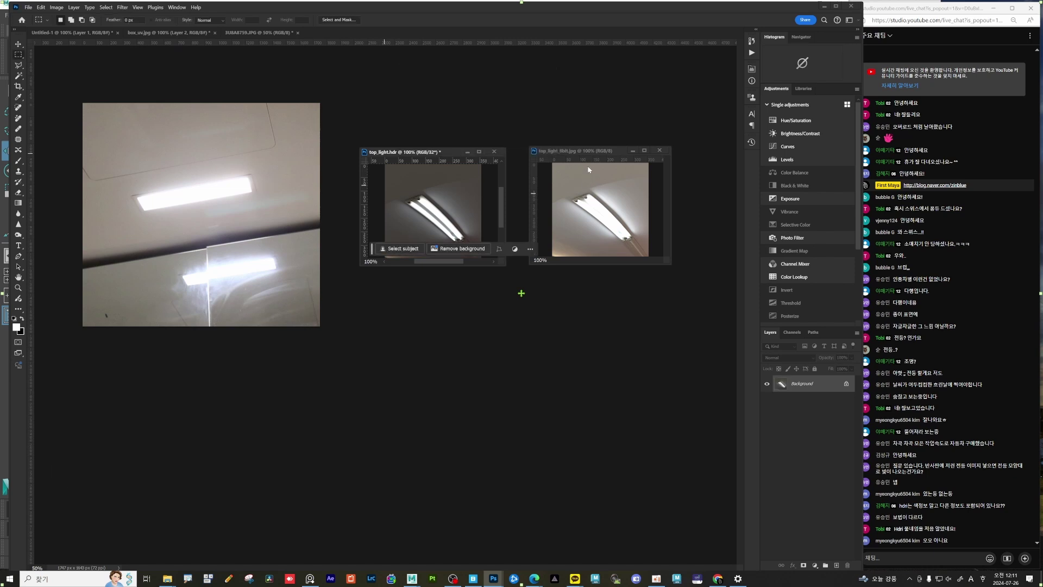
# Step: Apply an Exposure adjustment of -3 to top_light_8bit.jpg
pyautogui.click(594, 151)
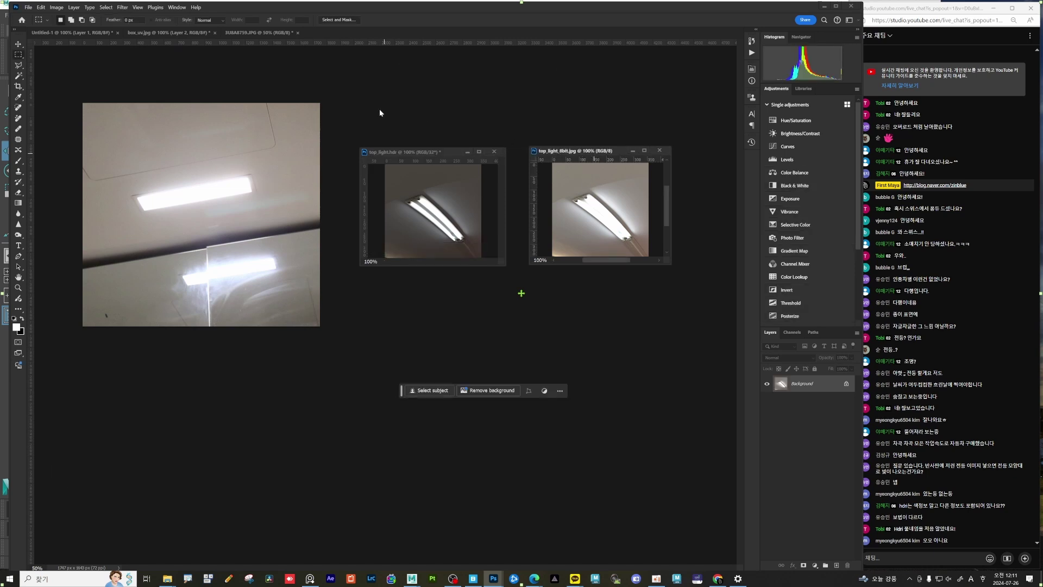
pyautogui.click(57, 7)
pyautogui.moveTo(87, 26)
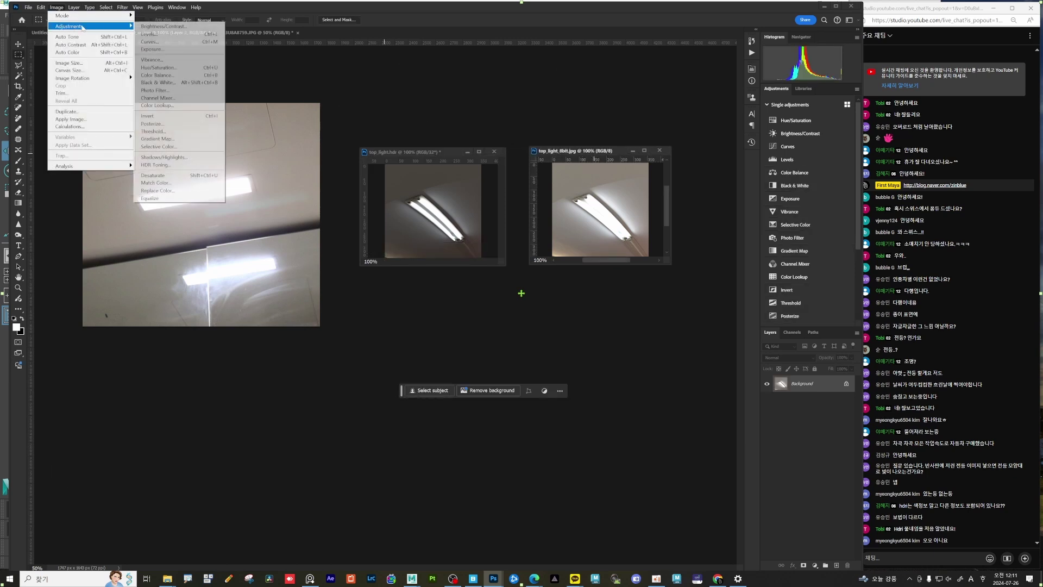
pyautogui.click(152, 49)
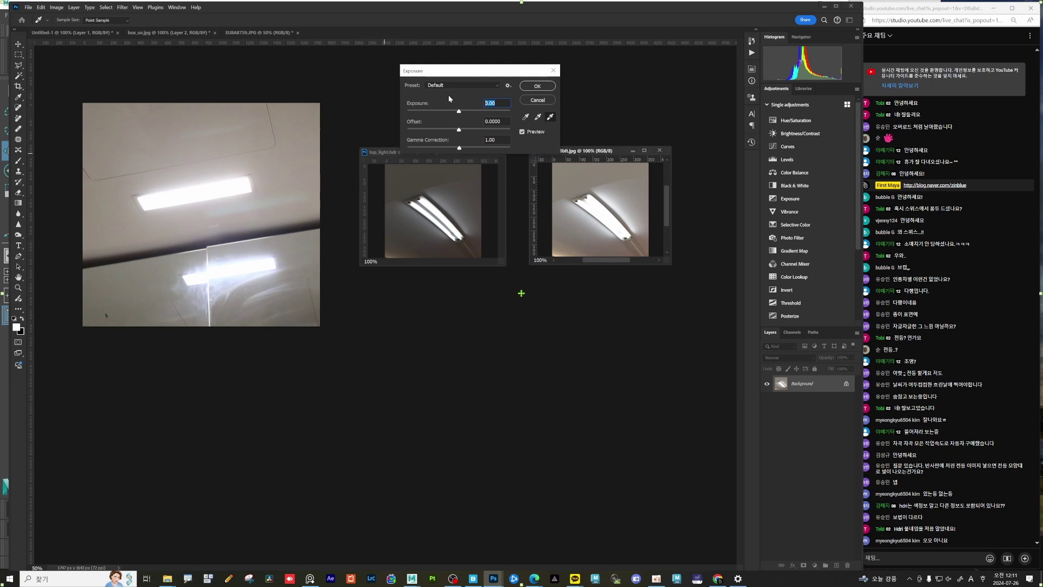
pyautogui.write('-2')
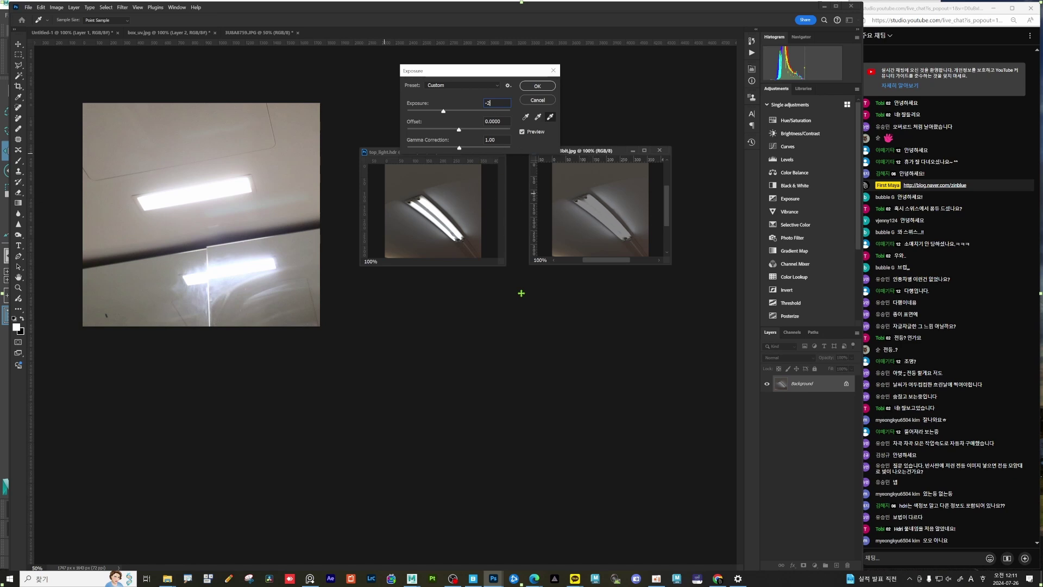
pyautogui.write('03')
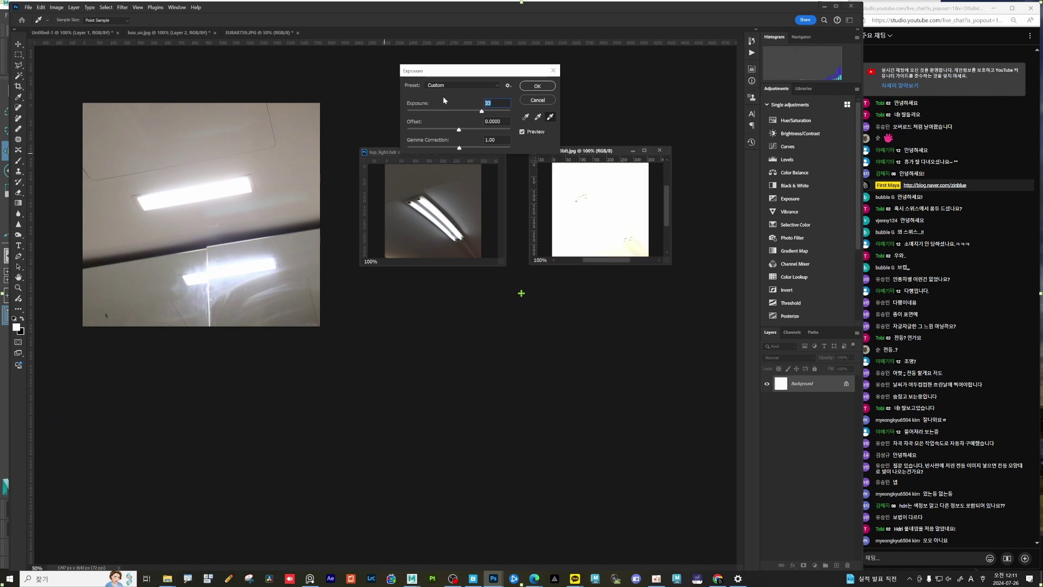
pyautogui.write('03')
pyautogui.write('-3')
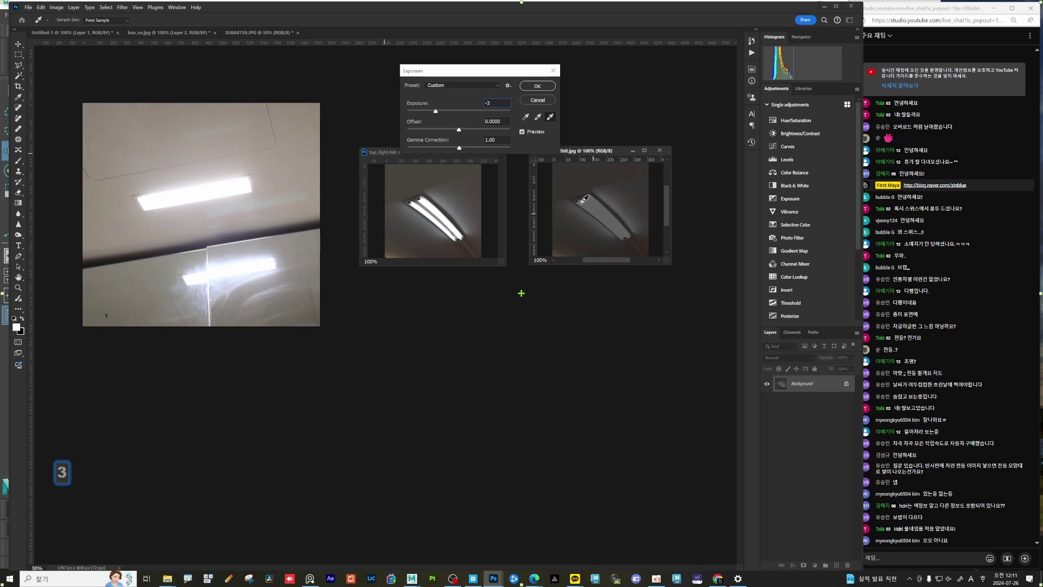
pyautogui.click(539, 87)
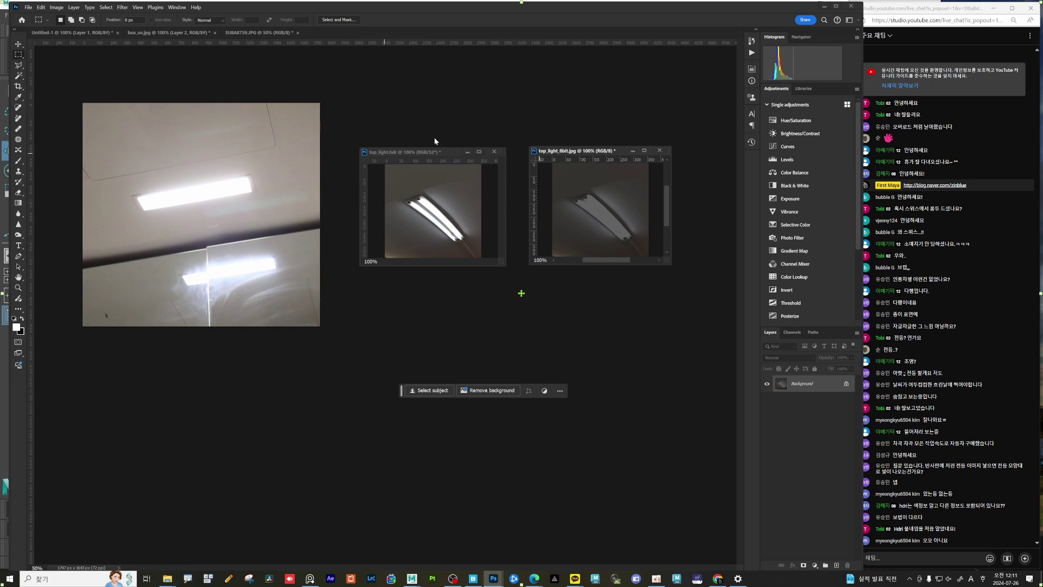
# Step: Preview Exposure adjustments of -1 and 2 on top_light.hdr and discard them
pyautogui.click(423, 151)
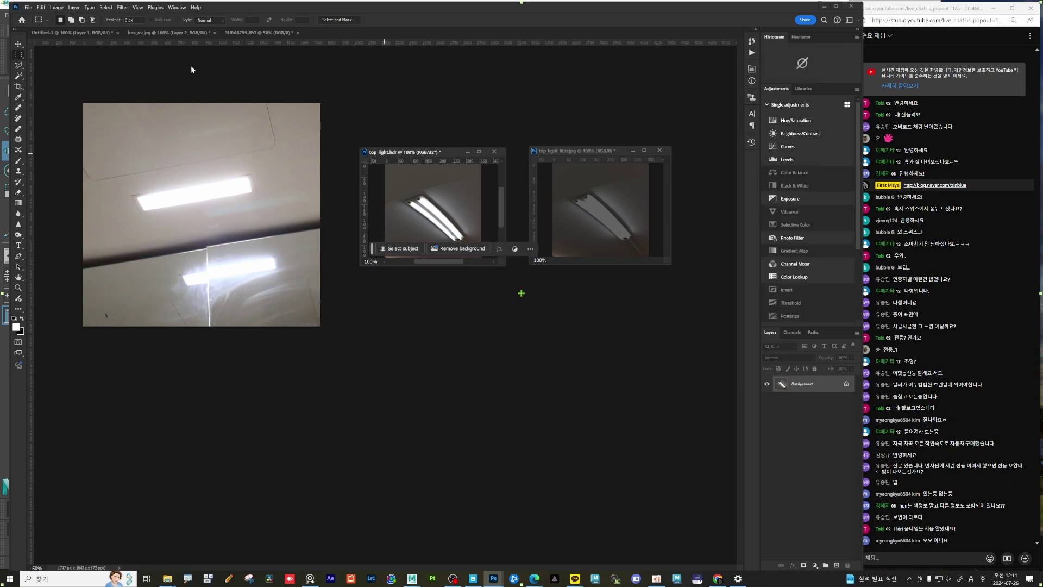
pyautogui.click(56, 8)
pyautogui.moveTo(92, 26)
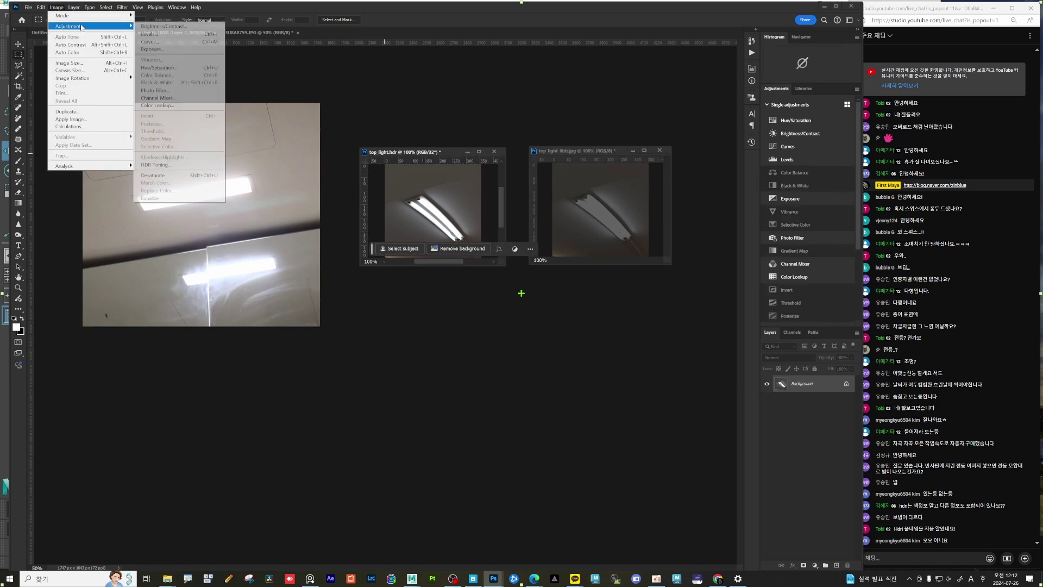
pyautogui.click(150, 49)
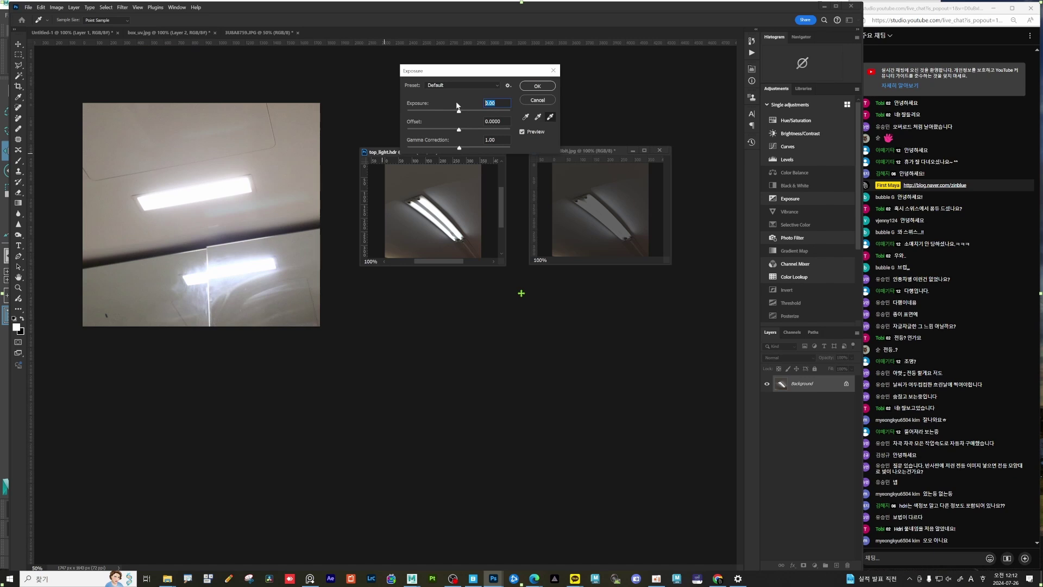
pyautogui.write('-1')
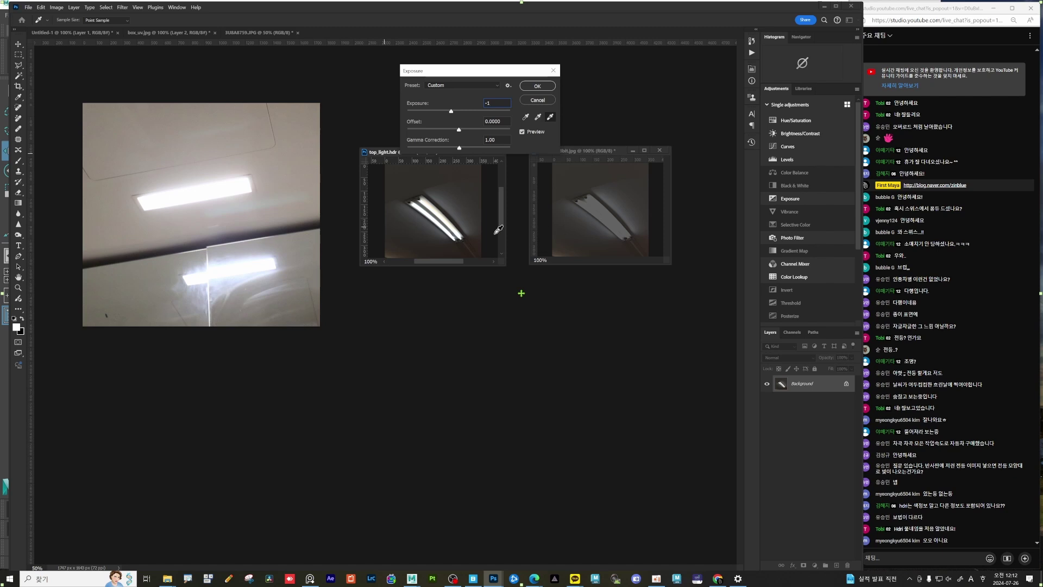
pyautogui.click(537, 100)
pyautogui.doubleClick(496, 103)
pyautogui.write('2')
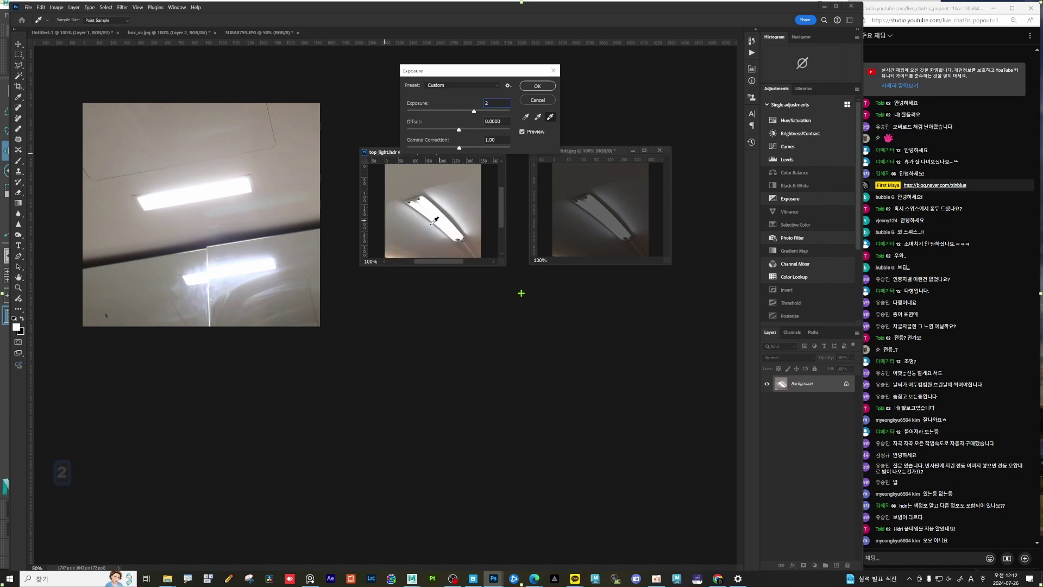
pyautogui.click(542, 101)
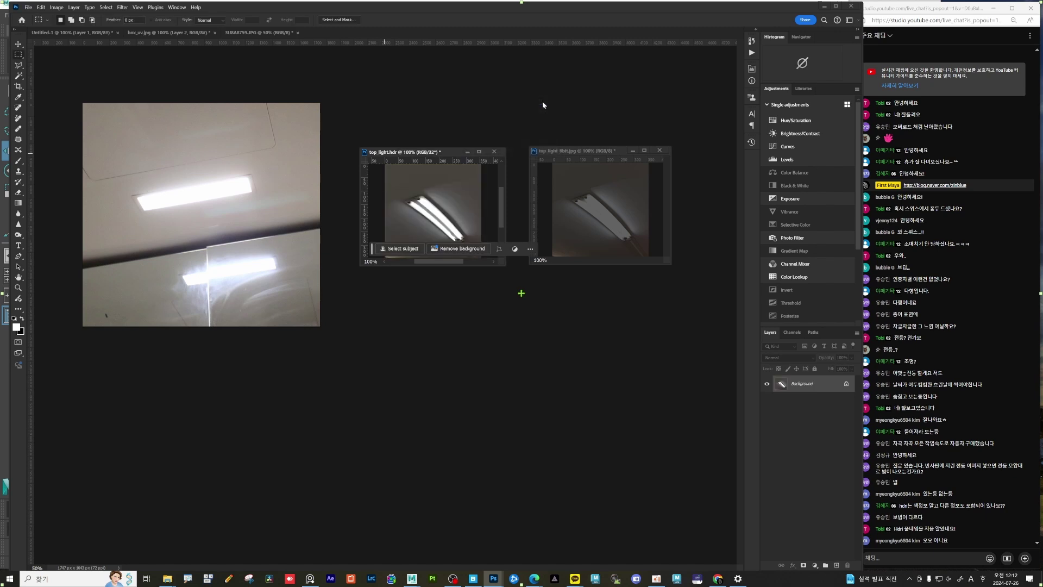
# Step: Undo the applied Exposure adjustments on both top_light.hdr and top_light_8bit.jpg
pyautogui.click(62, 10)
pyautogui.moveTo(122, 26)
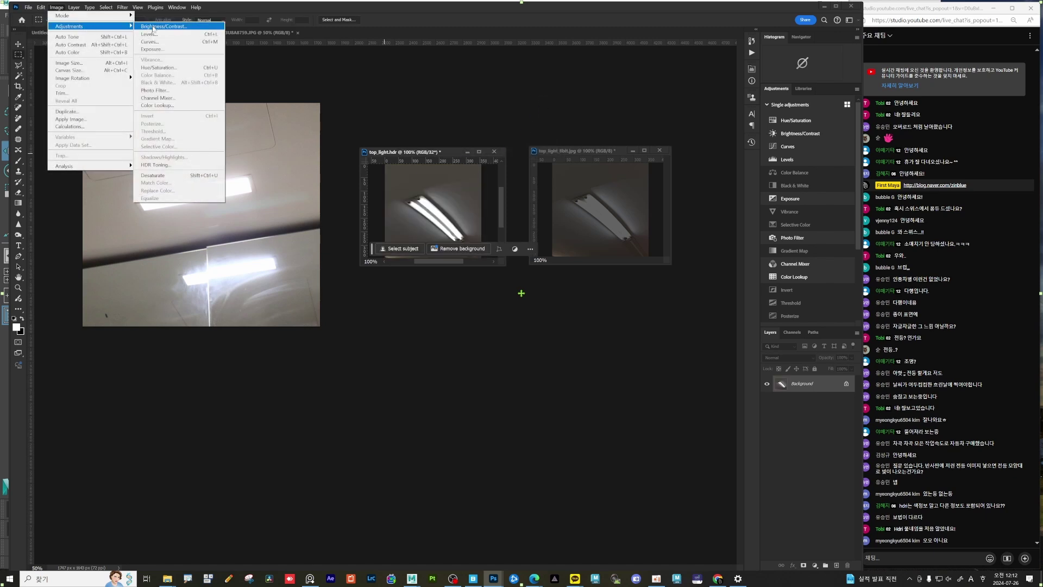
pyautogui.click(483, 196)
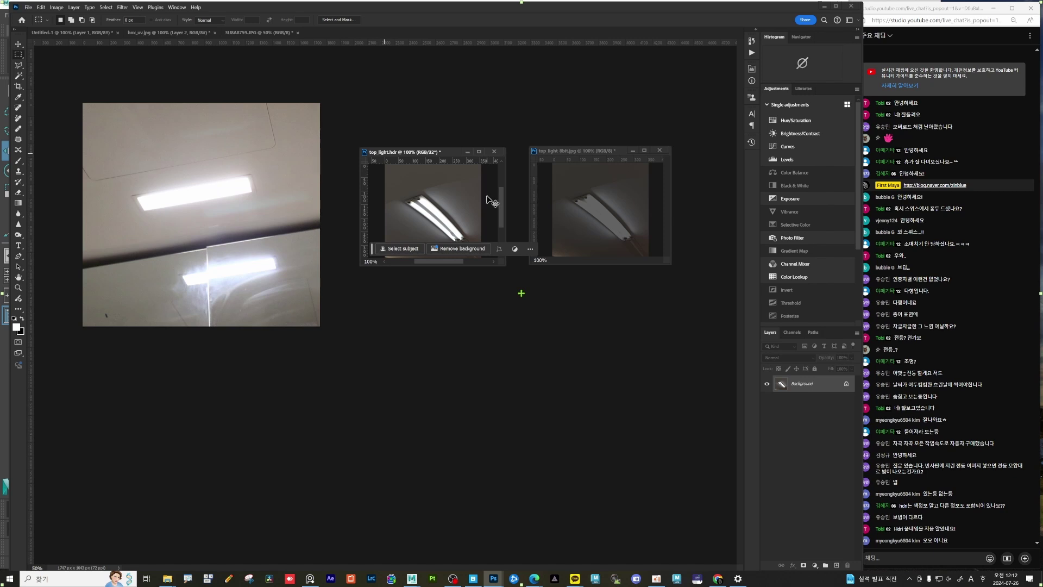
pyautogui.hotkey('ctrl', 'z')
pyautogui.click(596, 151)
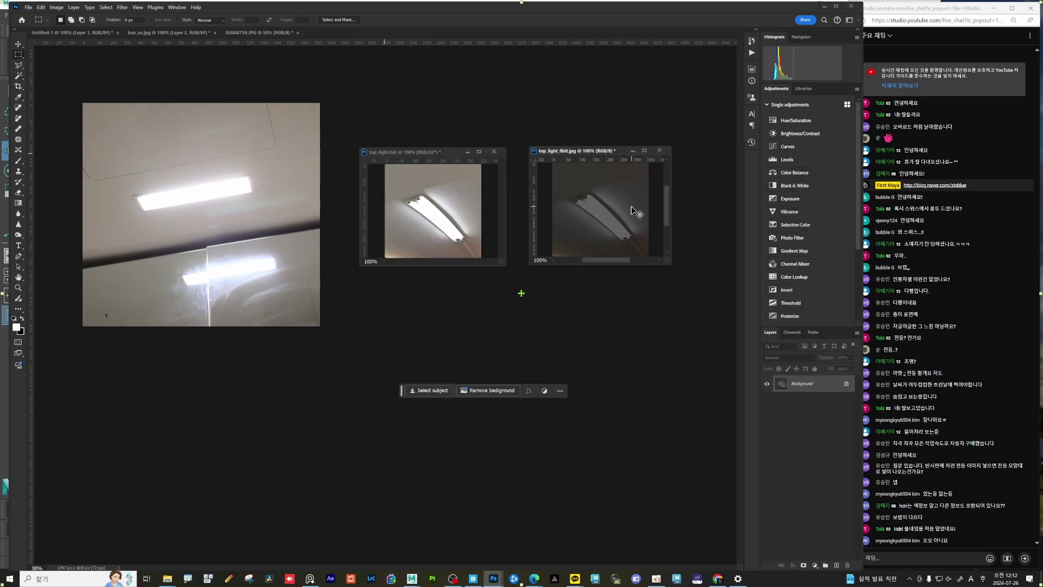
pyautogui.hotkey('ctrl', 'z')
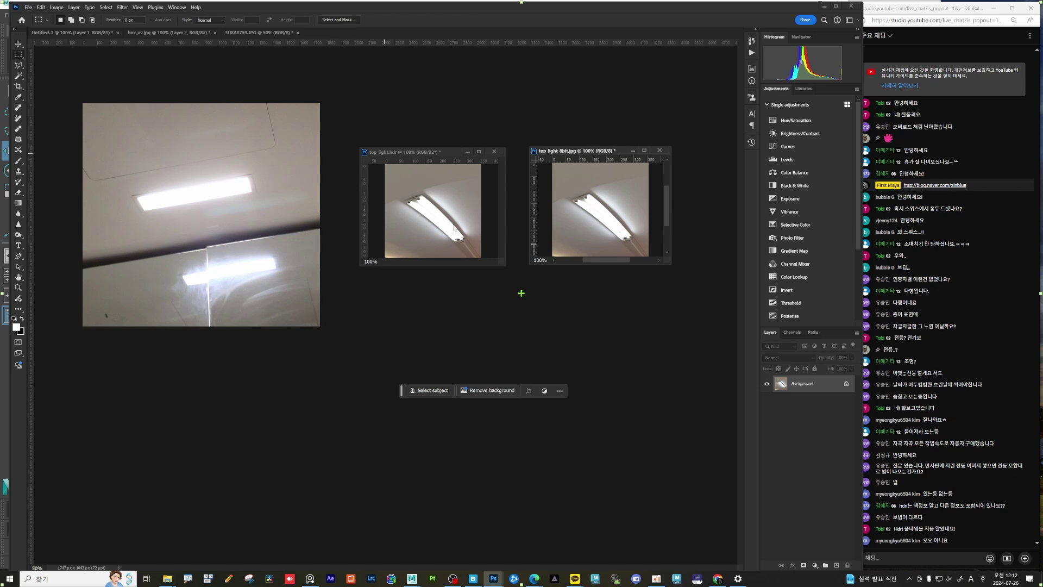
# Step: Preview an Exposure adjustment of 2 on top_light_8bit.jpg and discard it
pyautogui.click(56, 7)
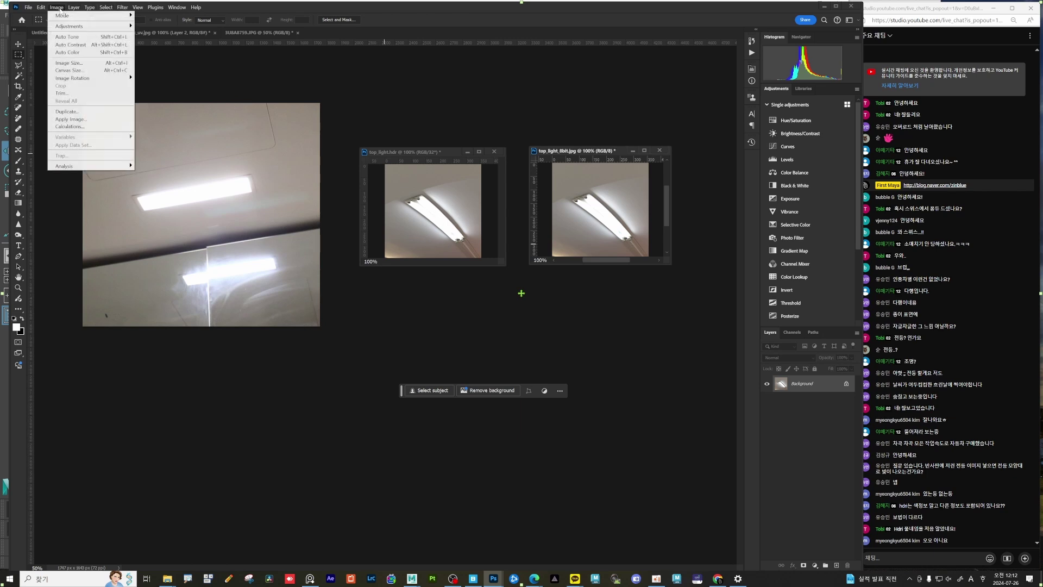
pyautogui.moveTo(87, 26)
pyautogui.click(153, 49)
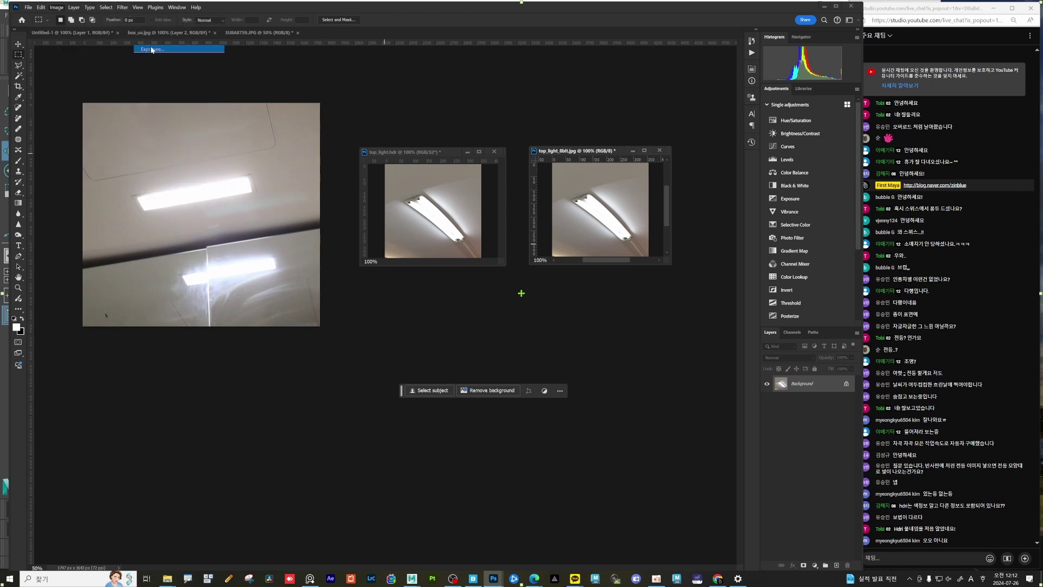
pyautogui.moveTo(459, 111); pyautogui.dragTo(463, 111)
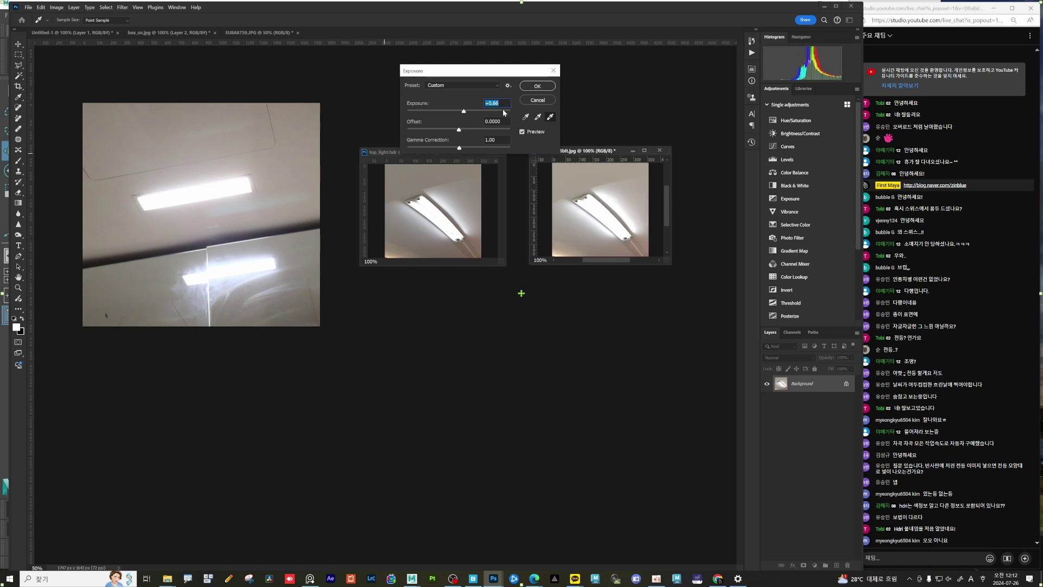
pyautogui.write('2')
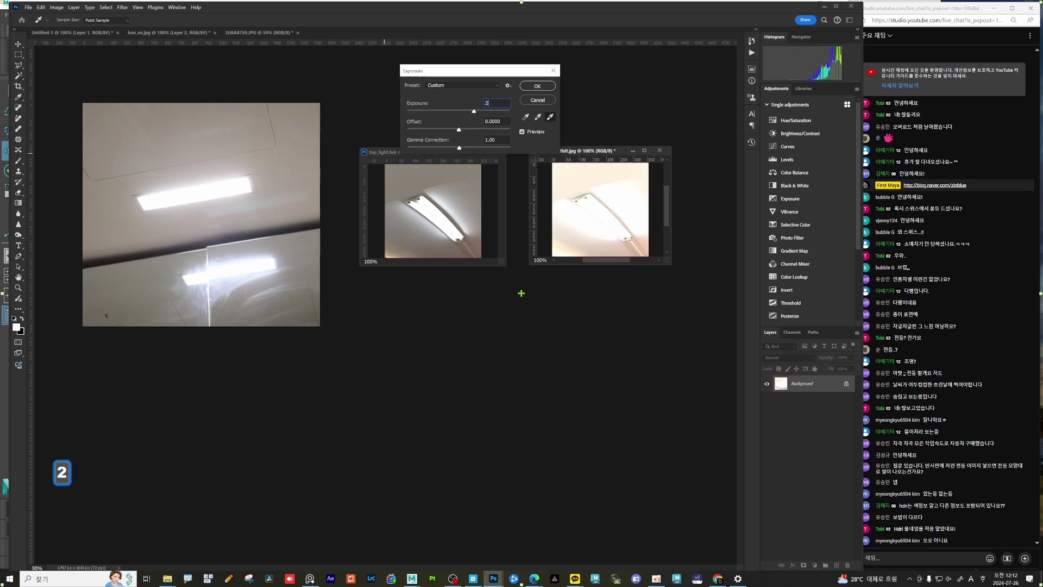
pyautogui.click(537, 101)
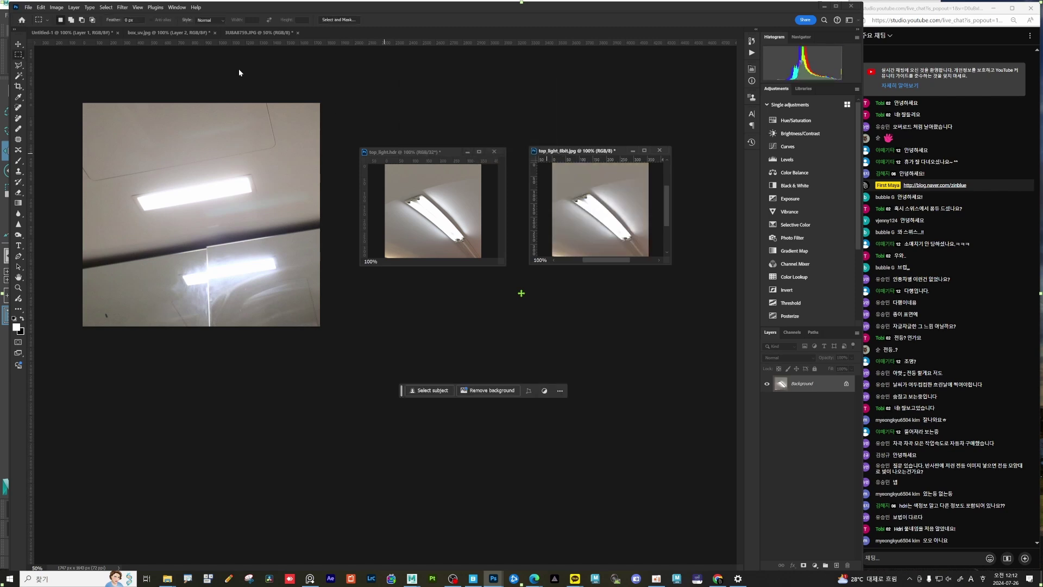
# Step: Apply a brightening Exposure adjustment to top_light_8bit.jpg
pyautogui.click(56, 8)
pyautogui.moveTo(75, 29)
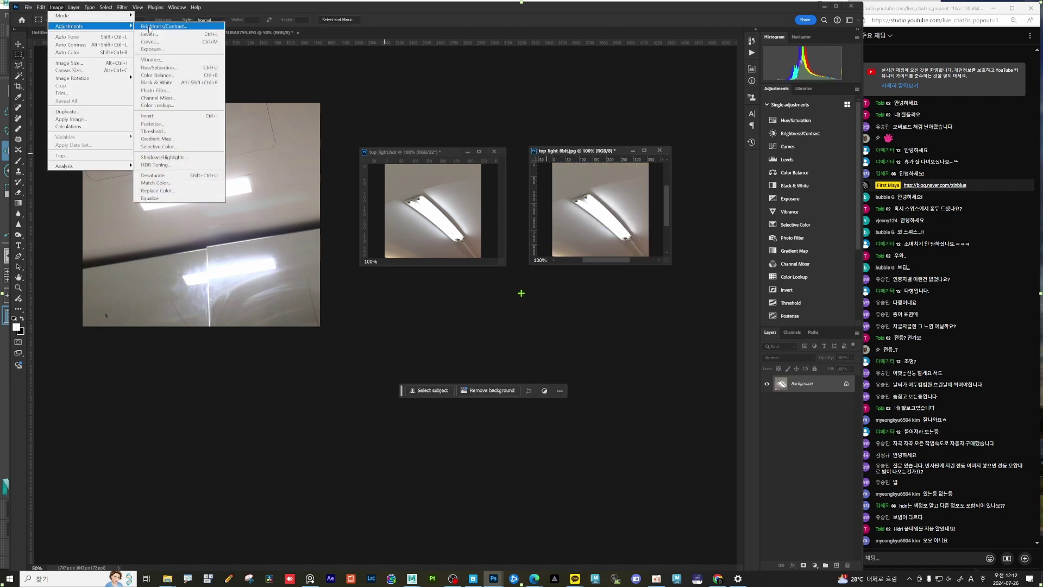
pyautogui.click(151, 49)
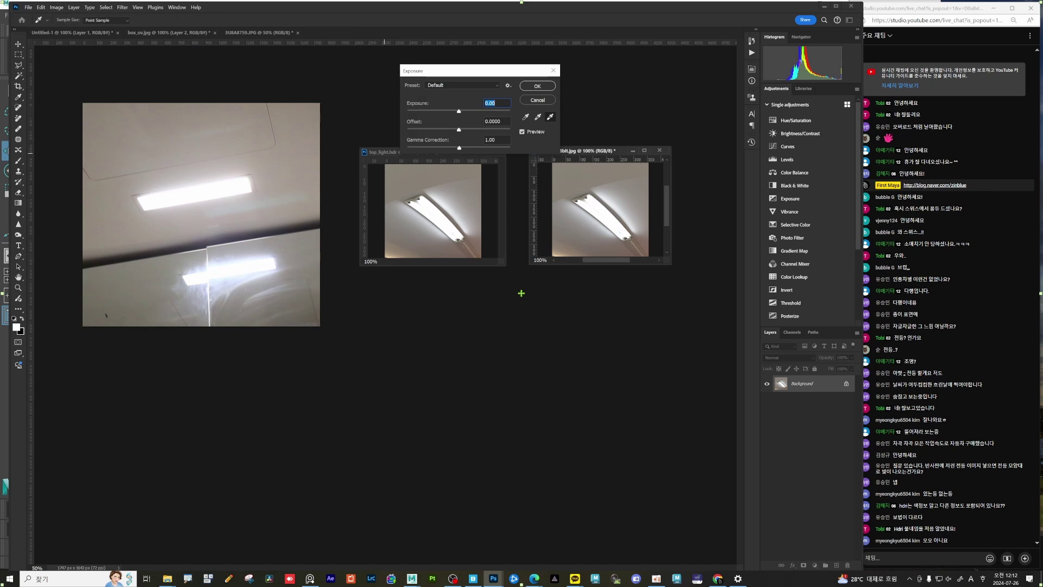
pyautogui.click(538, 85)
# Step: Preview an Exposure adjustment of 2 on top_light.hdr and discard it
pyautogui.click(481, 162)
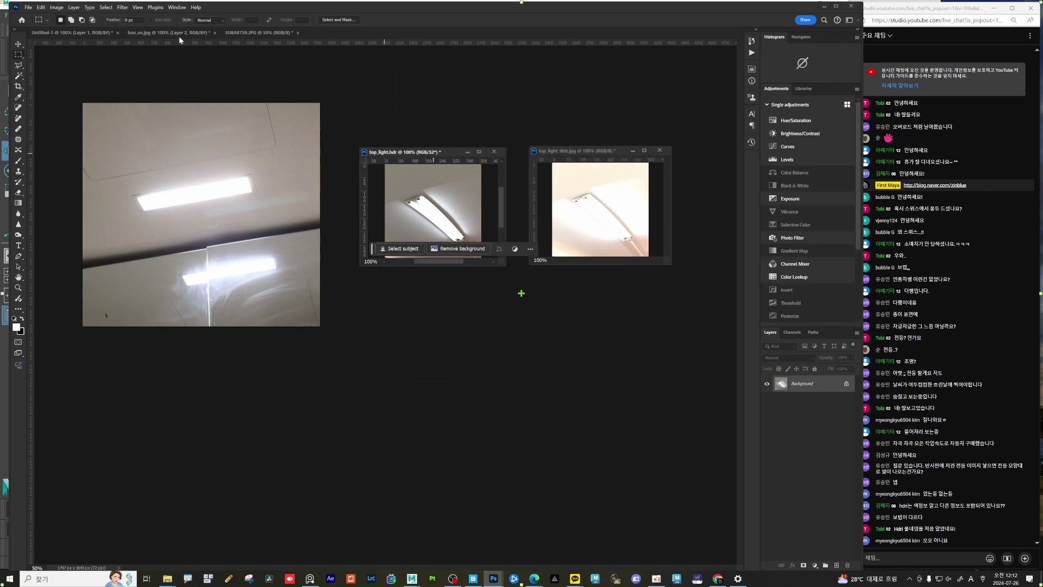
pyautogui.click(56, 8)
pyautogui.moveTo(76, 26)
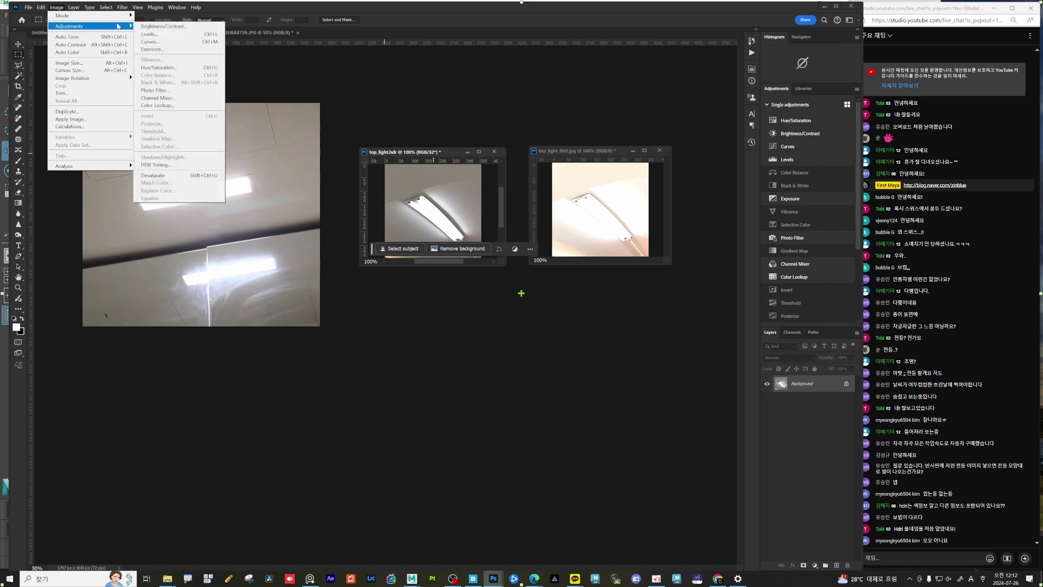
pyautogui.click(150, 49)
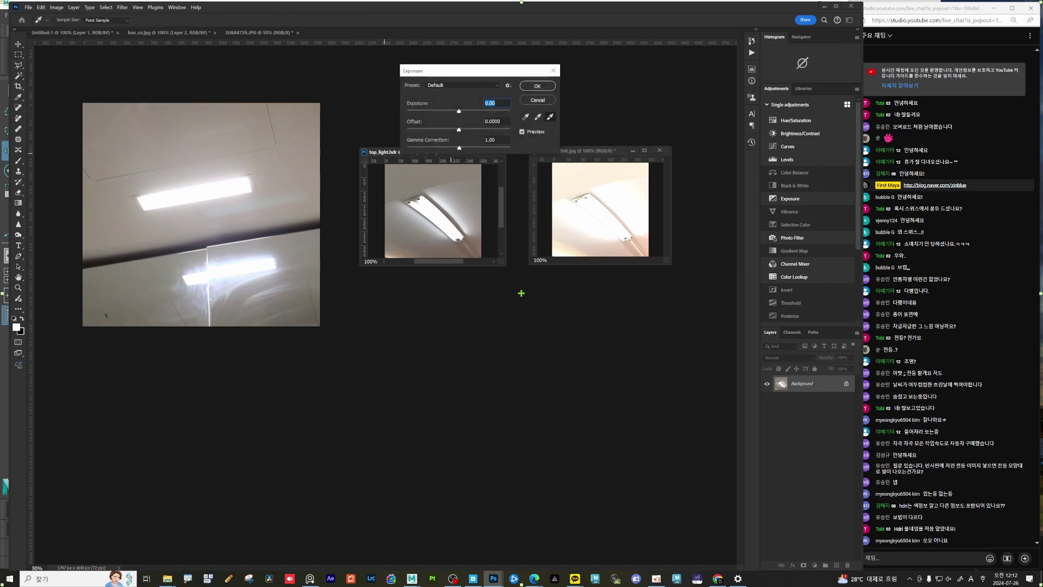
pyautogui.write('2')
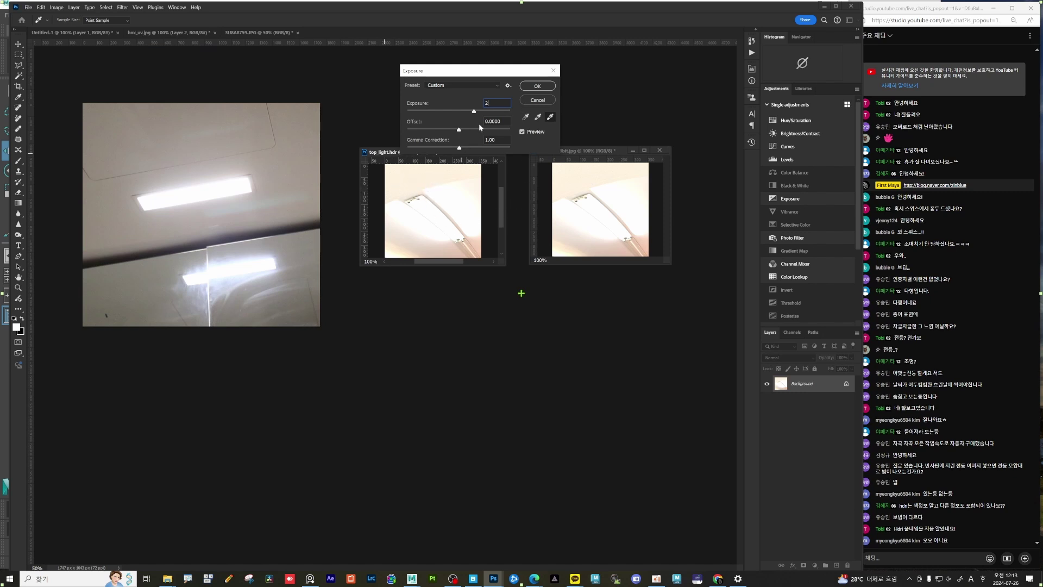
pyautogui.press('Escape')
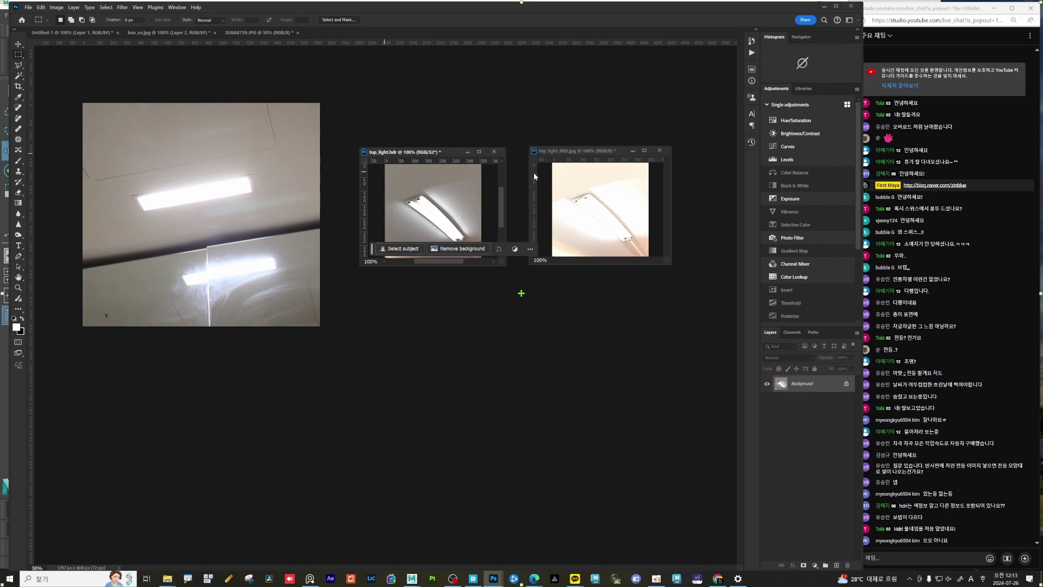
# Step: Undo the brightening Exposure adjustment on top_light_8bit.jpg
pyautogui.hotkey('ctrl', 'z')
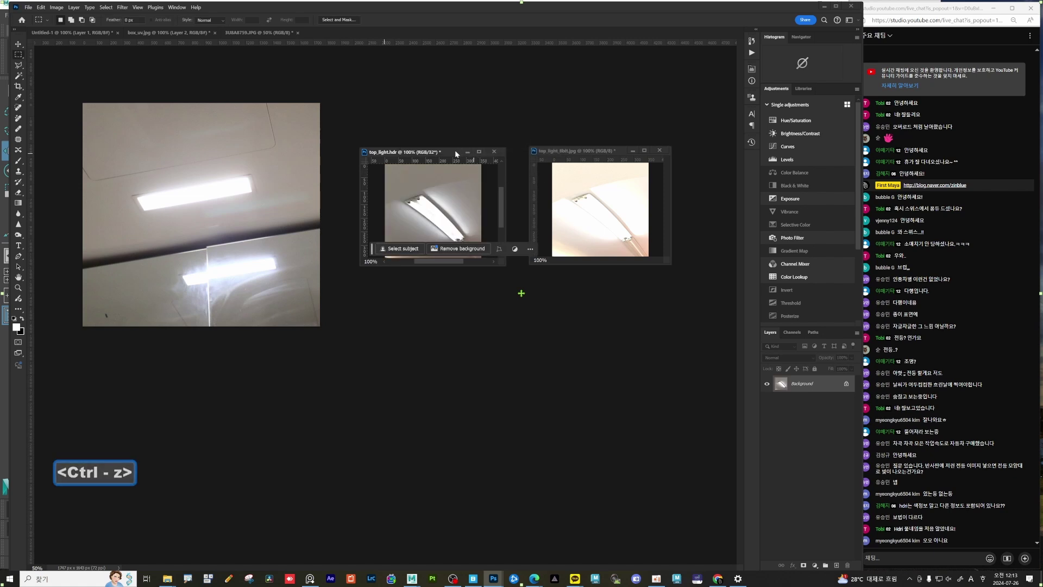
pyautogui.click(581, 156)
pyautogui.hotkey('ctrl', 'z')
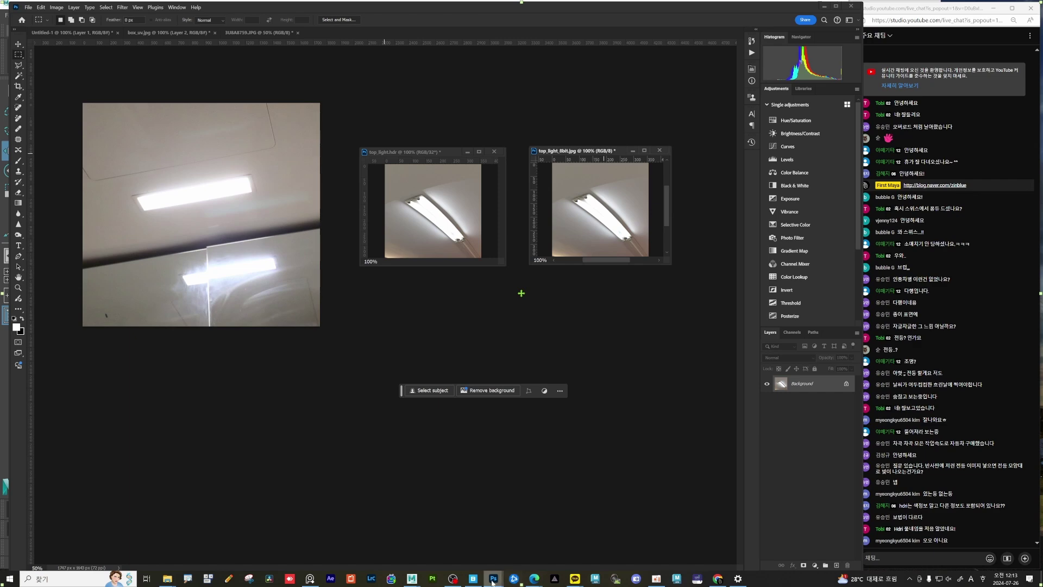
# Step: Switch to Maya, open the top_light.jpg file texture of pPlane2's VRayMtl2 material, and move the V-Ray Frame Buffer off the box
pyautogui.moveTo(412, 578)
pyautogui.click(412, 543)
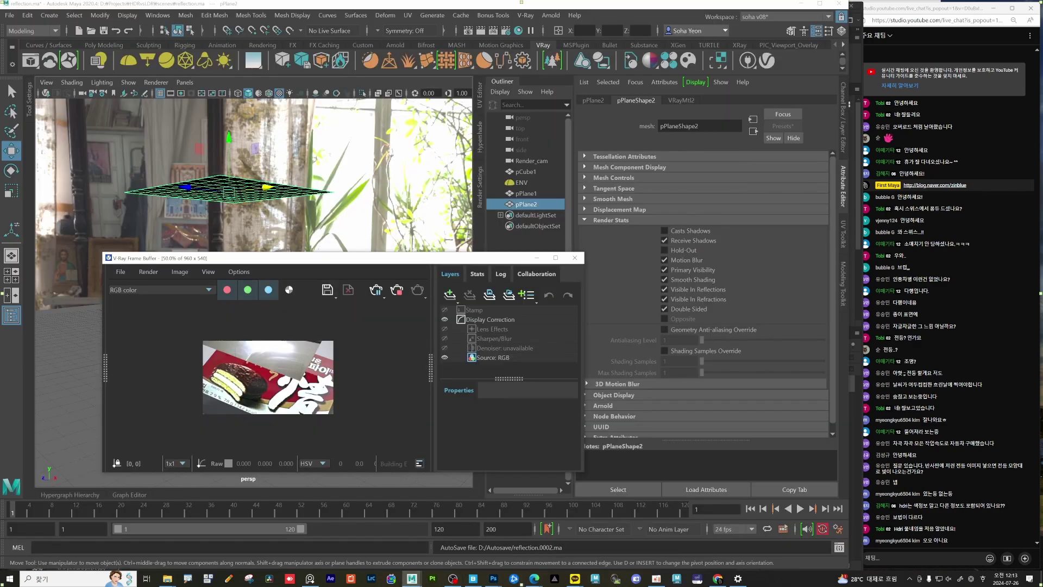
pyautogui.click(674, 101)
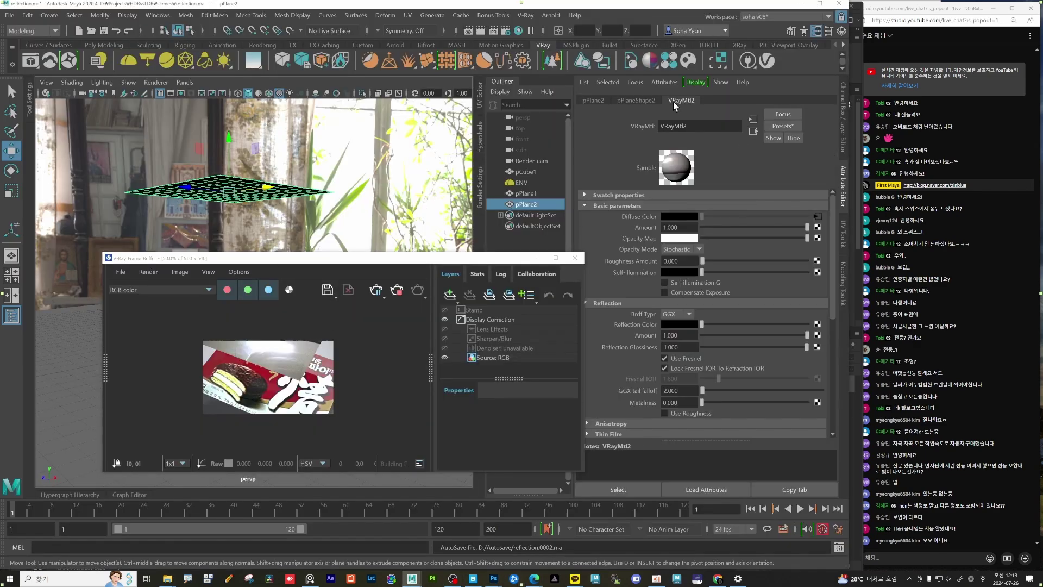
pyautogui.click(816, 215)
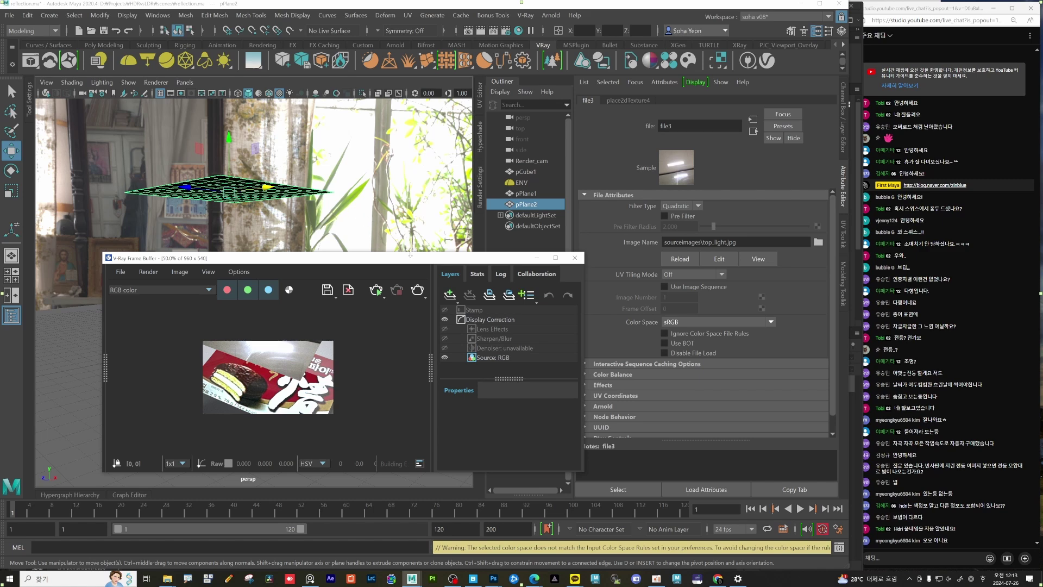
pyautogui.moveTo(410, 258); pyautogui.dragTo(552, 271)
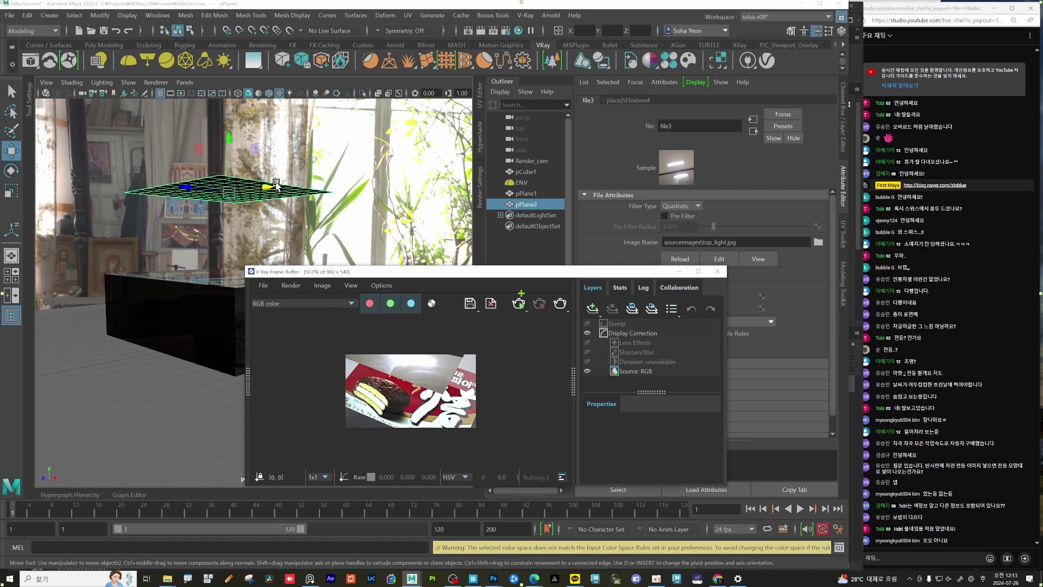
# Step: Assign a new VRay Light Mtl to pPlane2, the plane floating above the box
pyautogui.keyDown('alt'); pyautogui.moveTo(325, 222); pyautogui.dragTo(252, 196); pyautogui.keyUp('alt')
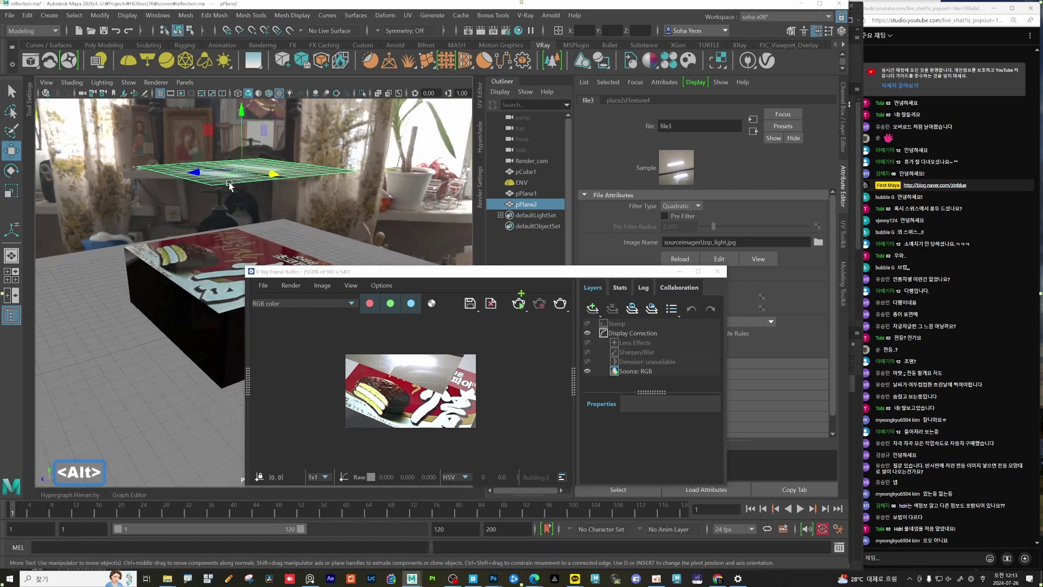
pyautogui.click(230, 186)
pyautogui.keyDown('alt'); pyautogui.moveTo(220, 280); pyautogui.dragTo(241, 223); pyautogui.keyUp('alt')
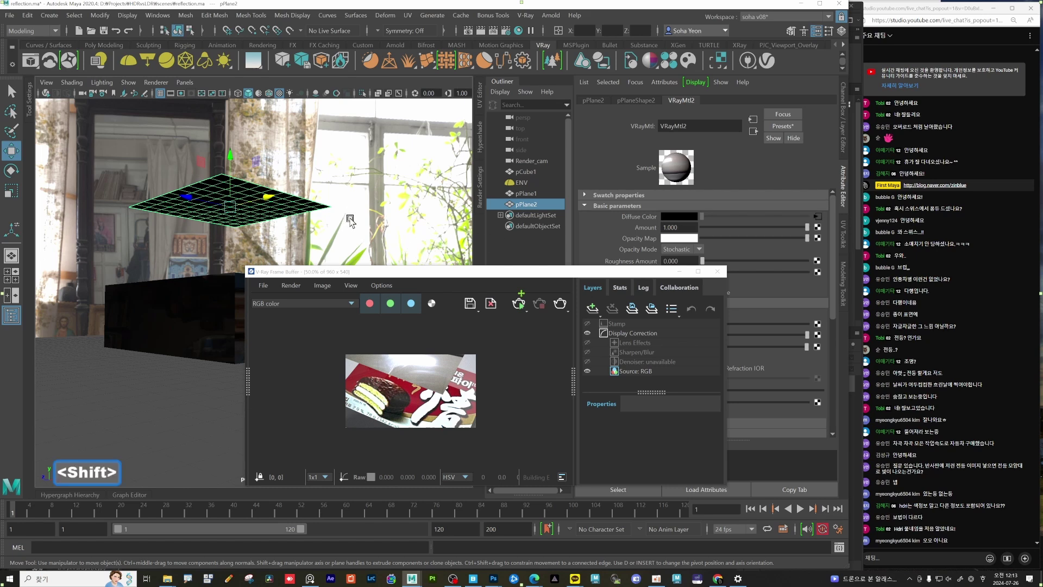
pyautogui.hotkey('shift', 't')
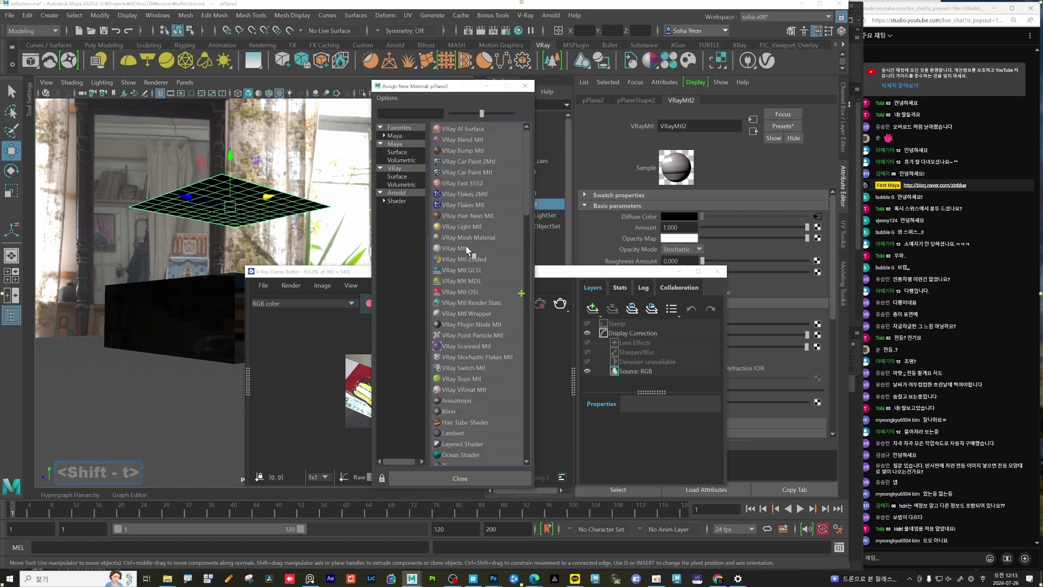
pyautogui.click(468, 227)
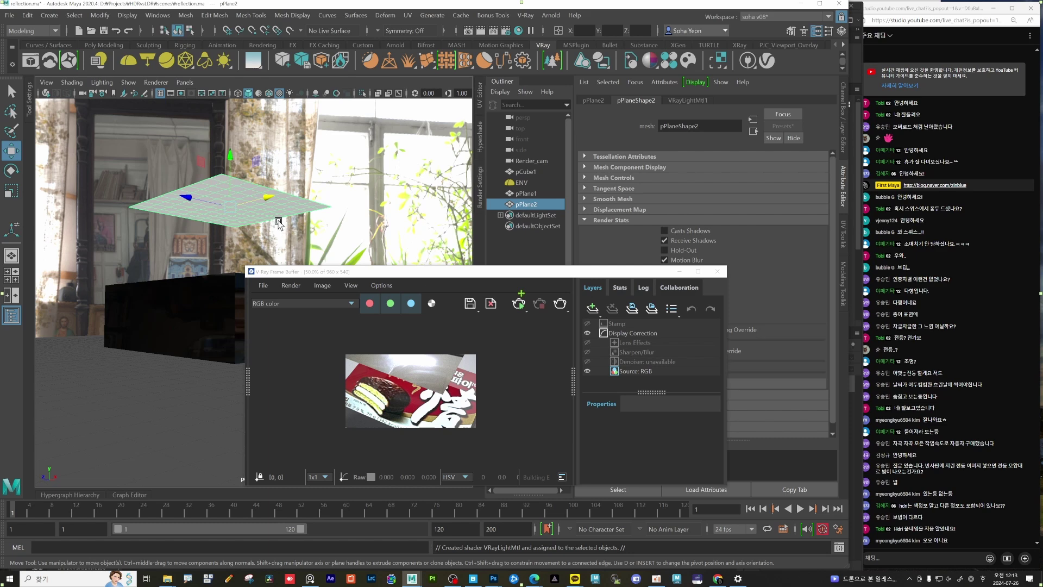
# Step: Move the V-Ray Frame Buffer off the material settings and connect a File texture to the light material's Color
pyautogui.moveTo(617, 272); pyautogui.dragTo(422, 208)
pyautogui.click(824, 227)
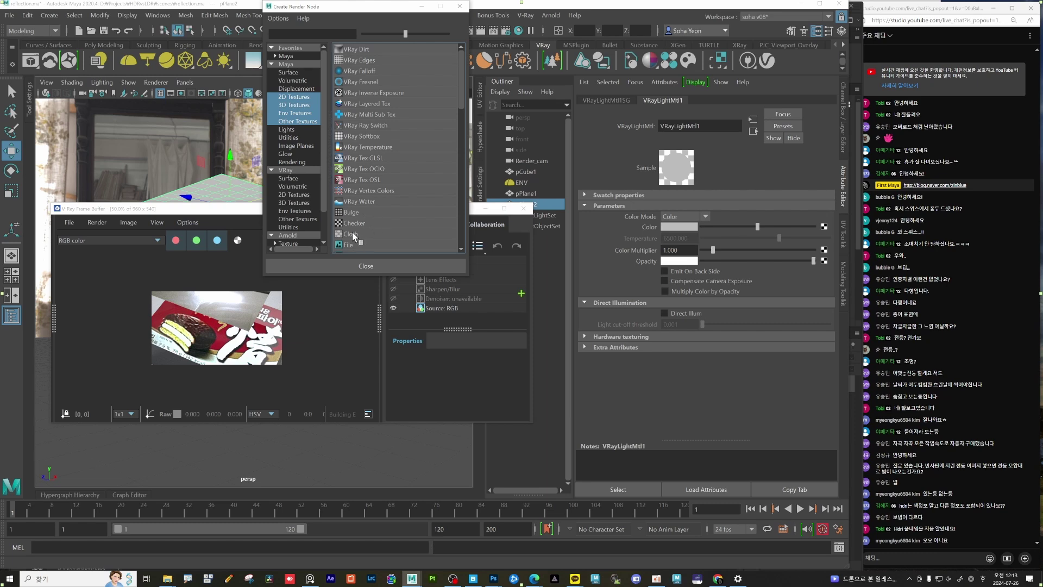
pyautogui.click(348, 245)
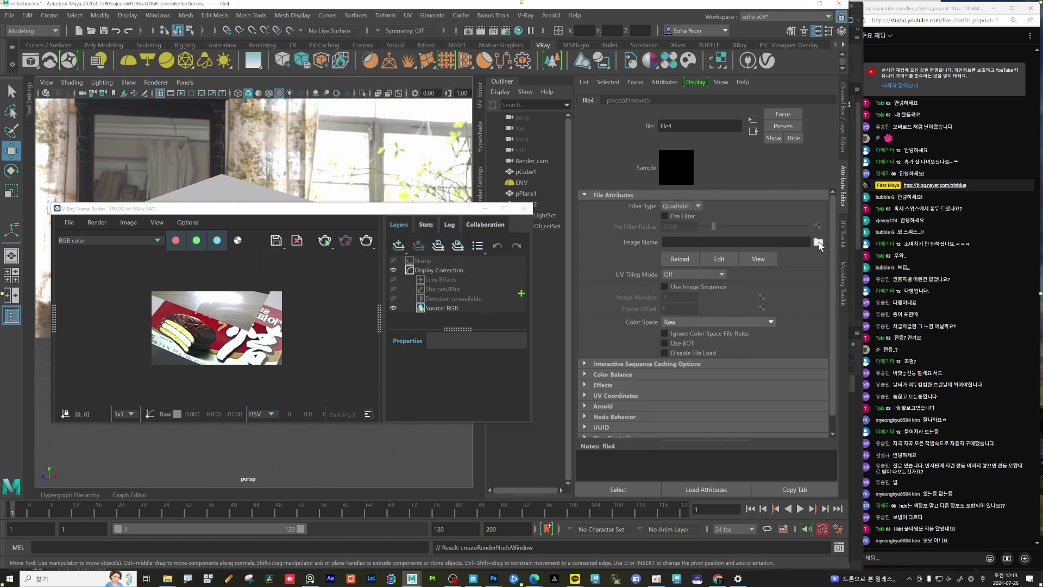
# Step: Load top_light_8bit.jpg from D:\Projects\a00_HDR\light as the file texture's image
pyautogui.click(818, 242)
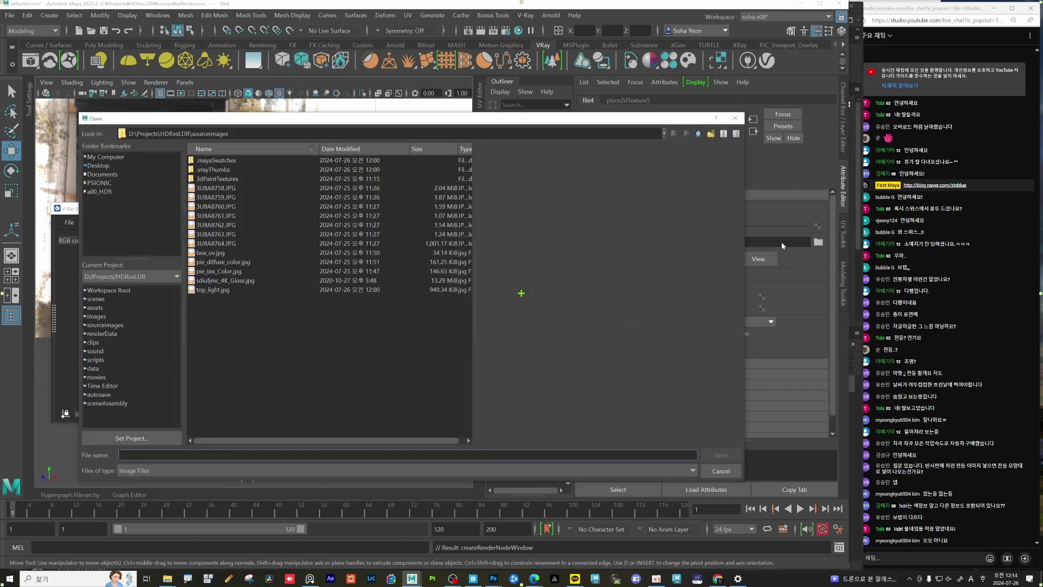
pyautogui.click(259, 287)
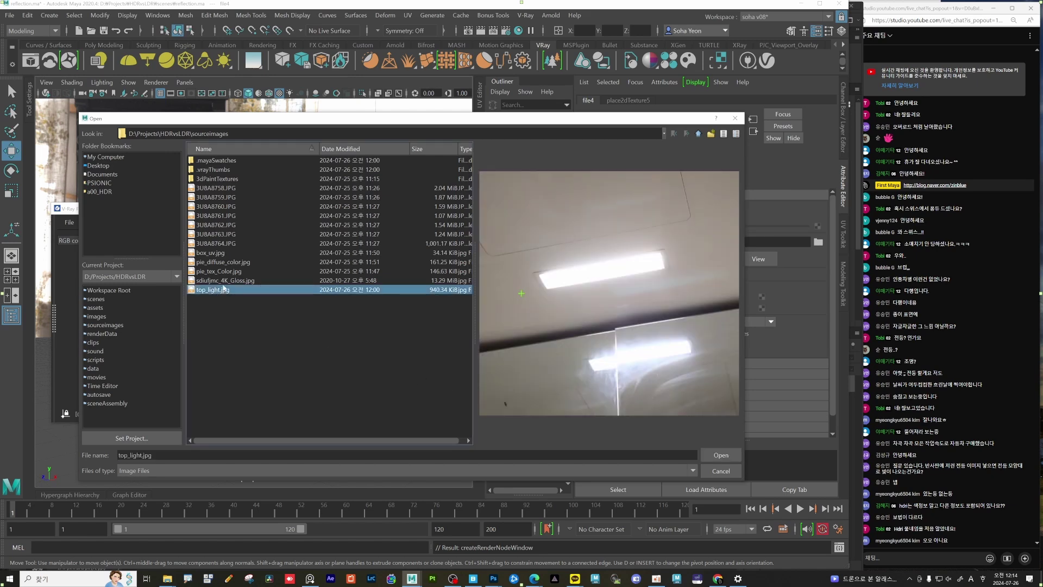
pyautogui.click(224, 281)
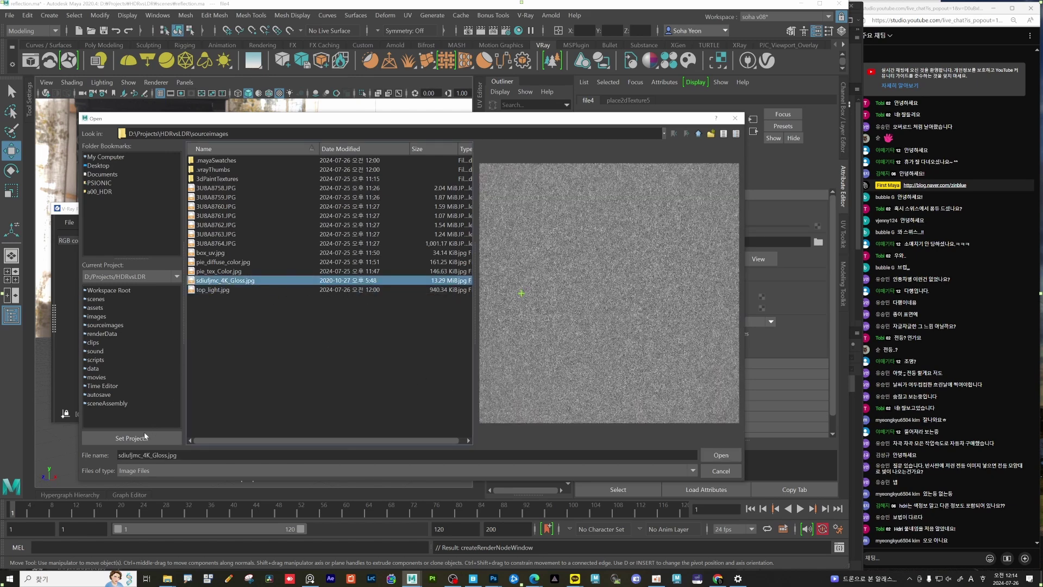
pyautogui.click(697, 135)
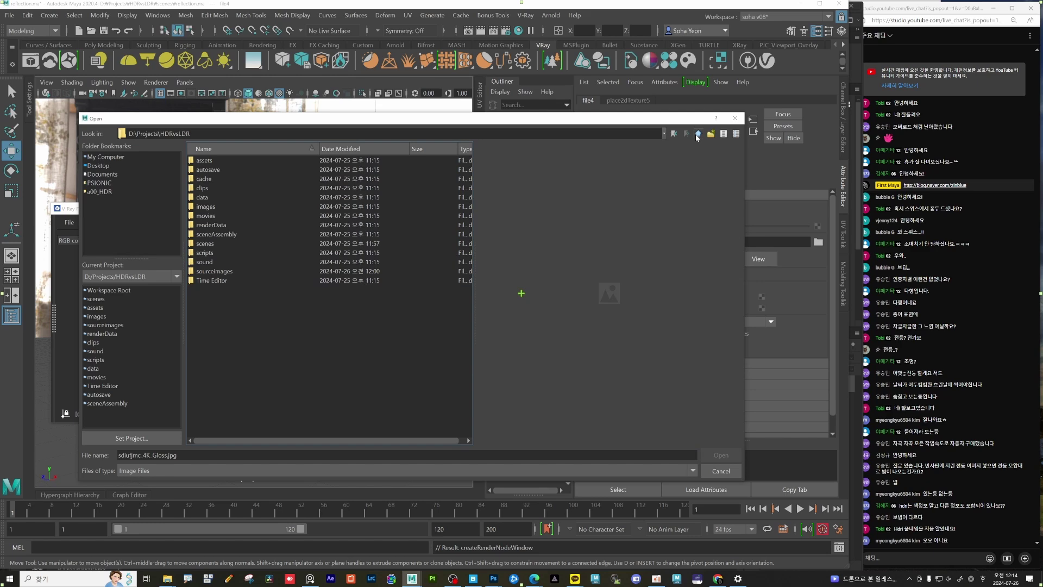
pyautogui.click(697, 136)
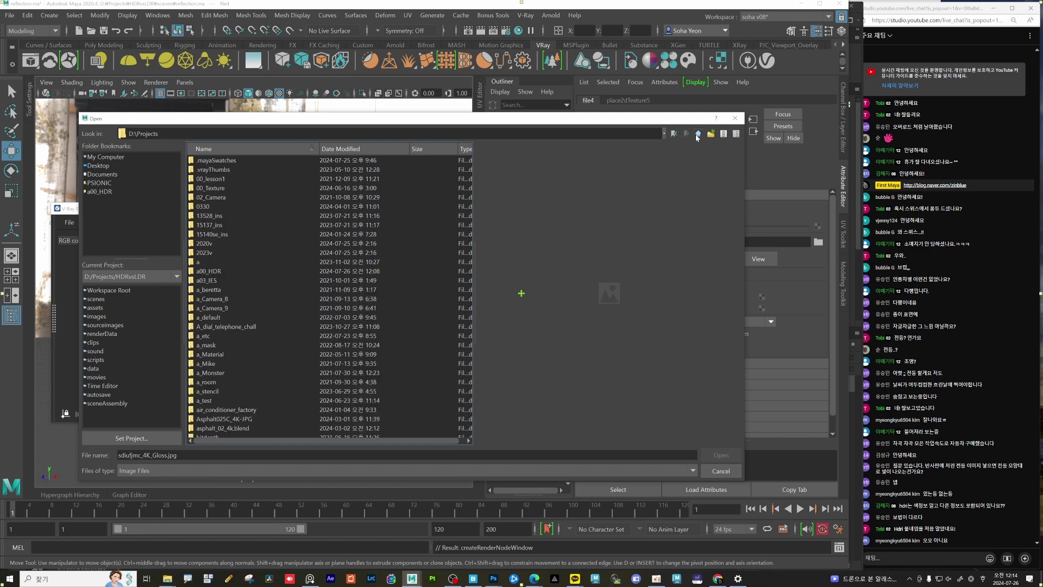
pyautogui.doubleClick(213, 271)
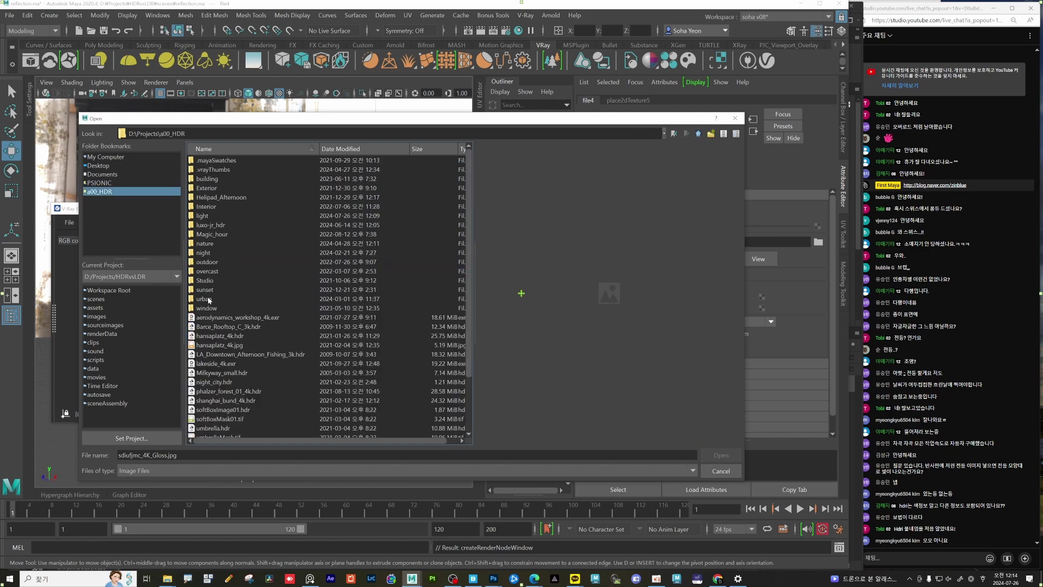
pyautogui.doubleClick(209, 216)
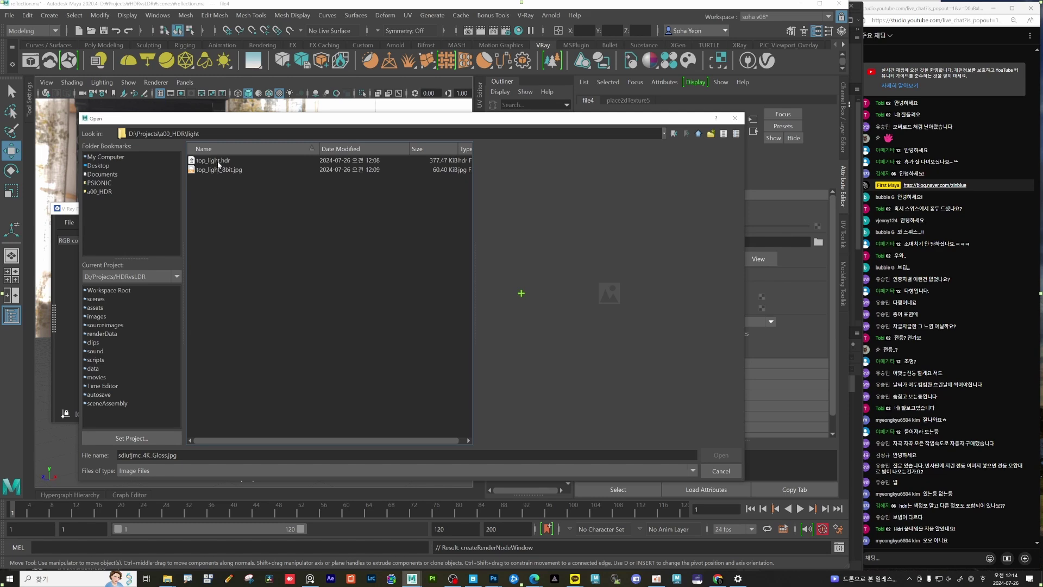
pyautogui.click(218, 161)
pyautogui.click(220, 170)
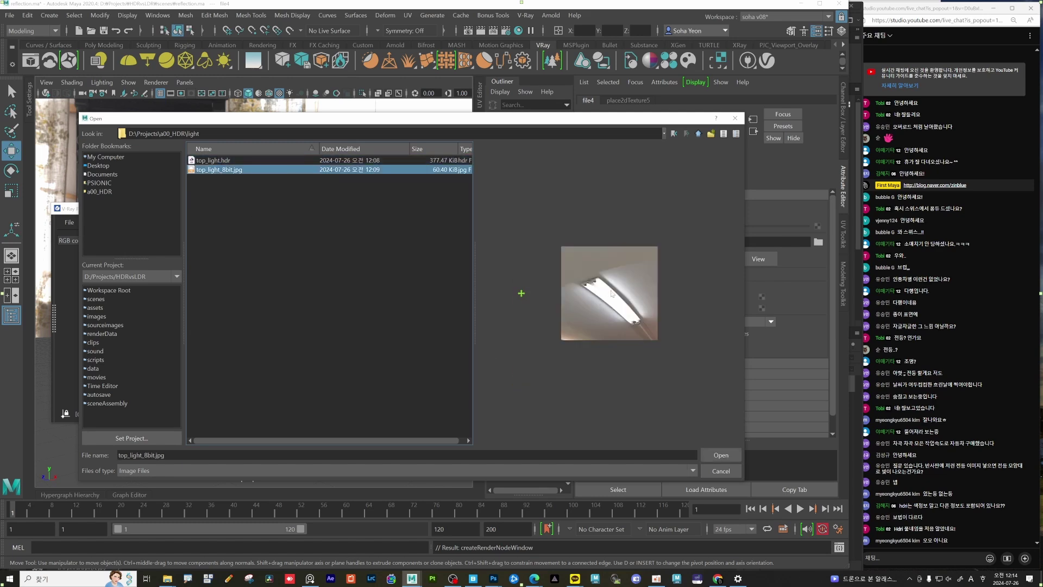
pyautogui.click(709, 456)
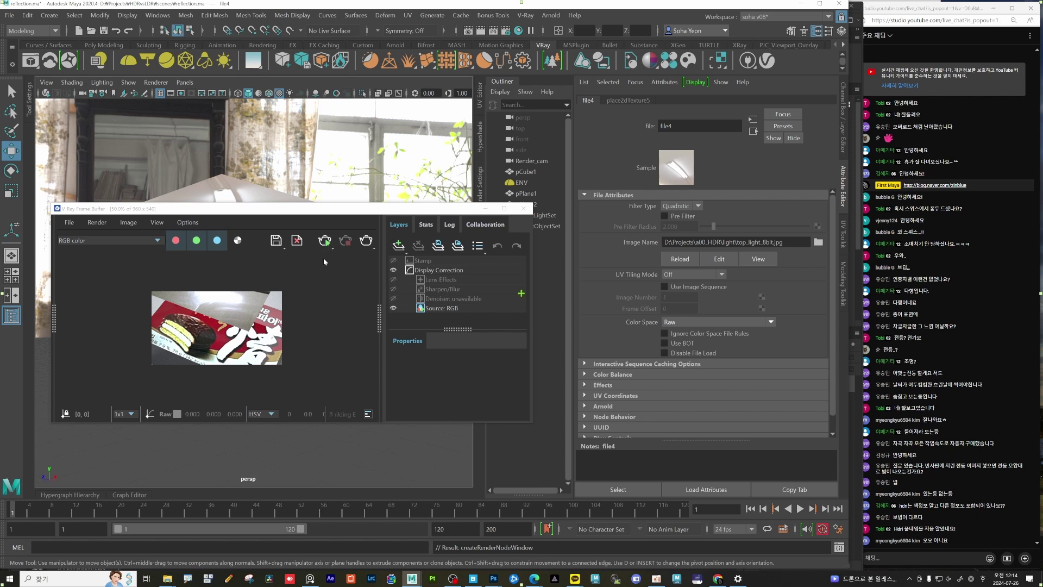
# Step: Start an interactive V-Ray render and examine the lamp's reflection on the box up close
pyautogui.click(325, 244)
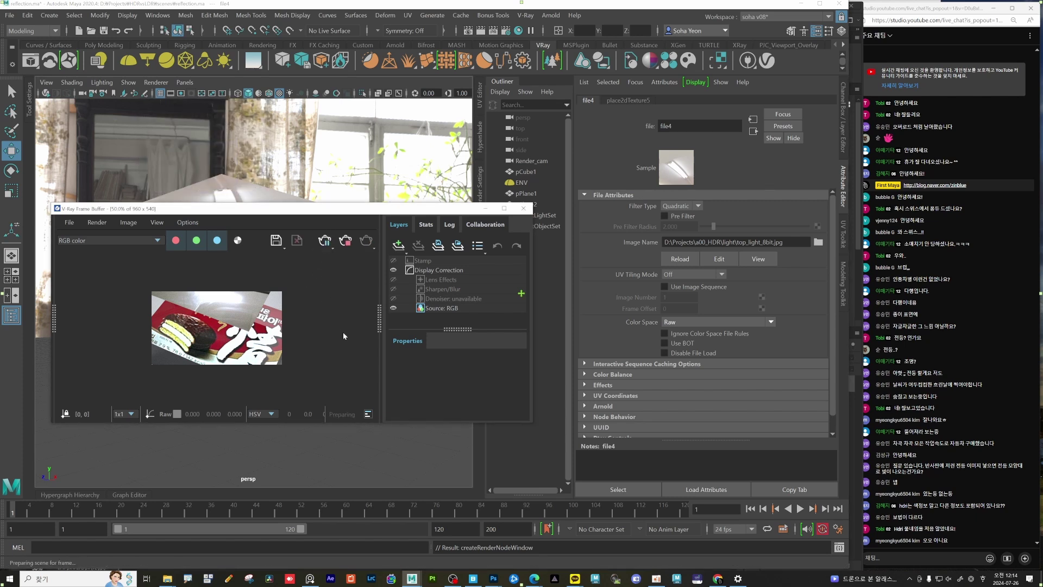
pyautogui.doubleClick(223, 326)
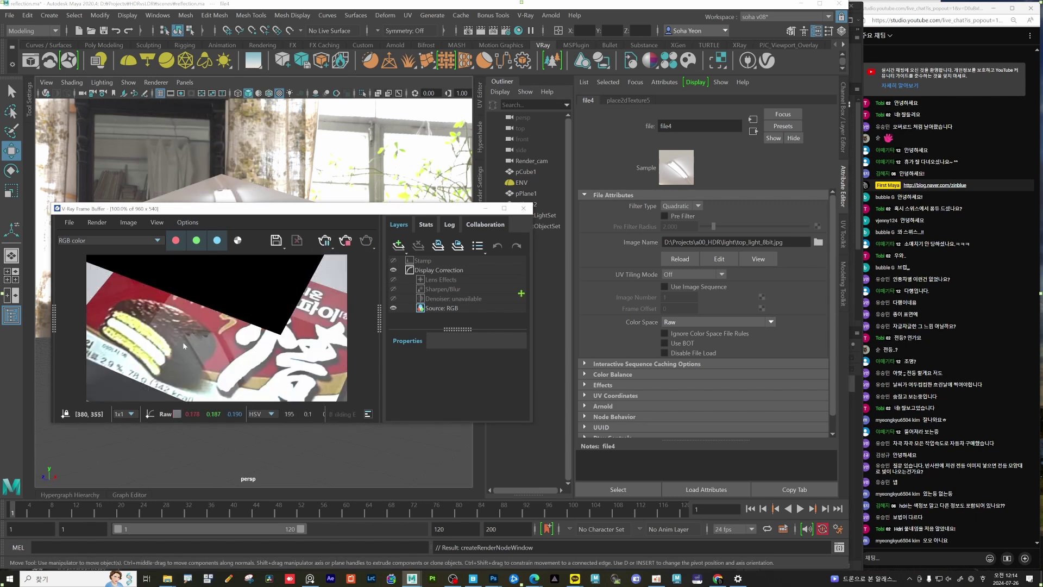
pyautogui.scroll(1, 201, 334)
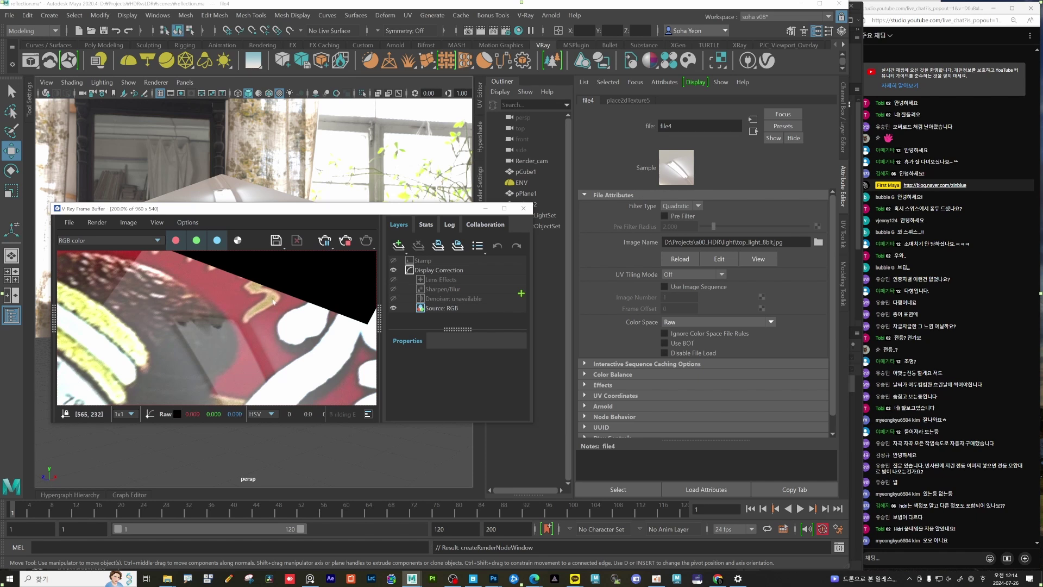
pyautogui.scroll(-1, 229, 356)
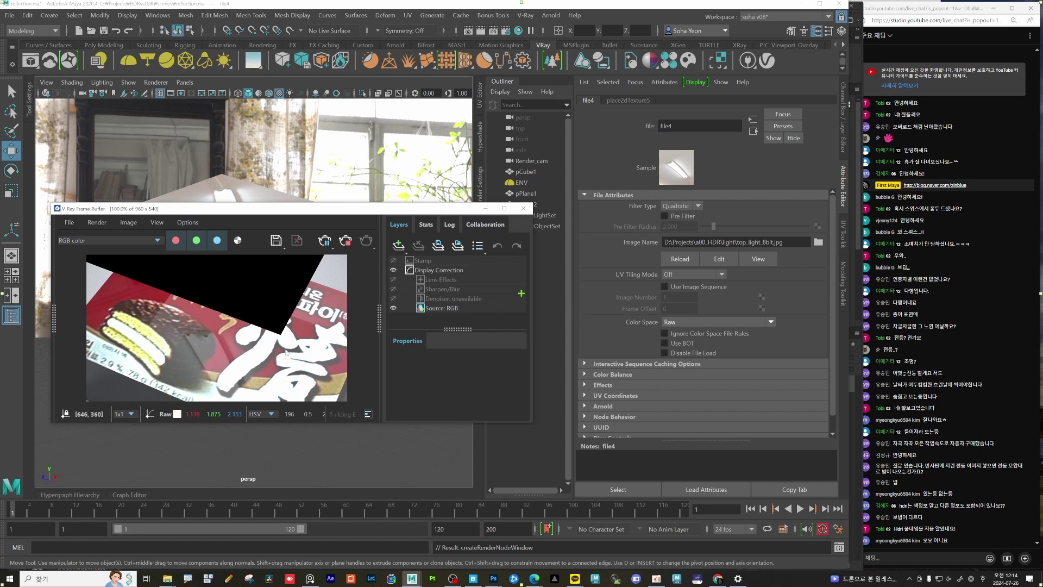
# Step: Set the 8-bit lamp texture's color space to sRGB and stop the interactive render once it has updated
pyautogui.click(817, 242)
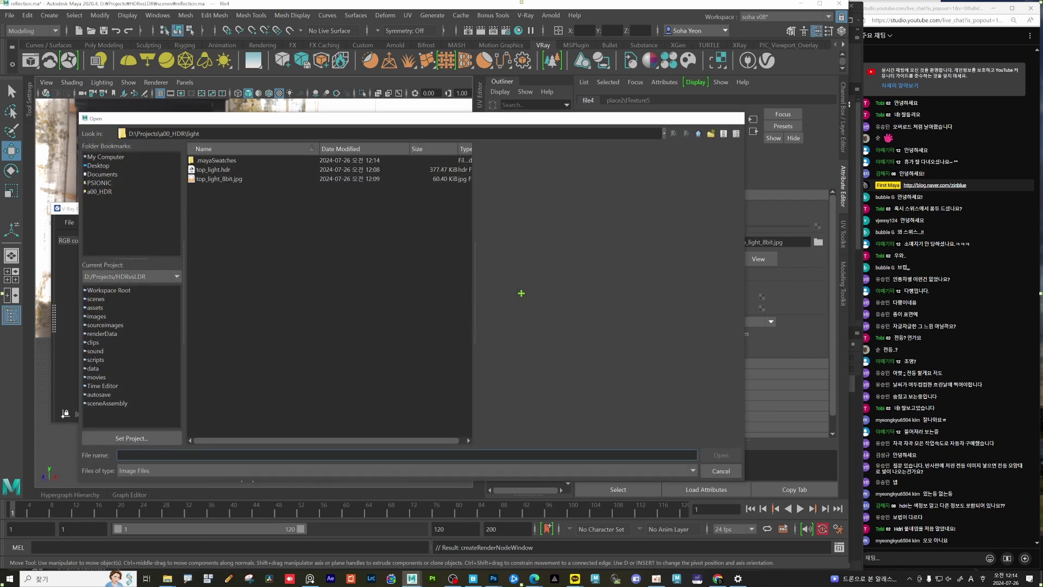
pyautogui.click(735, 119)
pyautogui.click(712, 322)
pyautogui.scroll(-2, 686, 418)
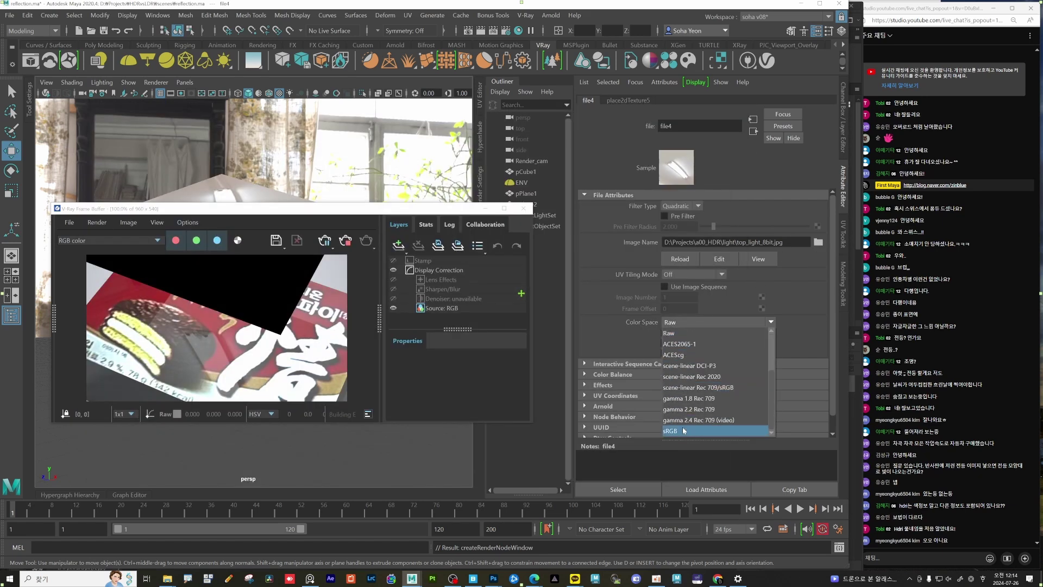
pyautogui.click(682, 432)
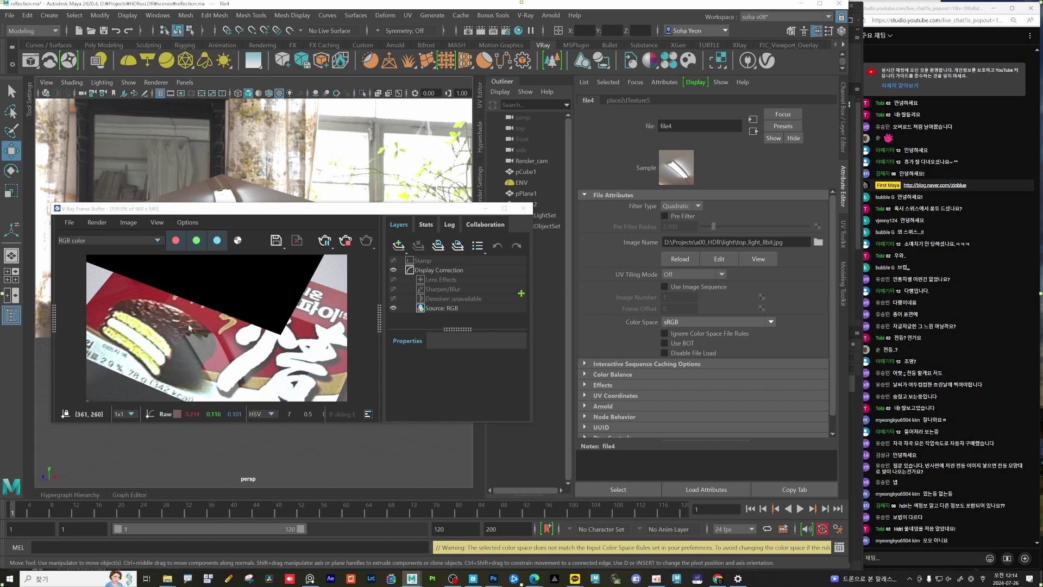
pyautogui.click(345, 241)
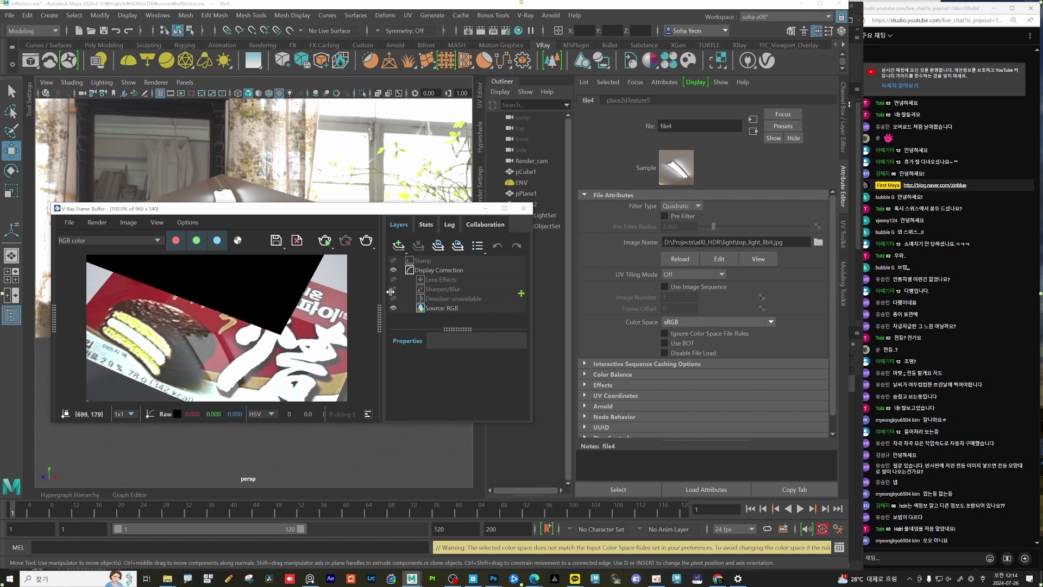
# Step: Replace the file texture's image with top_light.hdr from the same light folder
pyautogui.click(817, 242)
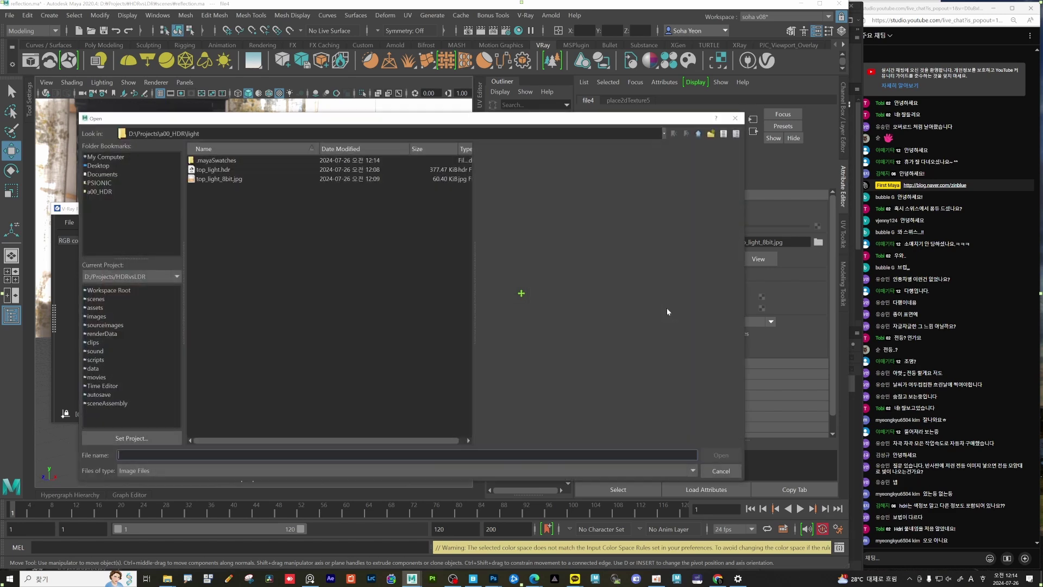
pyautogui.click(217, 170)
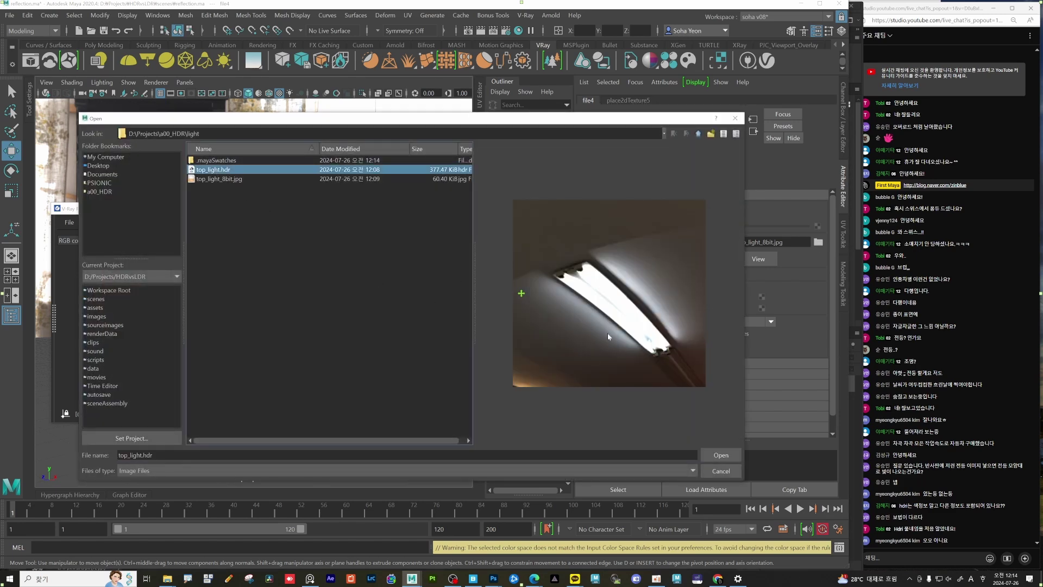
pyautogui.click(705, 453)
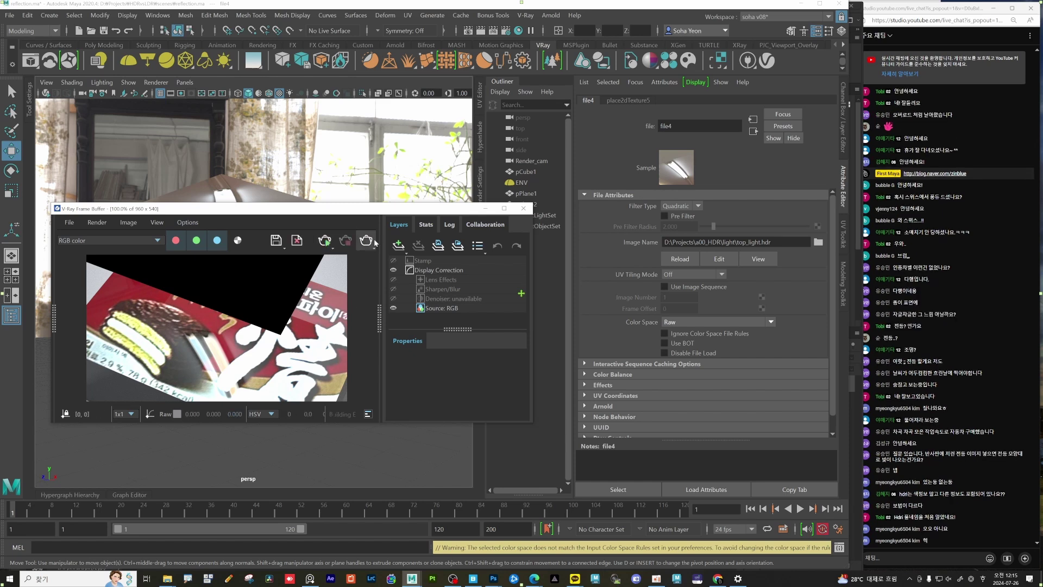
# Step: Show the V-Ray render history, set the previous render as A, and sweep the A/B divider across the lamp reflection
pyautogui.moveTo(363, 213); pyautogui.dragTo(429, 130)
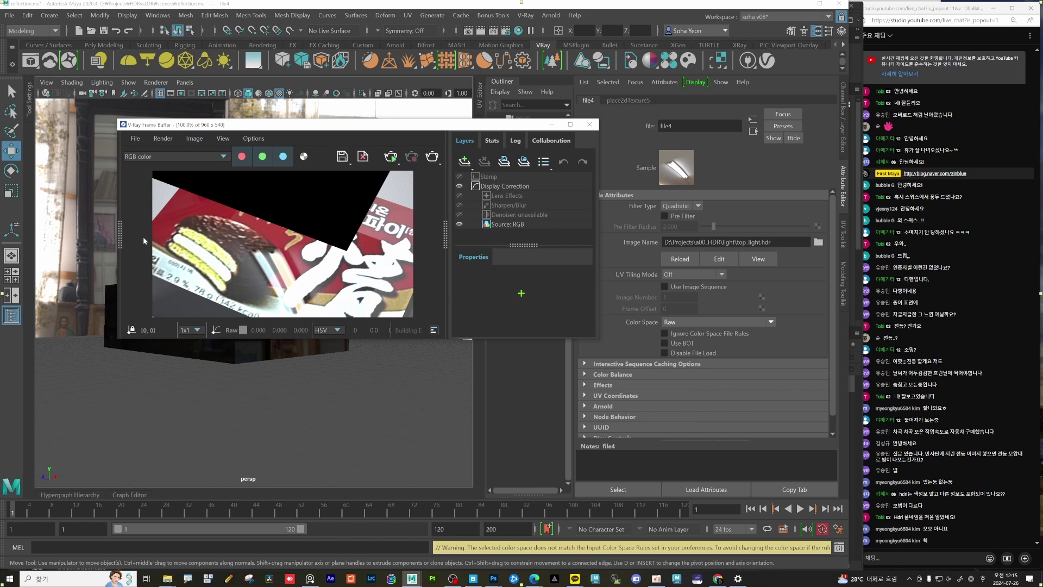
pyautogui.press('h')
pyautogui.rightClick(80, 245)
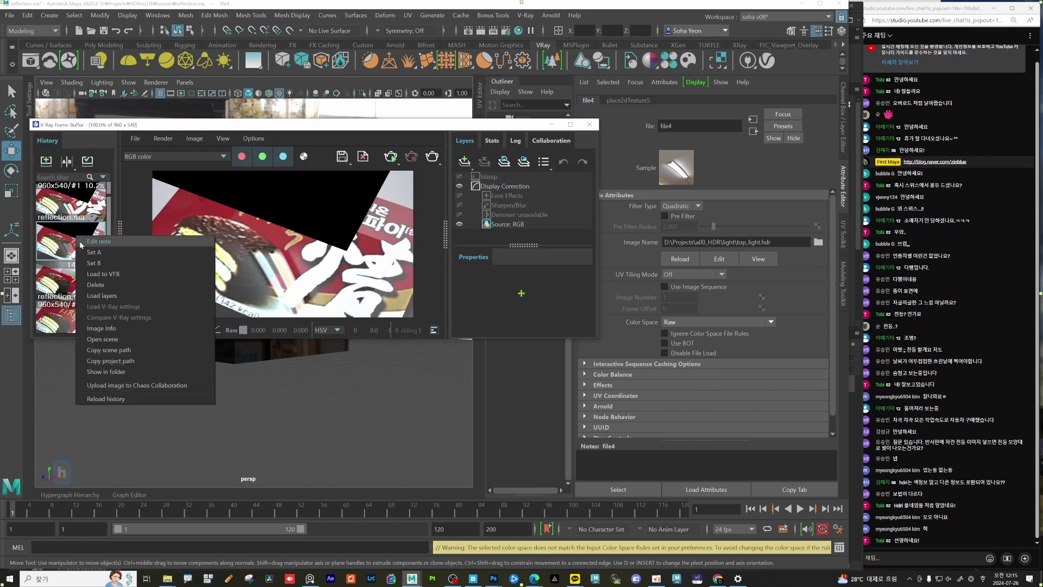
pyautogui.click(94, 252)
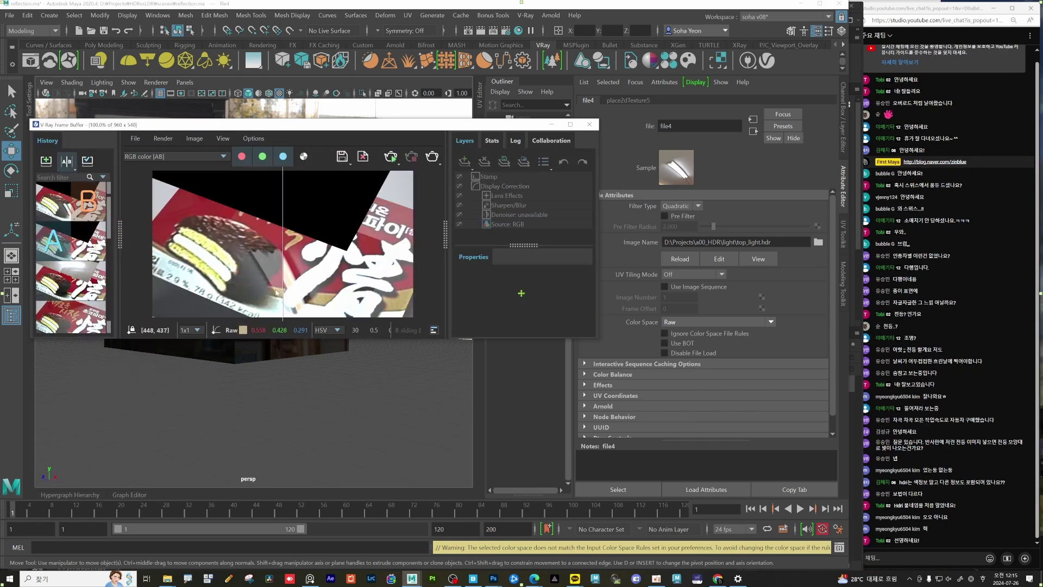
pyautogui.moveTo(276, 292); pyautogui.dragTo(221, 265)
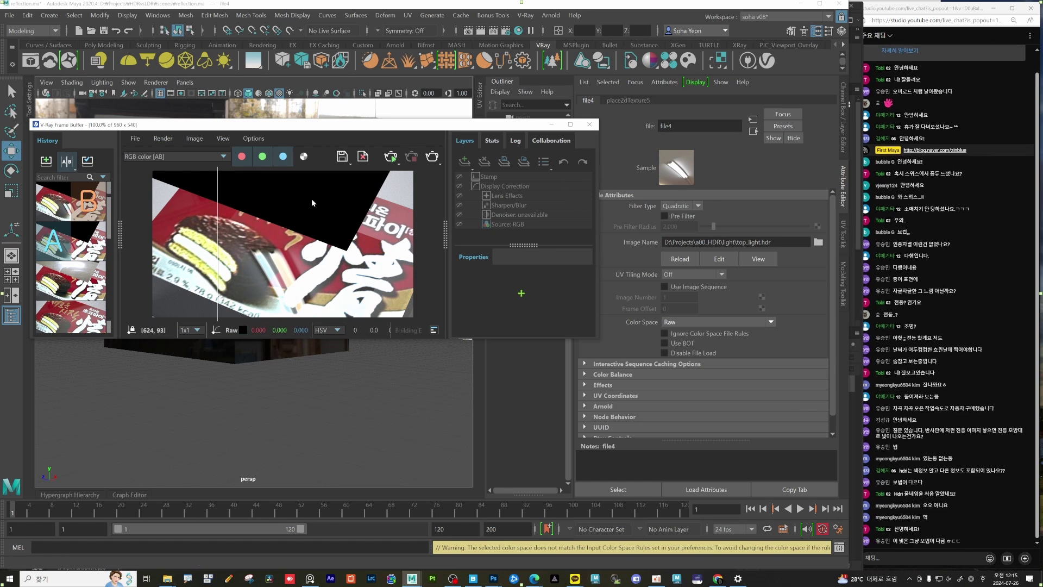
# Step: Uncover the plane, show pPlane2's VRayLightMtl1 settings, and examine the lamp reflection in the A/B comparison up close
pyautogui.moveTo(301, 128); pyautogui.dragTo(338, 275)
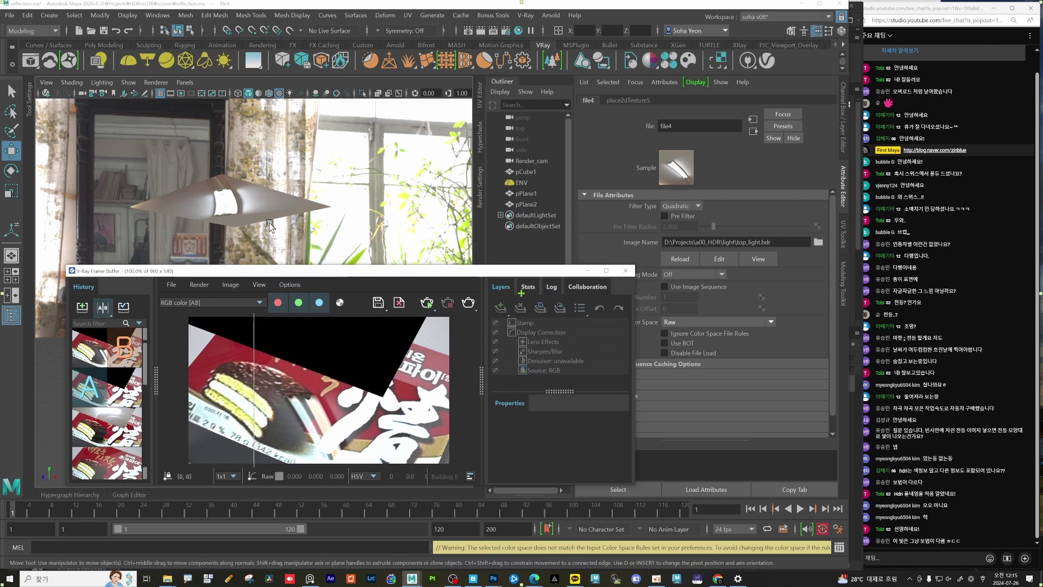
pyautogui.click(272, 224)
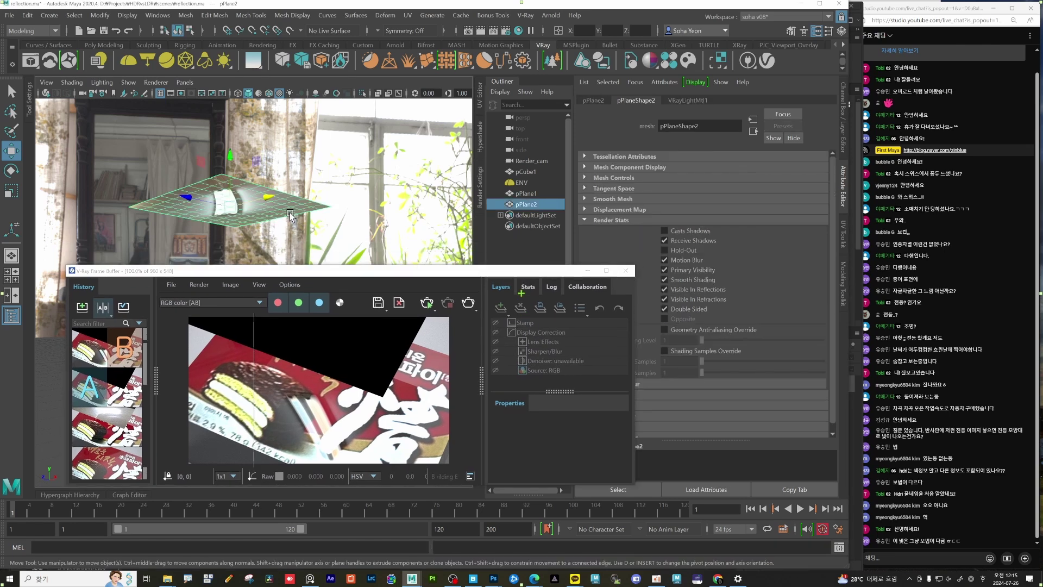
pyautogui.click(693, 101)
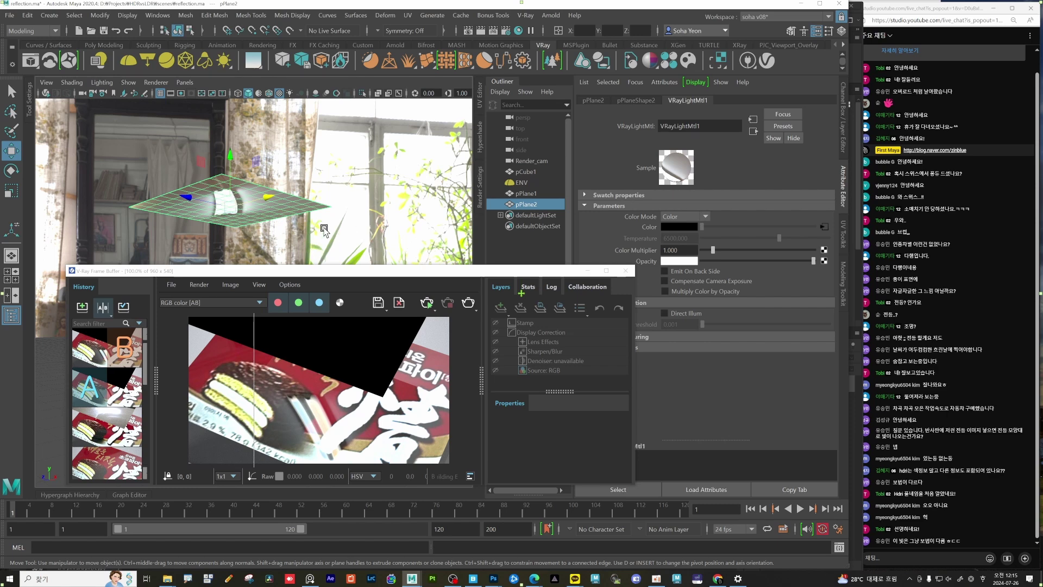
pyautogui.keyDown('alt'); pyautogui.moveTo(283, 211); pyautogui.dragTo(307, 264); pyautogui.keyUp('alt')
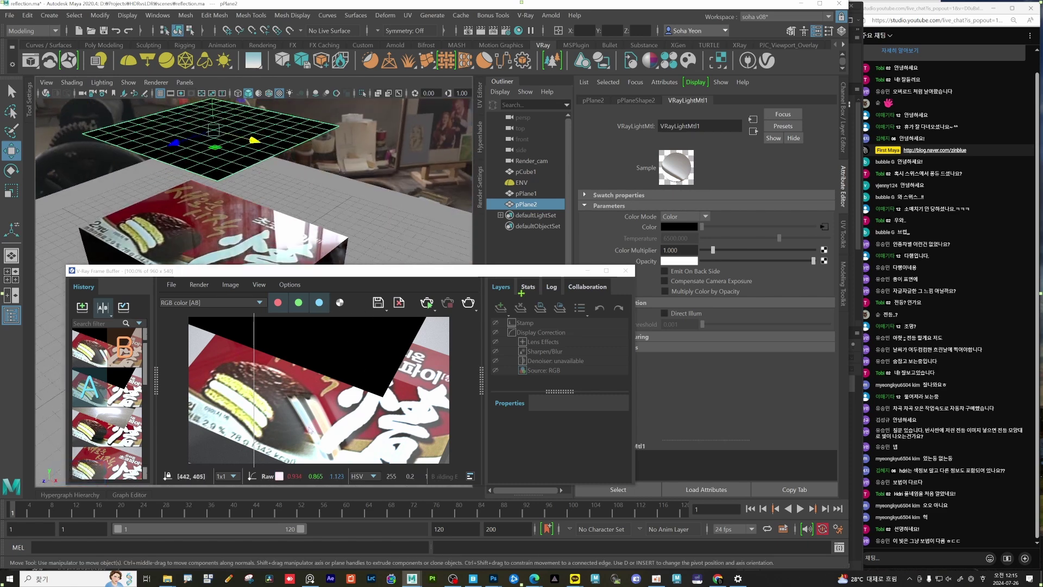
pyautogui.scroll(1, 277, 425)
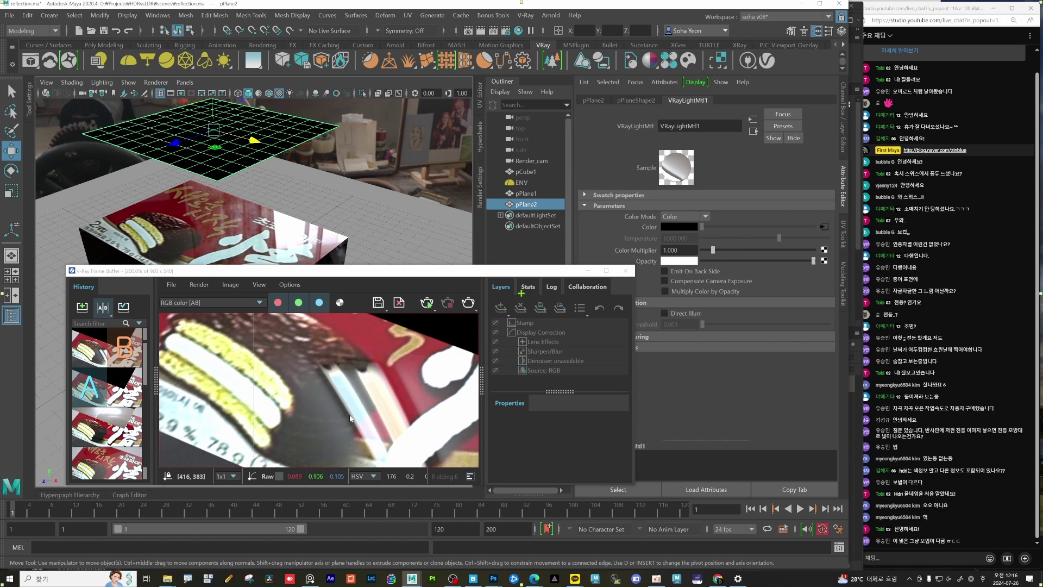
# Step: Bring up the reference photo of the snack box and examine the lamp reflection on its top face up close
pyautogui.click(310, 578)
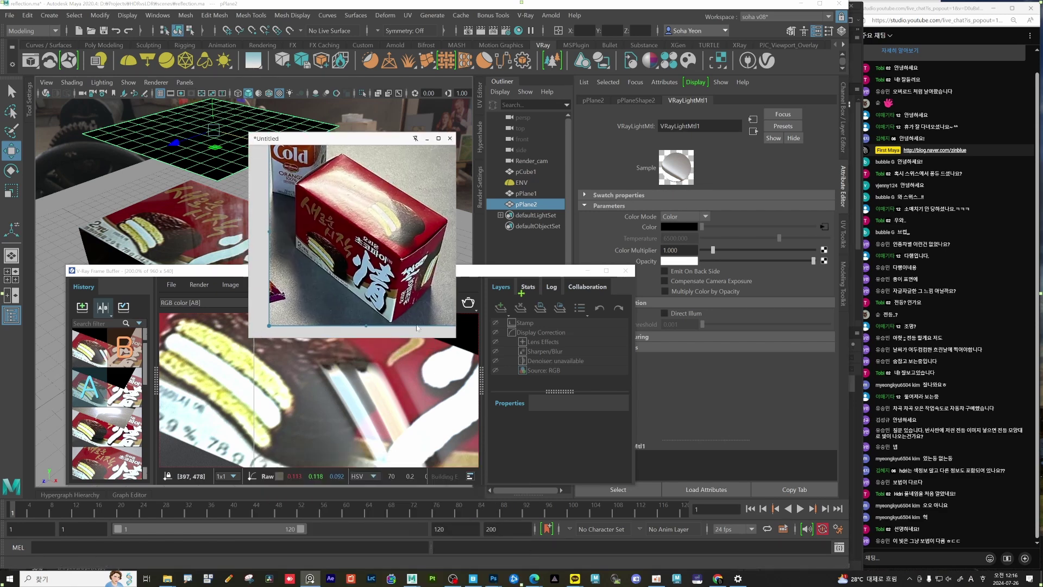
pyautogui.moveTo(417, 328); pyautogui.dragTo(443, 306)
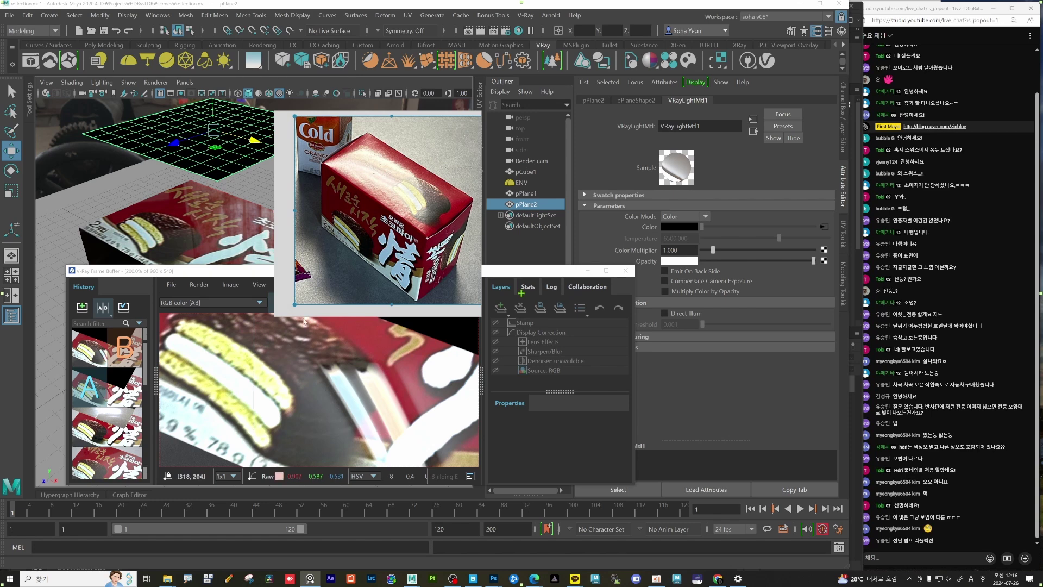
pyautogui.scroll(5, 415, 216)
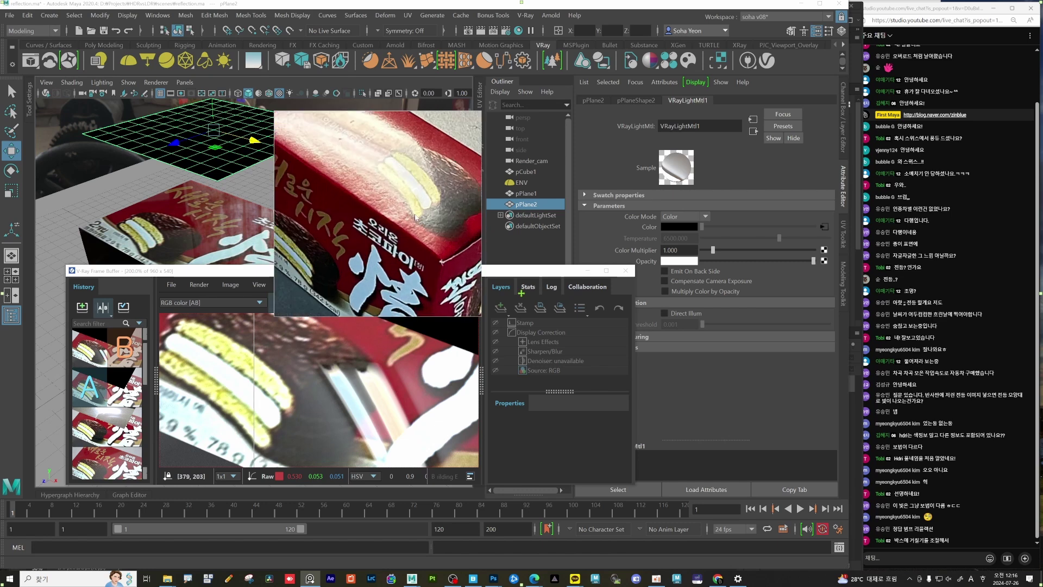
pyautogui.scroll(2, 415, 216)
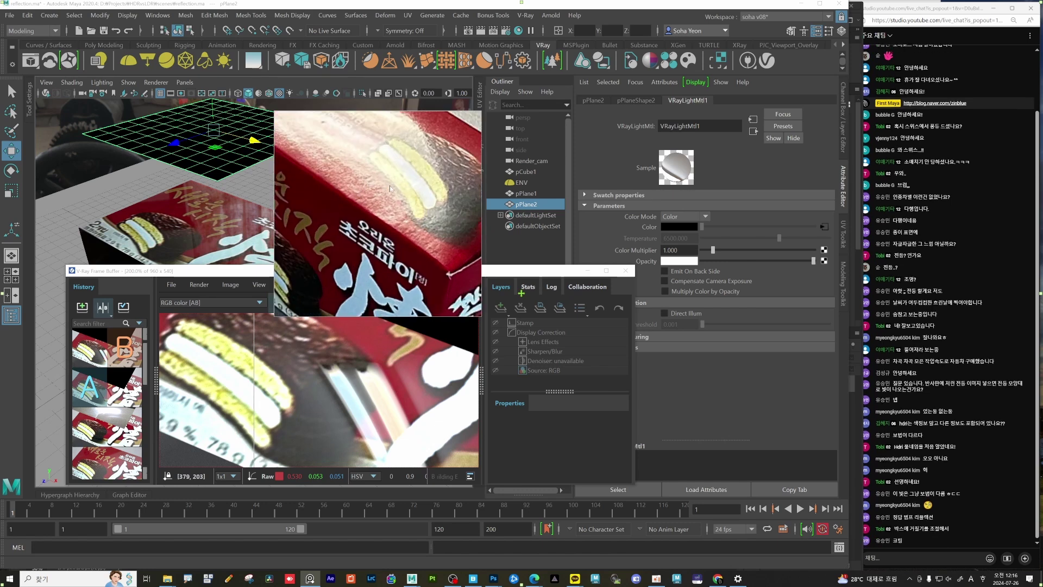
pyautogui.scroll(5, 390, 189)
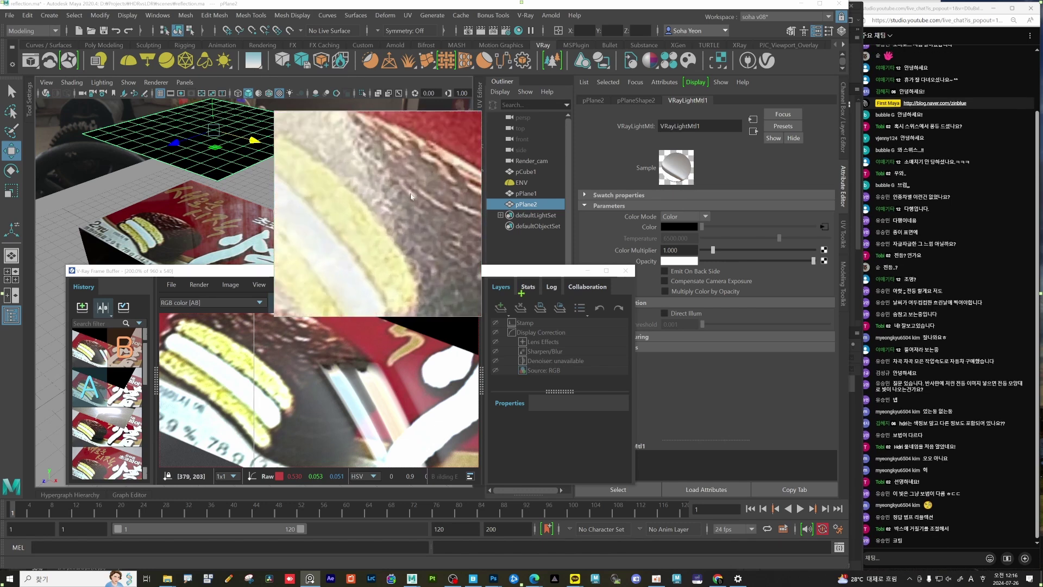
pyautogui.scroll(-4, 411, 197)
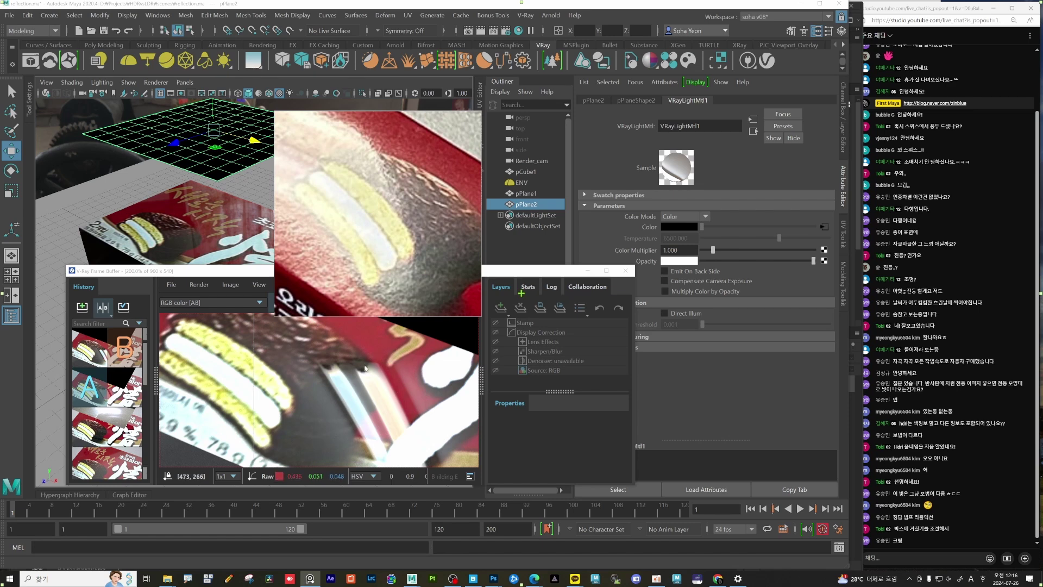
pyautogui.scroll(1, 398, 218)
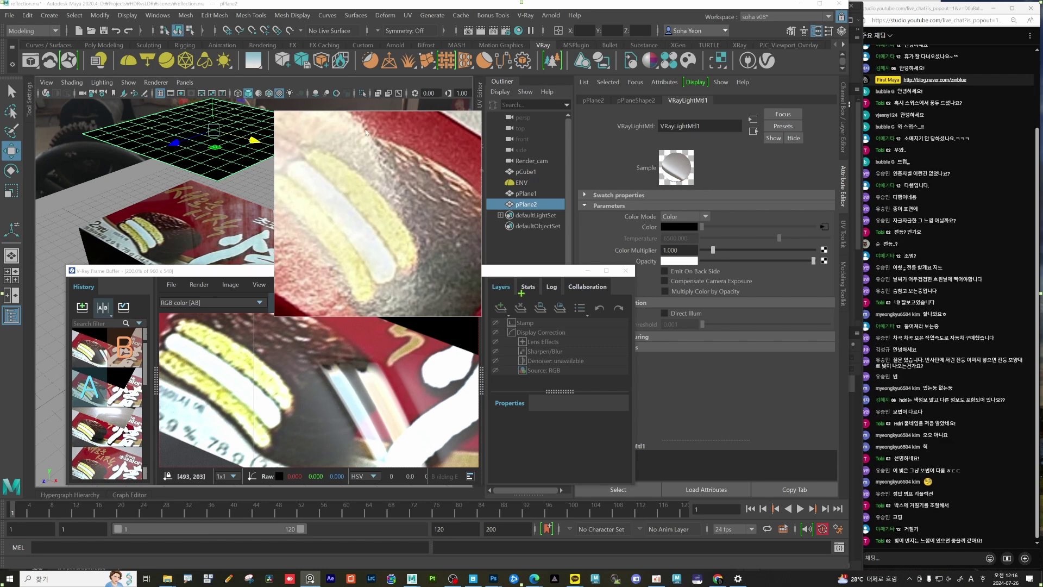
pyautogui.click(365, 182)
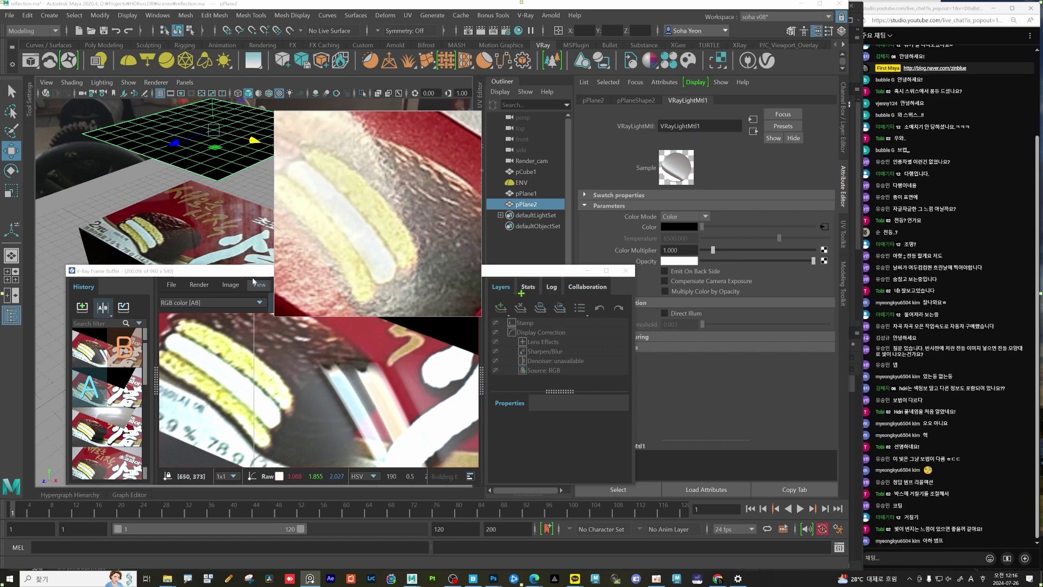
# Step: Connect a new File texture to the bump map of the box's Mtl_01 material
pyautogui.click(211, 231)
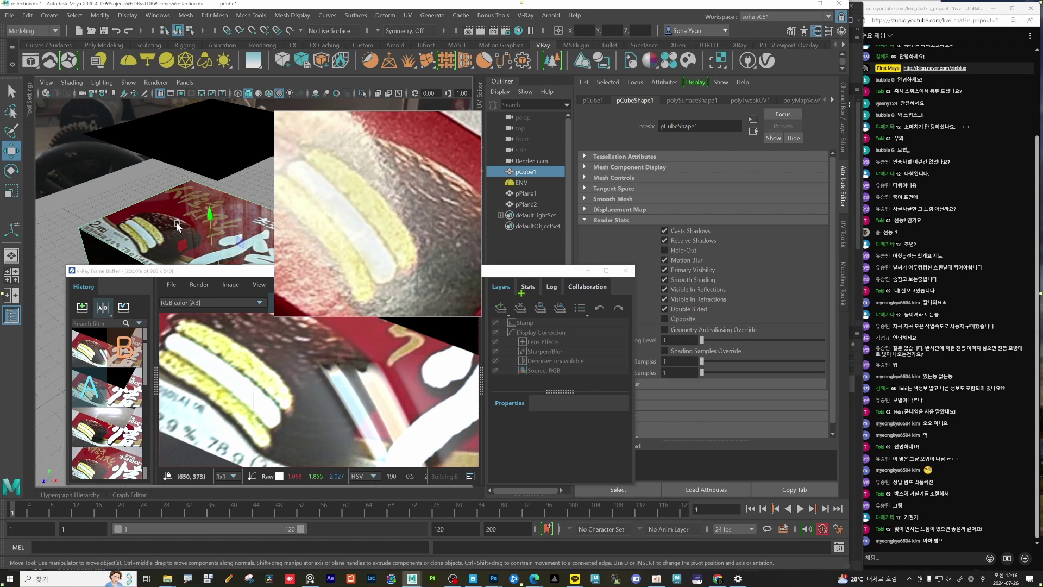
pyautogui.hotkey('alt', 'd')
pyautogui.click(677, 99)
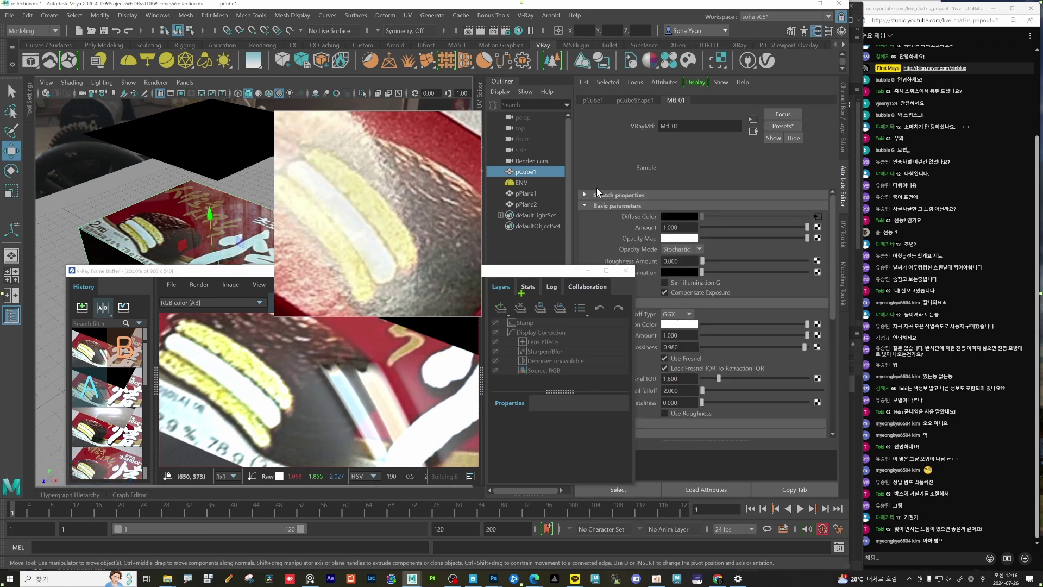
pyautogui.moveTo(420, 251); pyautogui.dragTo(289, 178)
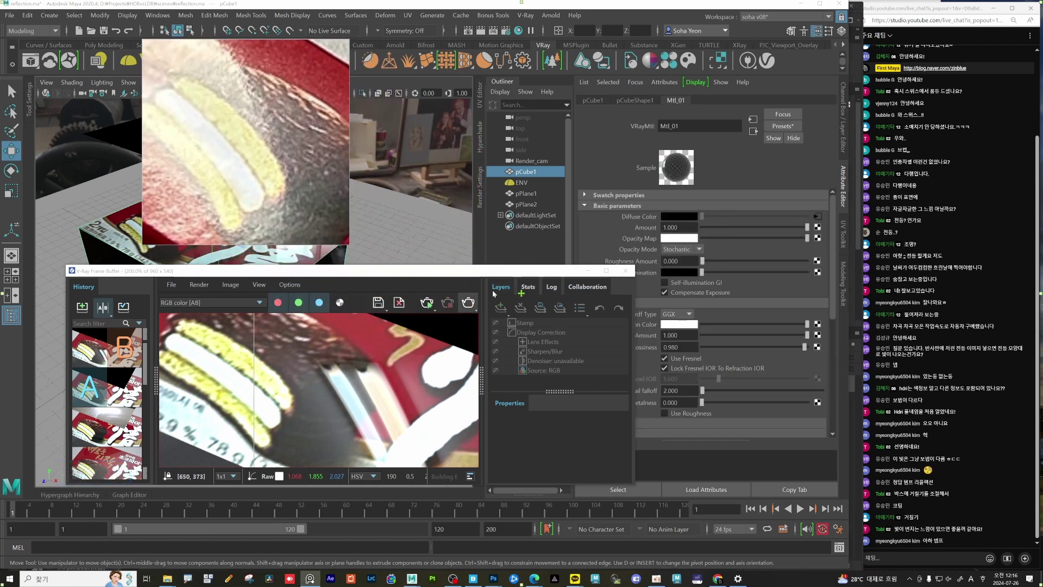
pyautogui.scroll(-3, 753, 309)
pyautogui.scroll(-2, 754, 347)
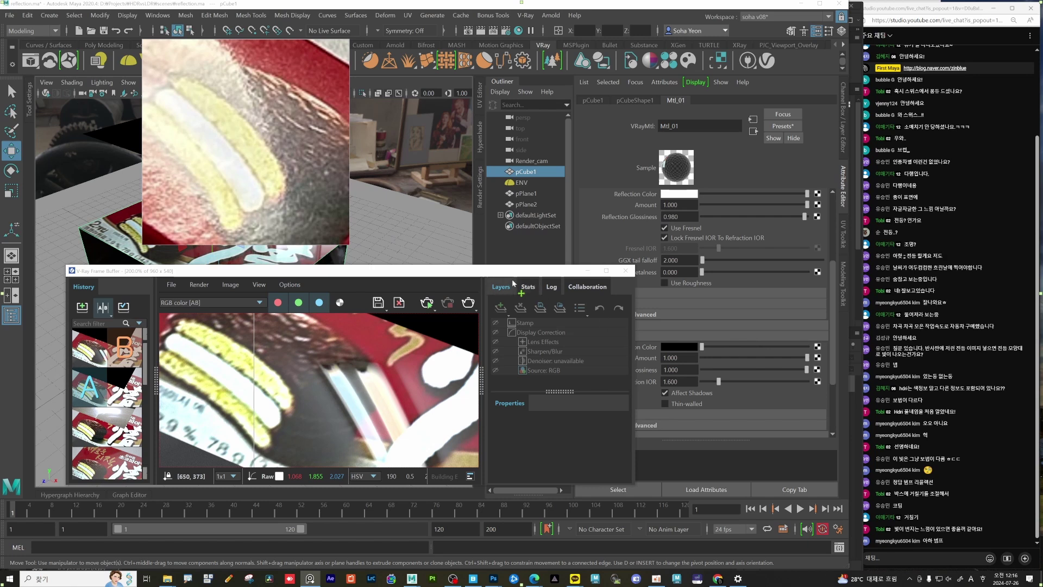
pyautogui.moveTo(511, 279); pyautogui.dragTo(471, 273)
pyautogui.scroll(-2, 772, 356)
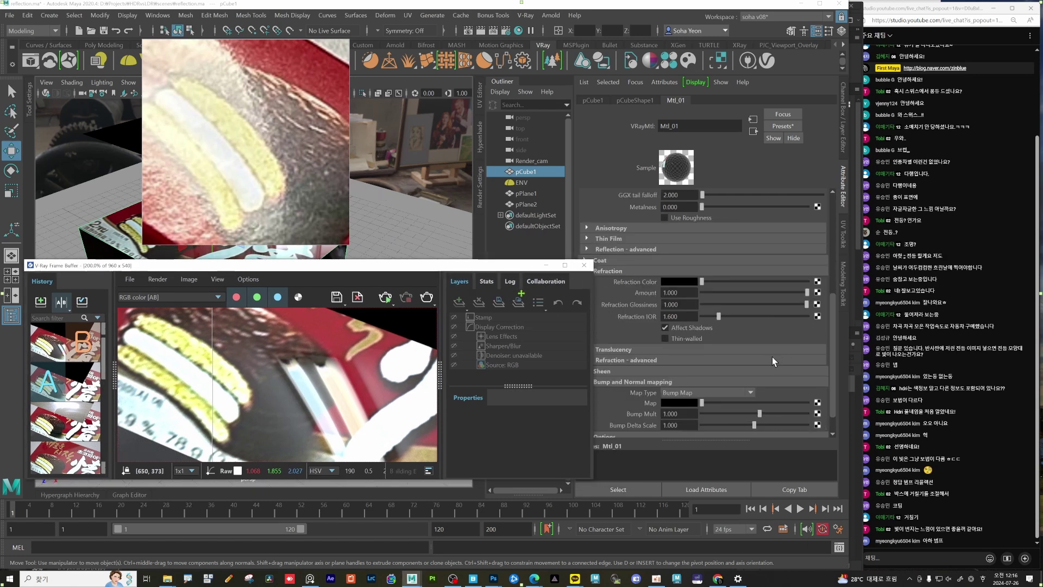
pyautogui.scroll(-1, 773, 360)
pyautogui.click(818, 376)
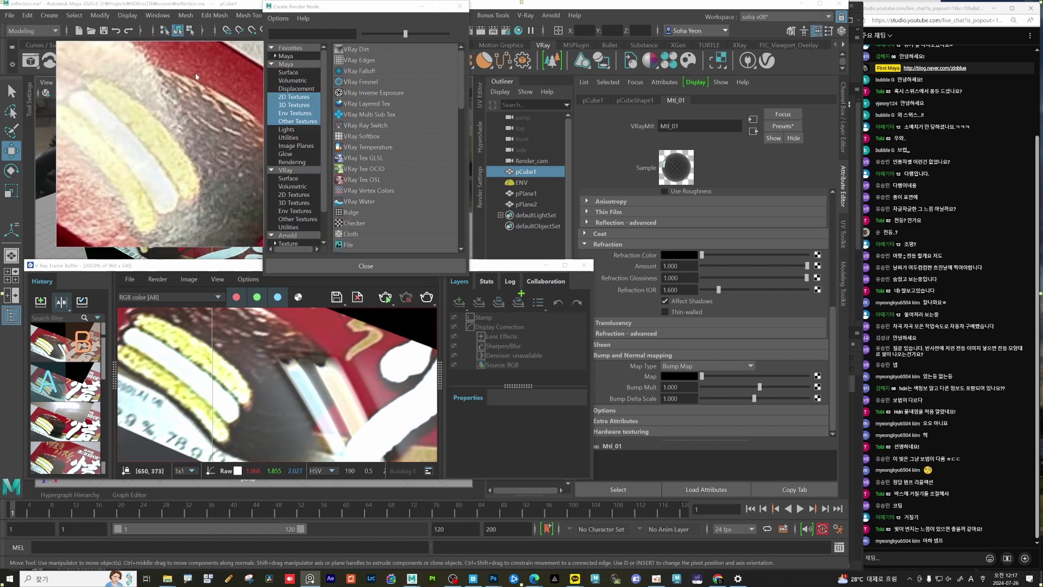
pyautogui.click(351, 242)
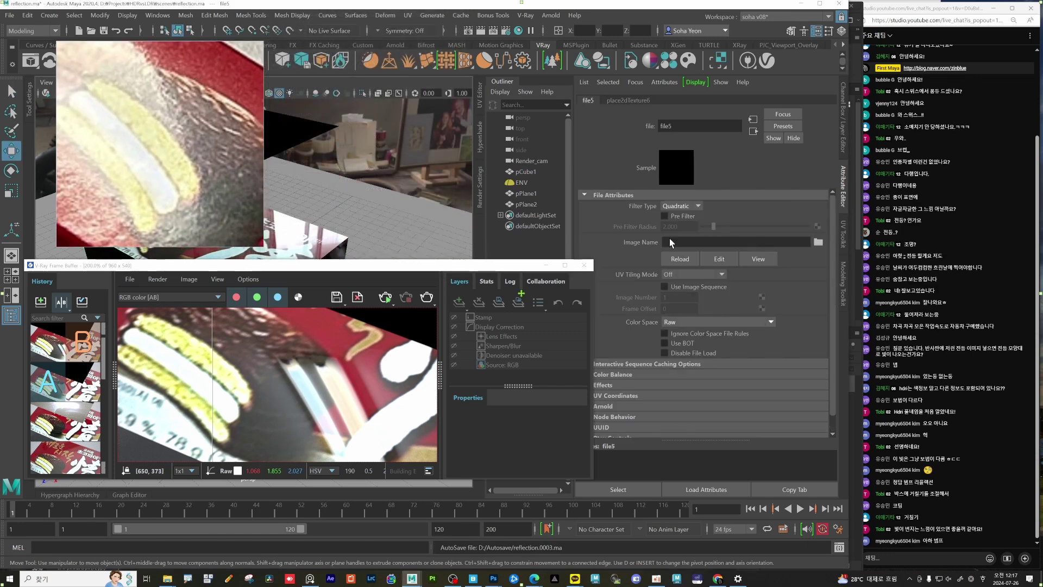
# Step: Load sdiufjmc_4K_Gloss.jpg from sourceimages as the bump texture's image
pyautogui.click(818, 242)
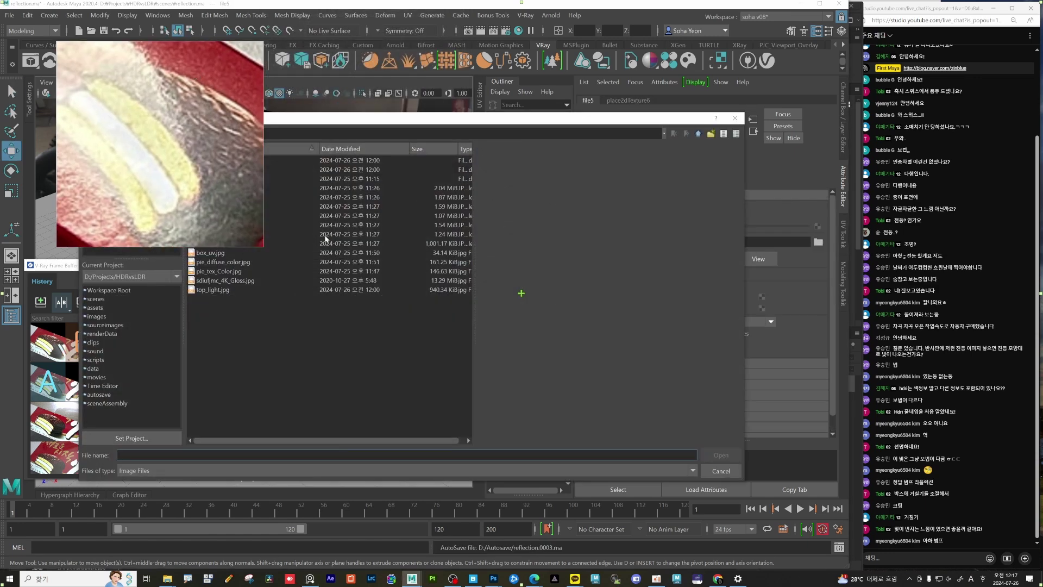
pyautogui.click(242, 279)
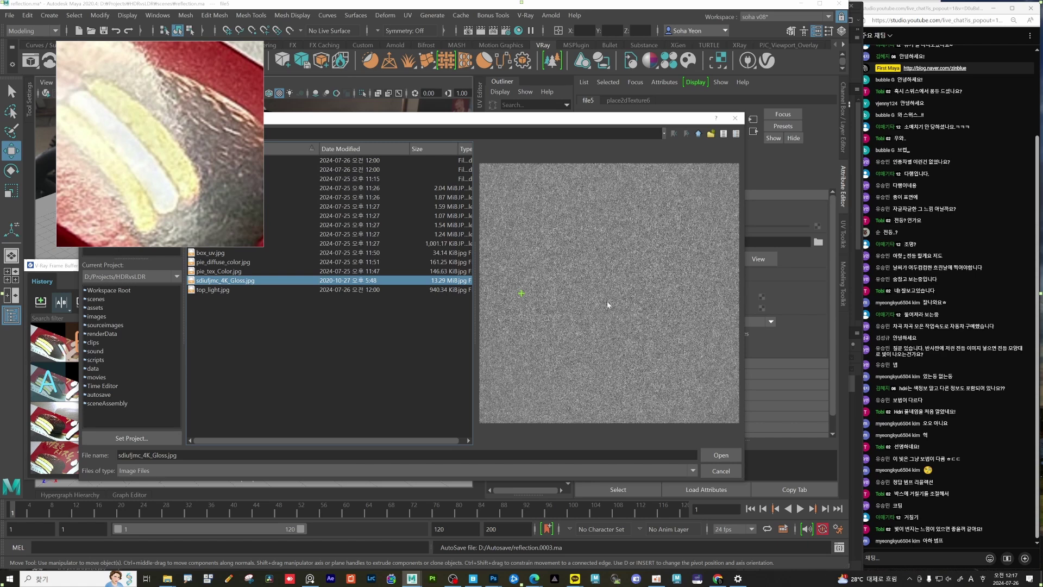
pyautogui.click(720, 457)
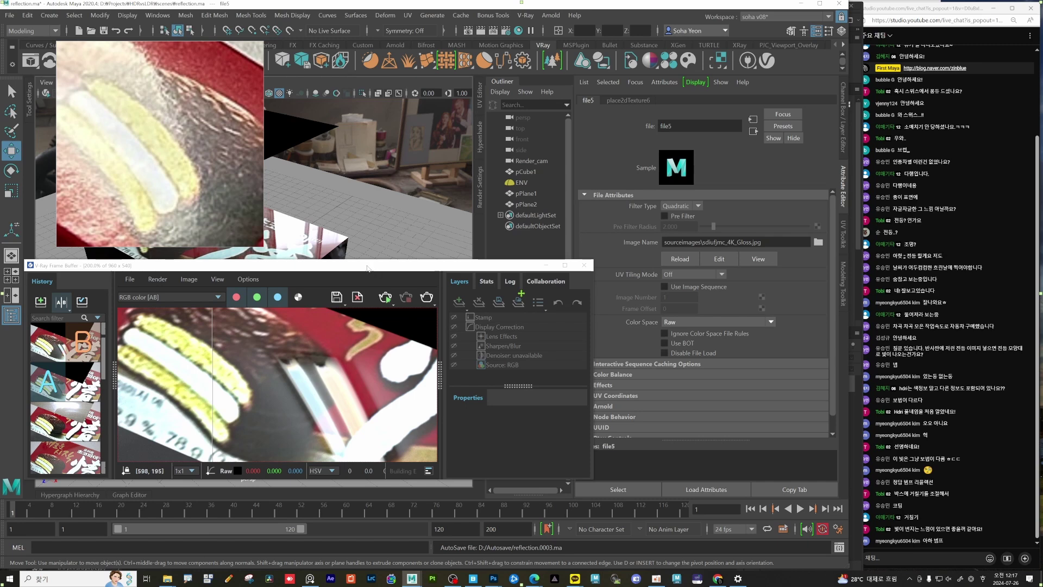
# Step: Enlarge the V-Ray Frame Buffer, start interactive rendering, and inspect the bump on the box against the reference photo
pyautogui.moveTo(369, 266); pyautogui.dragTo(411, 172)
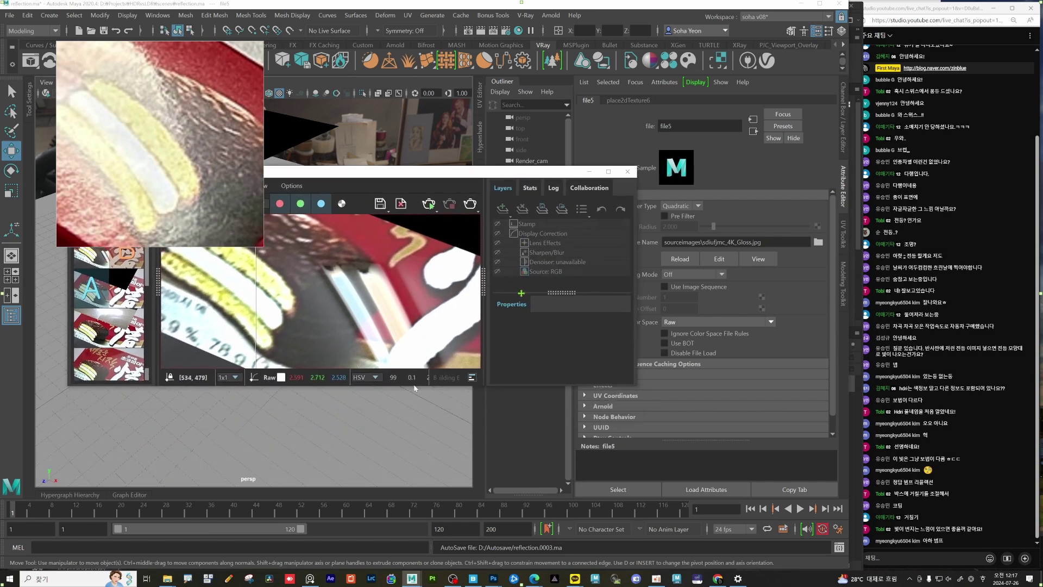
pyautogui.moveTo(415, 387); pyautogui.dragTo(415, 486)
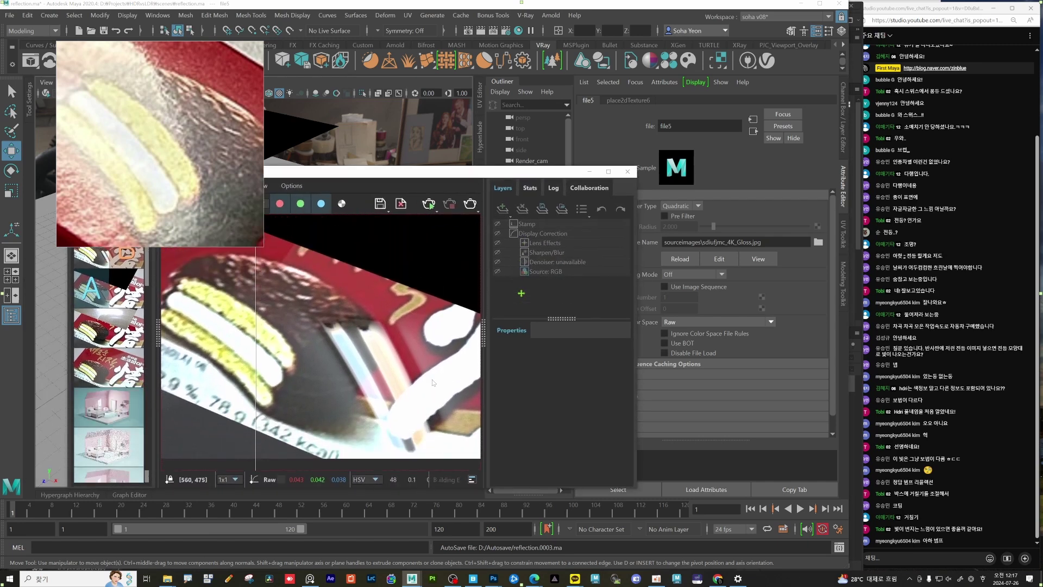
pyautogui.click(433, 209)
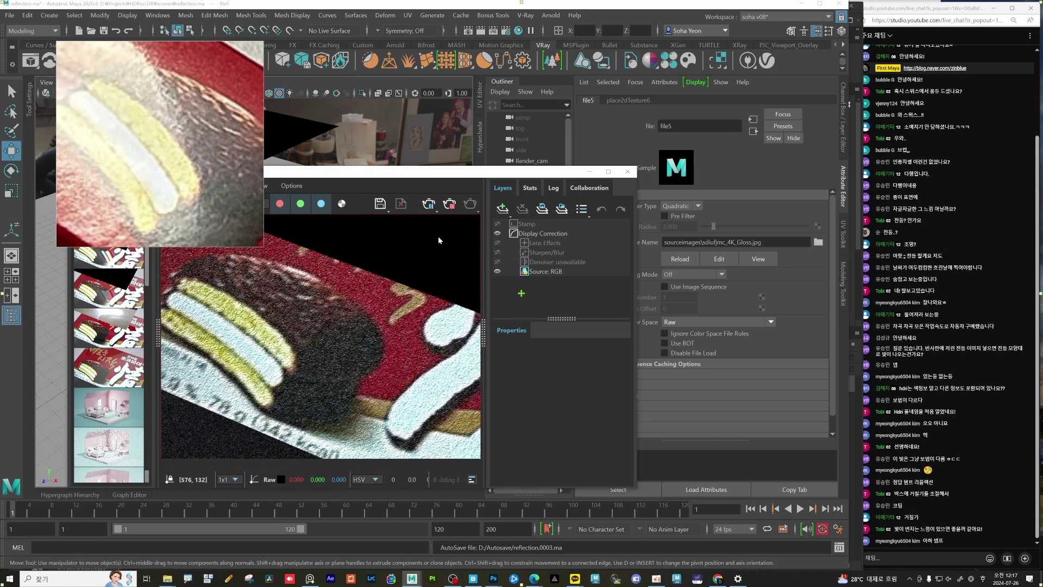
pyautogui.scroll(2, 351, 293)
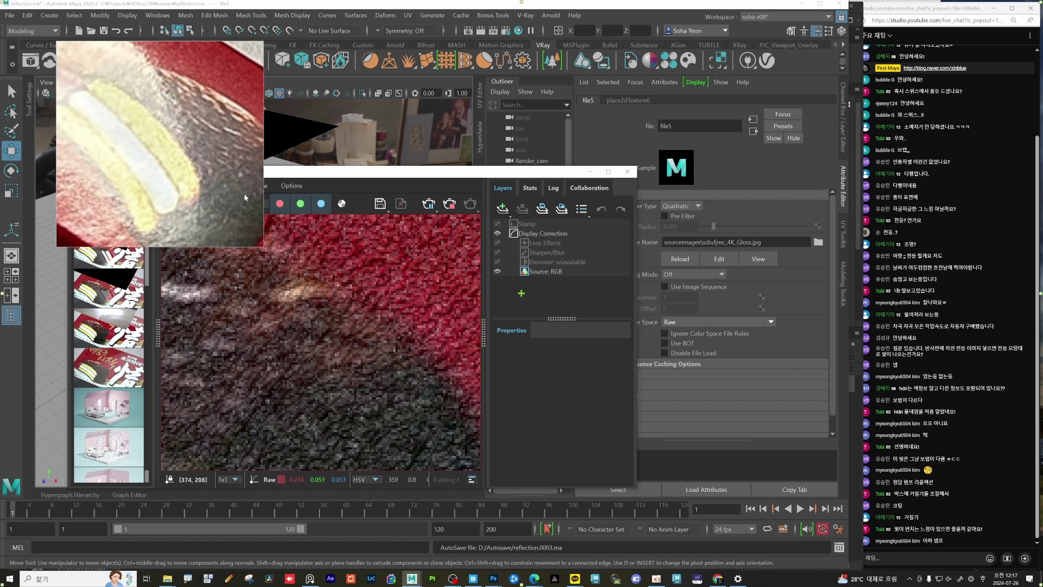
pyautogui.scroll(-3, 345, 296)
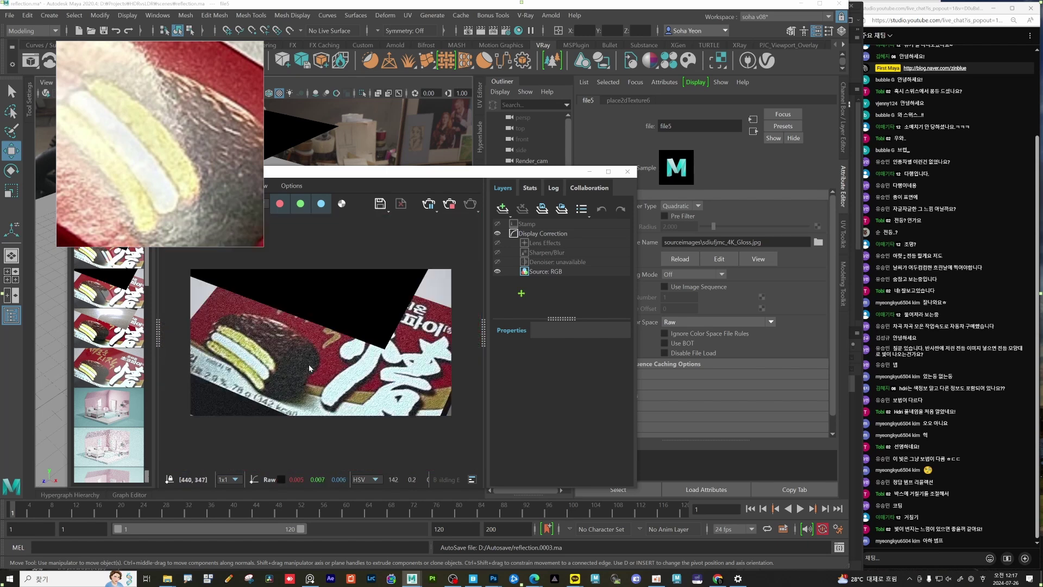
pyautogui.scroll(3, 309, 364)
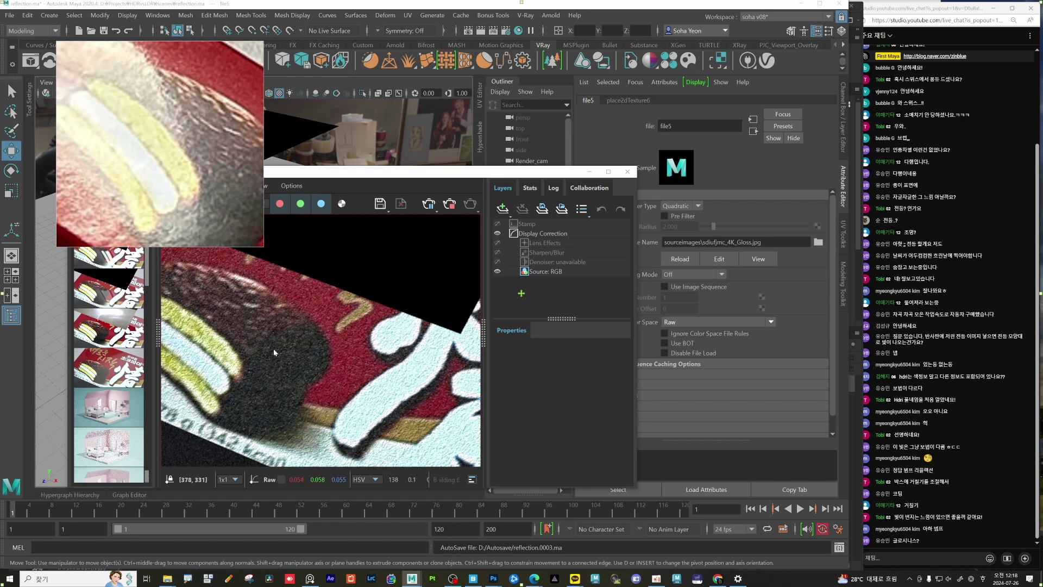
pyautogui.press('F7')
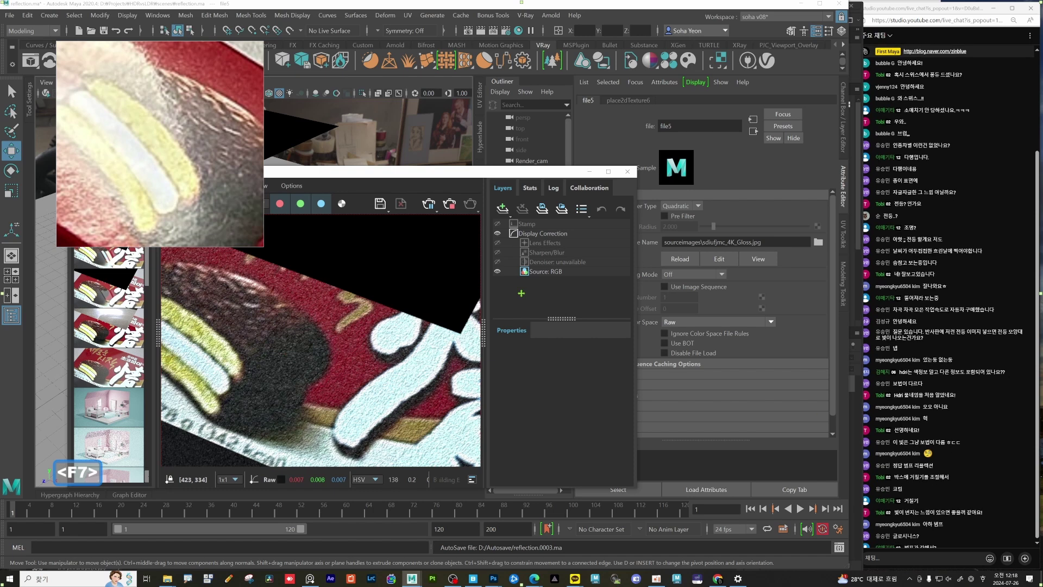
pyautogui.press('Escape')
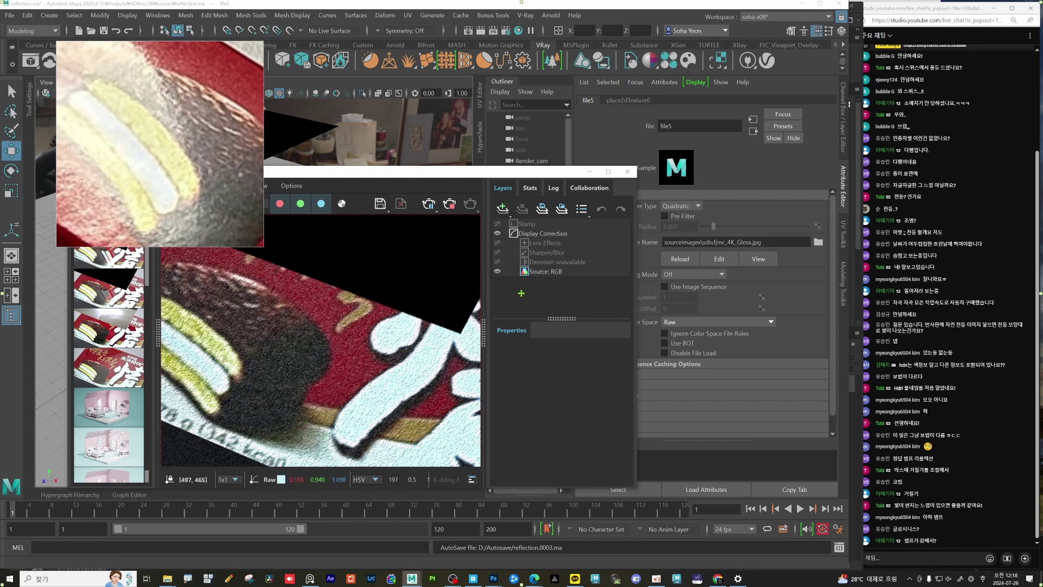
pyautogui.press('F7')
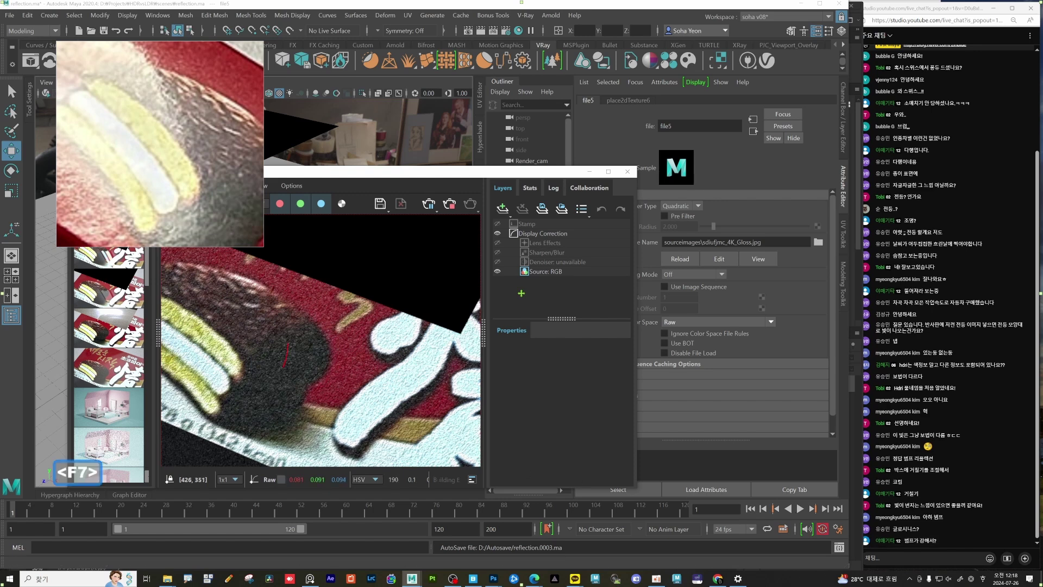
pyautogui.moveTo(329, 324); pyautogui.dragTo(449, 340)
pyautogui.moveTo(363, 310); pyautogui.dragTo(370, 293)
pyautogui.press('Escape')
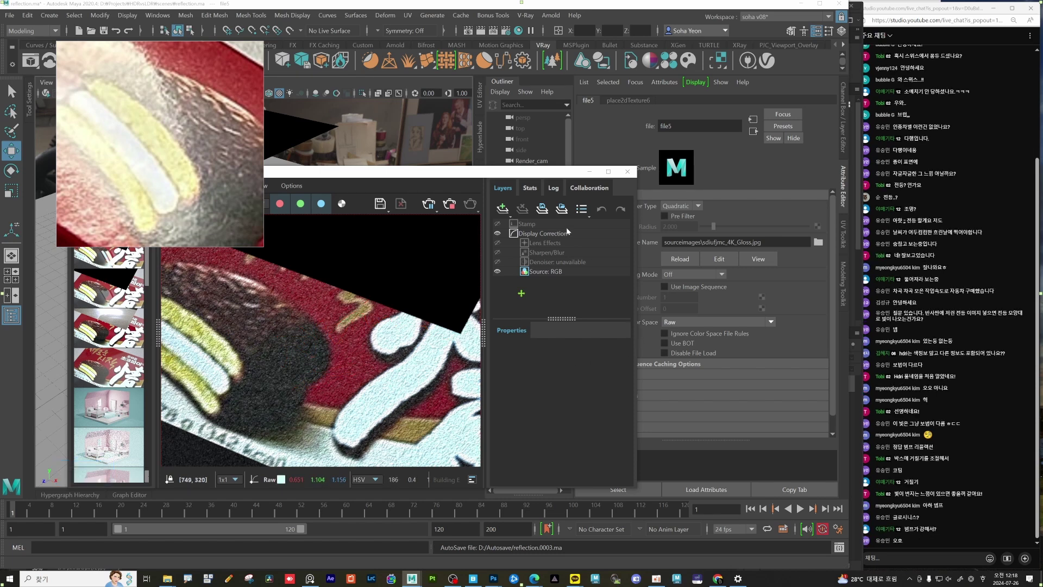
# Step: Reselect the box and set the Bump Mult of its Mtl_01 material to 0.01
pyautogui.moveTo(465, 170); pyautogui.dragTo(389, 158)
pyautogui.click(306, 237)
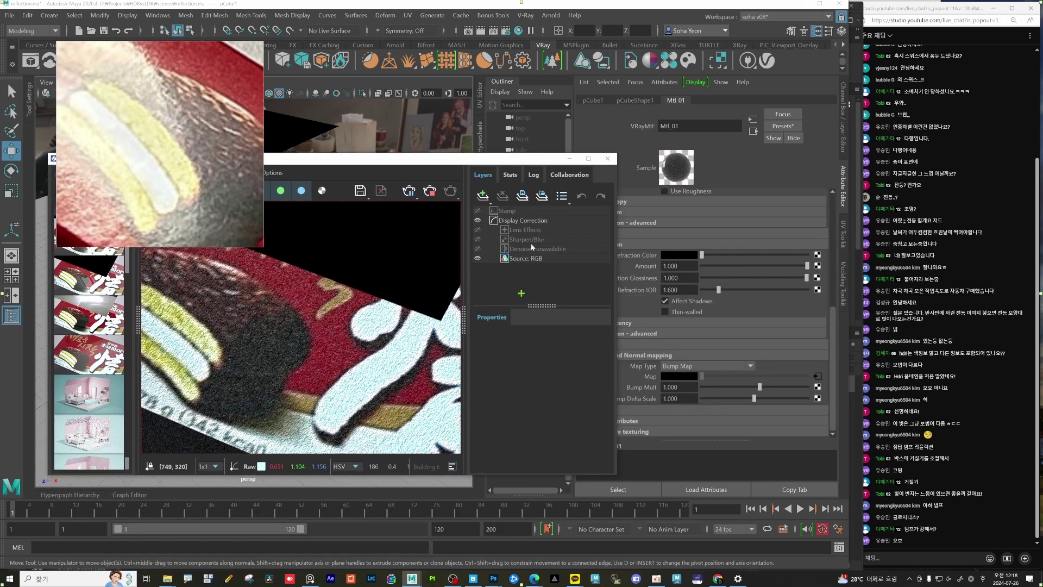
pyautogui.click(676, 387)
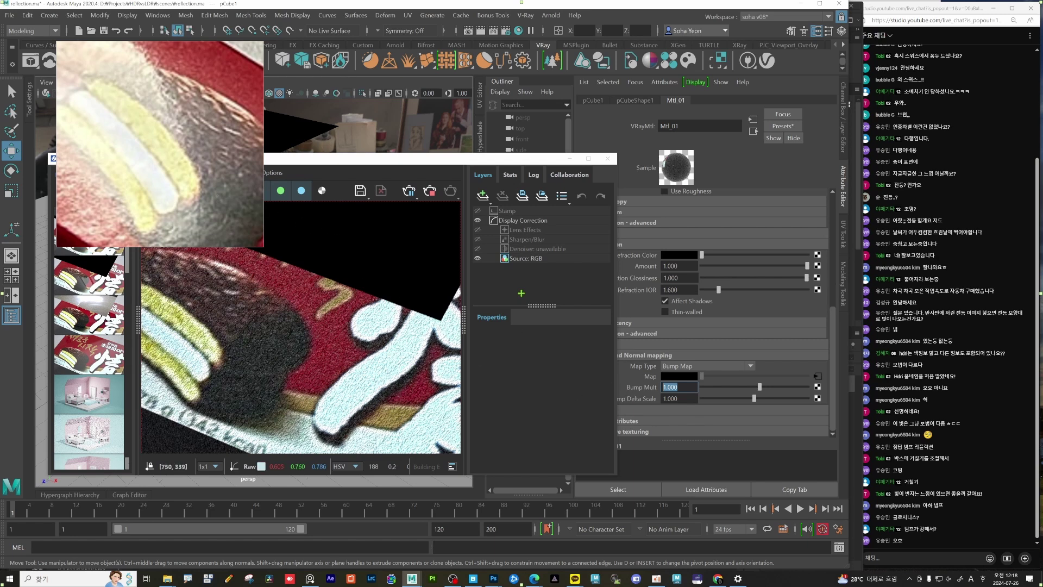
pyautogui.write('0.0')
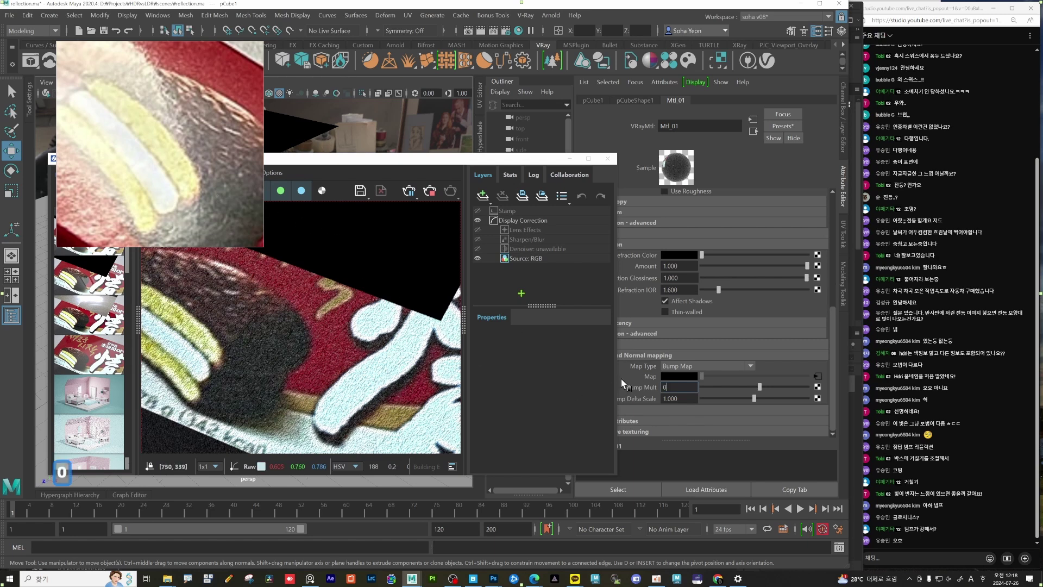
pyautogui.write('1')
pyautogui.press('Return')
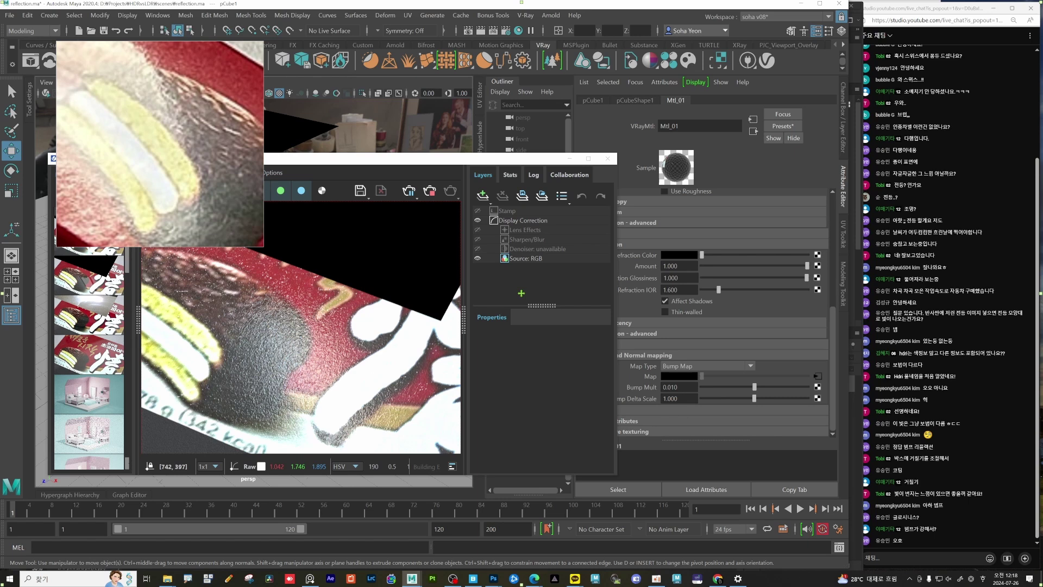
# Step: Reduce the Bump Mult of Mtl_01 to 0.005 and check the lamp reflection in the interactive render
pyautogui.click(676, 387)
pyautogui.moveTo(675, 387); pyautogui.dragTo(670, 386)
pyautogui.write('05')
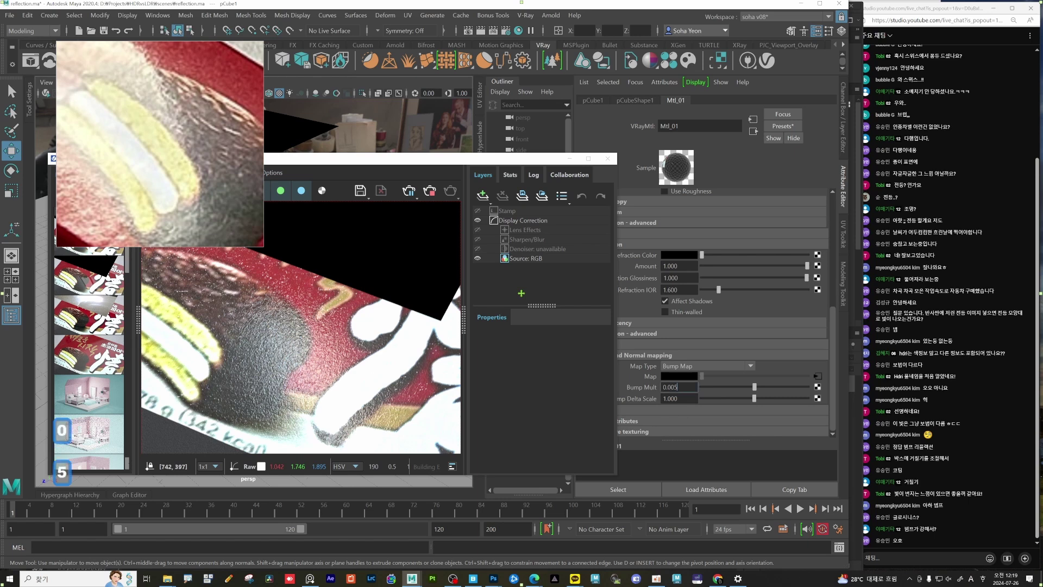
pyautogui.press('Return')
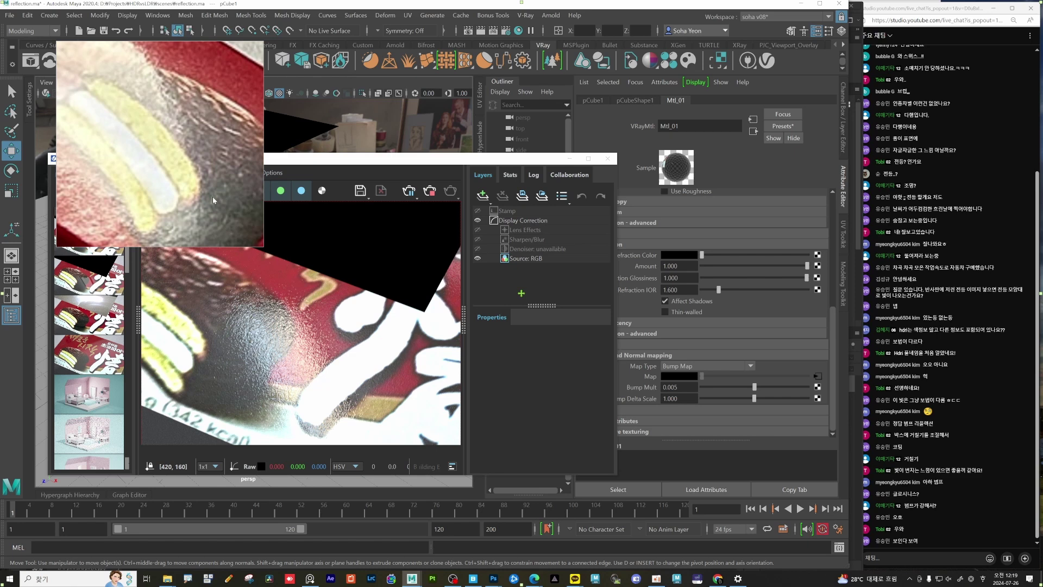
# Step: Turn off Primary Visibility for the lamp plane and examine the bumped lamp reflection in the interactive render
pyautogui.click(304, 133)
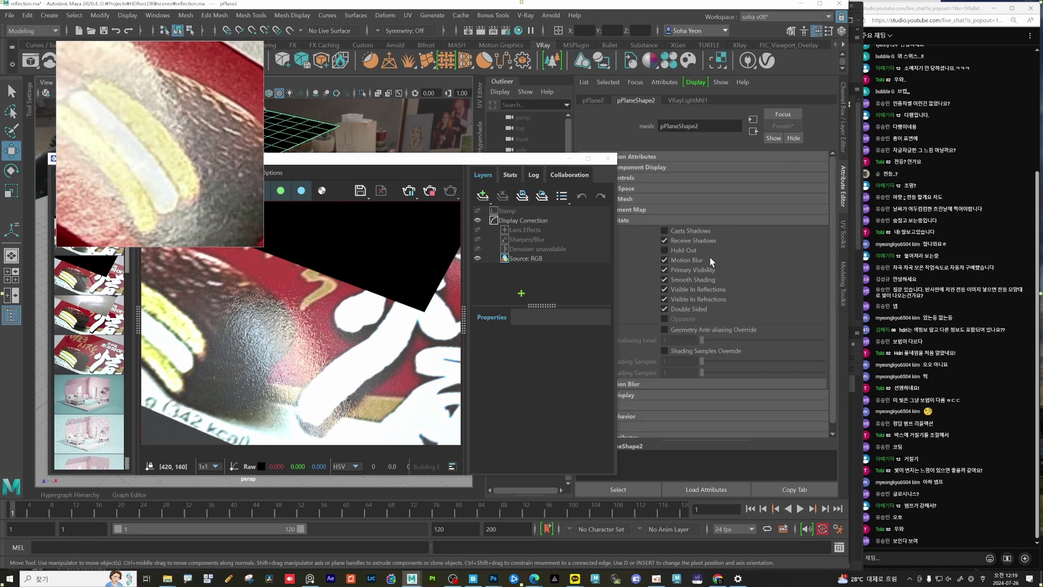
pyautogui.click(690, 268)
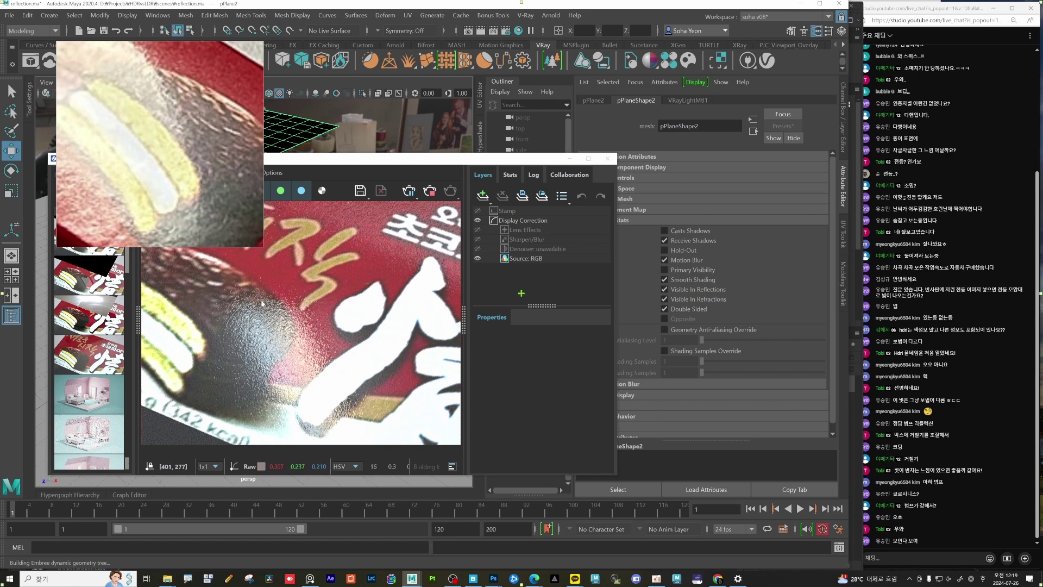
pyautogui.scroll(2, 255, 375)
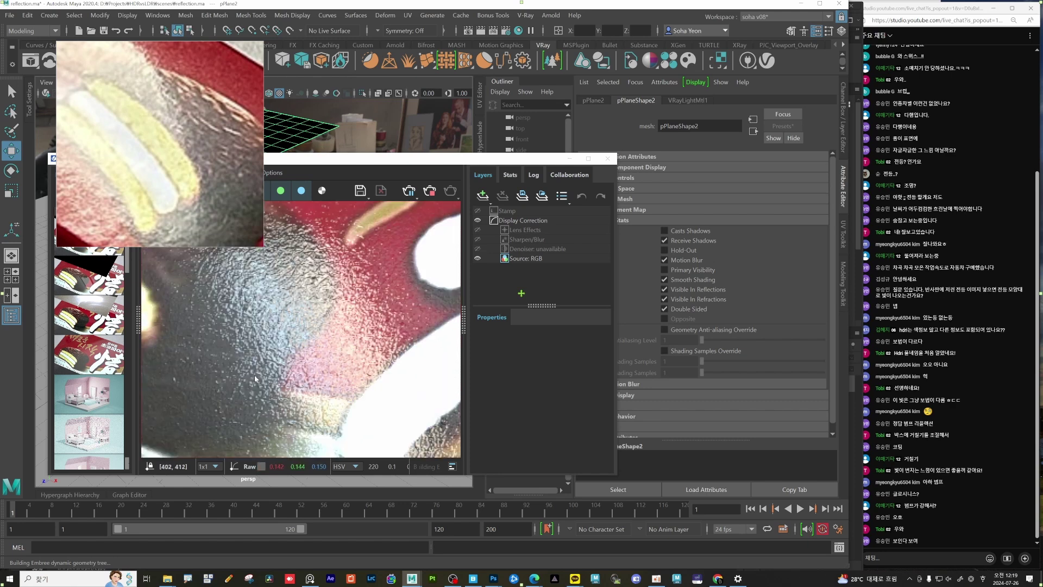
pyautogui.scroll(1, 209, 182)
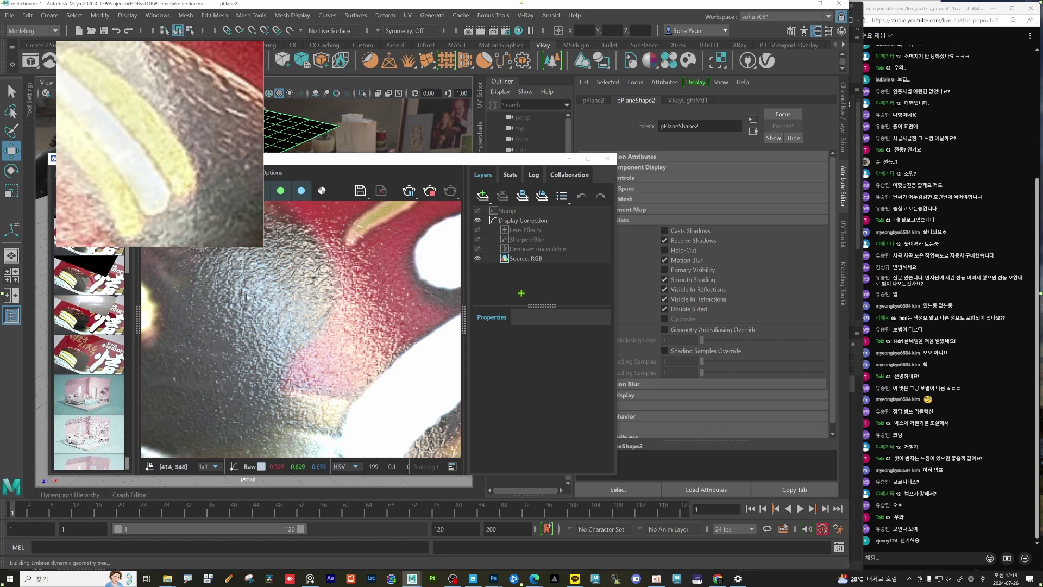
pyautogui.scroll(-4, 326, 352)
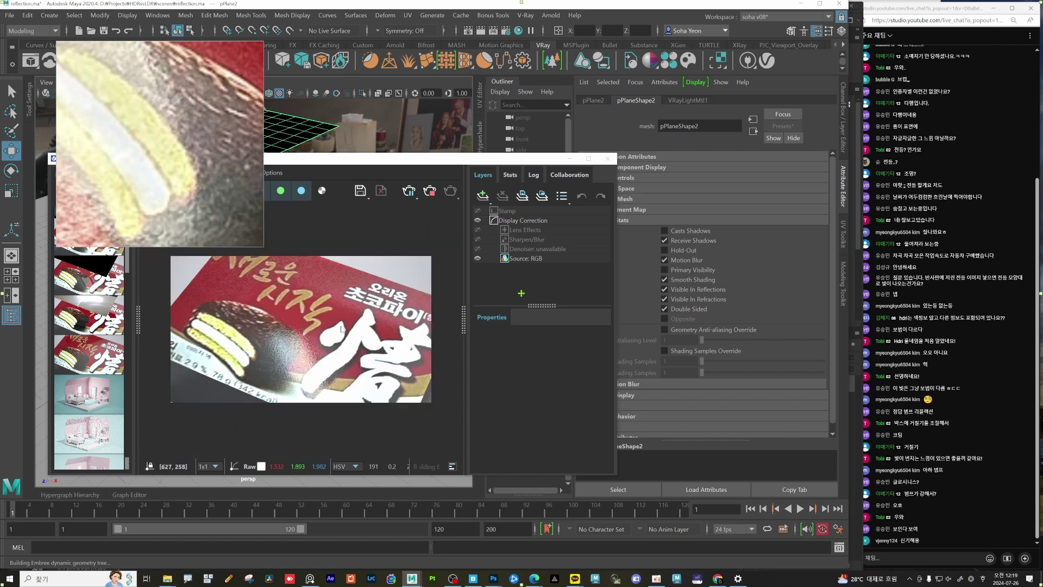
pyautogui.scroll(2, 328, 353)
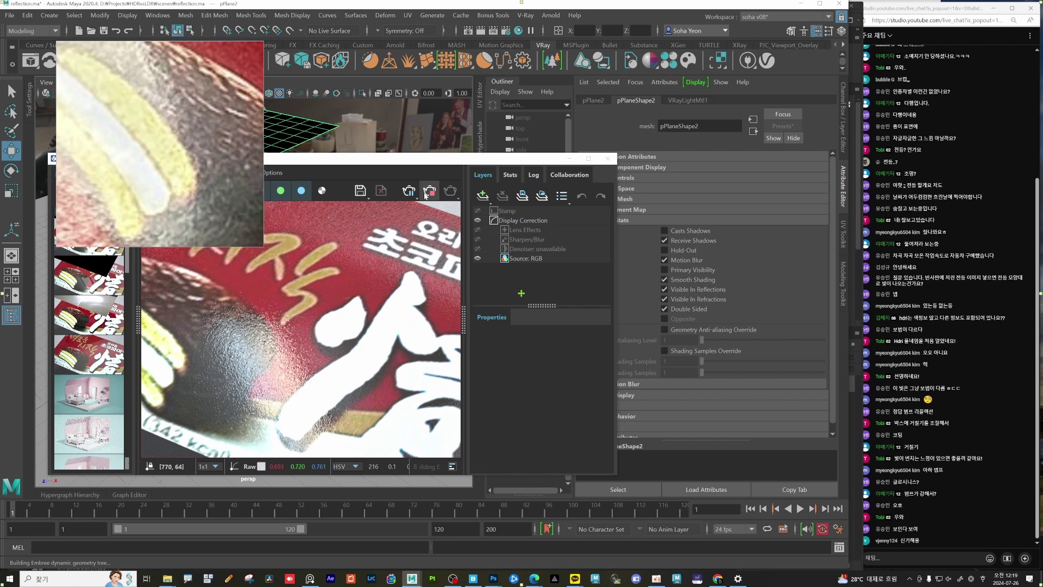
# Step: Set the previous history render as A and the latest bump render as B, and sweep the divider to compare their lamp reflections
pyautogui.moveTo(205, 153); pyautogui.dragTo(443, 155)
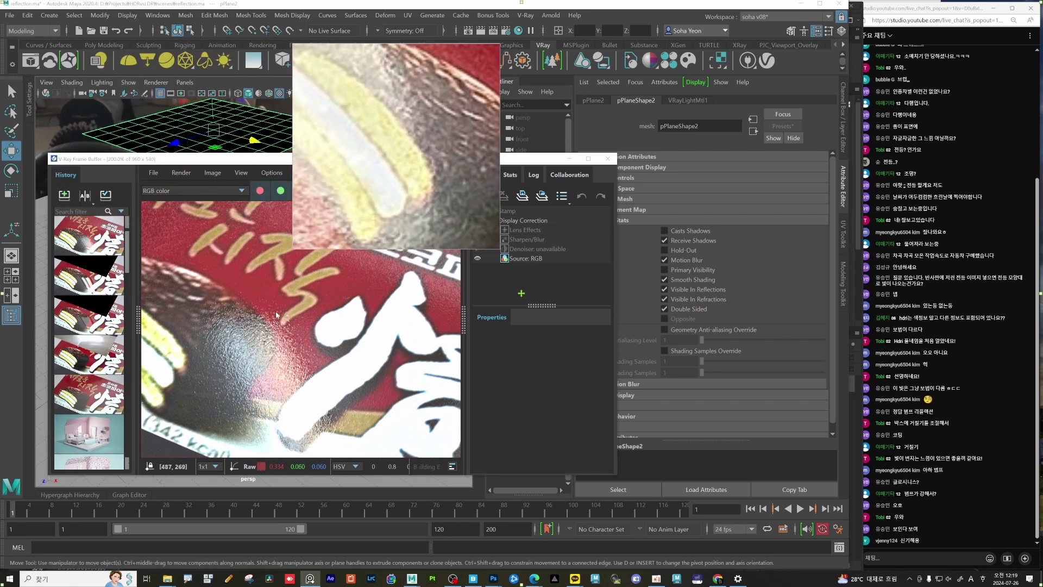
pyautogui.rightClick(79, 278)
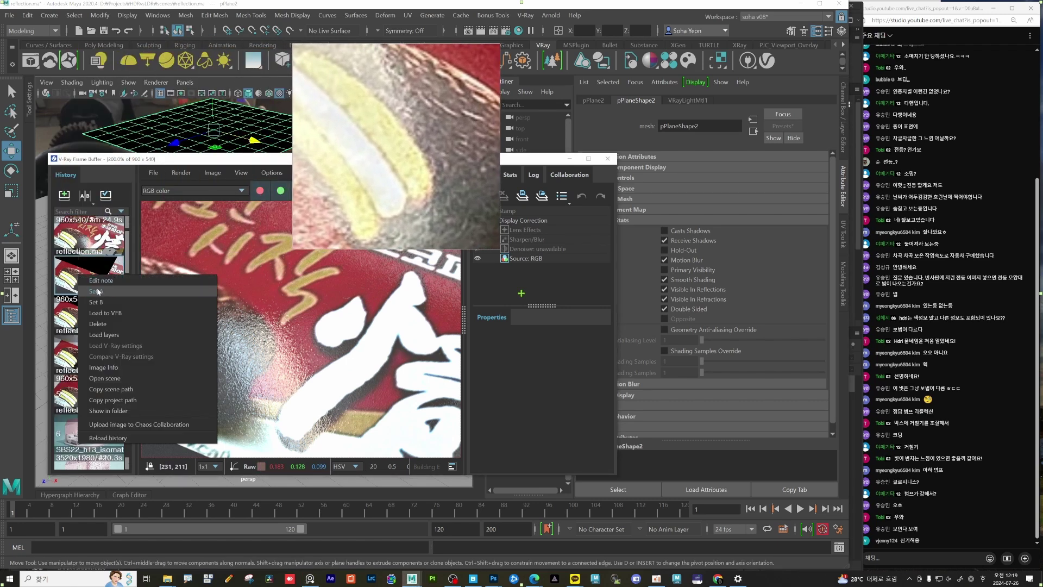
pyautogui.click(99, 292)
pyautogui.click(107, 244)
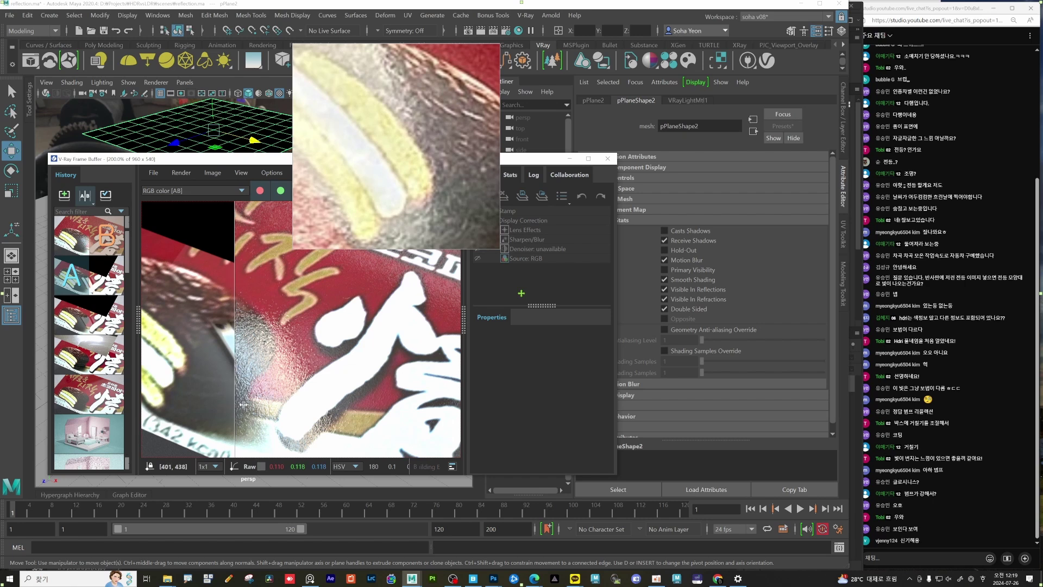
pyautogui.moveTo(236, 381); pyautogui.dragTo(172, 383)
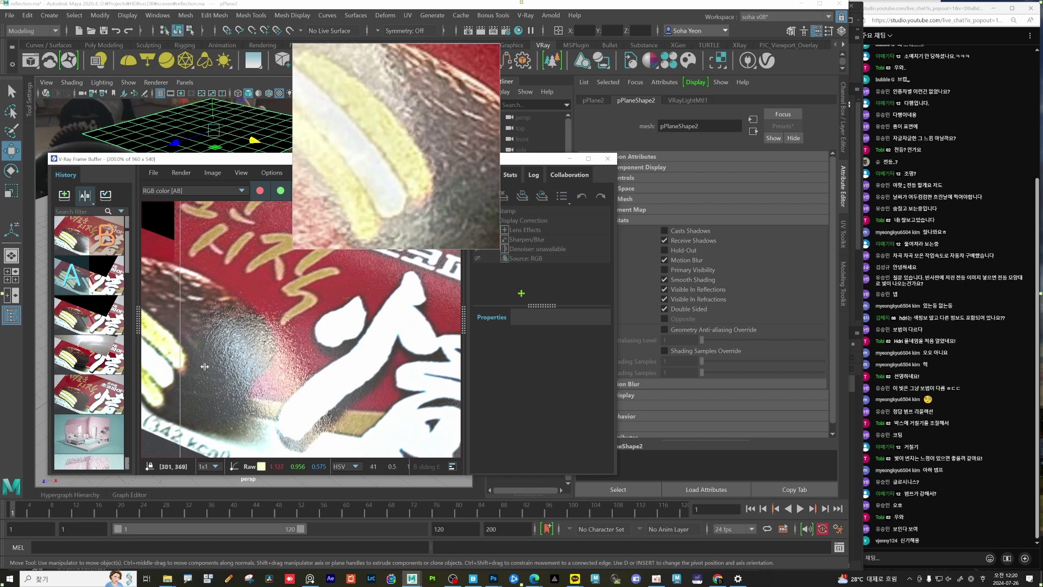
pyautogui.moveTo(204, 366); pyautogui.dragTo(369, 326)
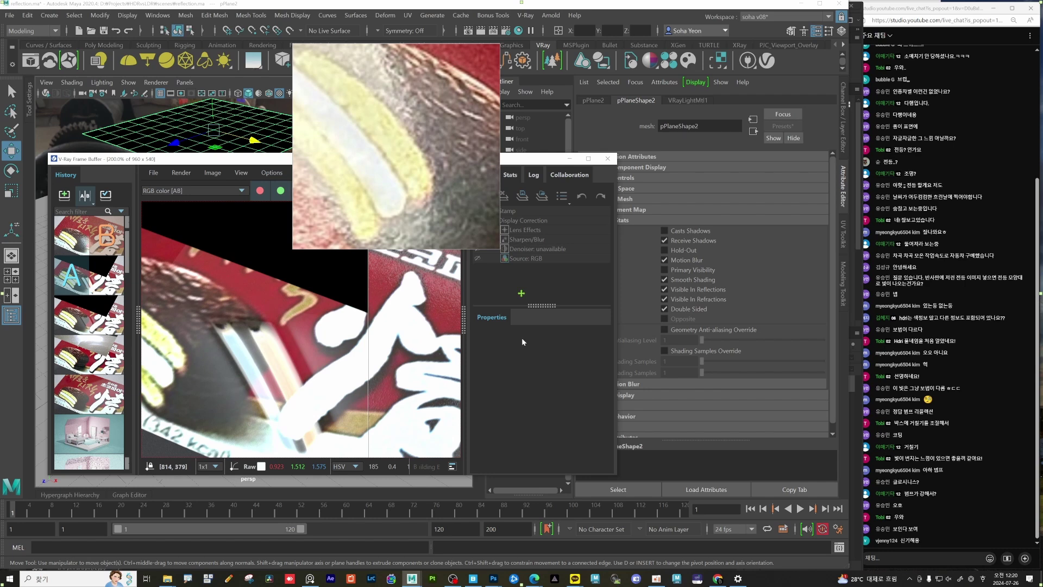
pyautogui.press('space')
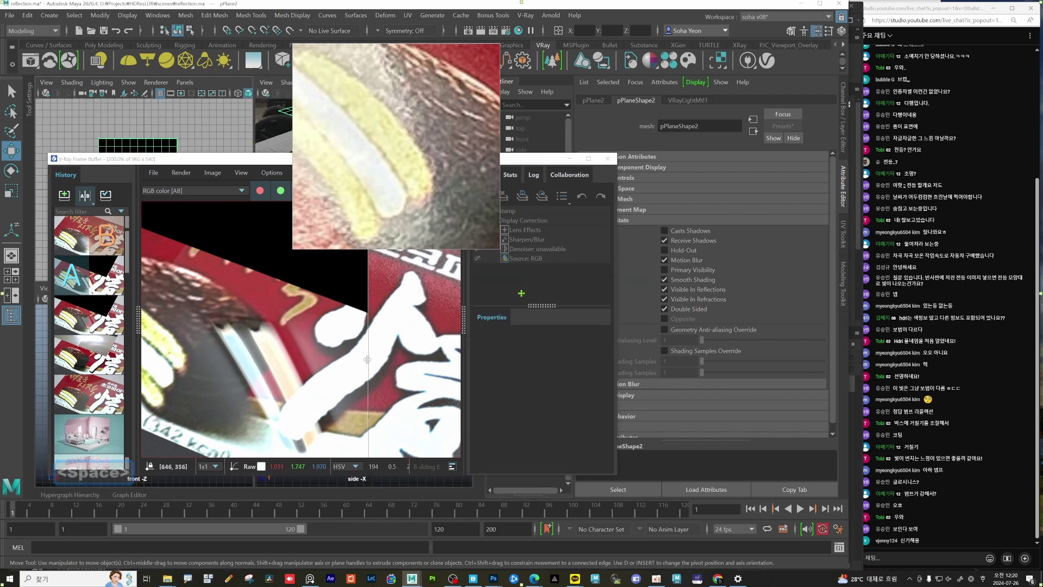
pyautogui.moveTo(368, 361); pyautogui.dragTo(149, 359)
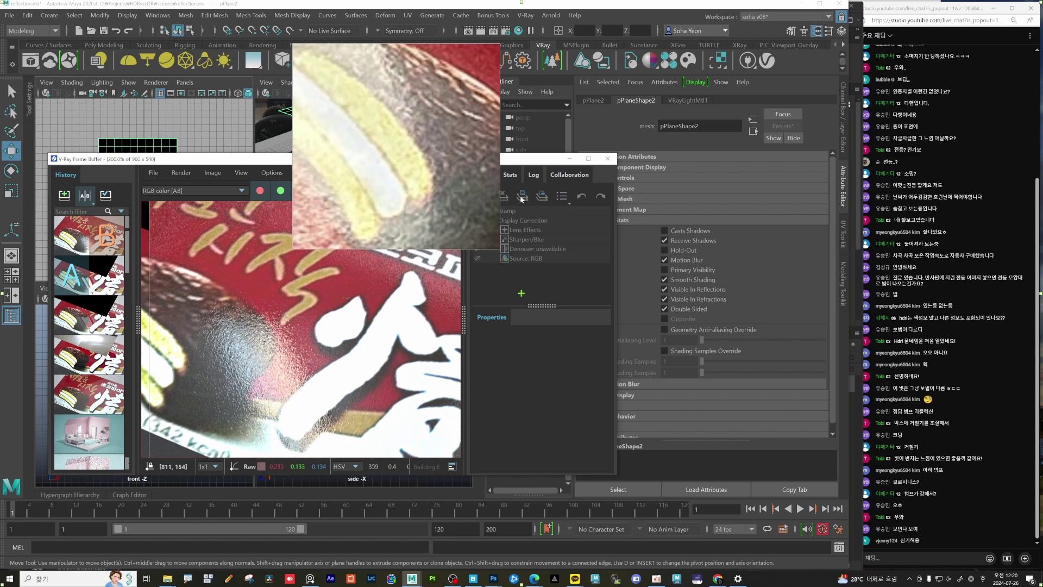
# Step: Replace the image in the lamp plane's VRayLightMtl1 color texture with top_light_8bit.jpg from the light folder
pyautogui.moveTo(404, 154); pyautogui.dragTo(177, 153)
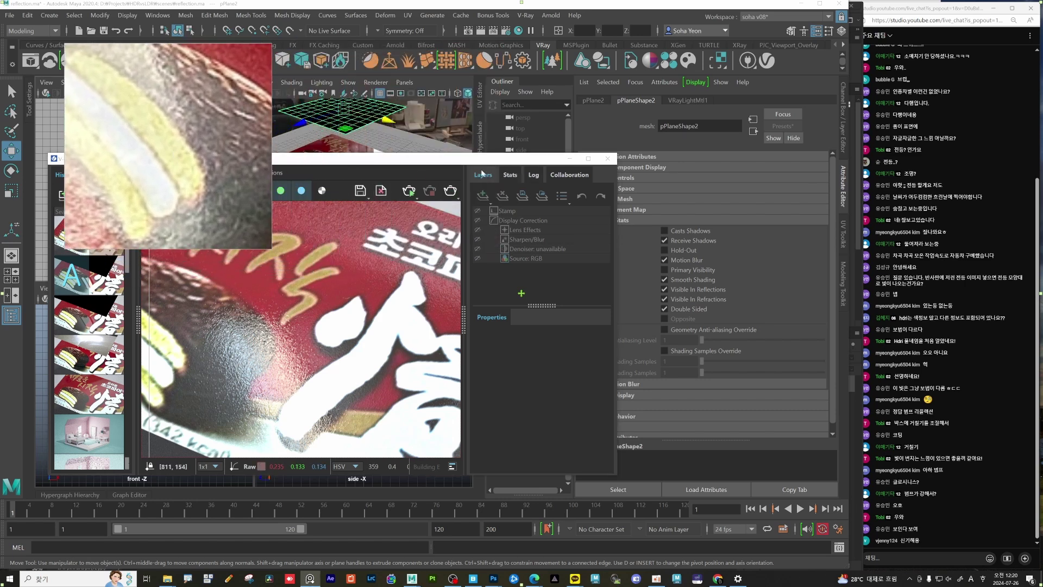
pyautogui.moveTo(489, 162); pyautogui.dragTo(488, 161)
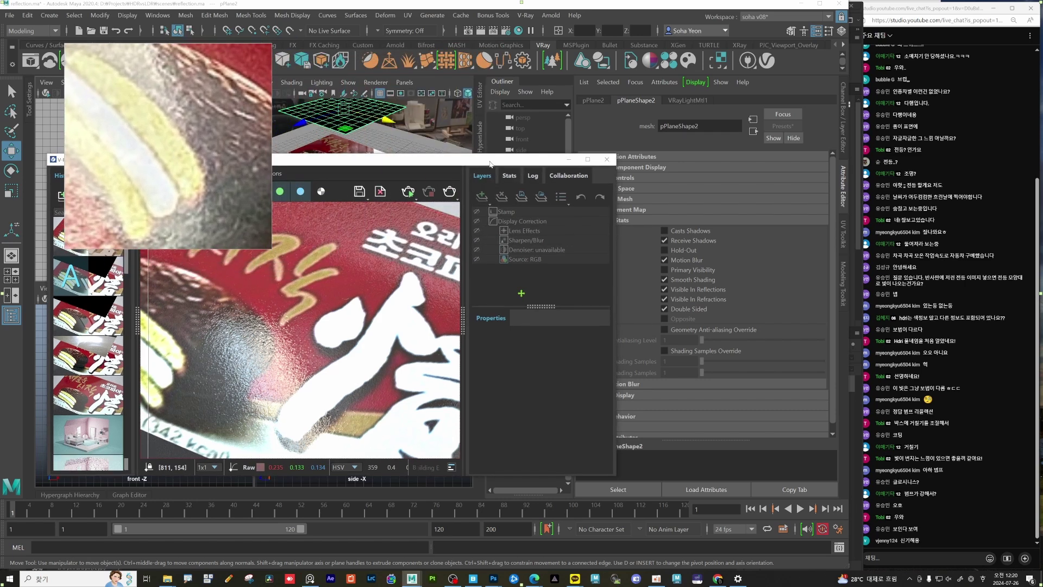
pyautogui.click(697, 99)
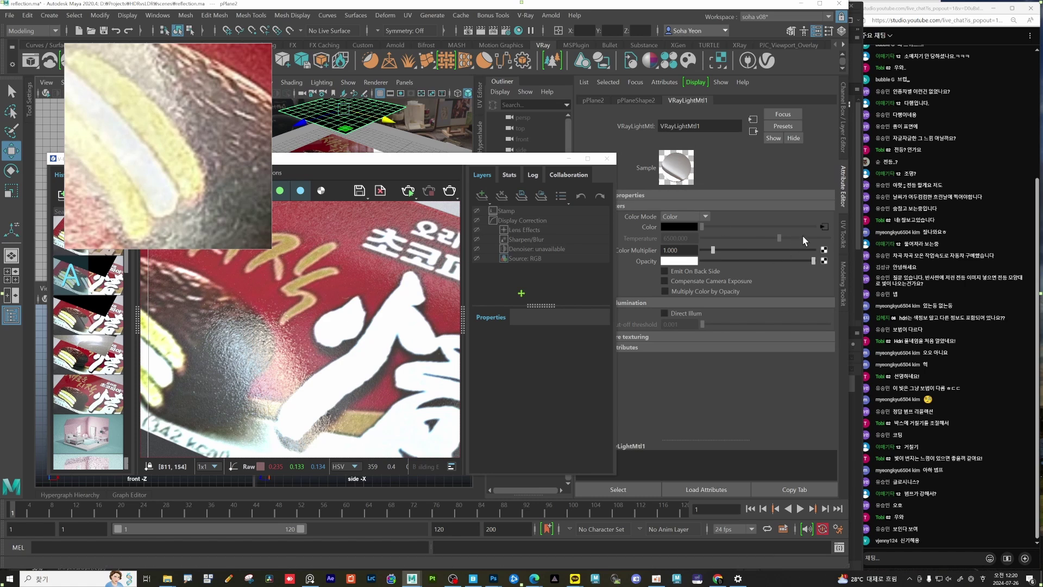
pyautogui.click(818, 242)
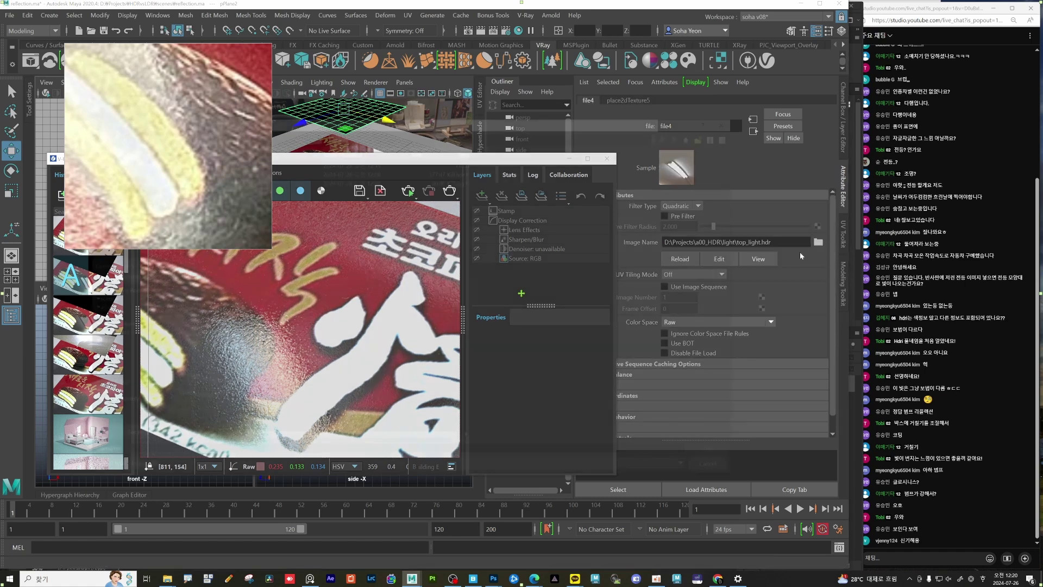
pyautogui.moveTo(227, 164); pyautogui.dragTo(203, 347)
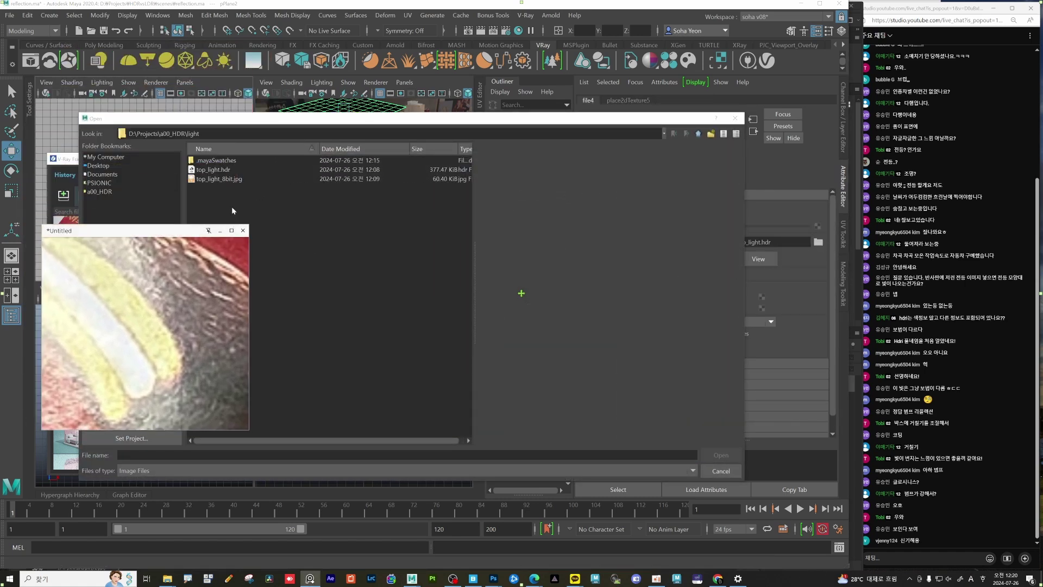
pyautogui.click(228, 179)
pyautogui.moveTo(205, 288); pyautogui.dragTo(272, 119)
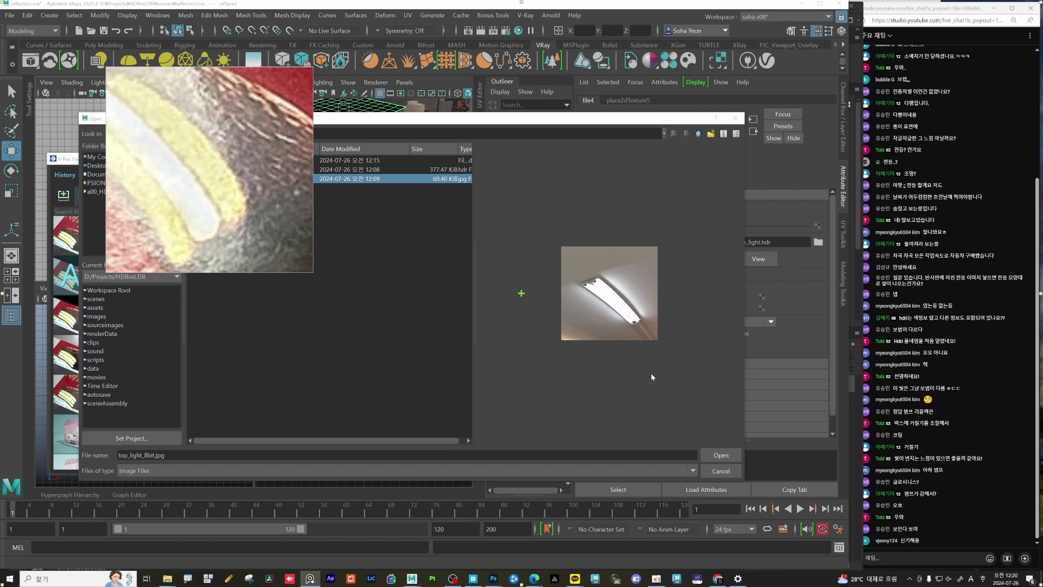
pyautogui.click(720, 455)
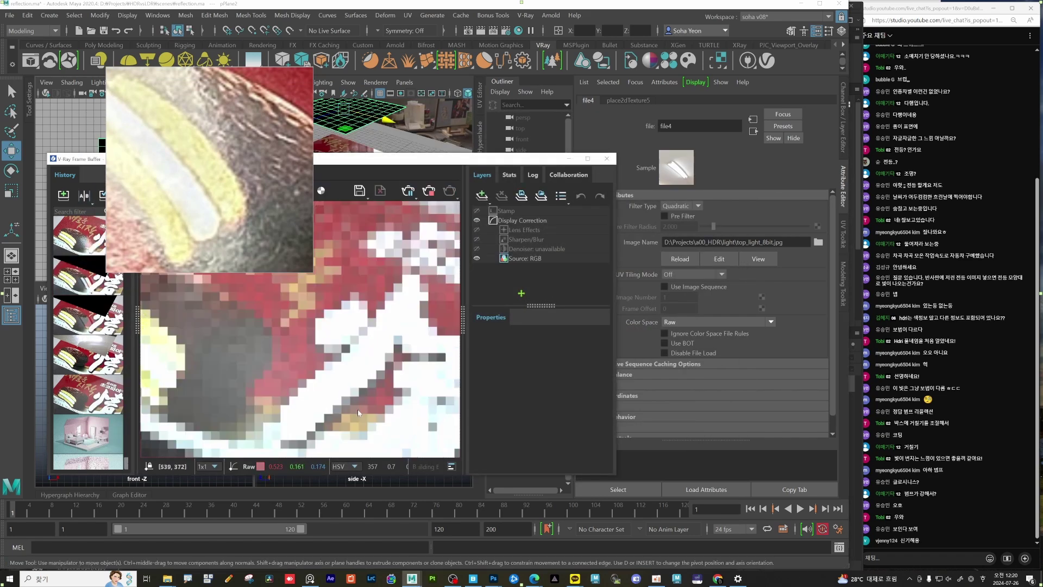
# Step: Set the lamp texture's Color Space to sRGB and inspect the 8-bit lamp's reflection on the box
pyautogui.scroll(-2, 271, 326)
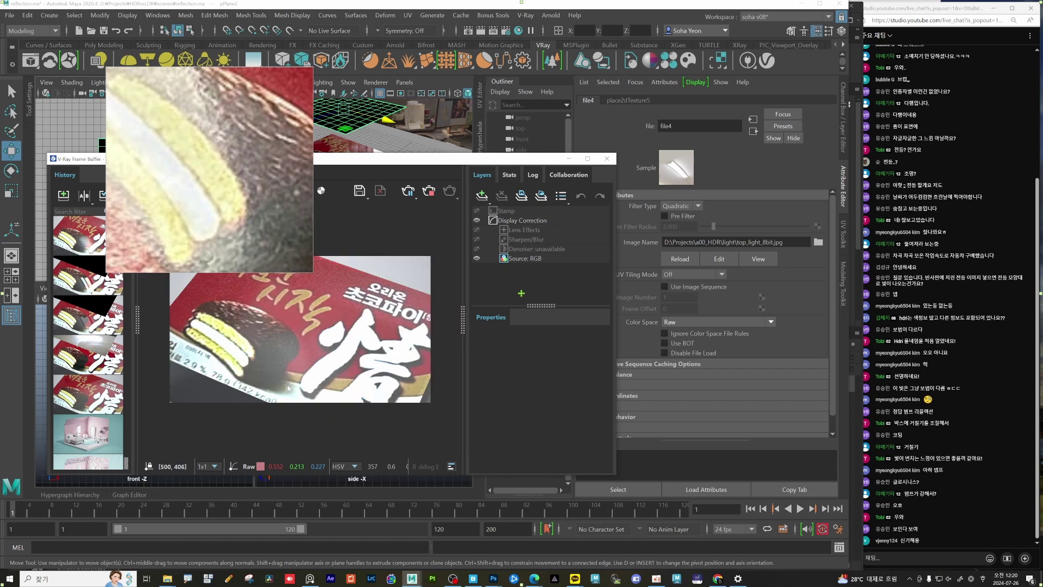
pyautogui.scroll(3, 280, 366)
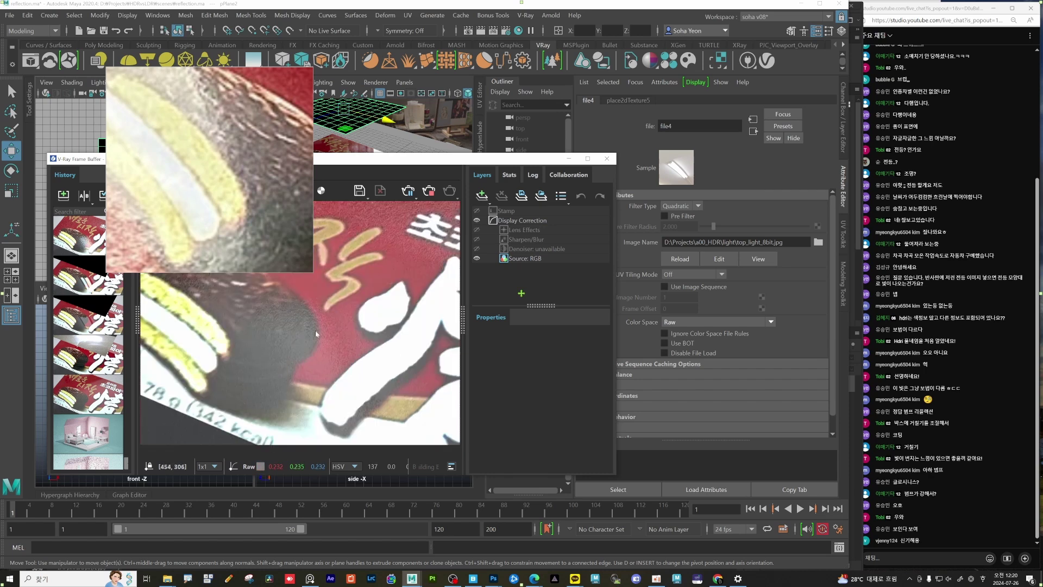
pyautogui.scroll(3, 300, 338)
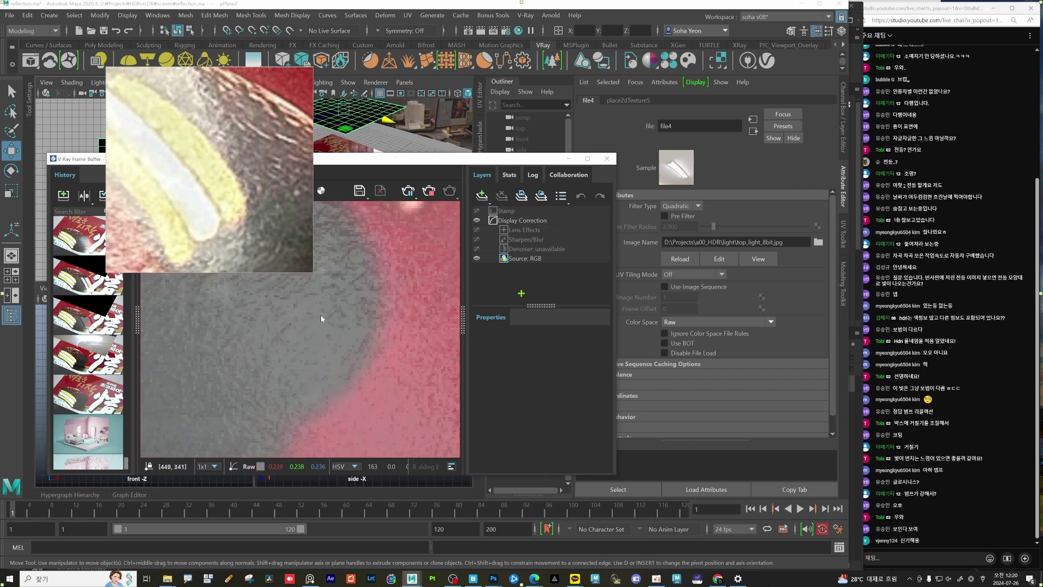
pyautogui.click(688, 321)
pyautogui.click(677, 426)
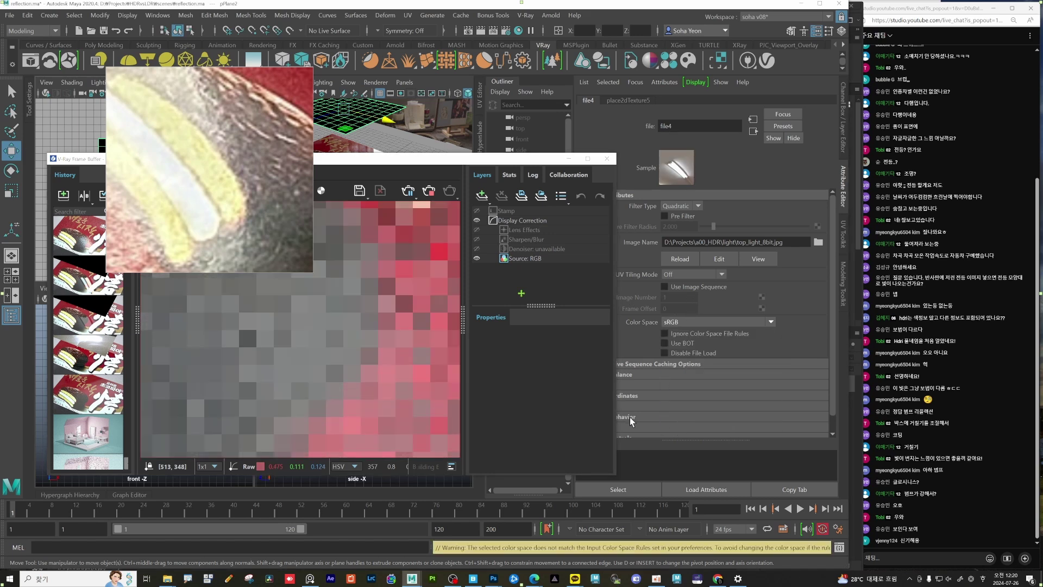
pyautogui.scroll(-4, 315, 373)
pyautogui.scroll(2, 341, 367)
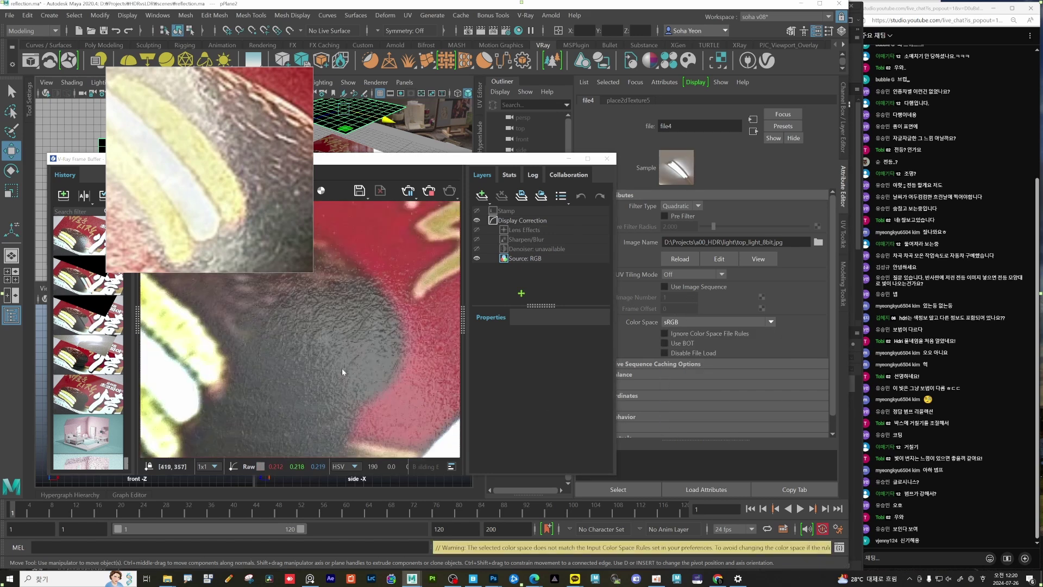
pyautogui.scroll(-2, 326, 326)
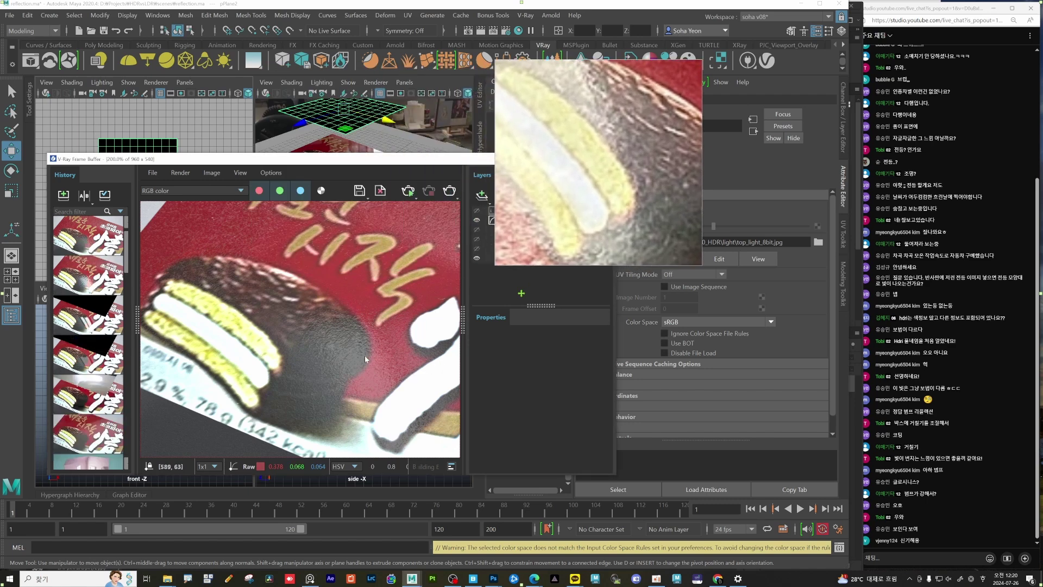
# Step: Set the HDR lamp render as A against the 8-bit lamp render and sweep the divider across the reflection to compare them
pyautogui.rightClick(59, 273)
pyautogui.click(102, 292)
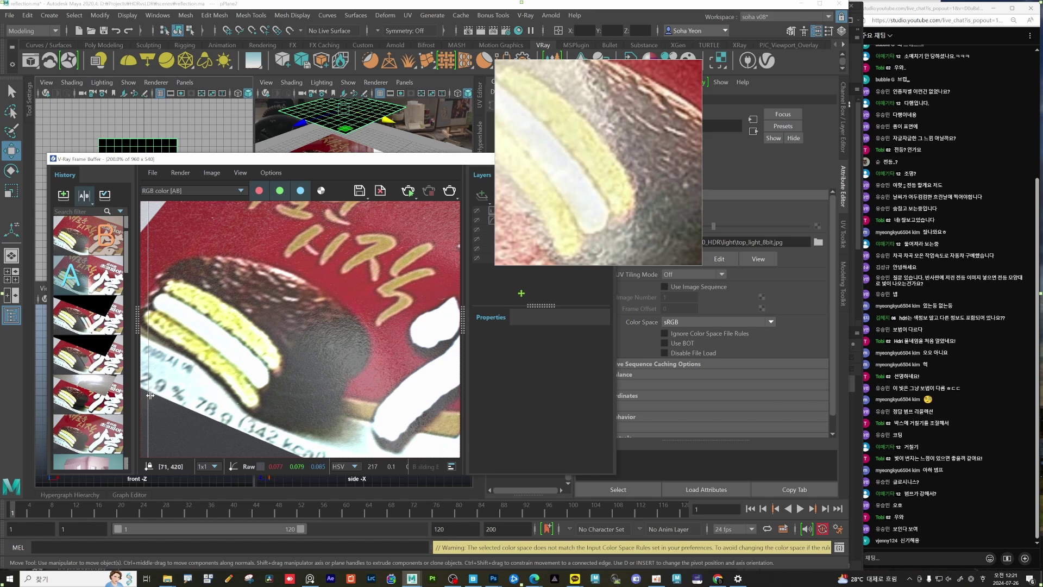
pyautogui.moveTo(150, 395); pyautogui.dragTo(434, 423)
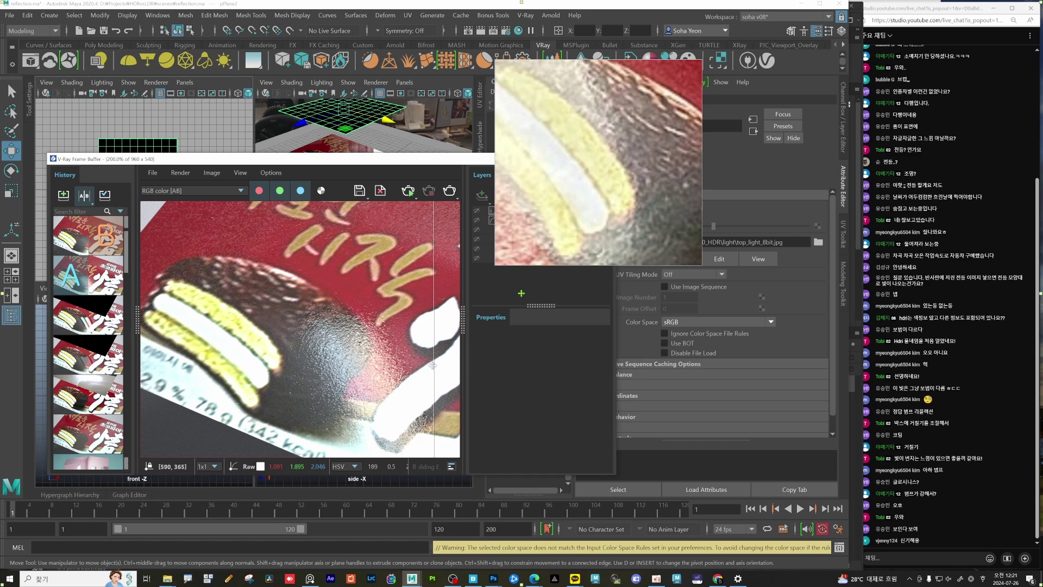
pyautogui.moveTo(433, 367); pyautogui.dragTo(357, 398)
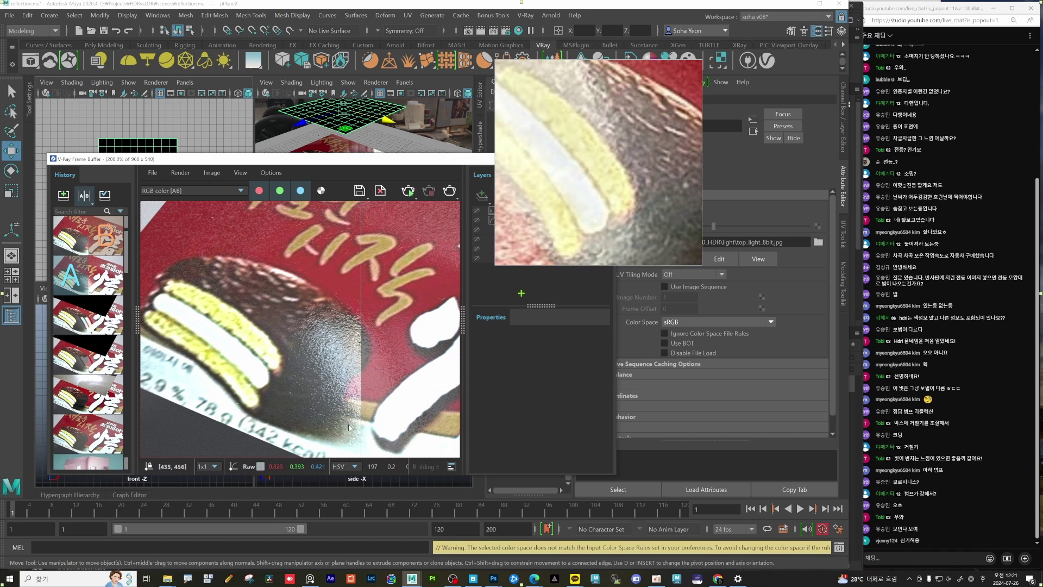
pyautogui.moveTo(361, 320); pyautogui.dragTo(353, 381)
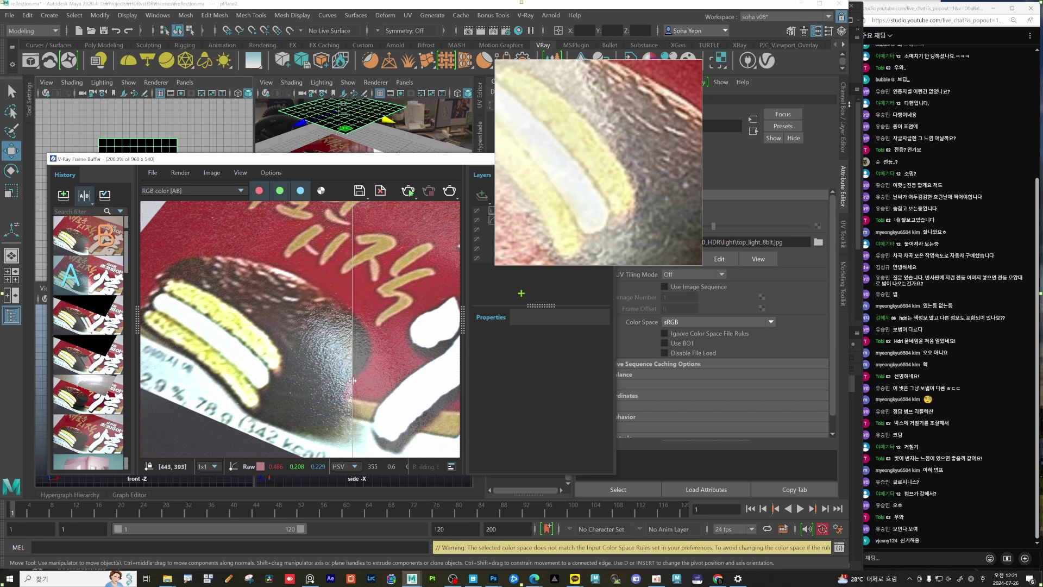
pyautogui.moveTo(353, 380); pyautogui.dragTo(363, 450)
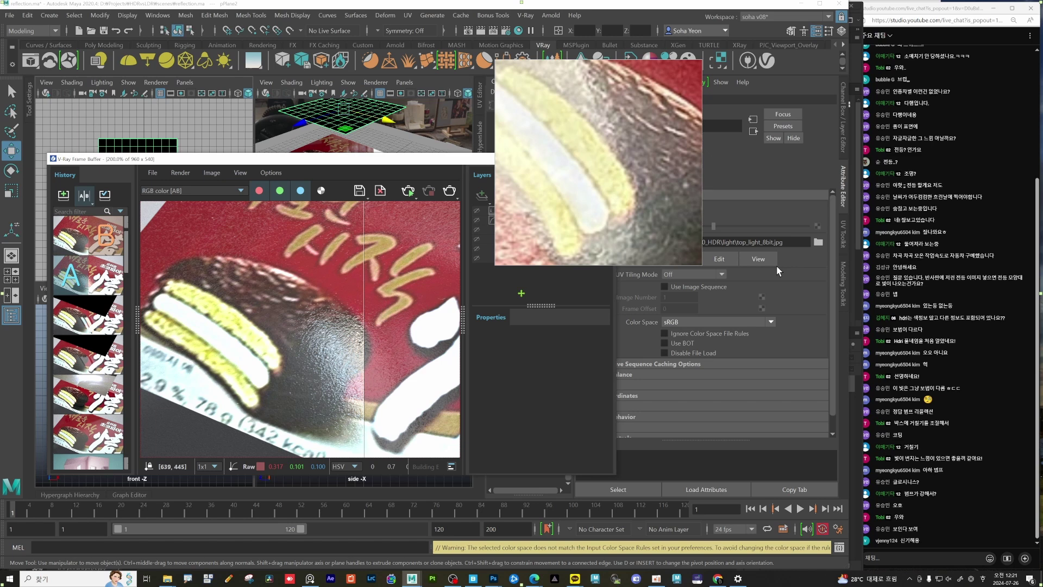
# Step: Place the reference crop beside the render comparison and switch to Photoshop to view the lamp photos
pyautogui.moveTo(609, 166); pyautogui.dragTo(585, 377, button='right')
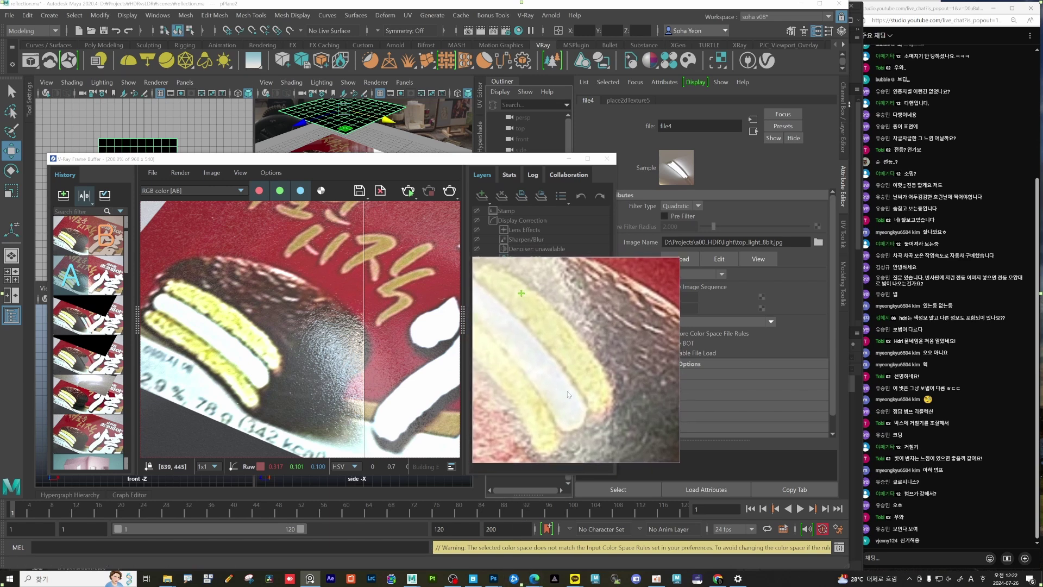
pyautogui.moveTo(568, 406)
pyautogui.mouseDown(button='right')
pyautogui.moveTo(567, 389)
pyautogui.moveTo(564, 400)
pyautogui.mouseUp(button='right')
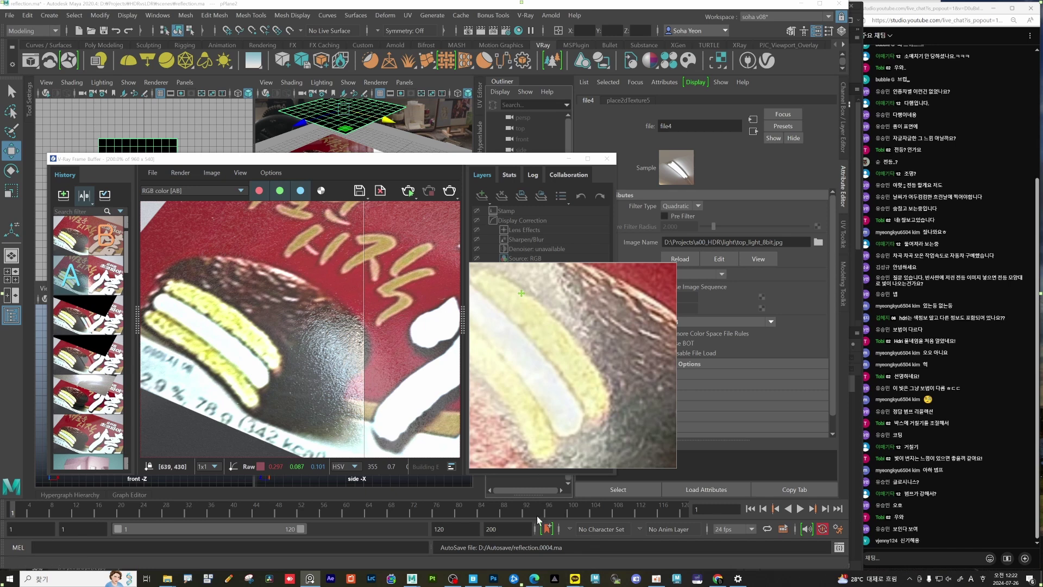
pyautogui.moveTo(496, 583)
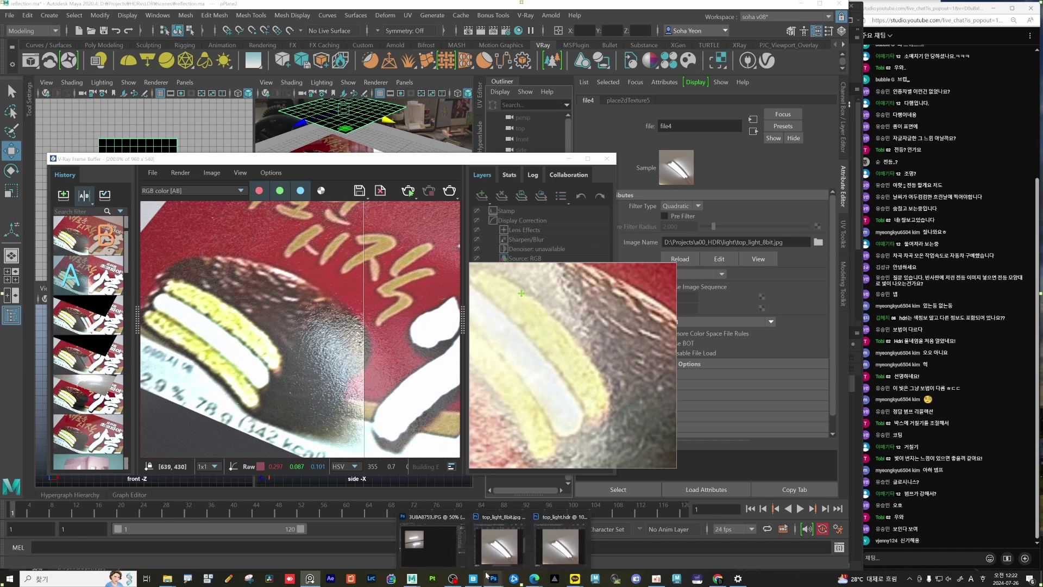
pyautogui.click(438, 552)
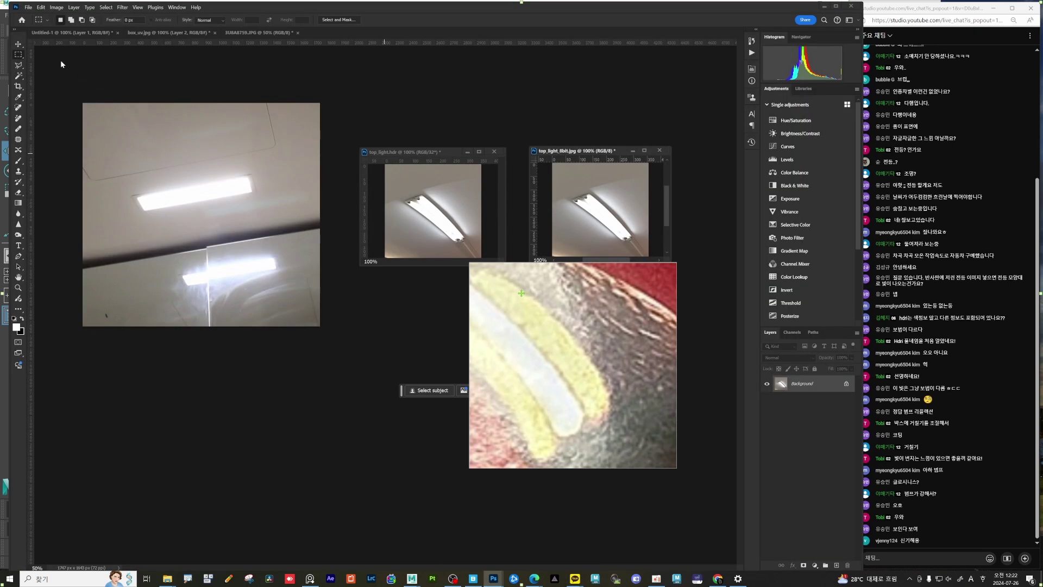
# Step: Start Merge to HDR Pro, move its dialog clear of the reference crop, and browse for source files
pyautogui.click(27, 7)
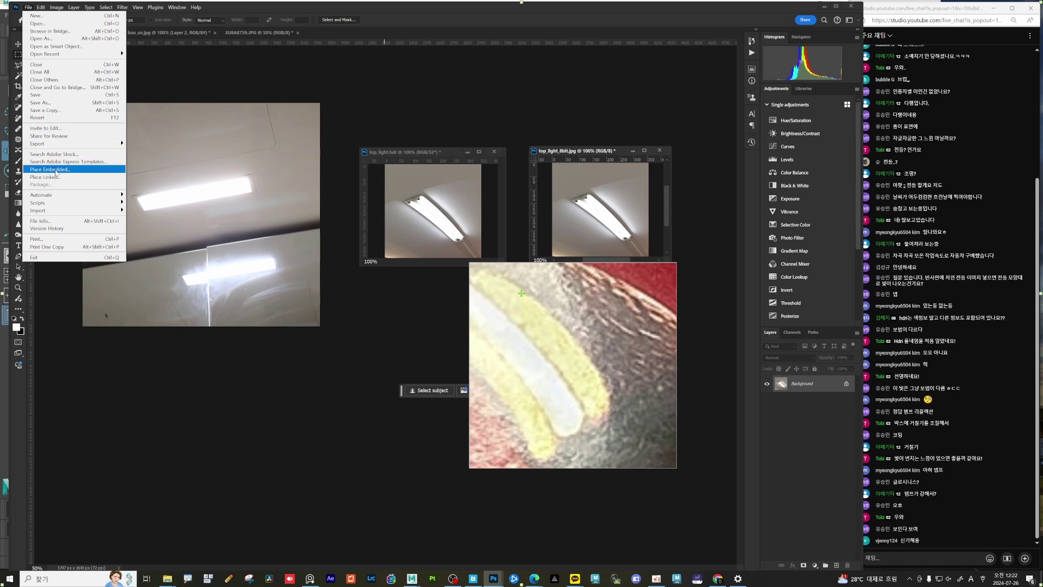
pyautogui.moveTo(54, 196)
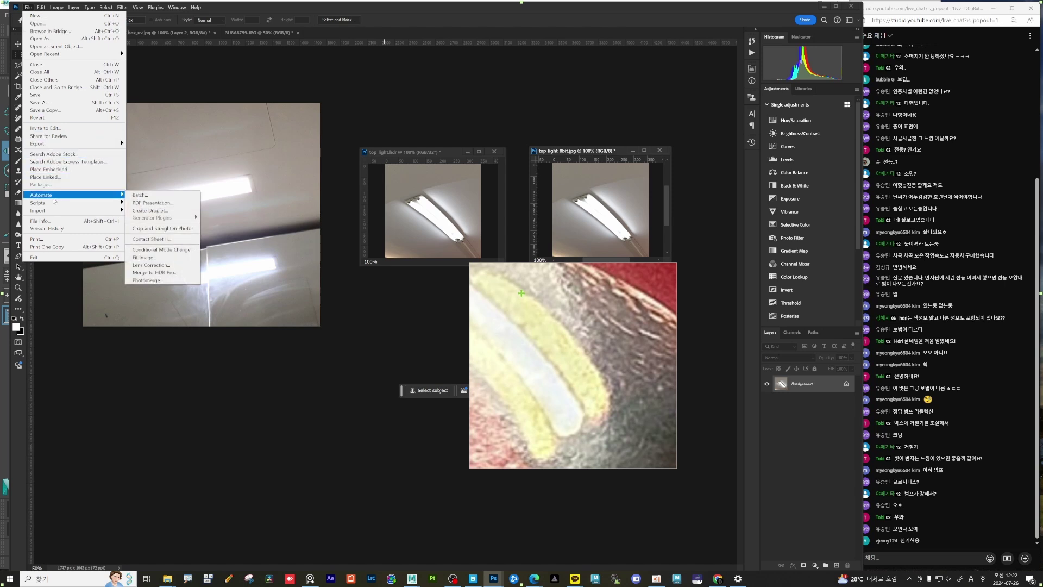
pyautogui.click(161, 273)
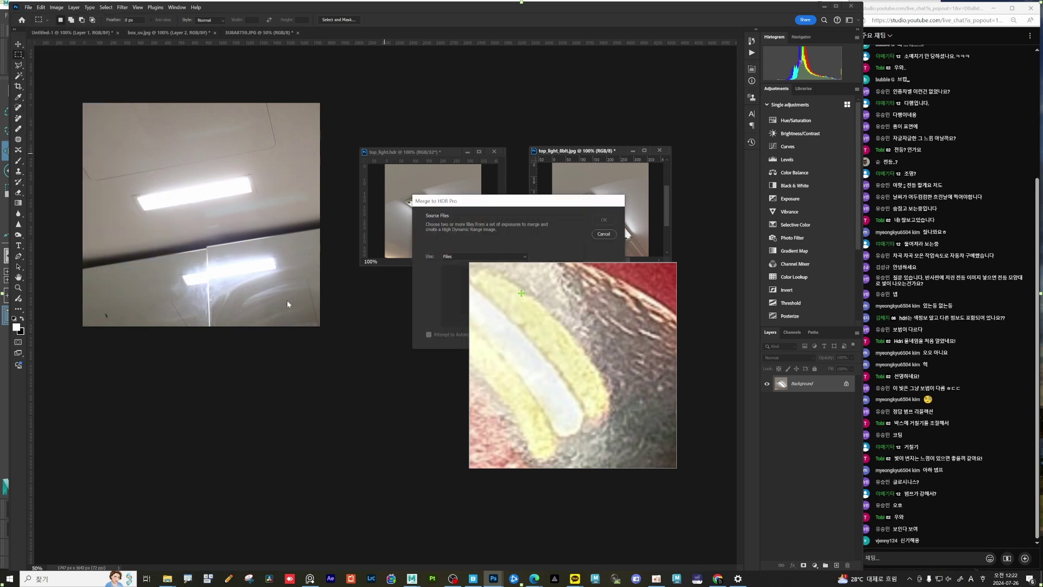
pyautogui.moveTo(314, 189); pyautogui.dragTo(196, 165)
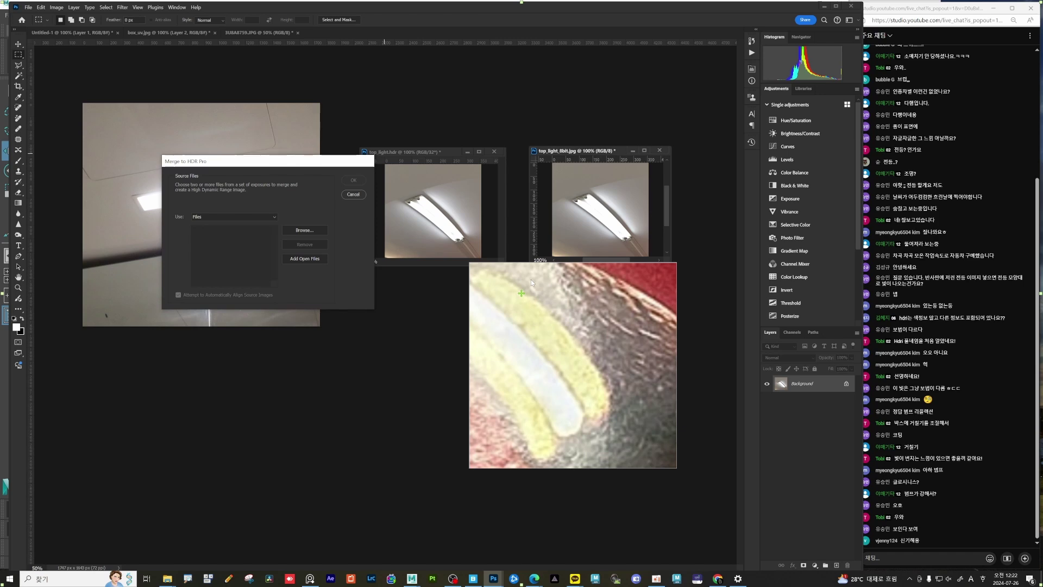
pyautogui.click(304, 231)
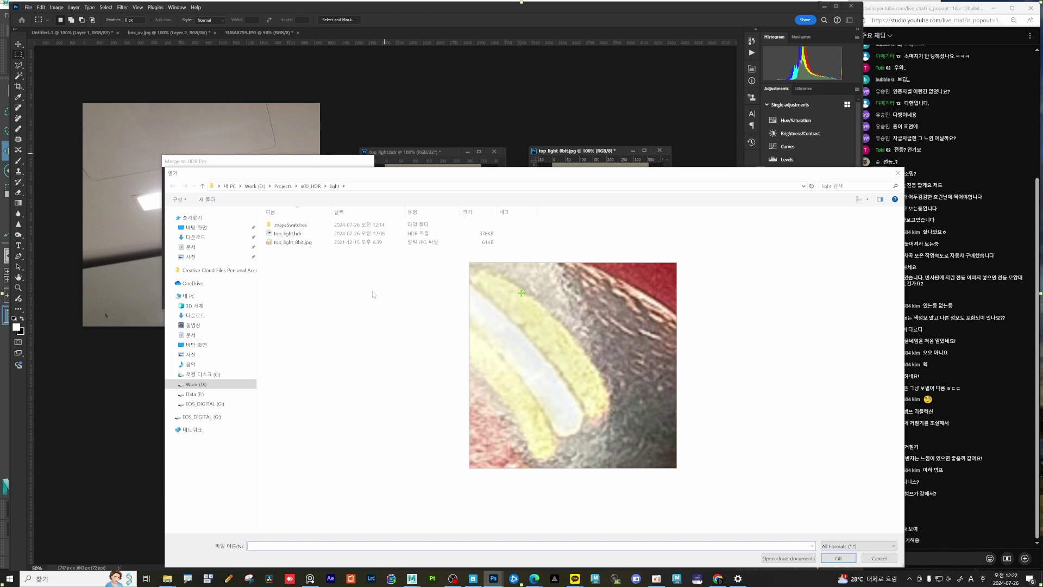
# Step: Go to the Projects folder, sort it by date, and open the sourceimages folder of the HDRvsLDR project
pyautogui.click(283, 185)
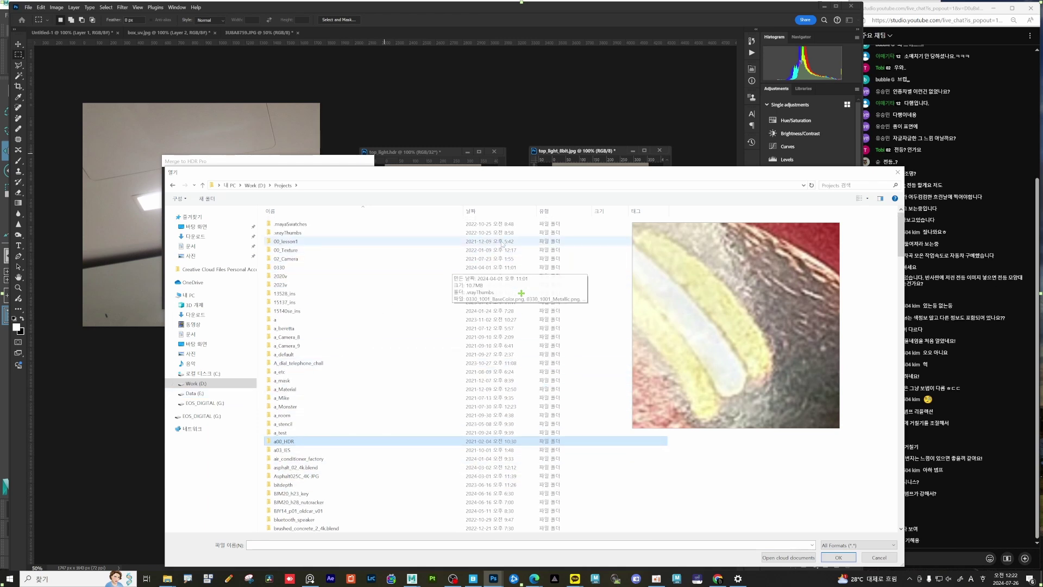
pyautogui.click(471, 211)
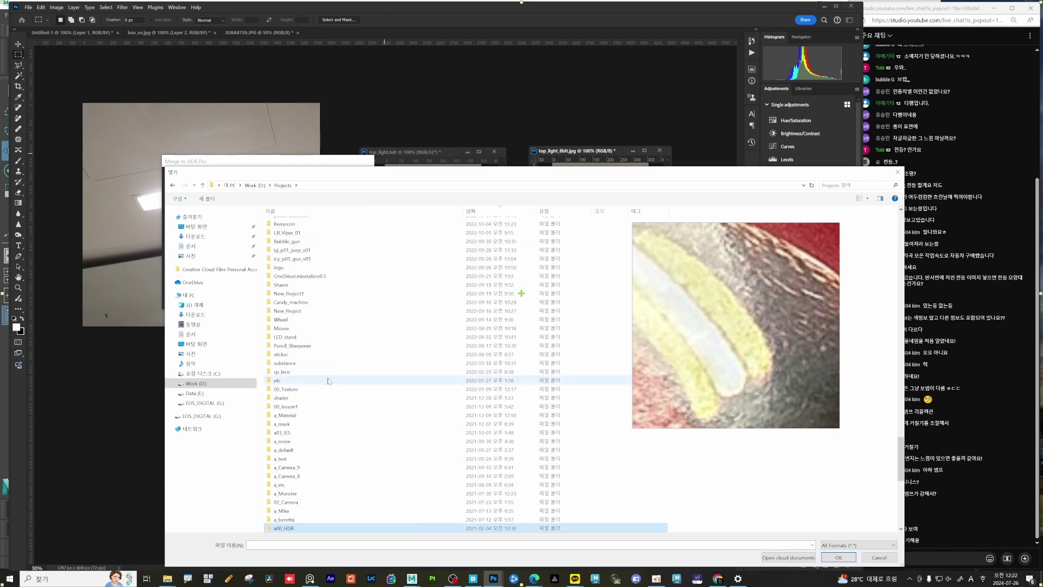
pyautogui.scroll(12, 328, 380)
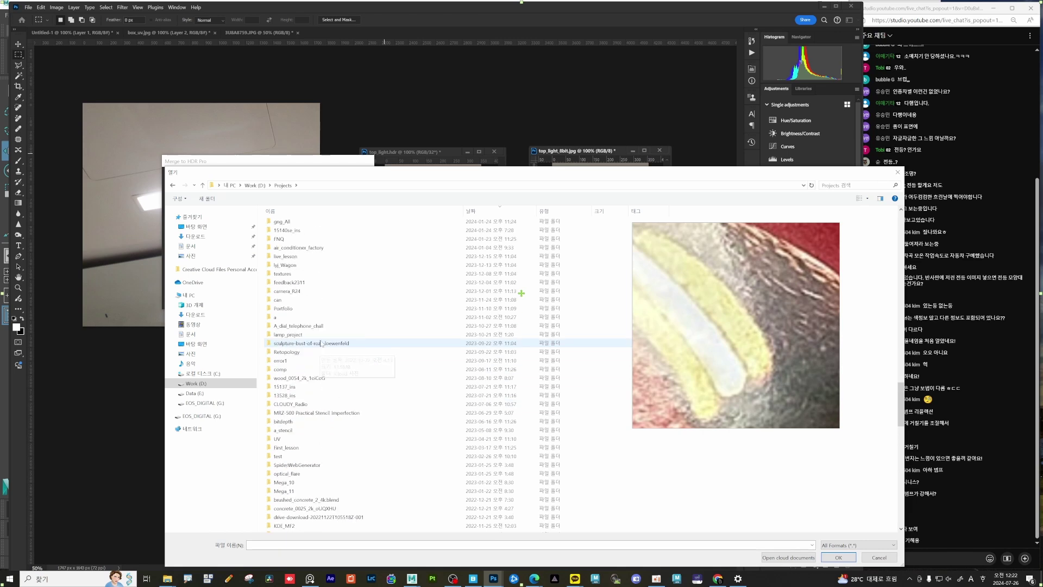
pyautogui.scroll(10, 321, 343)
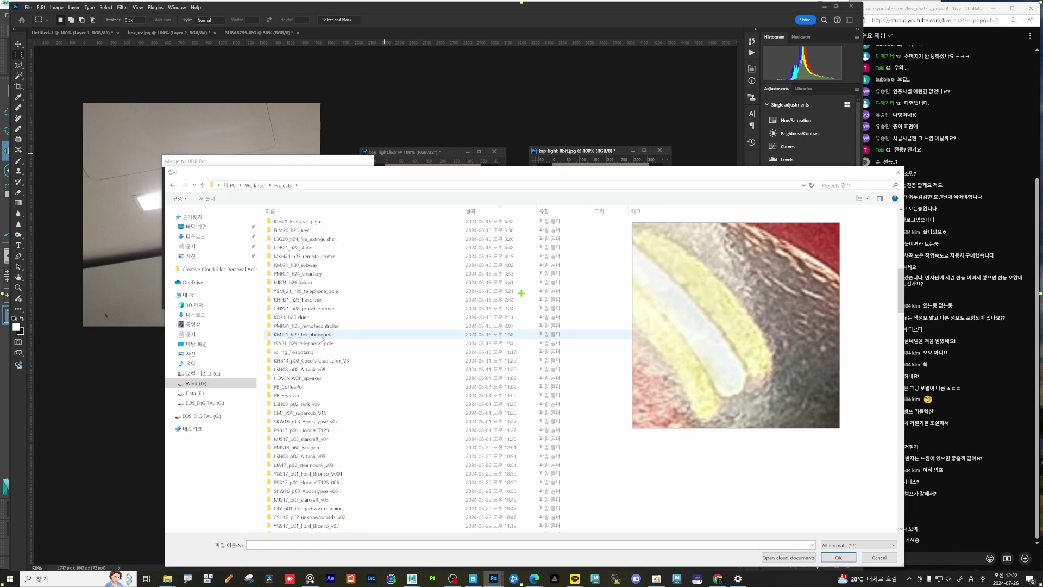
pyautogui.scroll(15, 322, 339)
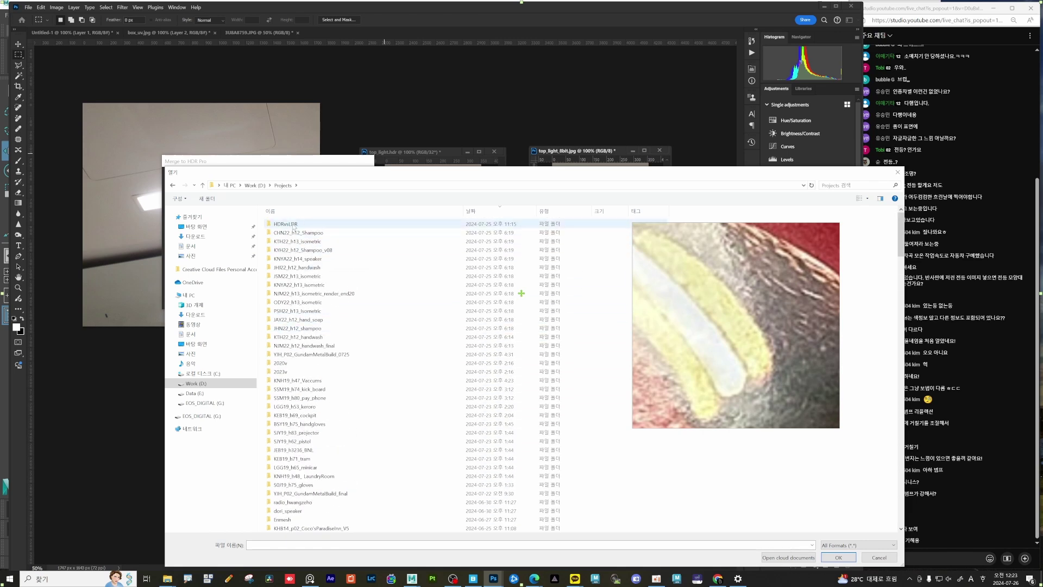
pyautogui.doubleClick(286, 224)
pyautogui.click(296, 329)
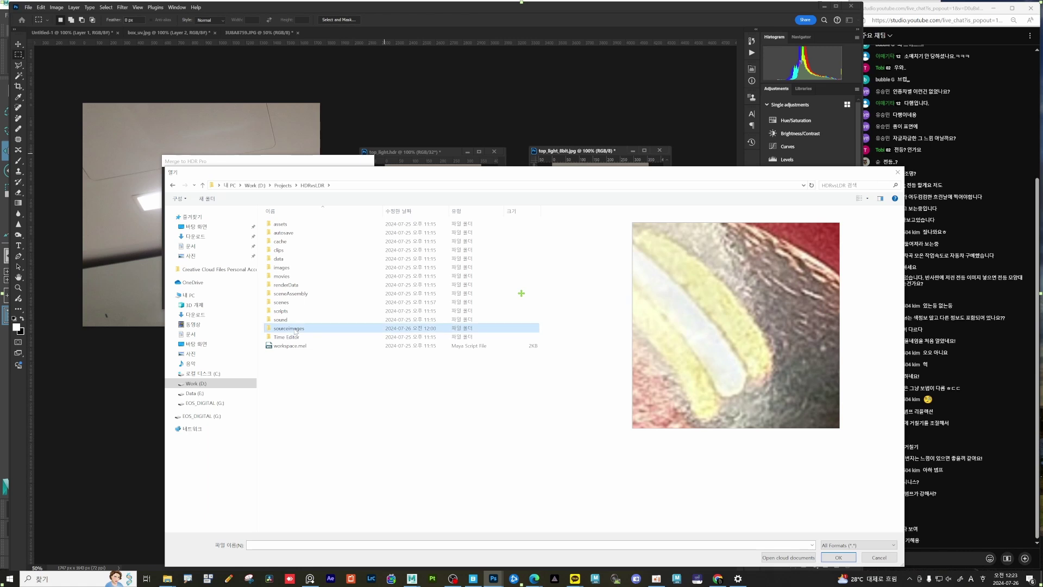
pyautogui.doubleClick(296, 329)
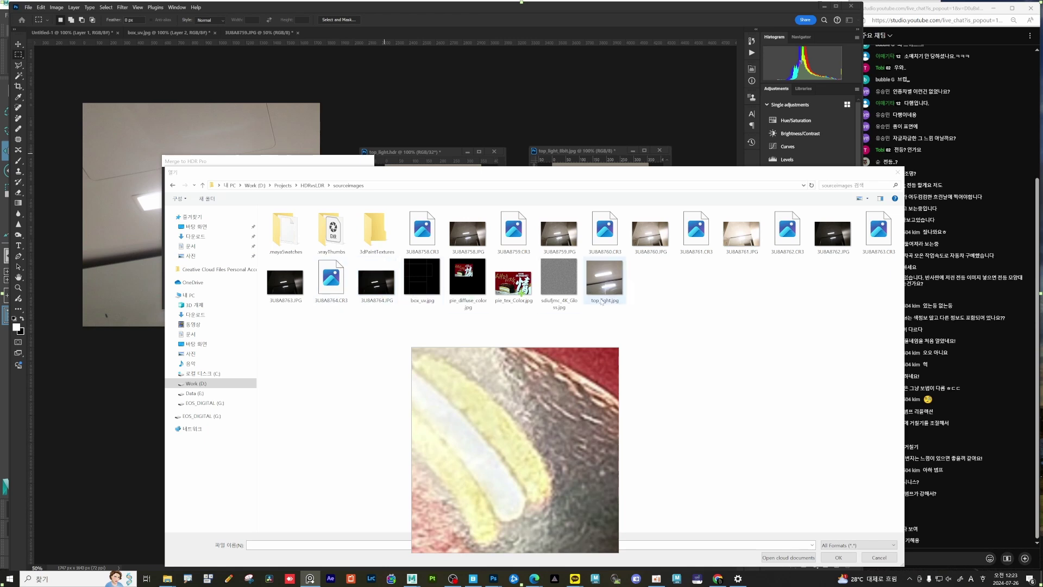
pyautogui.click(481, 239)
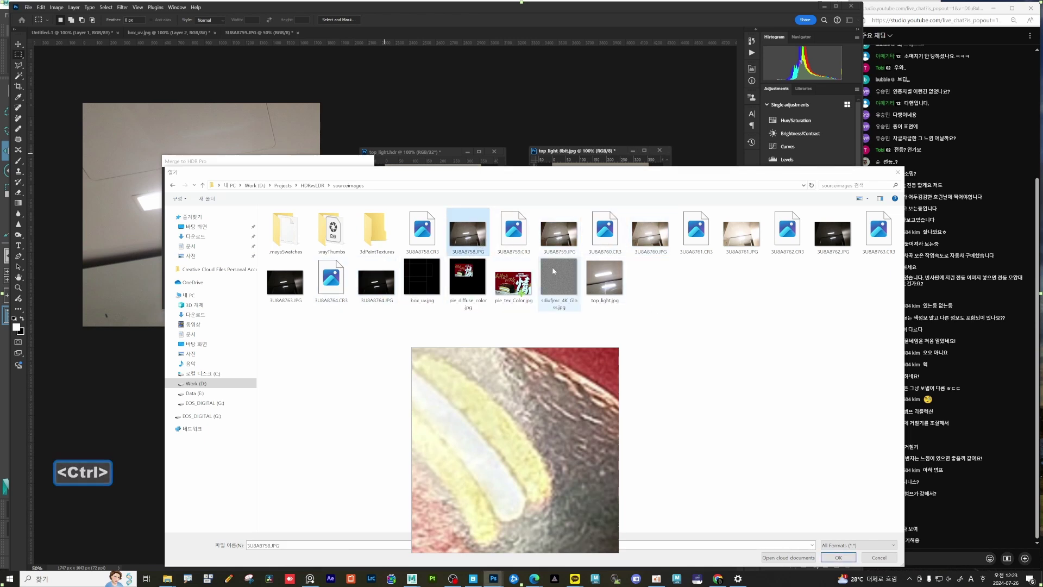
pyautogui.keyDown('ctrl'); pyautogui.click(559, 233); pyautogui.keyUp('ctrl')
pyautogui.keyDown('ctrl'); pyautogui.click(650, 233); pyautogui.keyUp('ctrl')
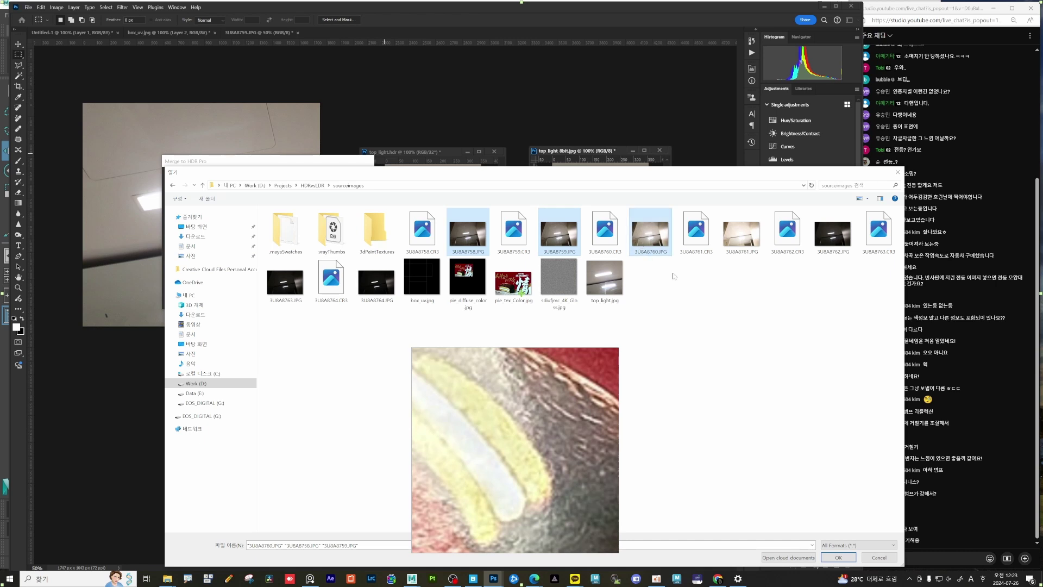
pyautogui.keyDown('ctrl'); pyautogui.click(740, 235); pyautogui.keyUp('ctrl')
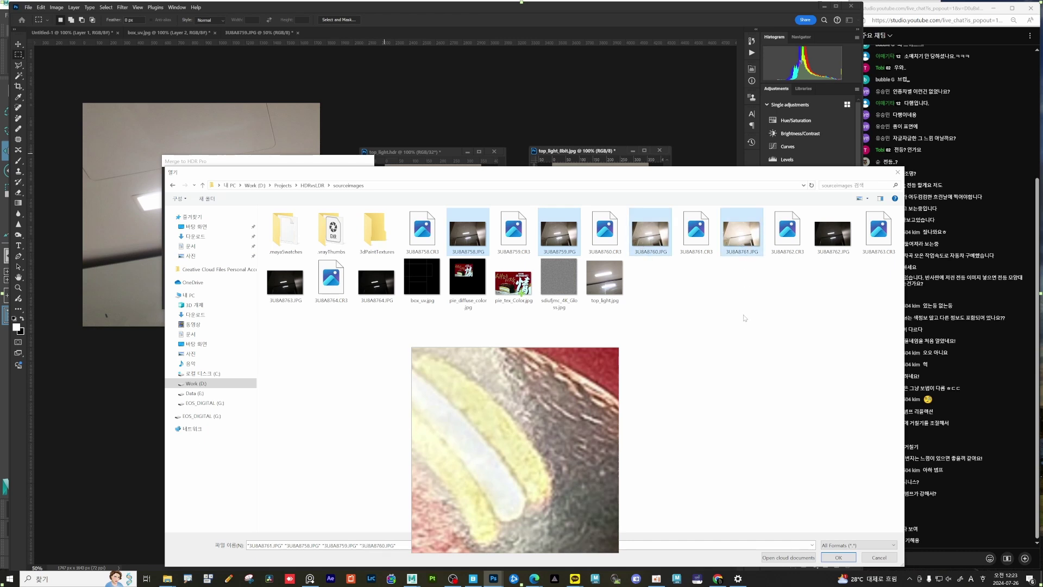
pyautogui.keyDown('ctrl'); pyautogui.click(829, 244); pyautogui.keyUp('ctrl')
pyautogui.keyDown('ctrl'); pyautogui.click(285, 281); pyautogui.keyUp('ctrl')
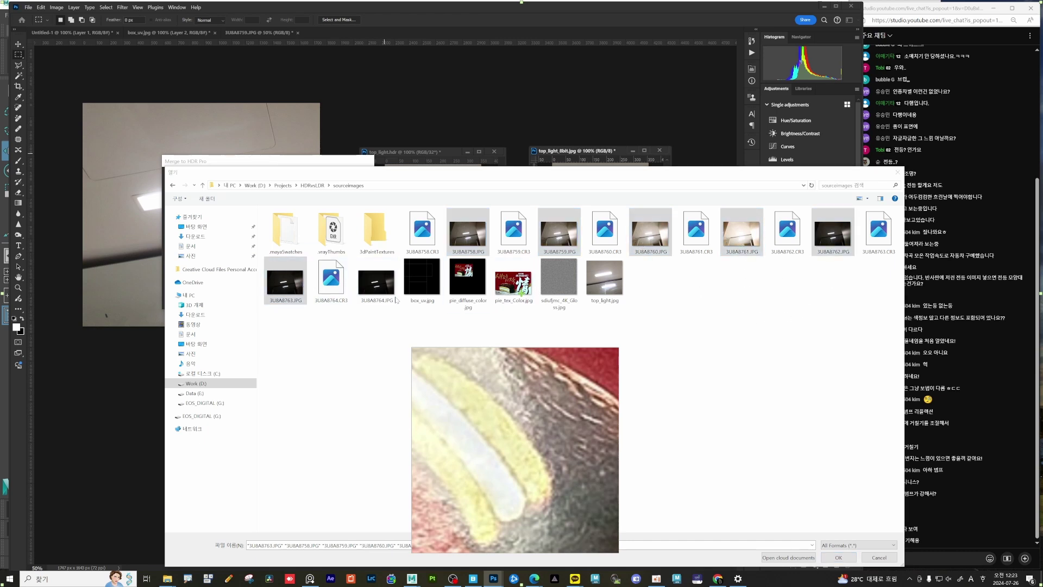
pyautogui.hotkey('ctrl', 'z')
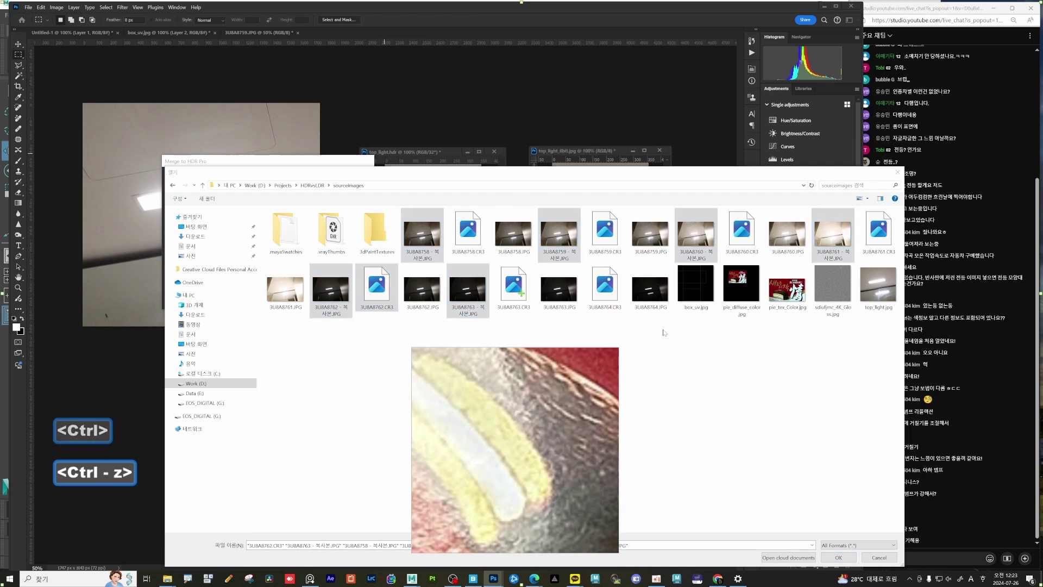
# Step: Load the JPG exposures 3U8A8758 to 3U8A8764 as source files and try to merge them with automatic alignment
pyautogui.click(474, 254)
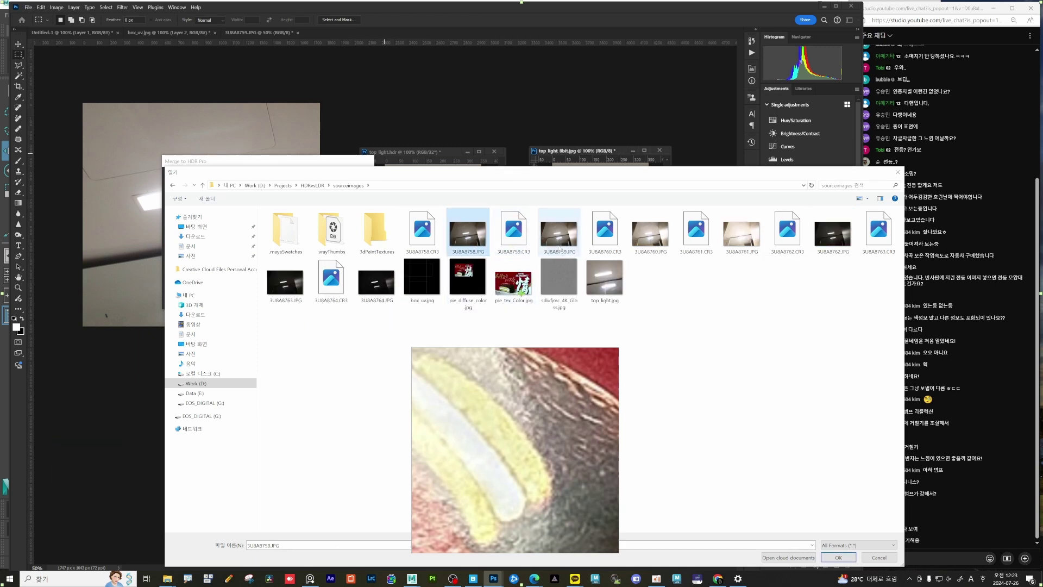
pyautogui.keyDown('ctrl'); pyautogui.click(560, 248); pyautogui.keyUp('ctrl')
pyautogui.keyDown('ctrl'); pyautogui.click(650, 239); pyautogui.keyUp('ctrl')
pyautogui.keyDown('ctrl'); pyautogui.click(741, 239); pyautogui.keyUp('ctrl')
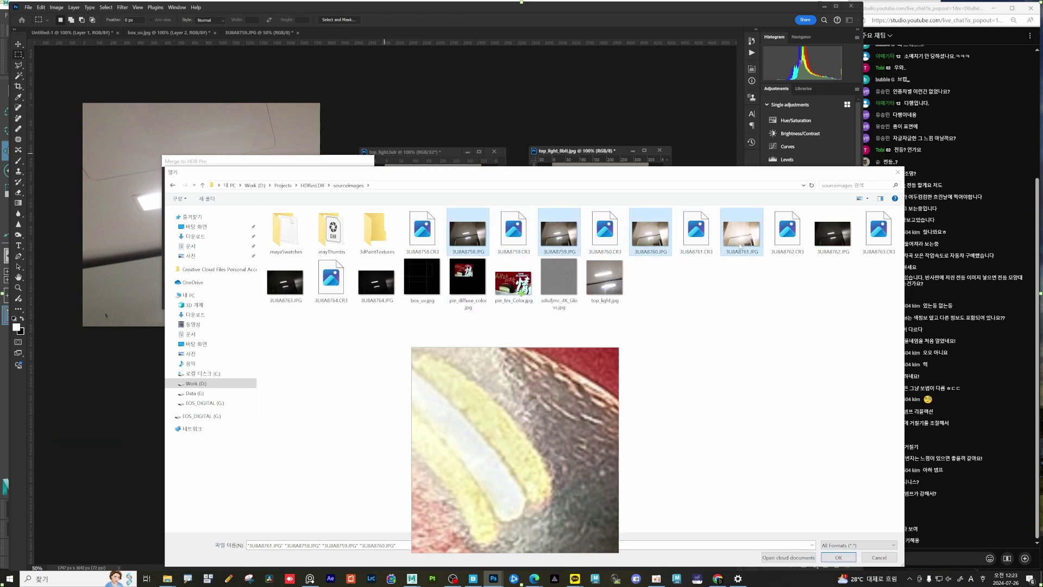
pyautogui.keyDown('ctrl'); pyautogui.click(833, 239); pyautogui.keyUp('ctrl')
pyautogui.keyDown('ctrl'); pyautogui.click(285, 283); pyautogui.keyUp('ctrl')
pyautogui.keyDown('ctrl'); pyautogui.click(378, 288); pyautogui.keyUp('ctrl')
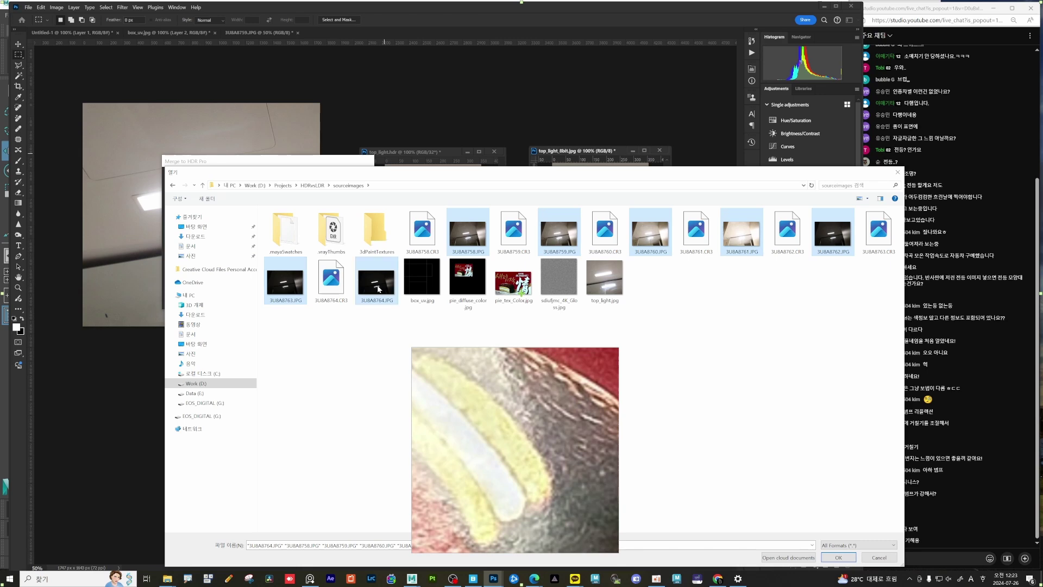
pyautogui.press('Return')
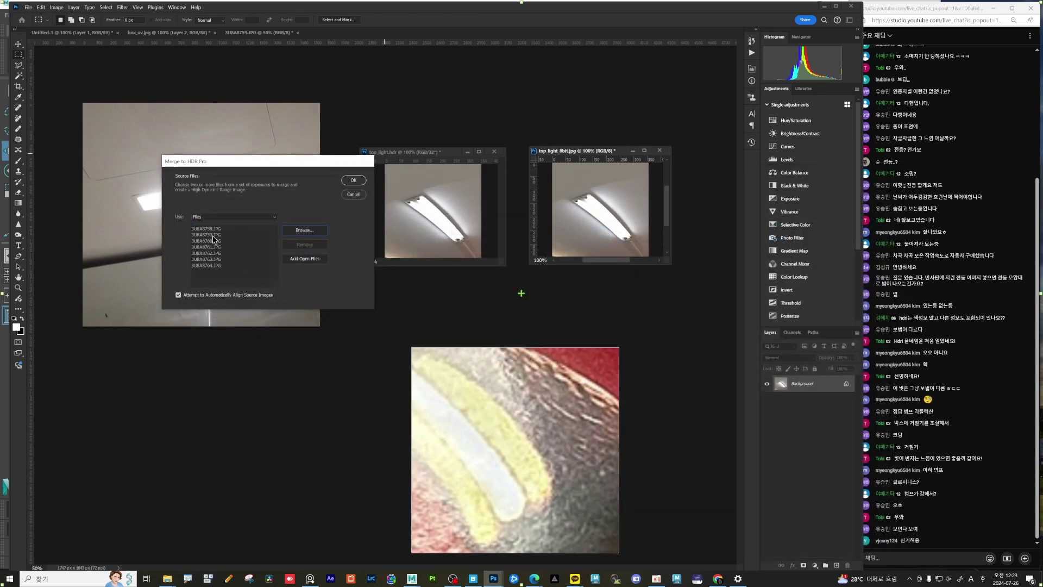
pyautogui.click(353, 181)
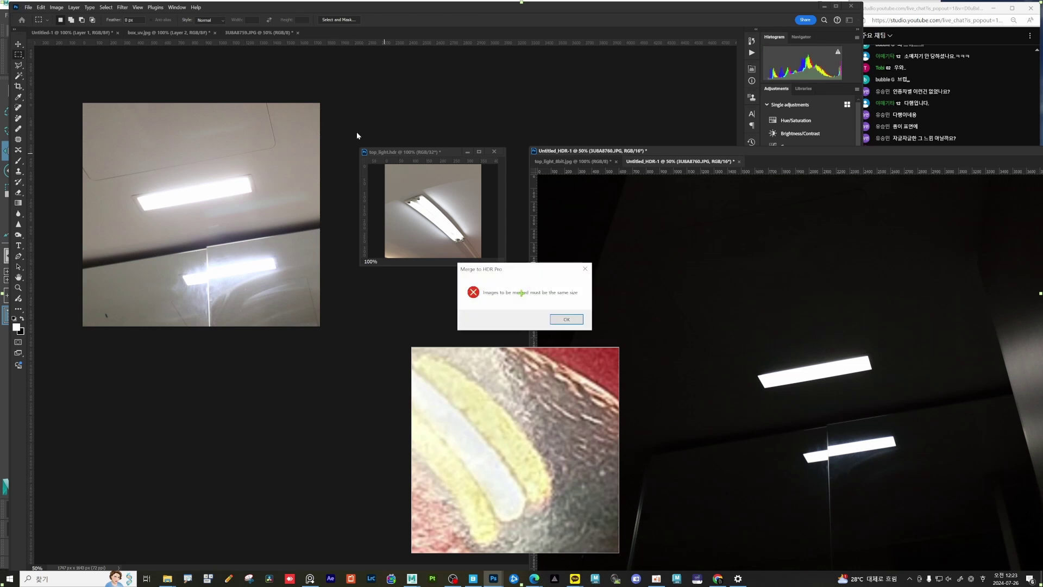
pyautogui.click(567, 319)
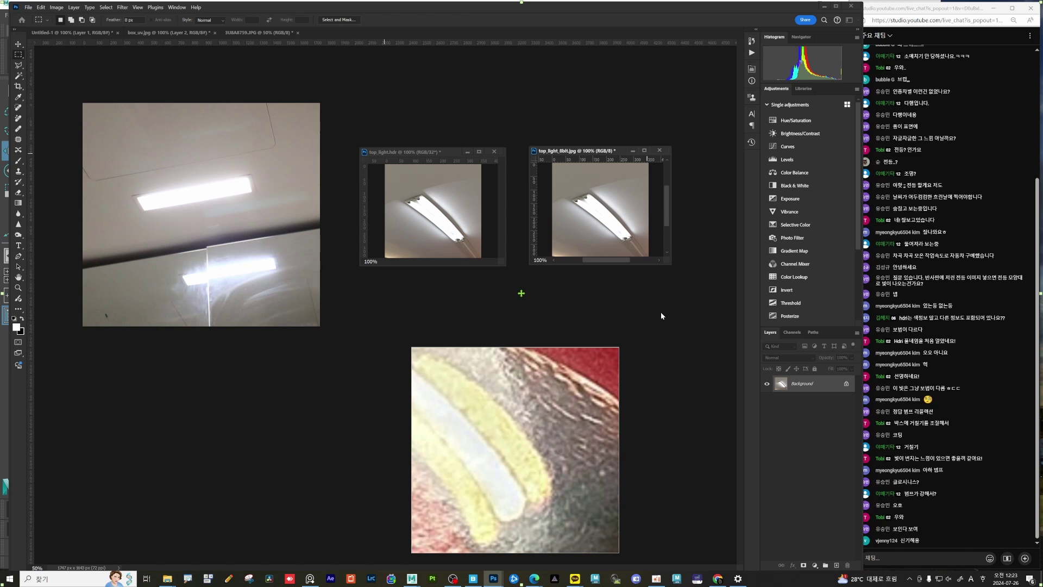
# Step: Move the reference crop over the large lamp photo and review the Automate commands, including Merge to HDR Pro
pyautogui.moveTo(534, 463); pyautogui.dragTo(213, 228)
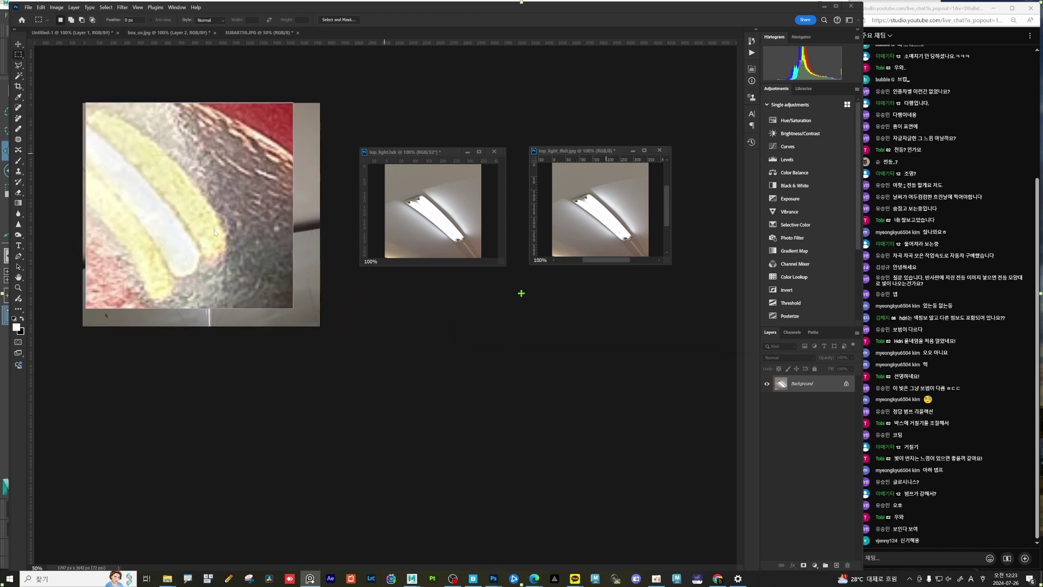
pyautogui.click(31, 31)
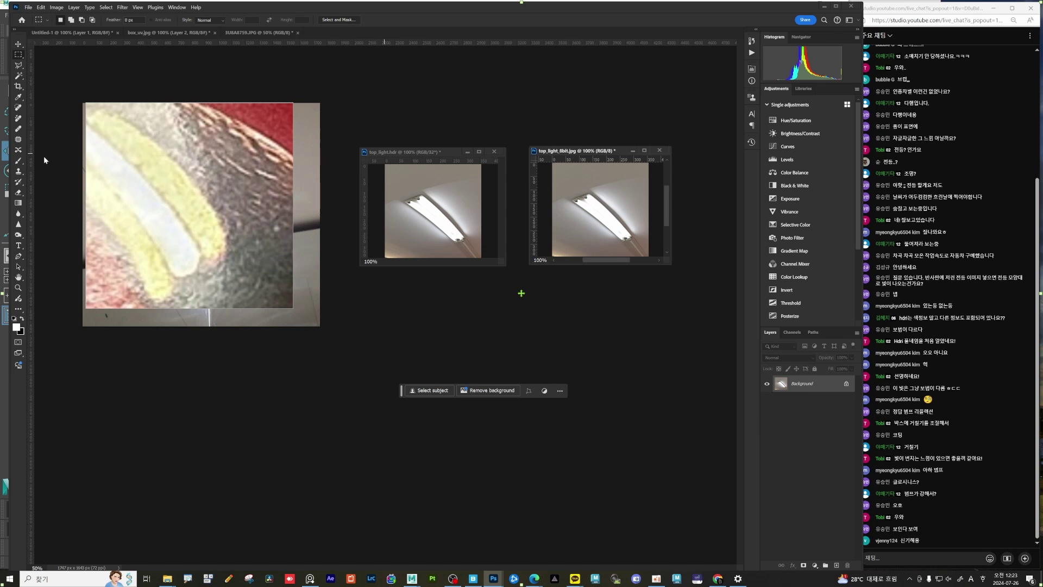
pyautogui.click(28, 8)
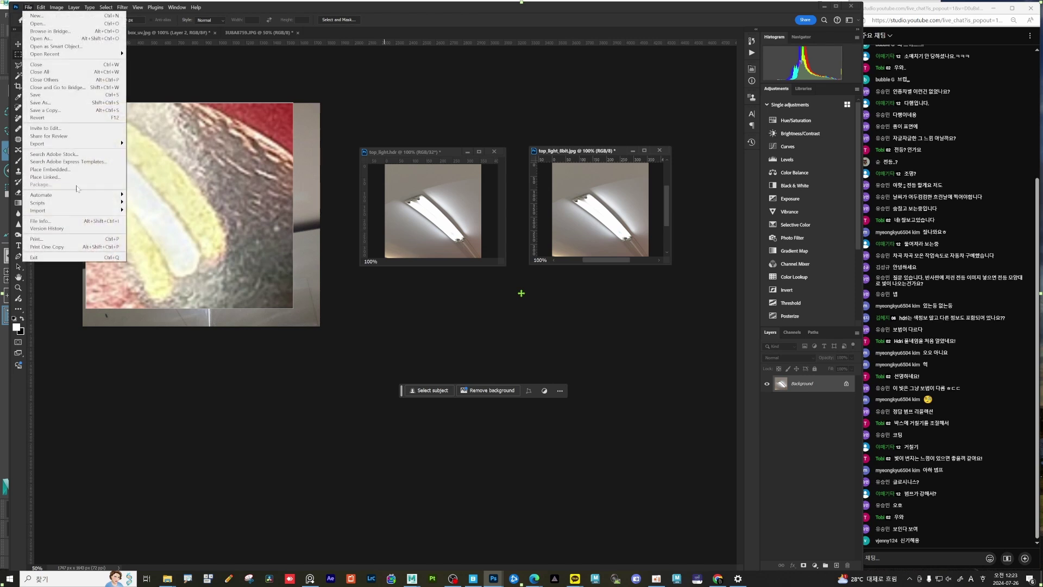
pyautogui.moveTo(111, 195)
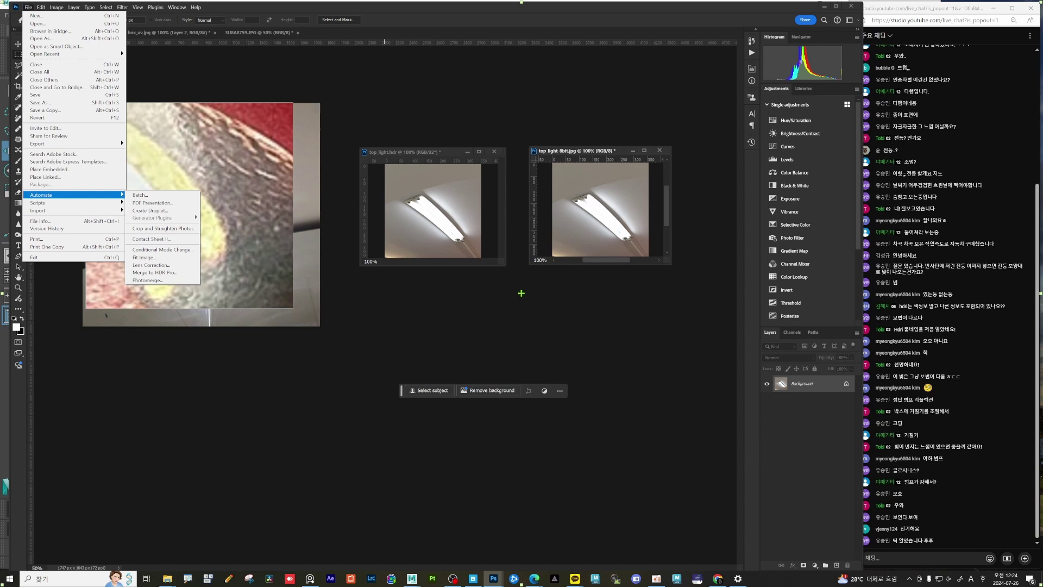
pyautogui.press('Escape')
pyautogui.press('Escape')
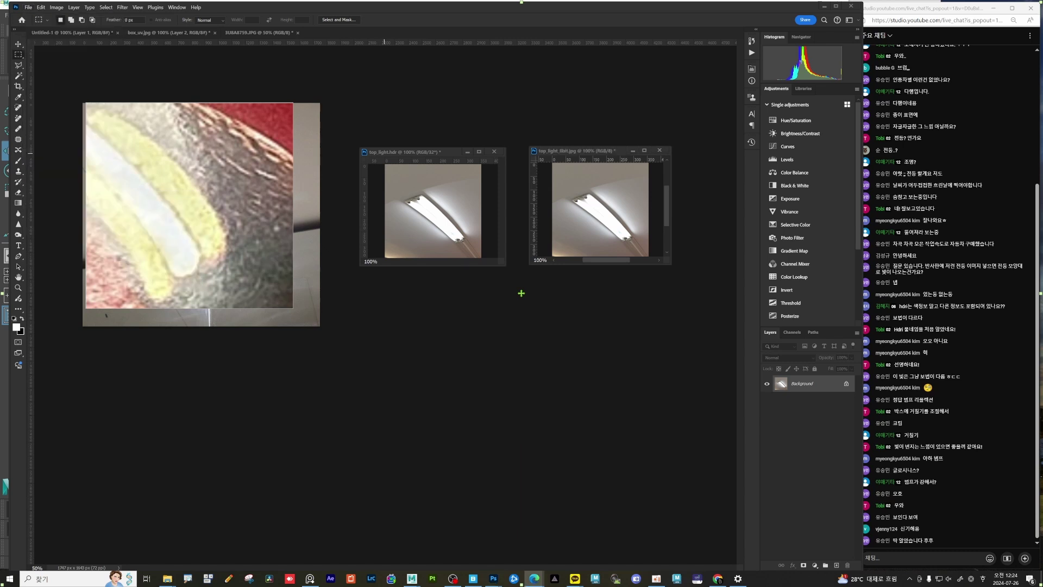
# Step: Post "수고하셨습니다." in the YouTube live chat and move the reference crop off the large lamp photo
pyautogui.click(890, 557)
pyautogui.write('tnrh')
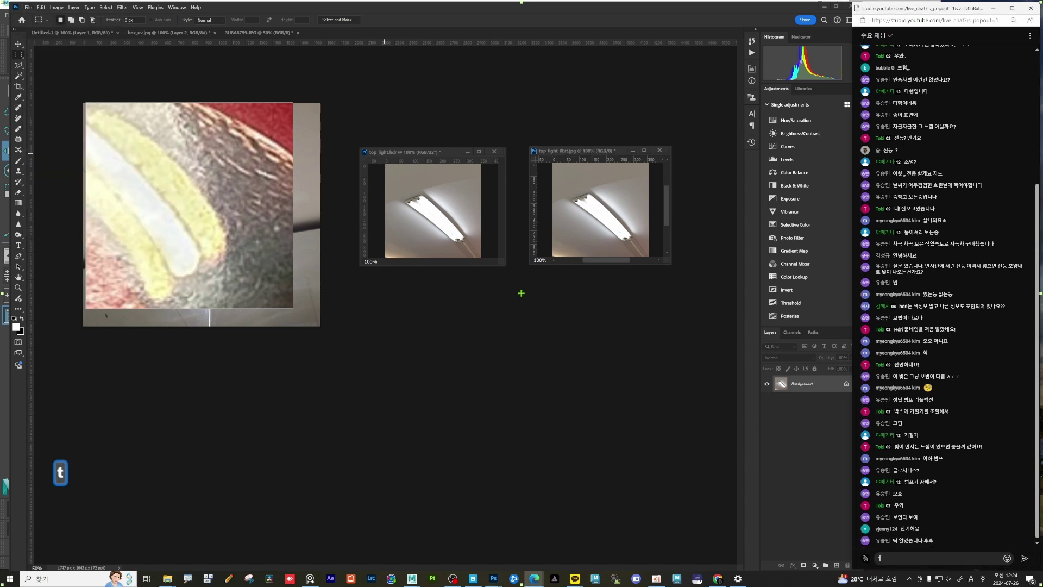
pyautogui.press('BackSpace')
pyautogui.press('BackSpace')
pyautogui.press('BackSpace')
pyautogui.press('BackSpace')
pyautogui.press('Hangul')
pyautogui.write('tnrhgktu')
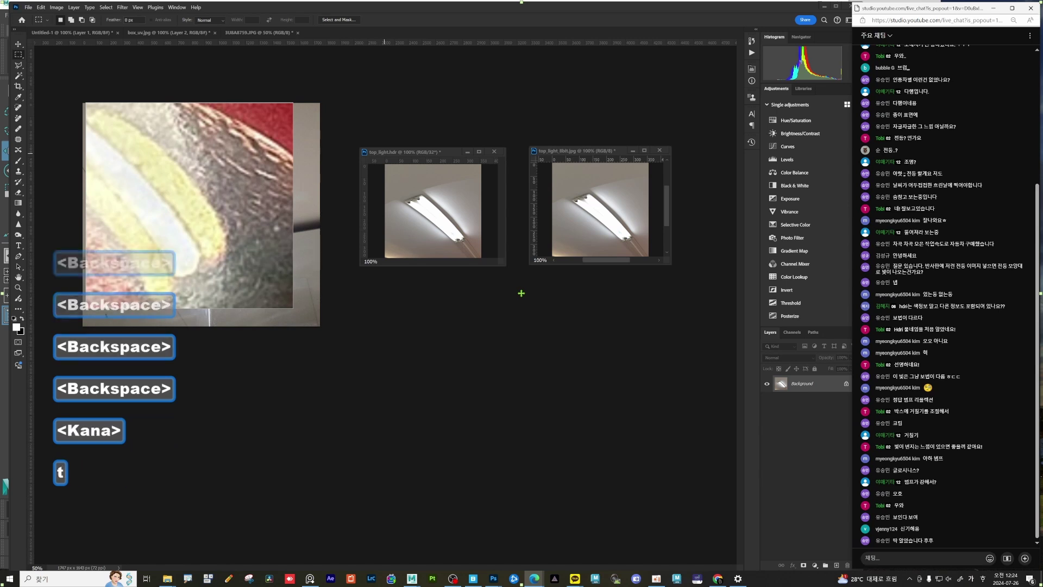
pyautogui.write('Ttmqslek.')
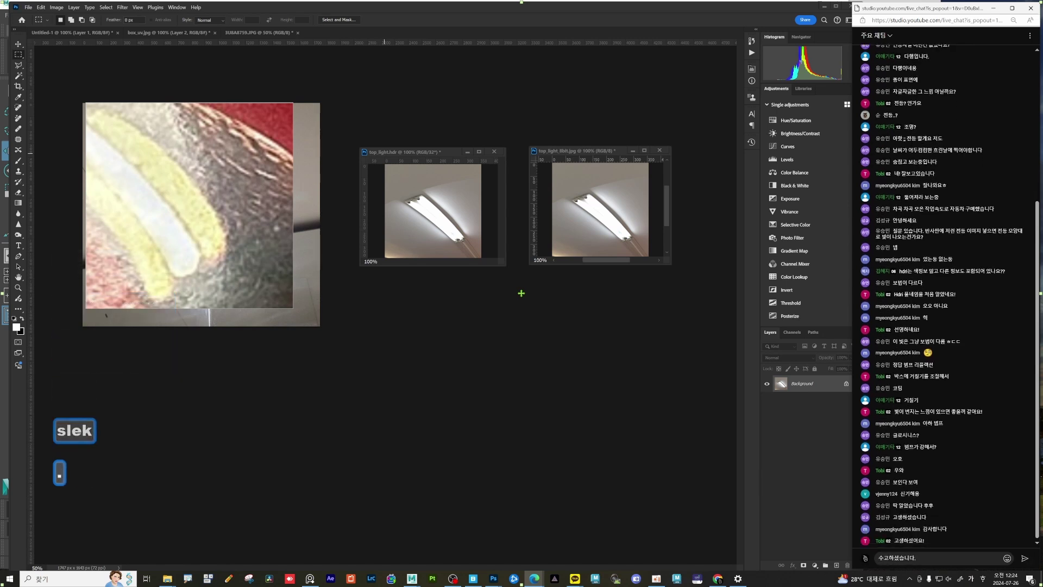
pyautogui.press('Return')
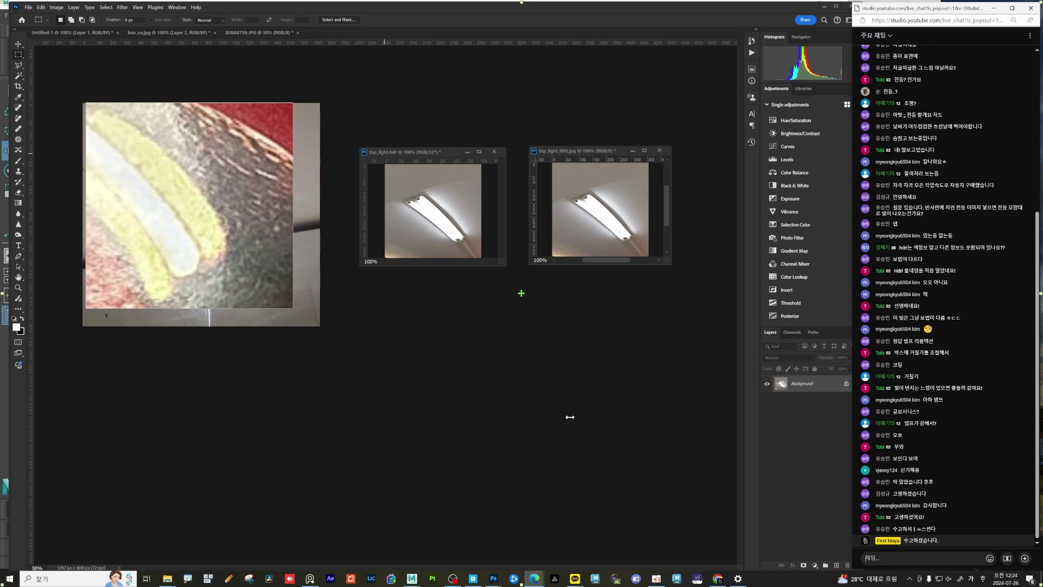
pyautogui.moveTo(267, 241); pyautogui.dragTo(523, 417)
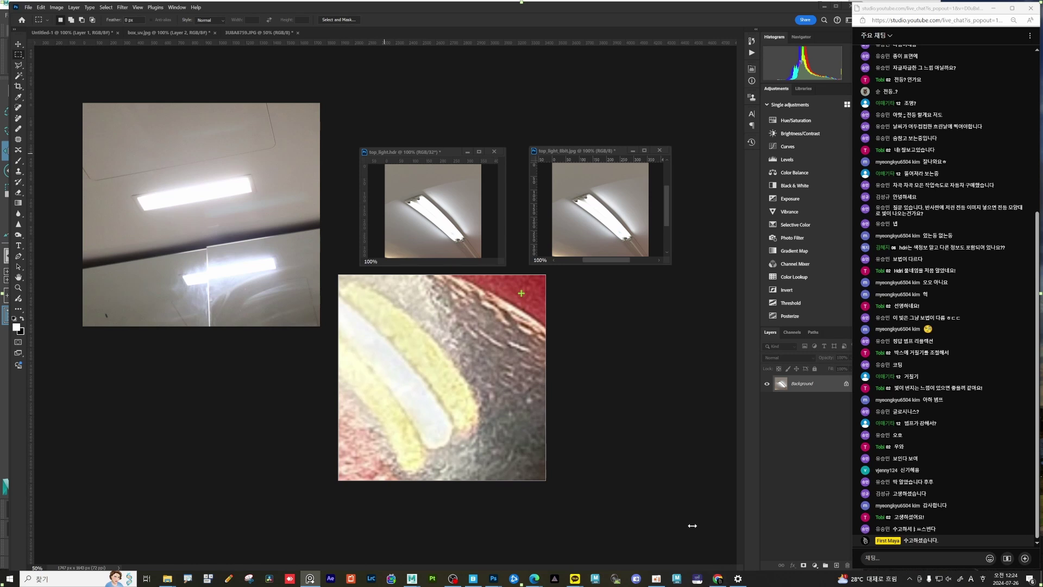